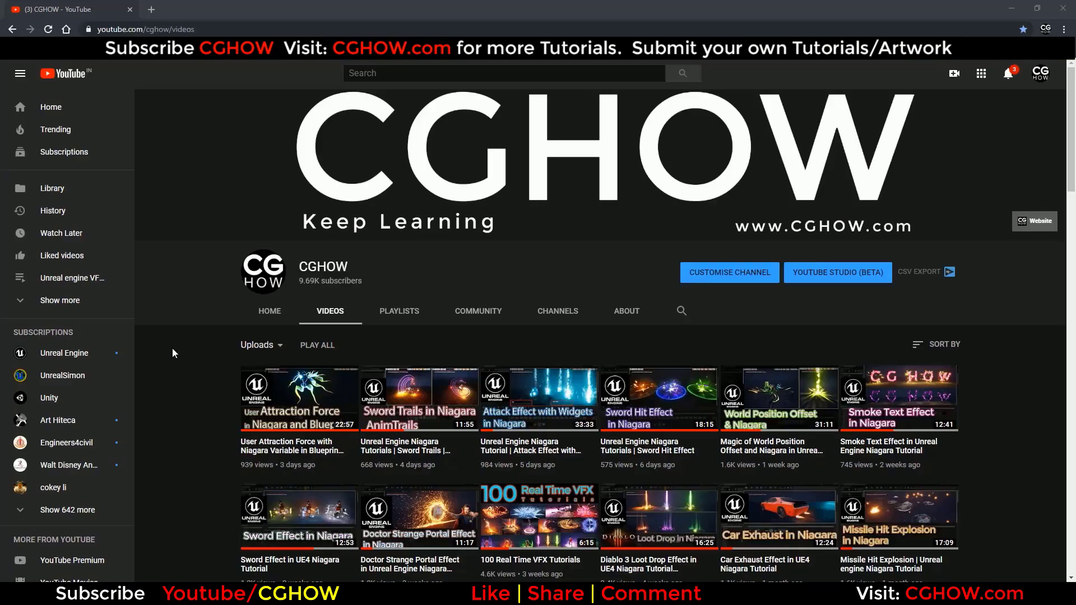
{"action": "scroll", "coordinate": [173, 348], "scroll_direction": "down", "scroll_amount": 5}
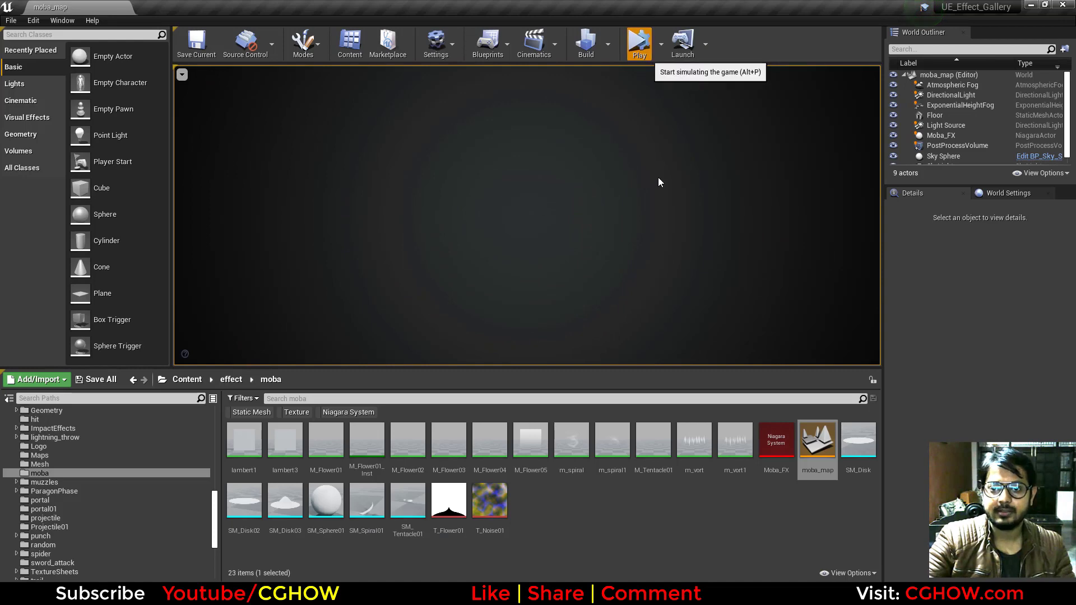
Simulate the moba_map level to preview the effect in the viewport, and stop the simulation
{"action": "left_click", "coordinate": [637, 52]}
{"action": "right_click_drag", "start_coordinate": [621, 241], "coordinate": [621, 248]}
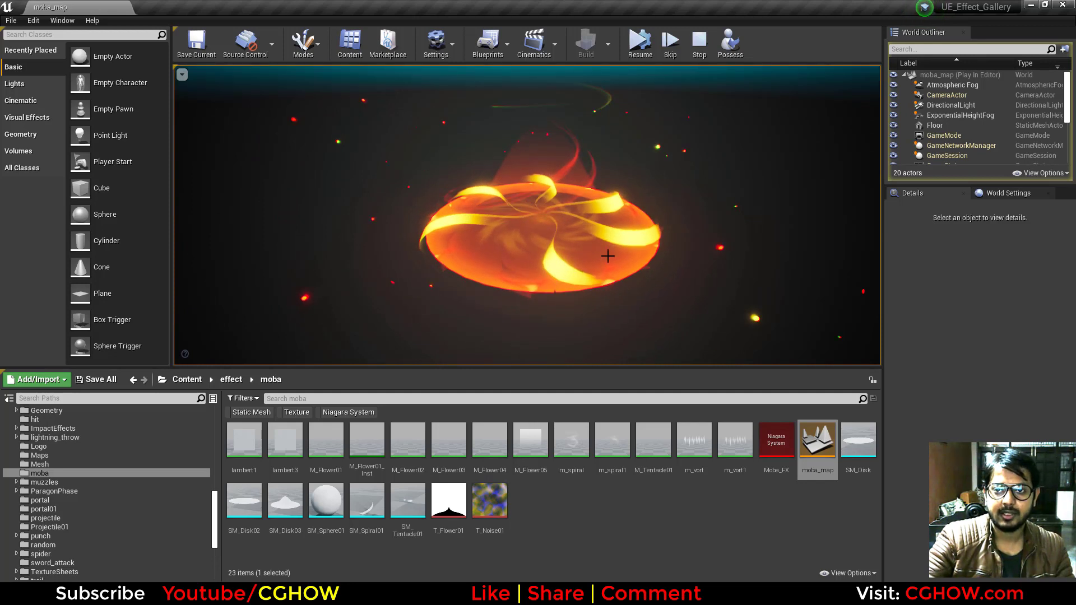
{"action": "left_click", "coordinate": [693, 49]}
Open the Moba_FX Niagara system and scrub through its timeline to review the effect
{"action": "double_click", "coordinate": [783, 459]}
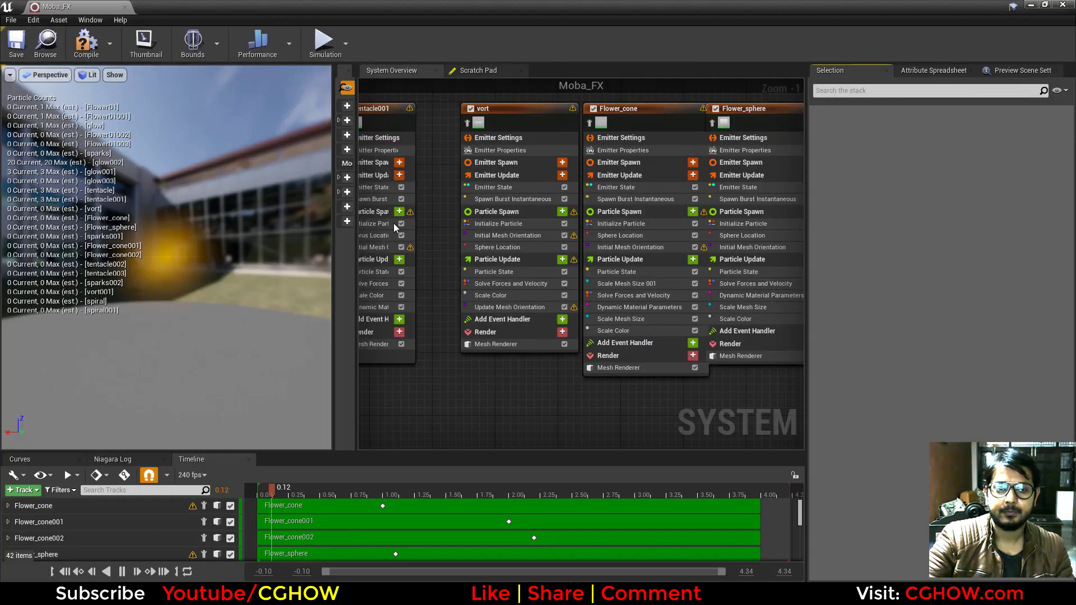
{"action": "left_click_drag", "start_coordinate": [249, 294], "coordinate": [314, 359]}
{"action": "left_click_drag", "start_coordinate": [490, 490], "coordinate": [444, 497]}
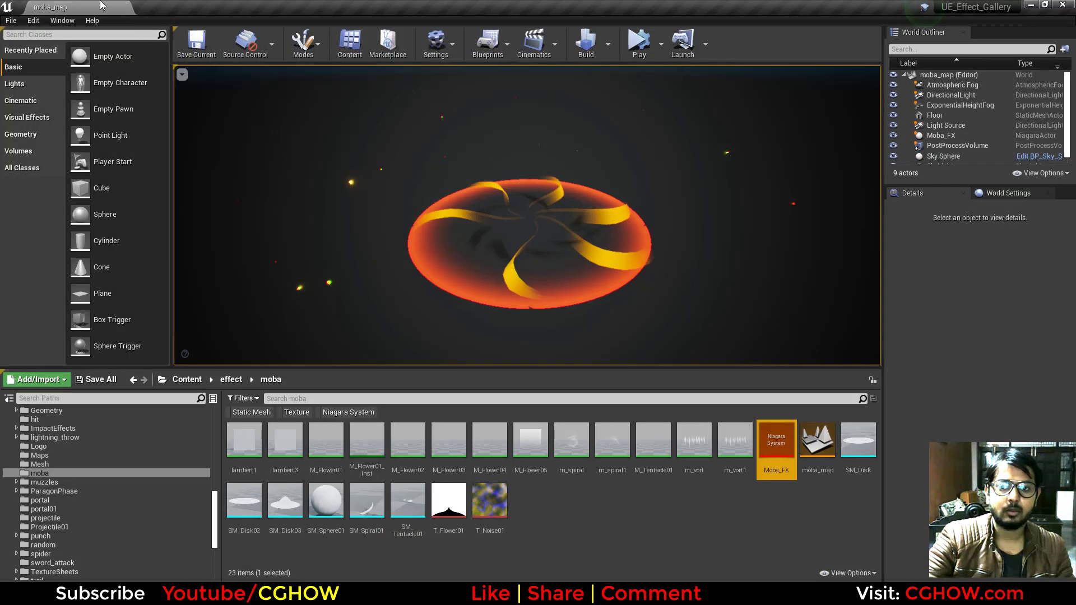
Simulate the level, reset the PostProcessVolume's scale to its default, and simulate again to compare the effect without post-processing
{"action": "left_click", "coordinate": [638, 42]}
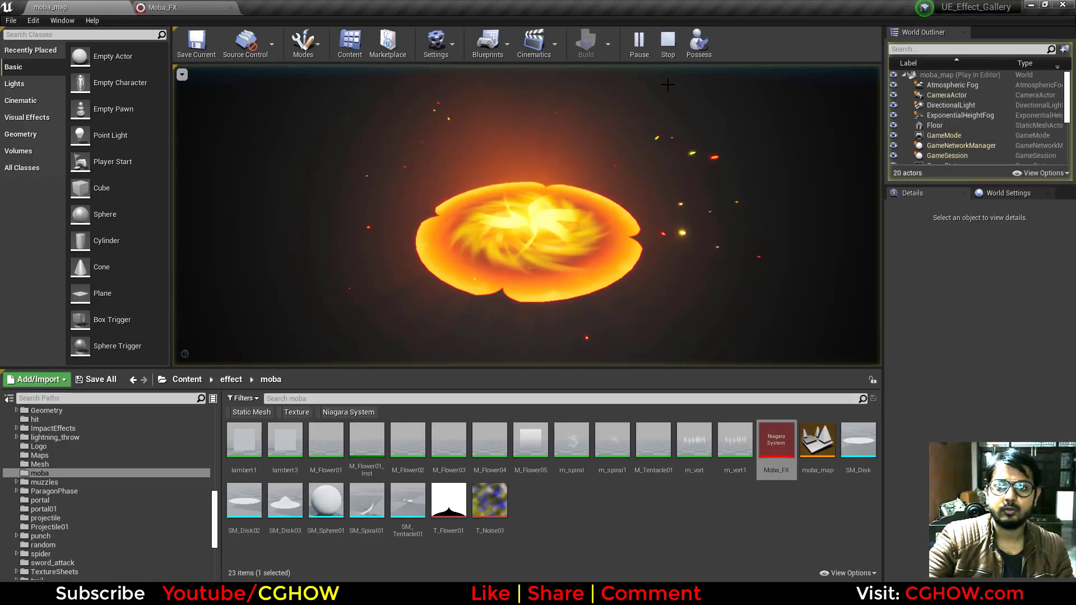
{"action": "left_click", "coordinate": [668, 42]}
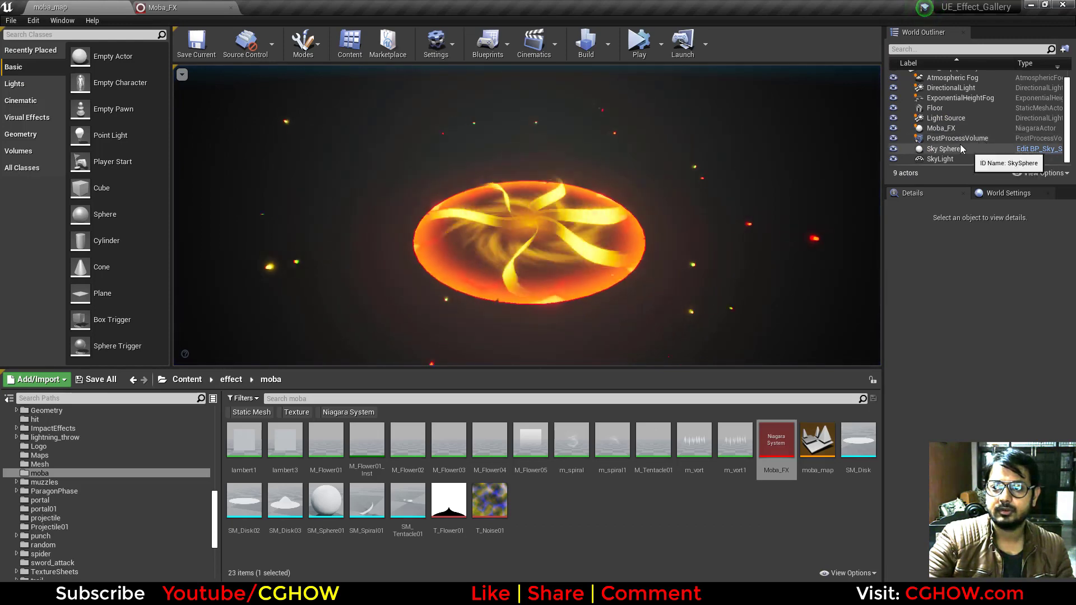
{"action": "left_click", "coordinate": [982, 139]}
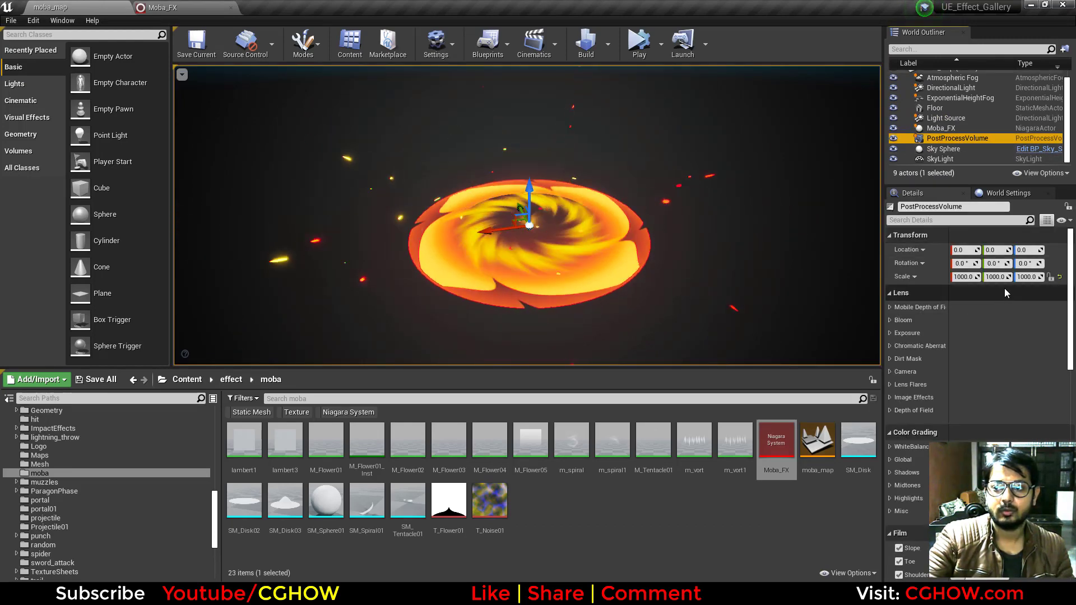
{"action": "left_click", "coordinate": [1059, 277]}
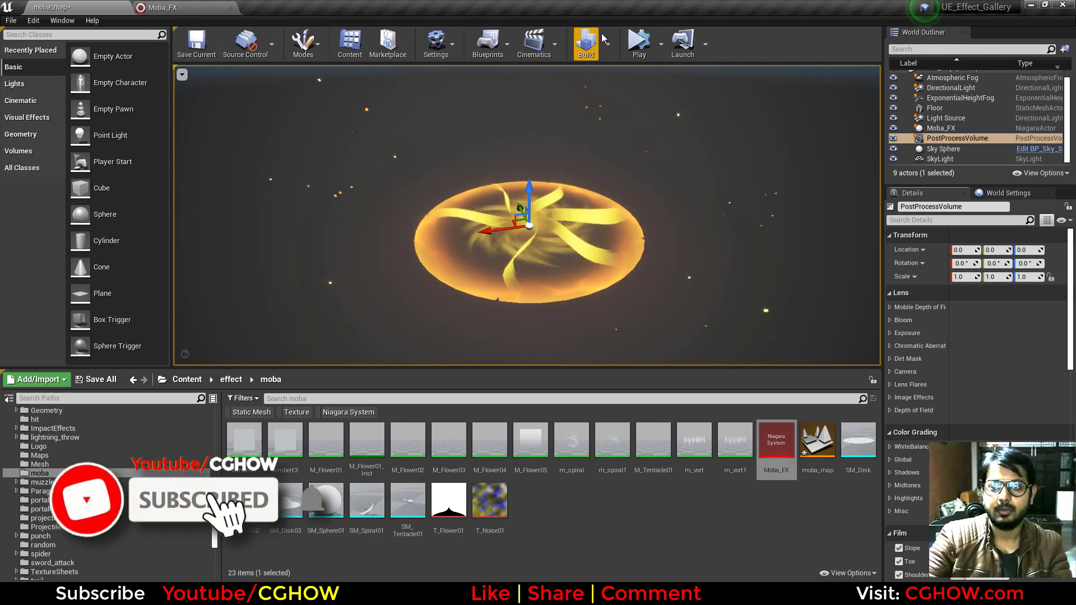
{"action": "left_click", "coordinate": [639, 41]}
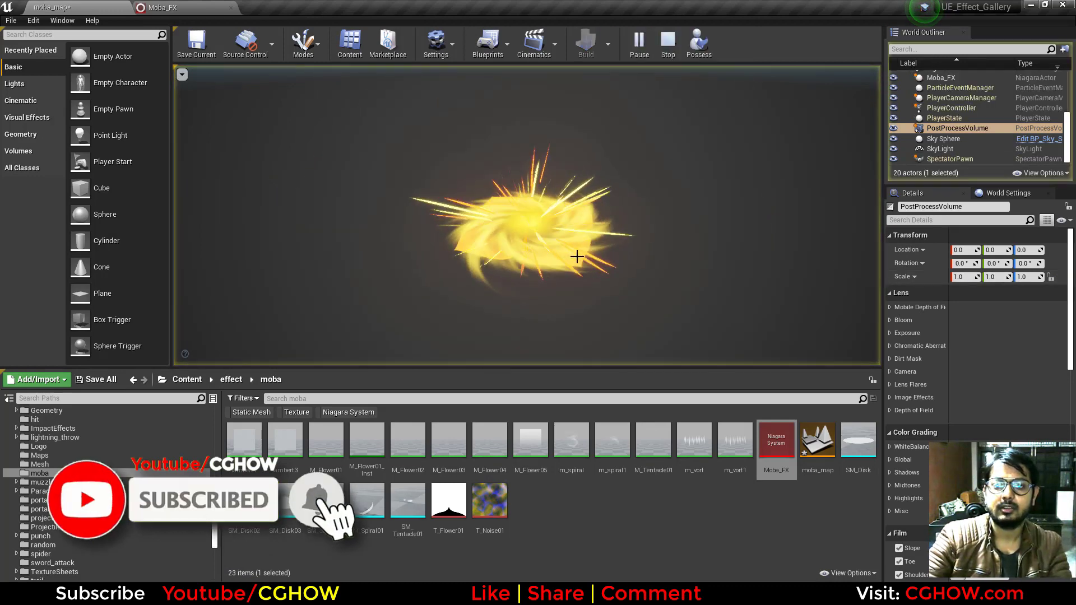
{"action": "left_click", "coordinate": [667, 41]}
Set the PostProcessVolume's scale to 1000 on all three axes and check the effect in a level simulation
{"action": "left_click", "coordinate": [964, 277]}
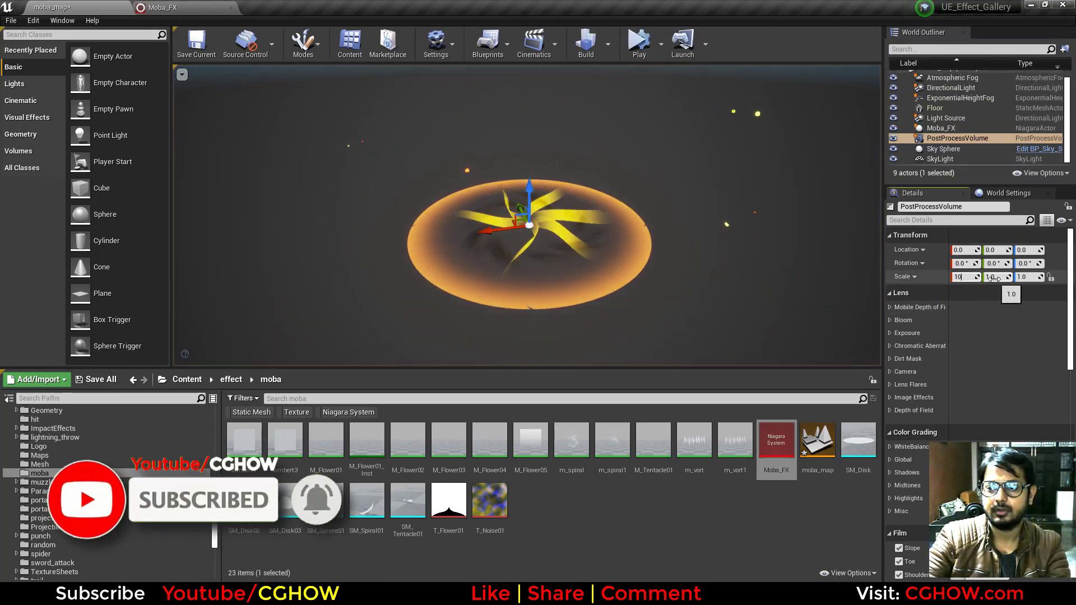
{"action": "type", "text": "1000"}
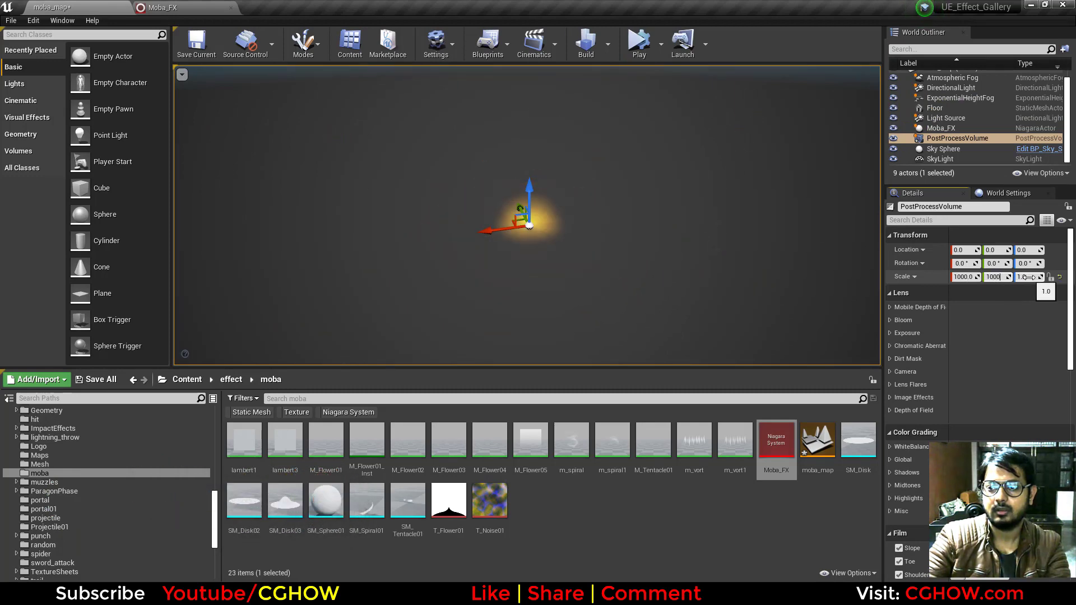
{"action": "left_click", "coordinate": [1028, 277]}
{"action": "type", "text": "1000"}
{"action": "key", "text": "Return"}
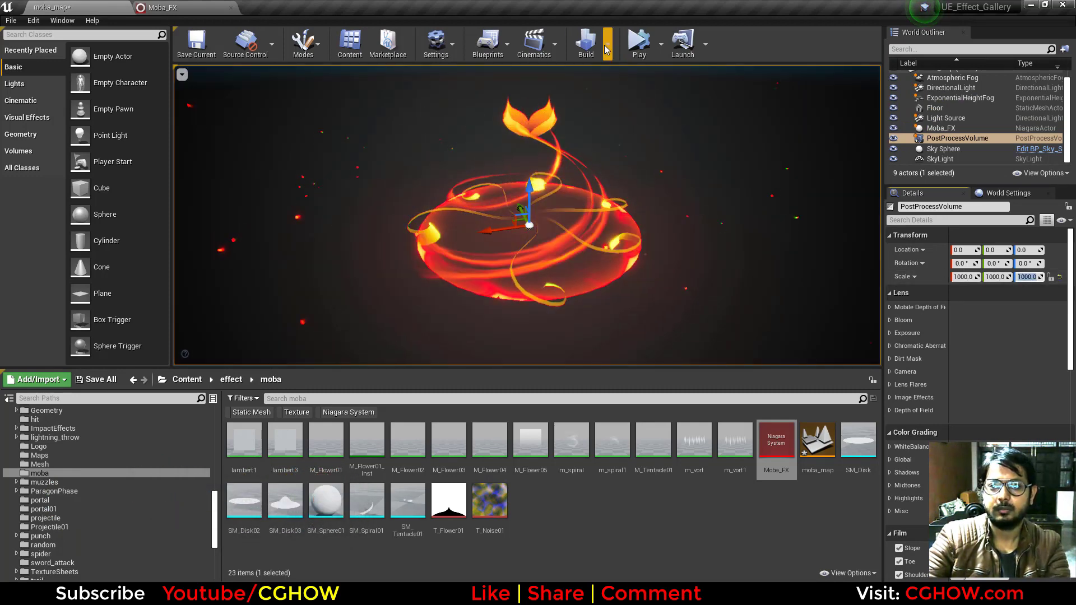
{"action": "left_click", "coordinate": [648, 50]}
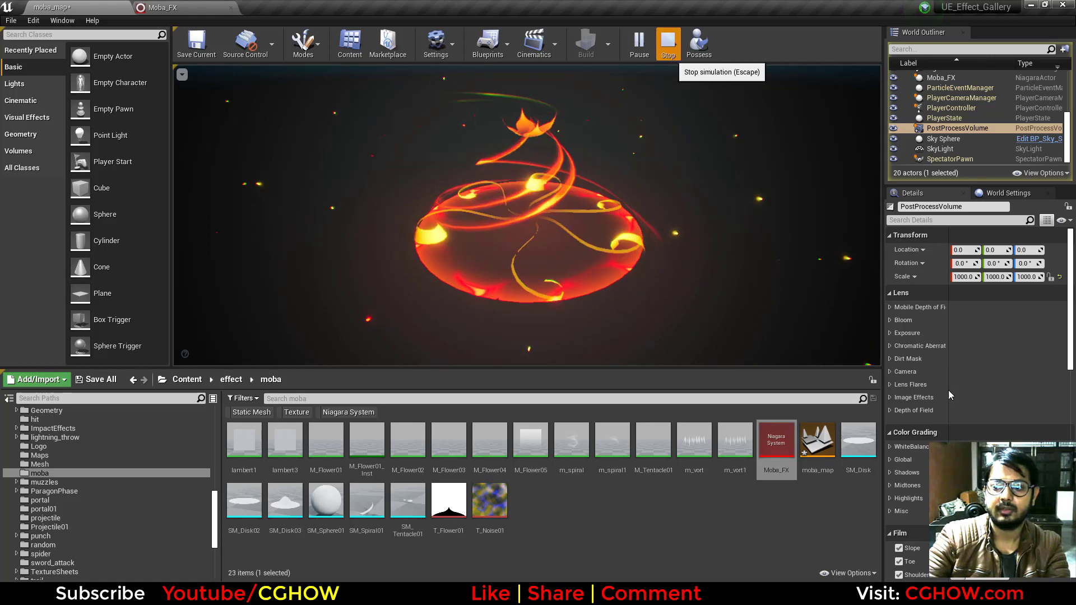
{"action": "key", "text": "Escape"}
Examine the PostProcessVolume's midtones color grading and film settings
{"action": "scroll", "coordinate": [949, 395], "scroll_direction": "down", "scroll_amount": 2}
{"action": "left_click", "coordinate": [893, 414]}
{"action": "scroll", "coordinate": [979, 435], "scroll_direction": "down", "scroll_amount": 1}
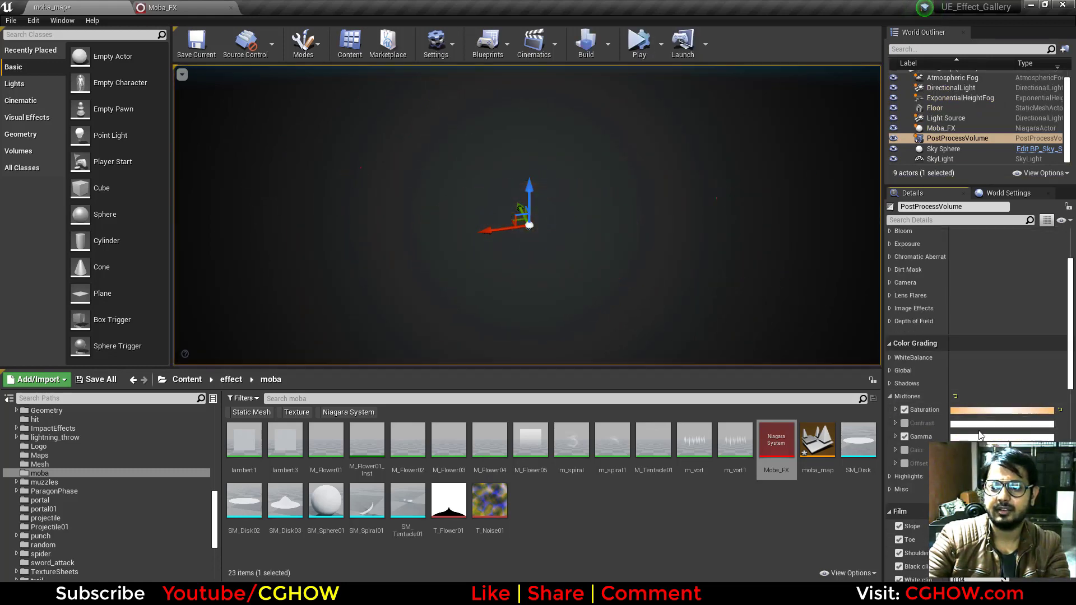
{"action": "scroll", "coordinate": [964, 409], "scroll_direction": "down", "scroll_amount": 5}
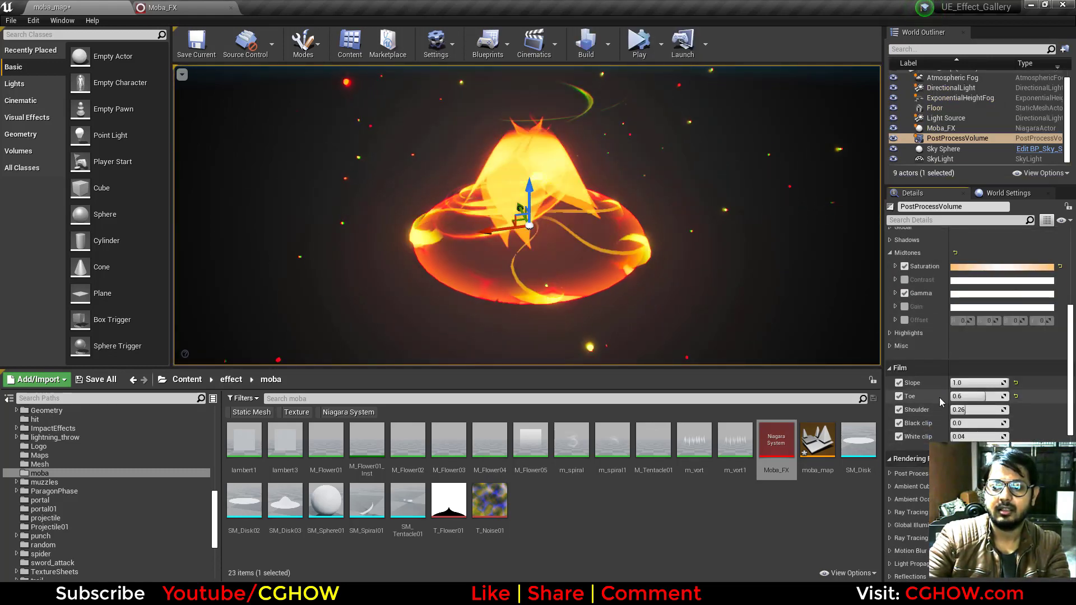
{"action": "scroll", "coordinate": [928, 324], "scroll_direction": "up", "scroll_amount": 6}
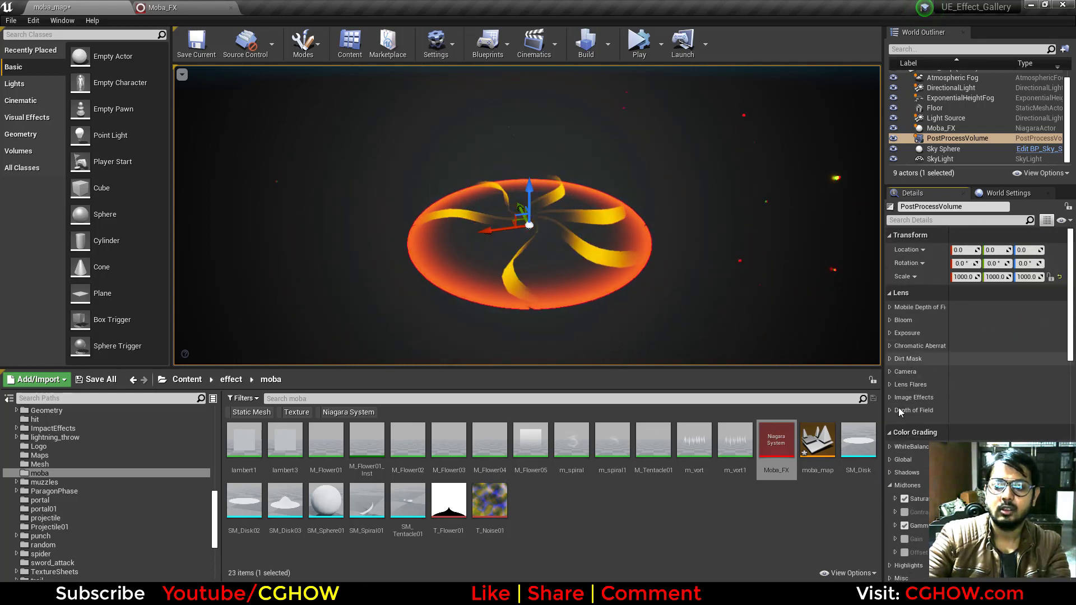
Look over the emitters in the Moba_FX system, including the tentacle emitter's Initial Mesh Orientation module
{"action": "left_click", "coordinate": [168, 8]}
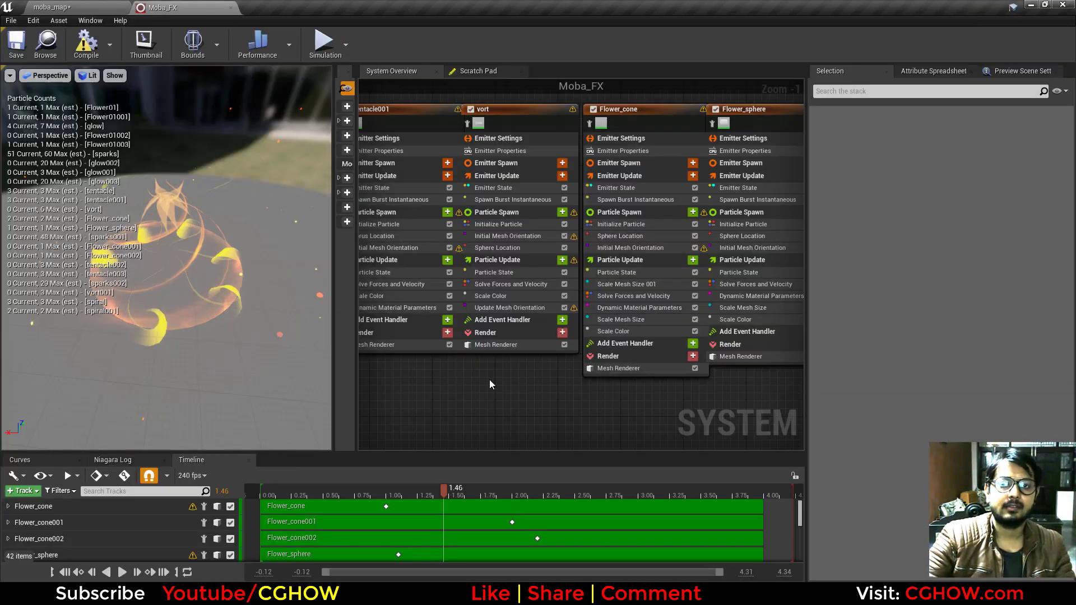
{"action": "scroll", "coordinate": [475, 409], "scroll_direction": "down", "scroll_amount": 3}
{"action": "scroll", "coordinate": [474, 408], "scroll_direction": "up", "scroll_amount": 3}
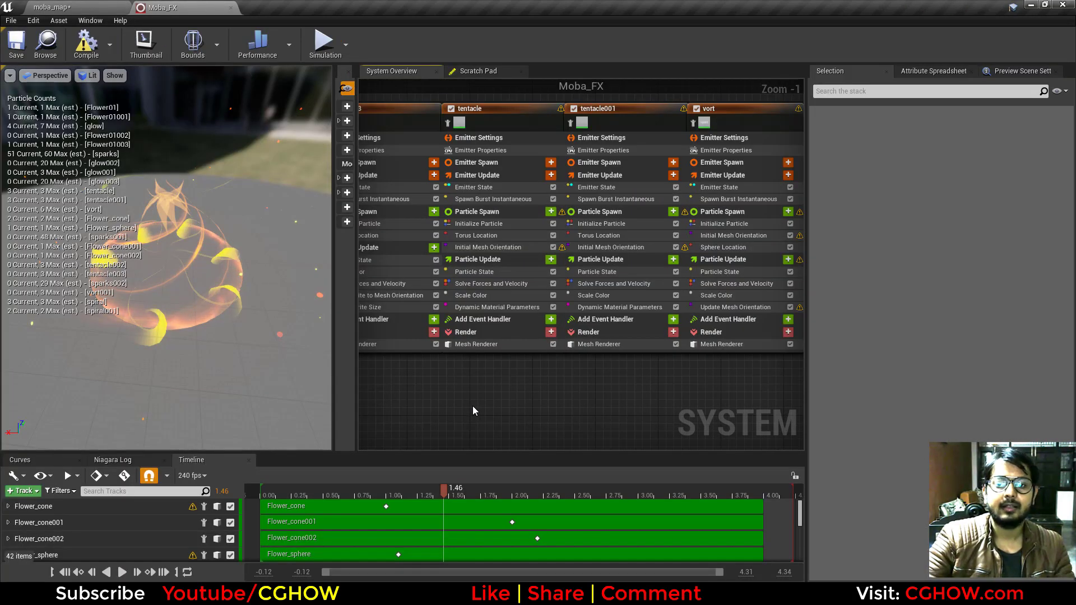
{"action": "right_click_drag", "start_coordinate": [472, 405], "coordinate": [544, 436]}
{"action": "left_click", "coordinate": [560, 277]}
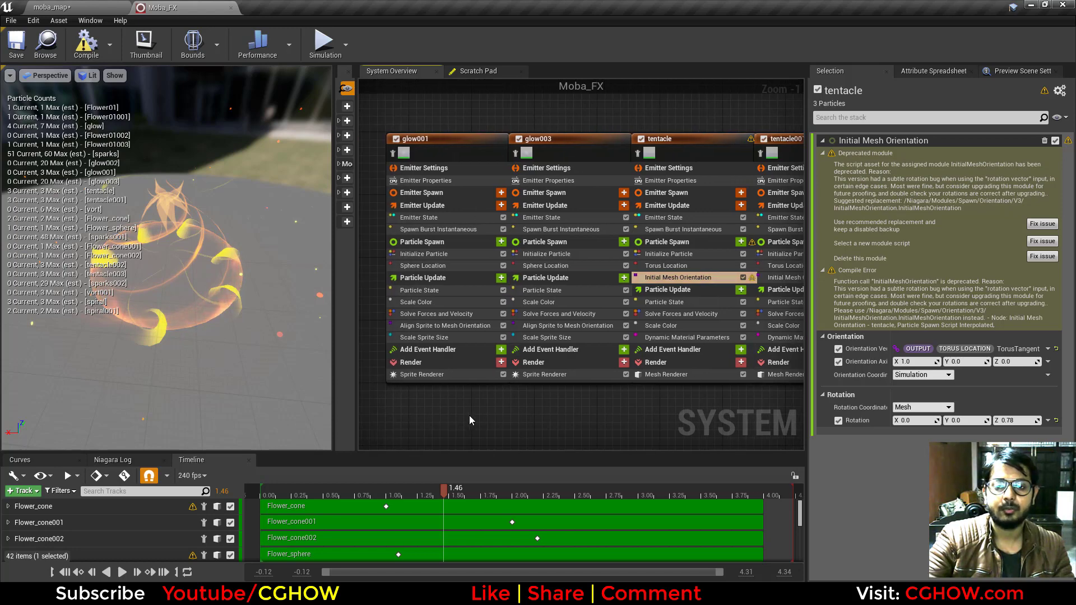
{"action": "right_click_drag", "start_coordinate": [469, 415], "coordinate": [529, 407]}
{"action": "scroll", "coordinate": [433, 399], "scroll_direction": "down", "scroll_amount": 3}
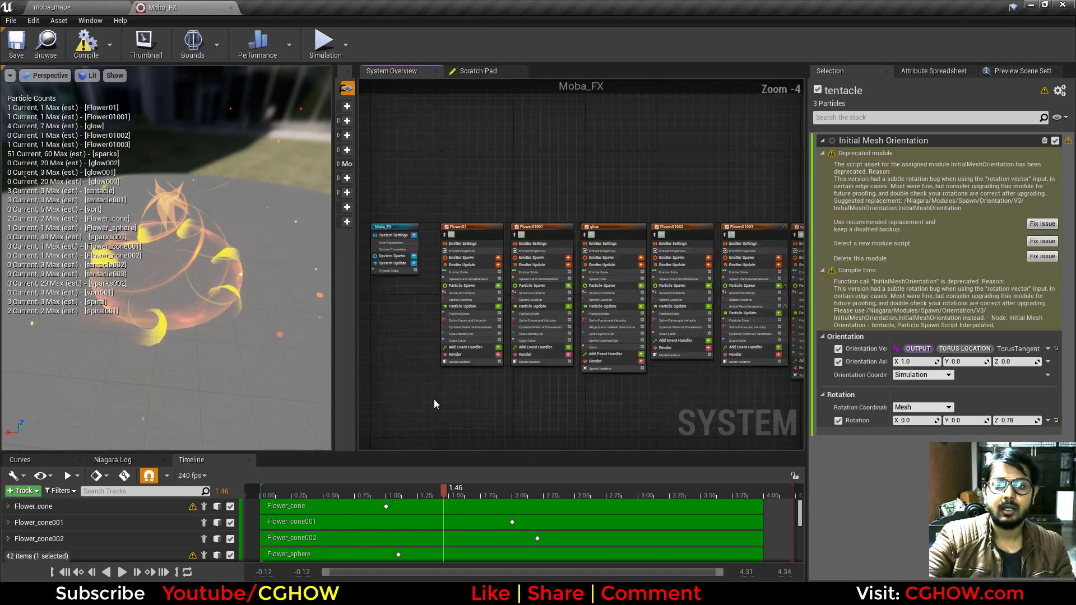
{"action": "scroll", "coordinate": [541, 325], "scroll_direction": "up", "scroll_amount": 5}
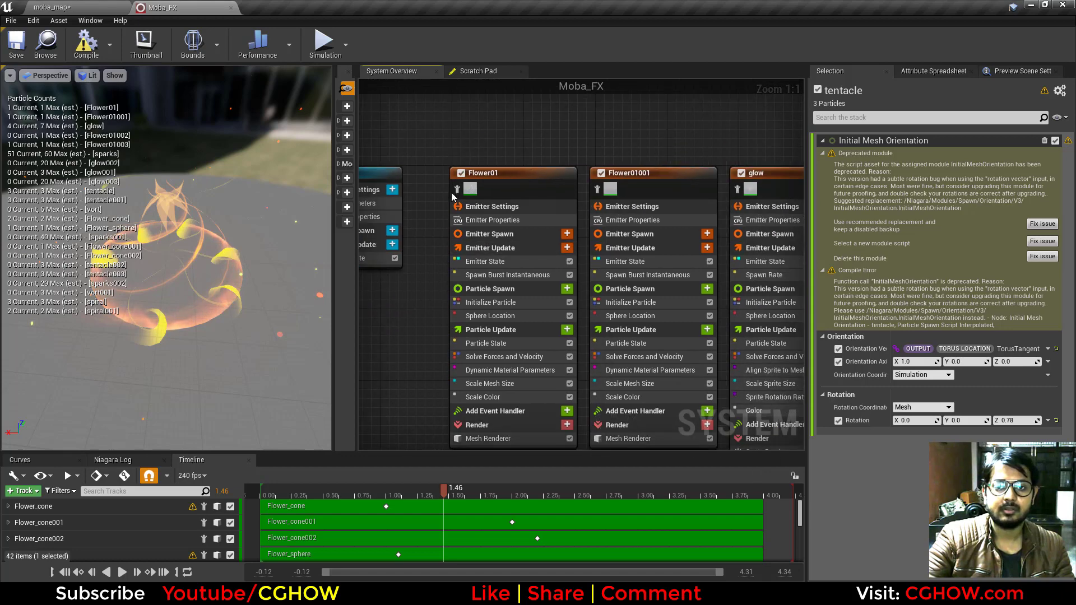
Isolate the Flower01 emitter in Moba_FX and preview it on the timeline and in the level simulation
{"action": "left_click", "coordinate": [452, 189]}
{"action": "right_click_drag", "start_coordinate": [401, 371], "coordinate": [448, 277]}
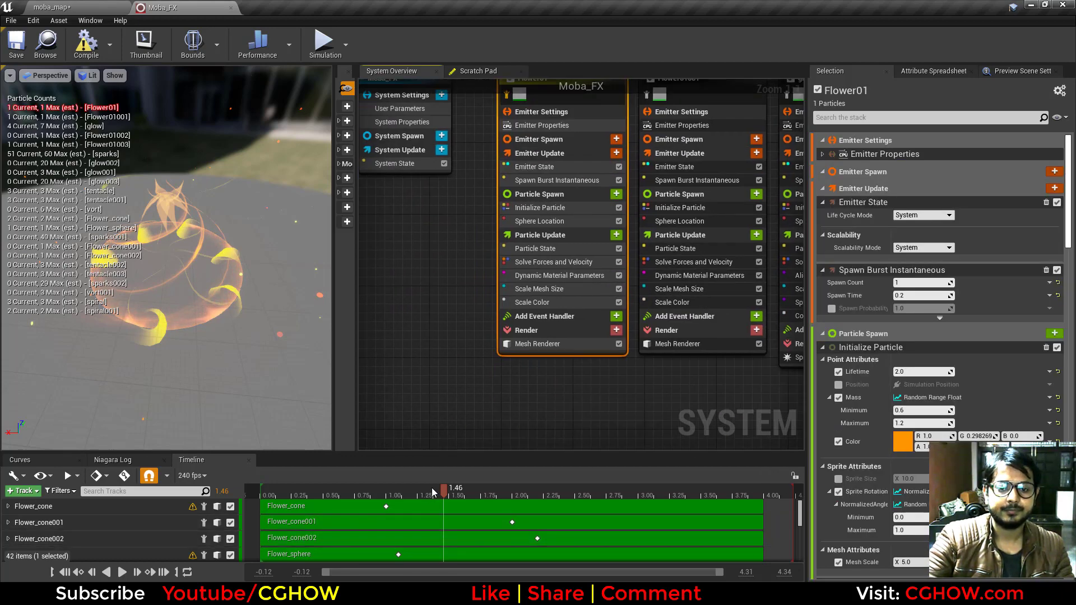
{"action": "left_click_drag", "start_coordinate": [432, 492], "coordinate": [410, 506]}
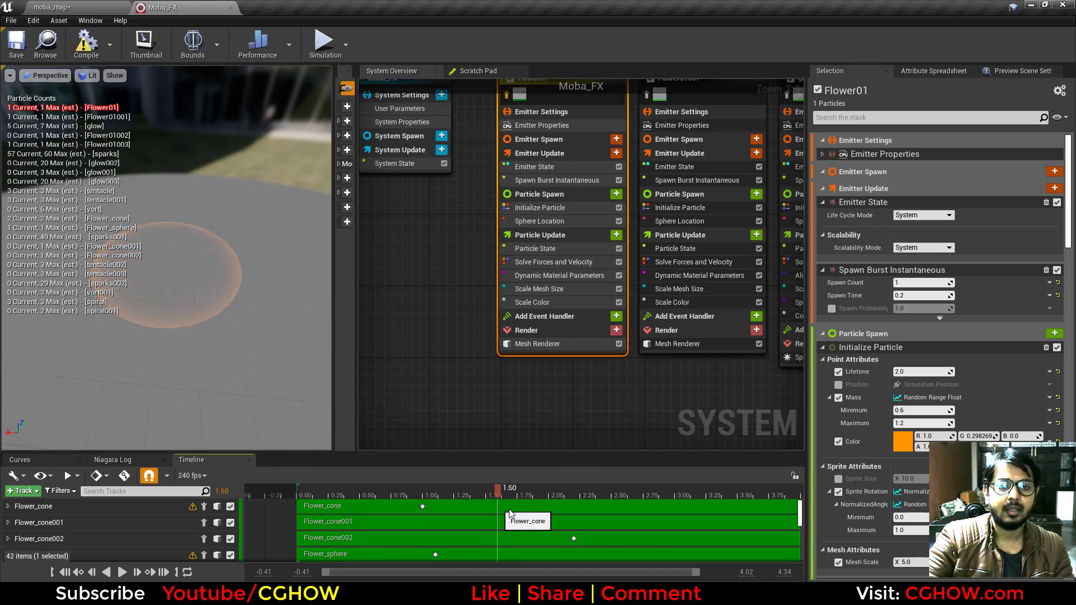
{"action": "left_click_drag", "start_coordinate": [571, 521], "coordinate": [459, 518]}
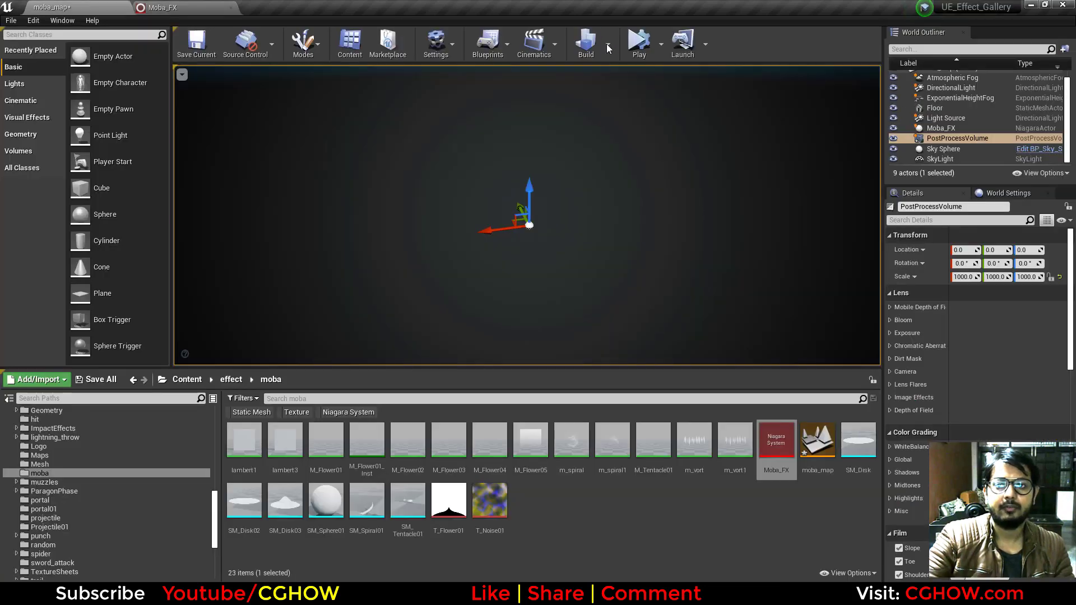
{"action": "left_click", "coordinate": [639, 46]}
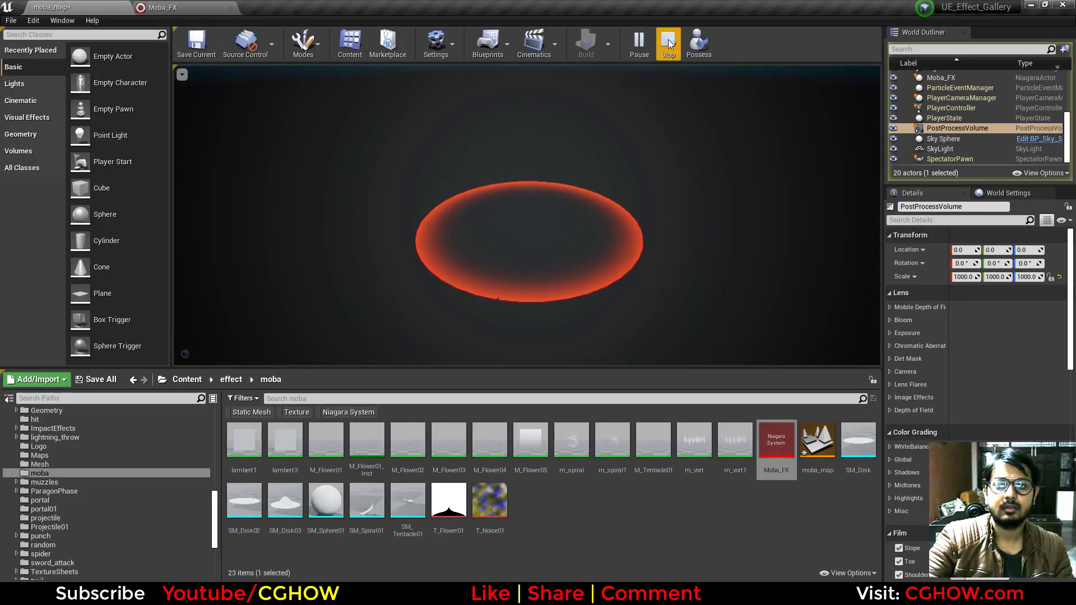
{"action": "left_click", "coordinate": [215, 4]}
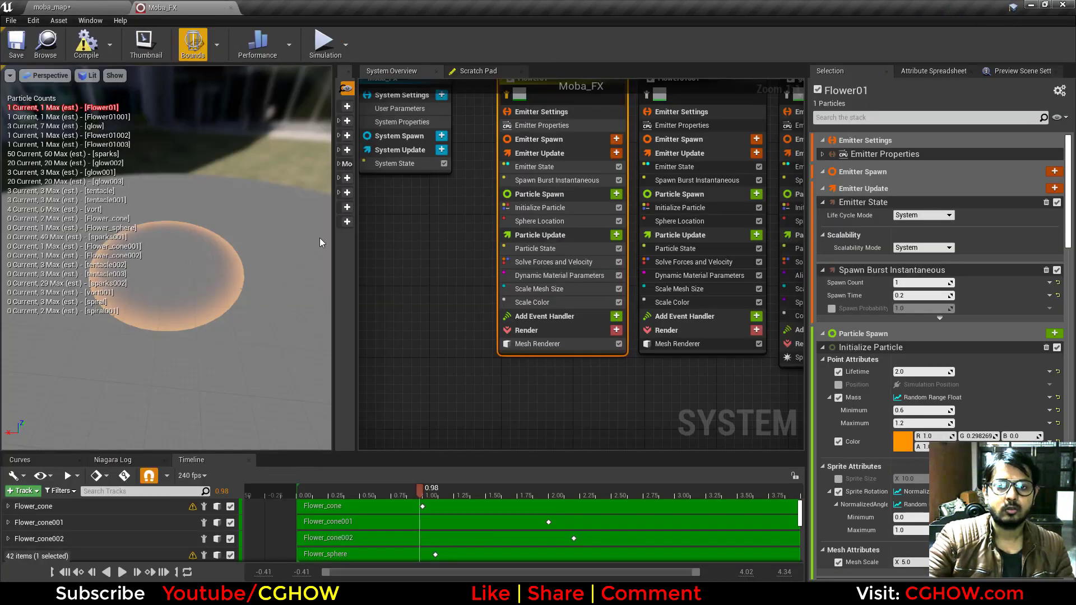
Open the SM_Disk mesh used by Flower01's Mesh Renderer, inspect its UV Channel 1, and close the mesh editor
{"action": "left_click", "coordinate": [520, 344]}
{"action": "double_click", "coordinate": [906, 177]}
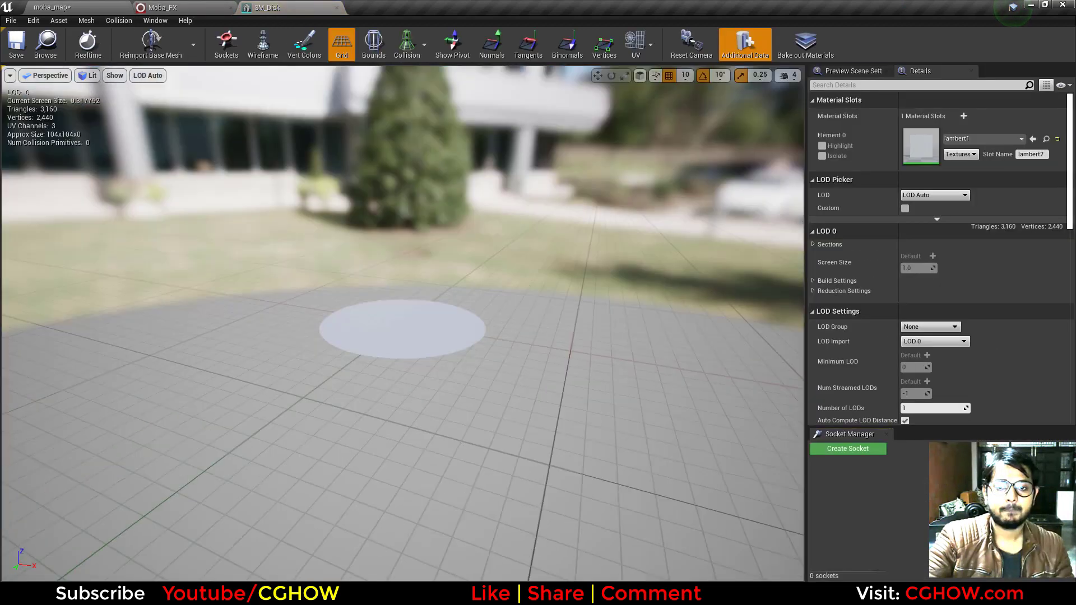
{"action": "left_click_drag", "start_coordinate": [402, 302], "coordinate": [402, 381], "text": "alt"}
{"action": "left_click", "coordinate": [652, 42]}
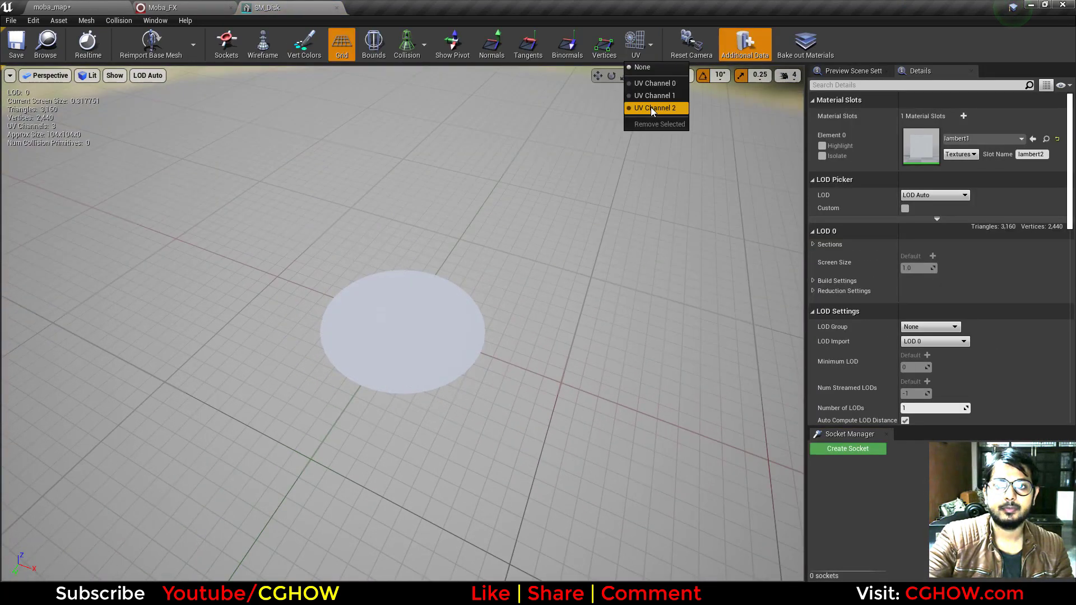
{"action": "left_click", "coordinate": [644, 97]}
{"action": "middle_click", "coordinate": [306, 5]}
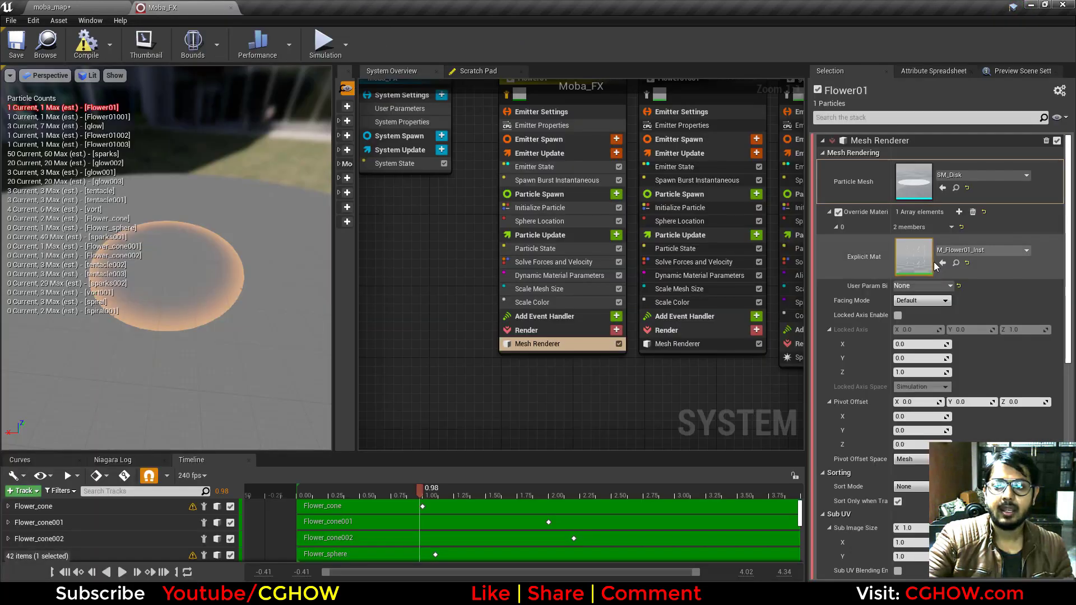
Open the M_Flower01_Inst override material and its parent M_Flower01, and examine the noise and T_Flower01 texture samples
{"action": "double_click", "coordinate": [913, 261]}
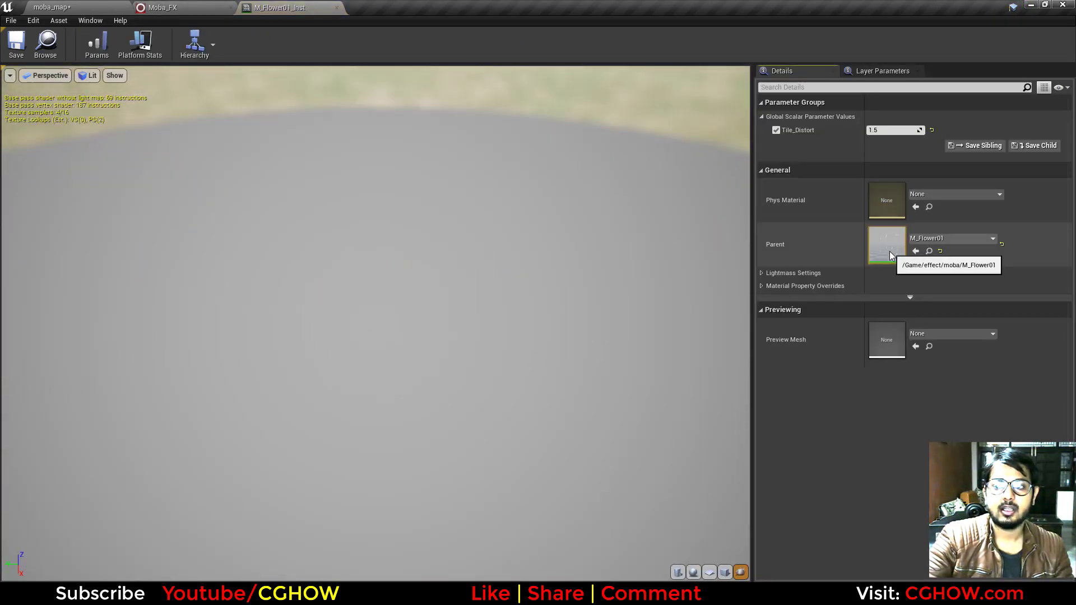
{"action": "double_click", "coordinate": [888, 250]}
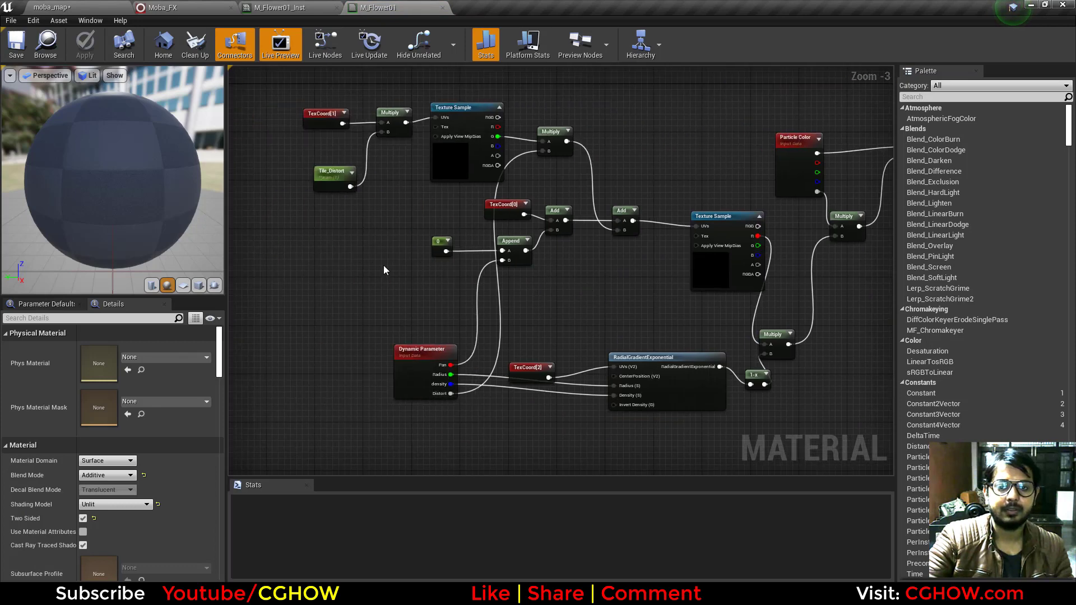
{"action": "left_click", "coordinate": [462, 158]}
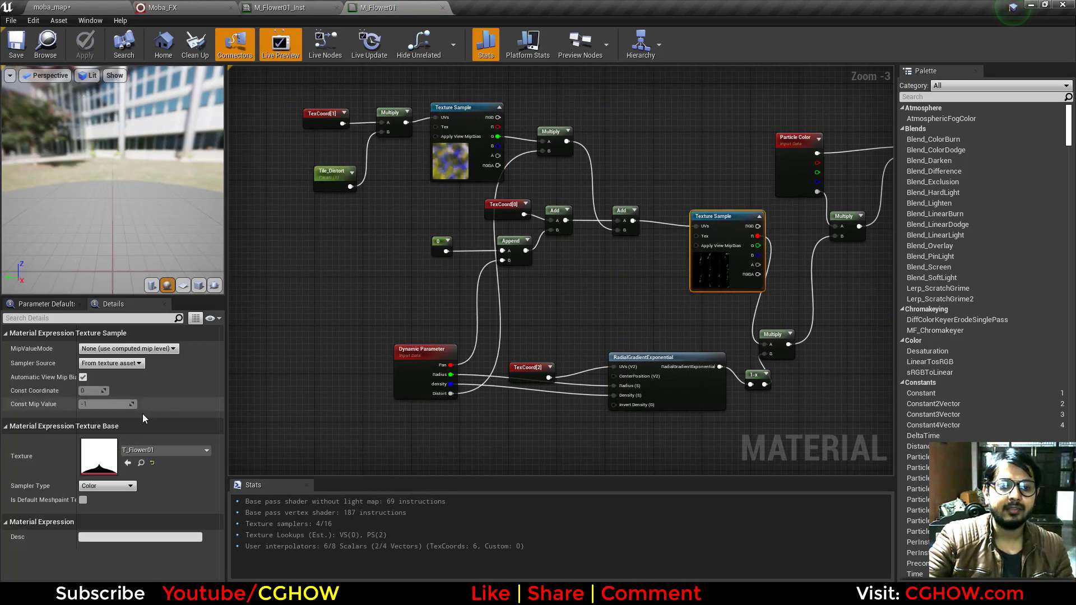
{"action": "double_click", "coordinate": [99, 456]}
{"action": "middle_click", "coordinate": [483, 6]}
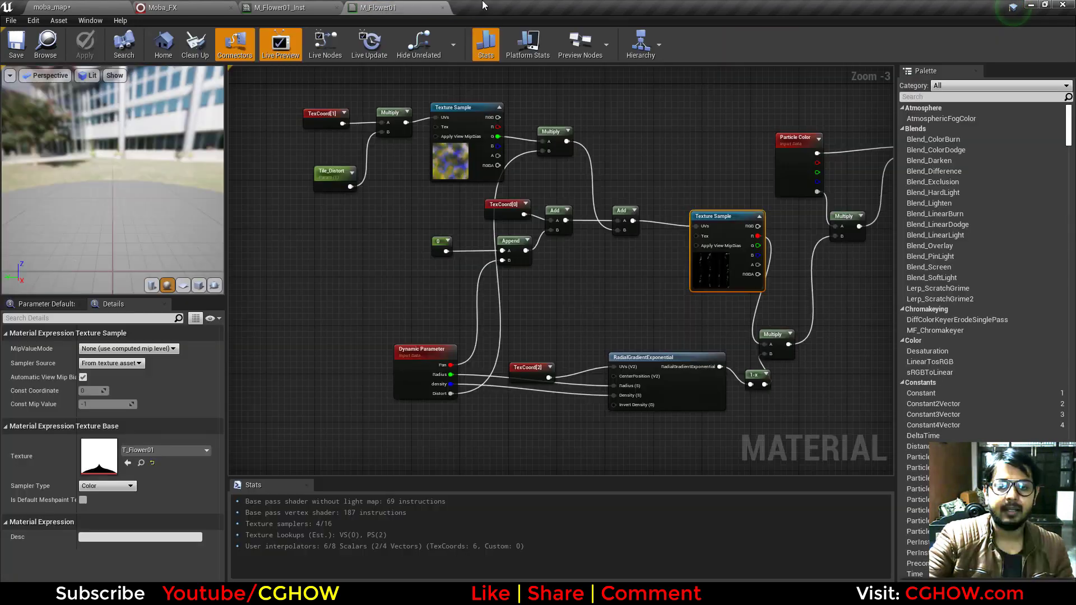
Close M_Flower01_Inst, locate SM_Disk in the project content, and use it as the preview mesh for M_Flower01
{"action": "left_click", "coordinate": [308, 5]}
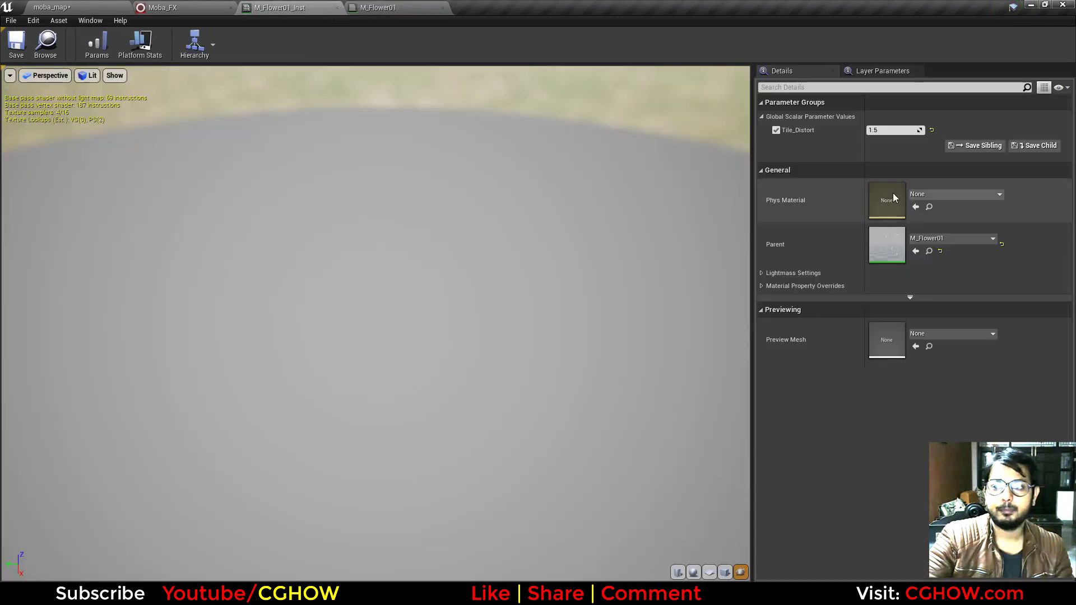
{"action": "middle_click", "coordinate": [275, 5]}
{"action": "left_click", "coordinate": [955, 188]}
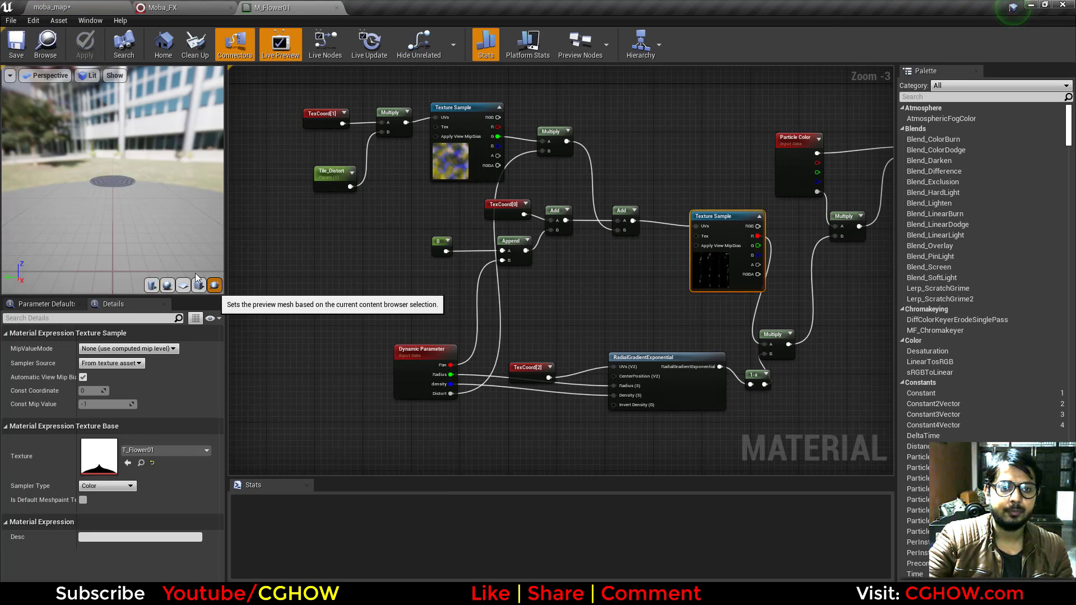
Apply SM_Disk as the preview mesh, duplicate the T_Flower01 texture sample below the material graph, and preview the copy on the disk
{"action": "left_click", "coordinate": [198, 282]}
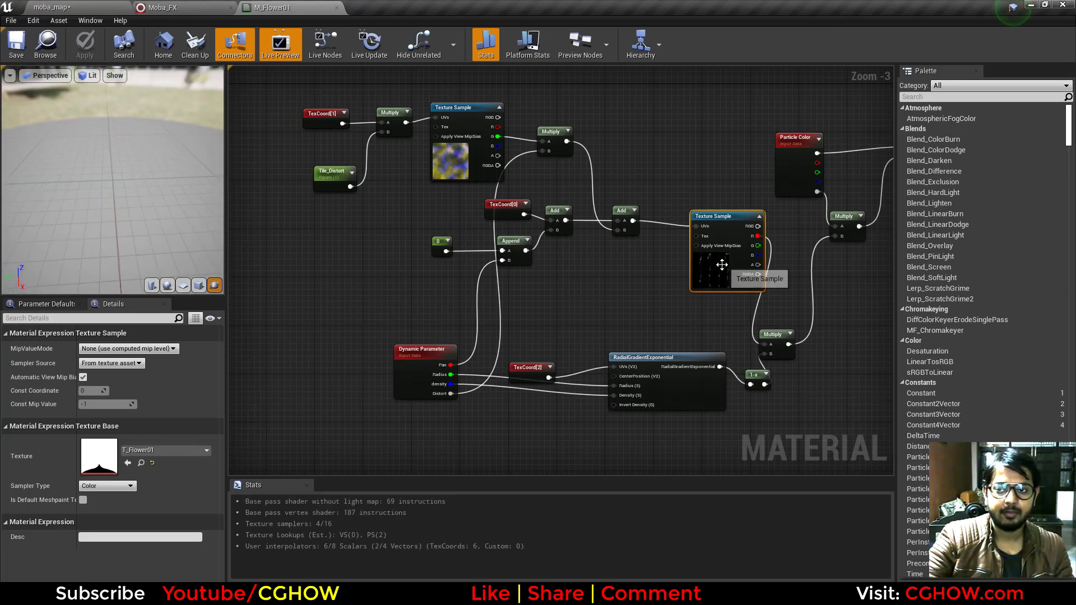
{"action": "key", "text": "ctrl+w"}
{"action": "right_click_drag", "start_coordinate": [564, 338], "coordinate": [557, 238]}
{"action": "left_click_drag", "start_coordinate": [579, 307], "coordinate": [484, 399]}
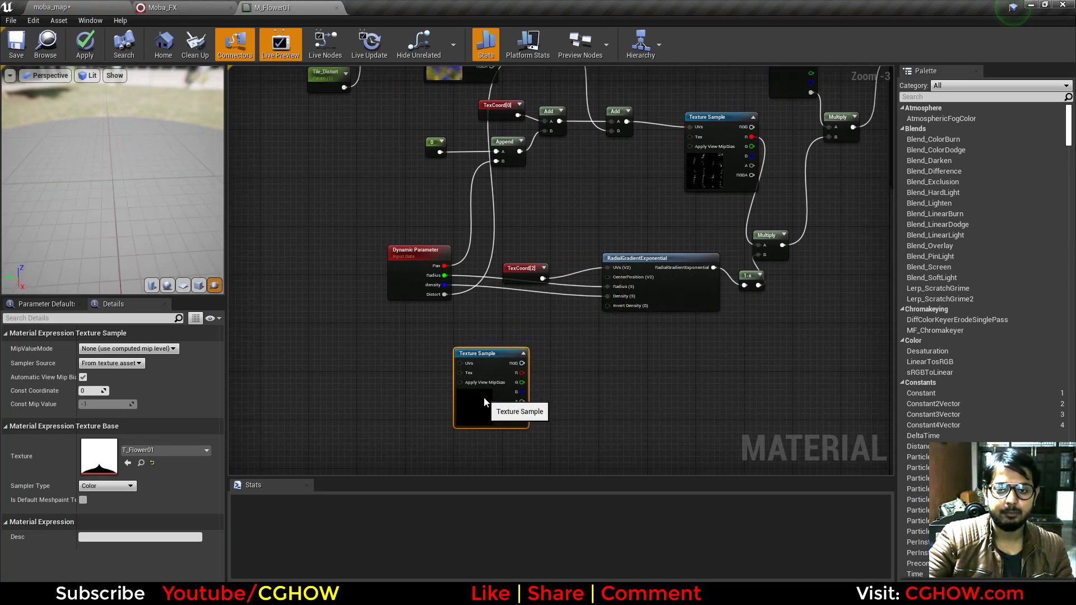
{"action": "key", "text": "space"}
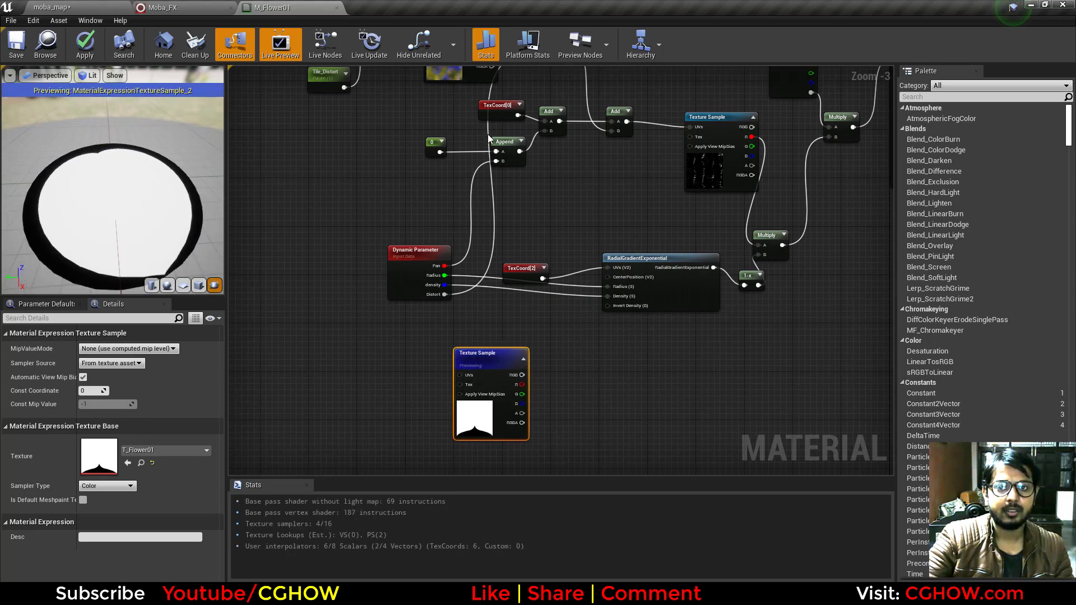
Duplicate the TexCoord[0] node with its UTiling of 4 and connect the copy to the duplicated texture sample's UVs
{"action": "left_click", "coordinate": [495, 106]}
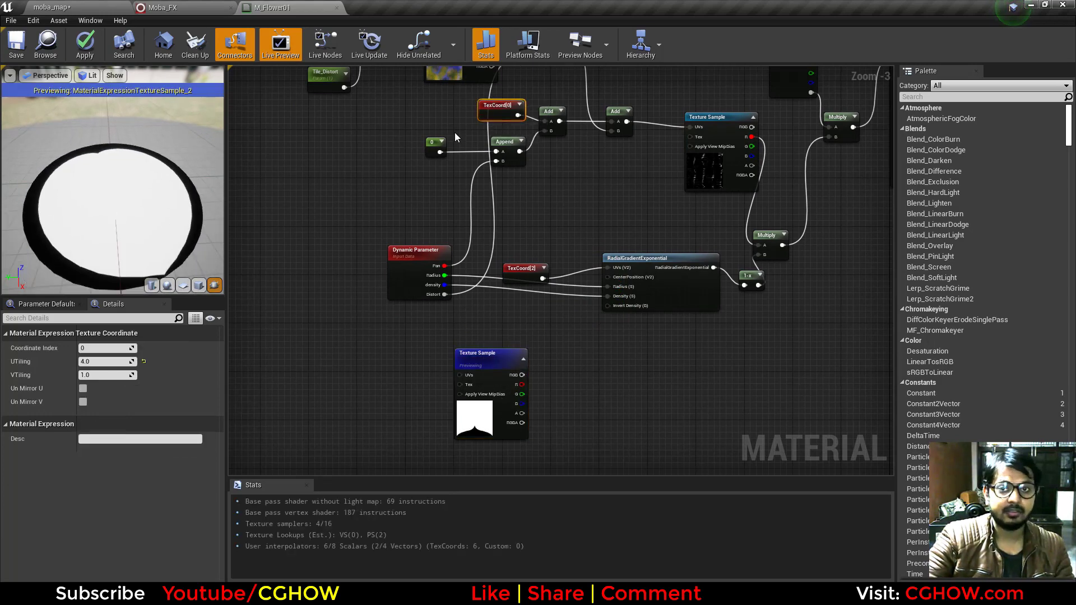
{"action": "key", "text": "ctrl+v"}
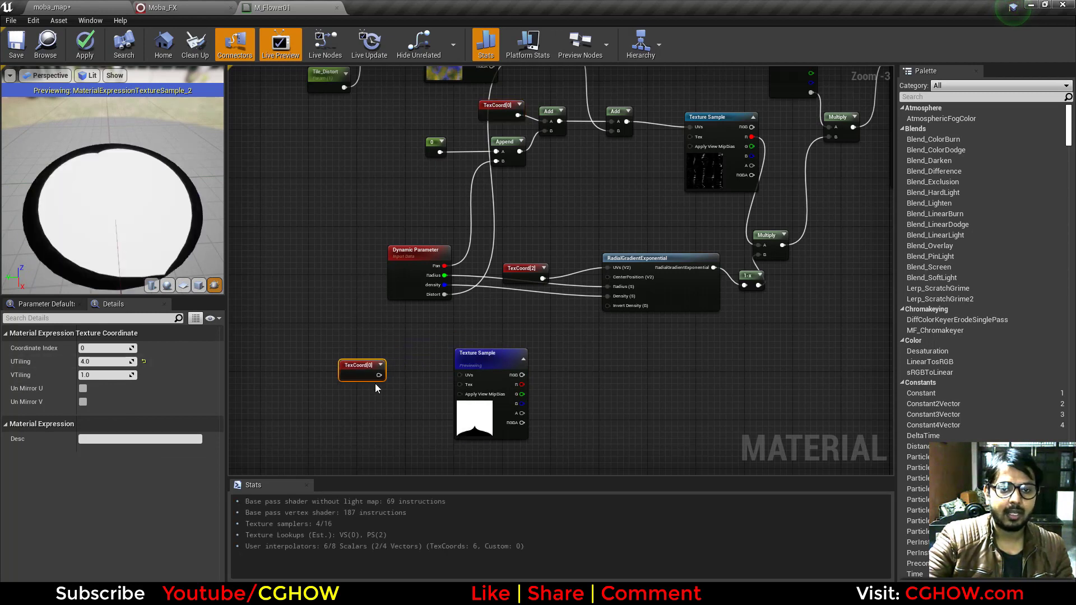
{"action": "left_click_drag", "start_coordinate": [483, 381], "coordinate": [460, 375]}
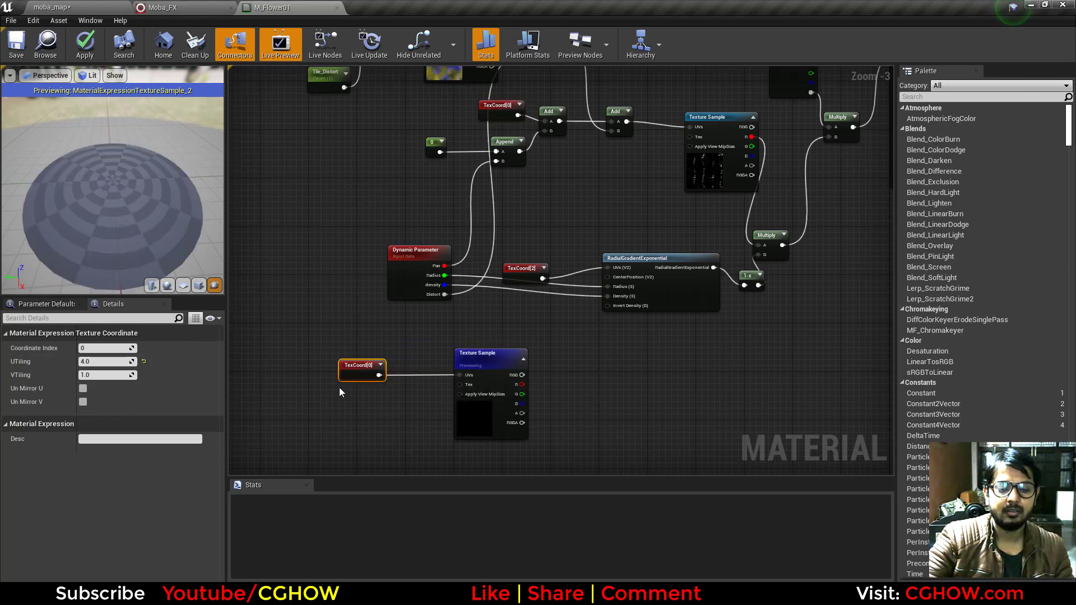
{"action": "left_click_drag", "start_coordinate": [353, 377], "coordinate": [363, 375]}
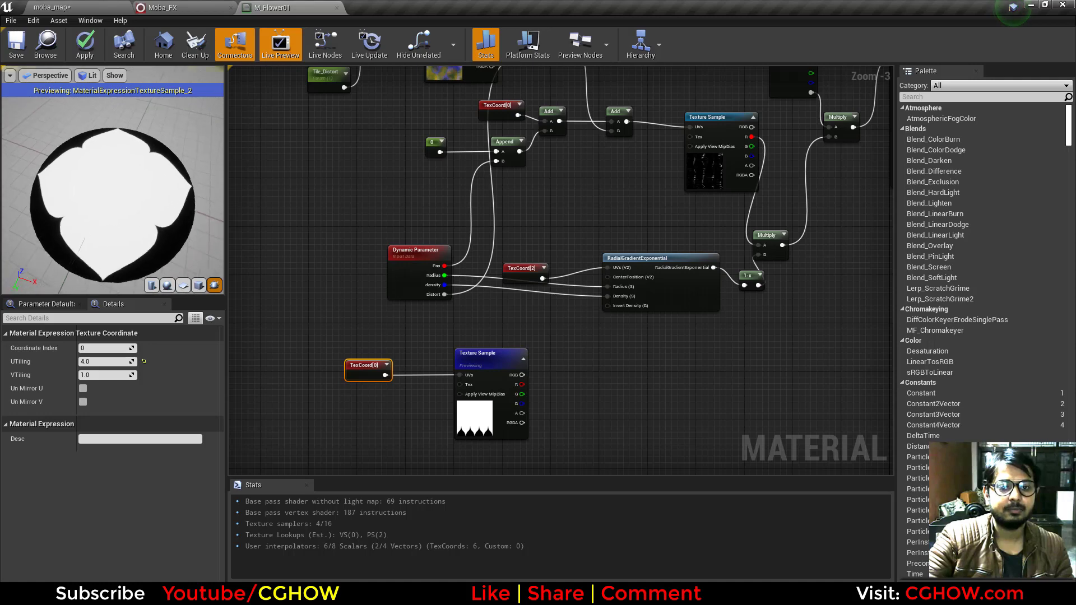
Insert a Panner between the copied TexCoord[0] and the duplicated texture sample, with Speed Y set to 0.2
{"action": "left_click_drag", "start_coordinate": [475, 416], "coordinate": [559, 404]}
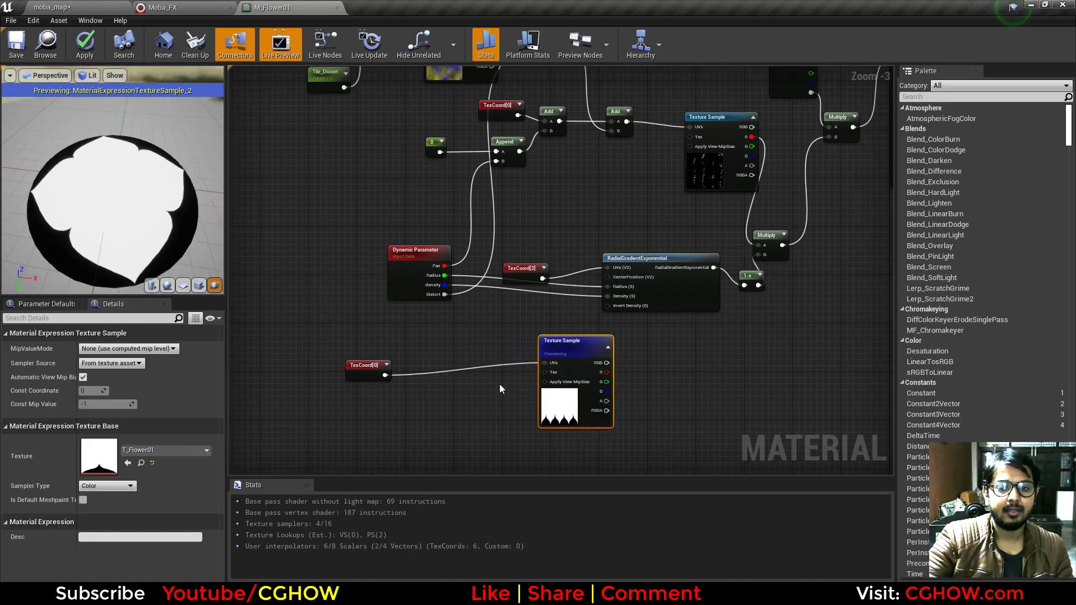
{"action": "scroll", "coordinate": [475, 377], "scroll_direction": "up", "scroll_amount": 3}
{"action": "left_click", "coordinate": [444, 352]}
{"action": "left_click_drag", "start_coordinate": [340, 374], "coordinate": [579, 357]}
{"action": "left_click", "coordinate": [97, 361]}
{"action": "type", "text": "0.2"}
{"action": "key", "text": "Return"}
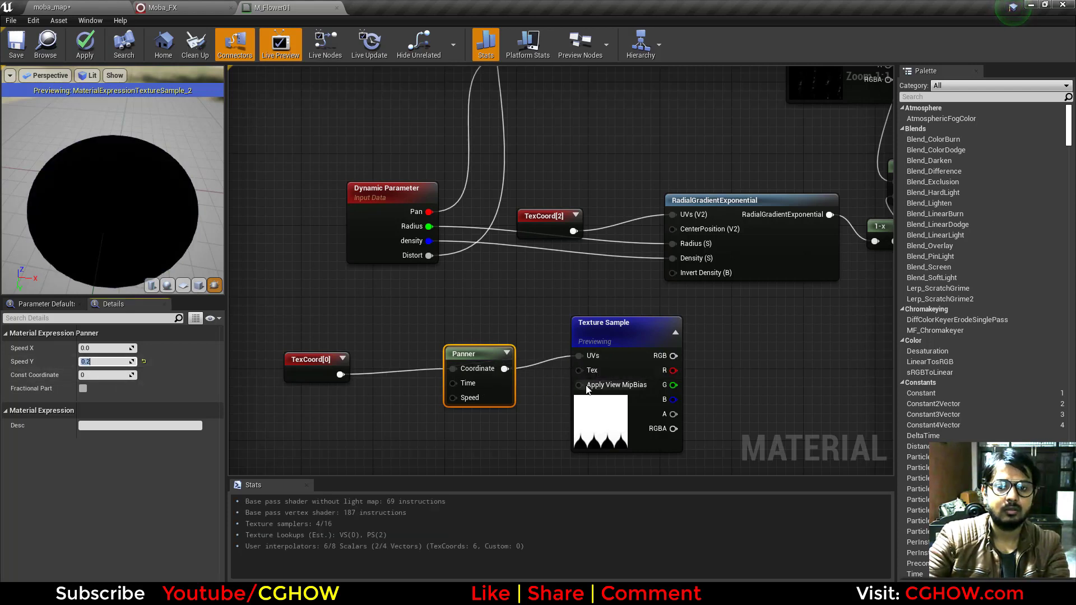
Open the T_Flower01 texture, reset its X-axis and Y-axis tiling methods to Wrap, and save it
{"action": "left_click", "coordinate": [618, 419]}
{"action": "double_click", "coordinate": [88, 455]}
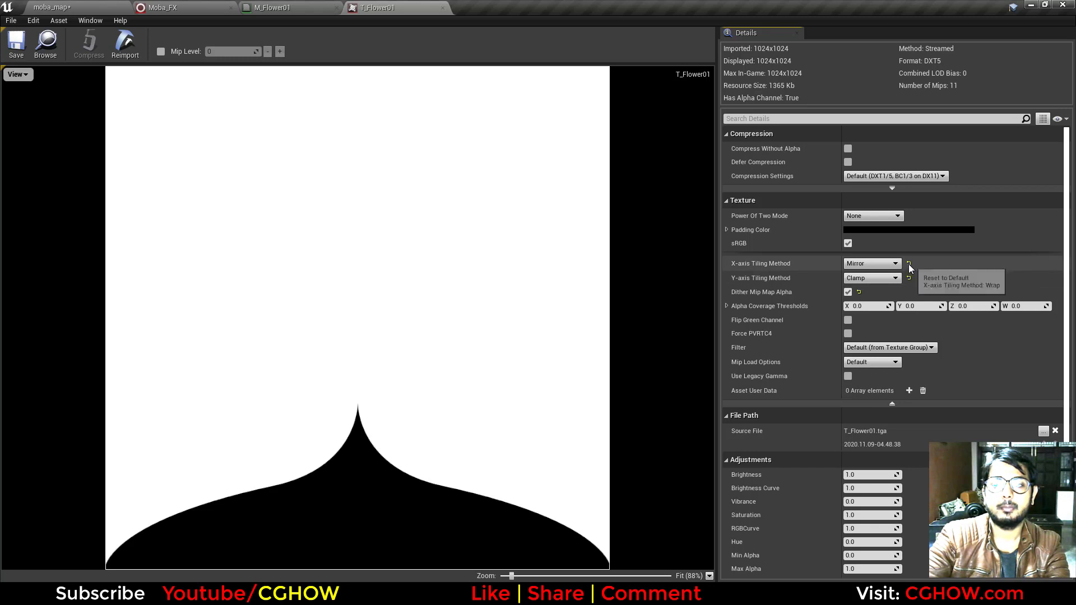
{"action": "left_click", "coordinate": [909, 263]}
{"action": "left_click", "coordinate": [908, 279]}
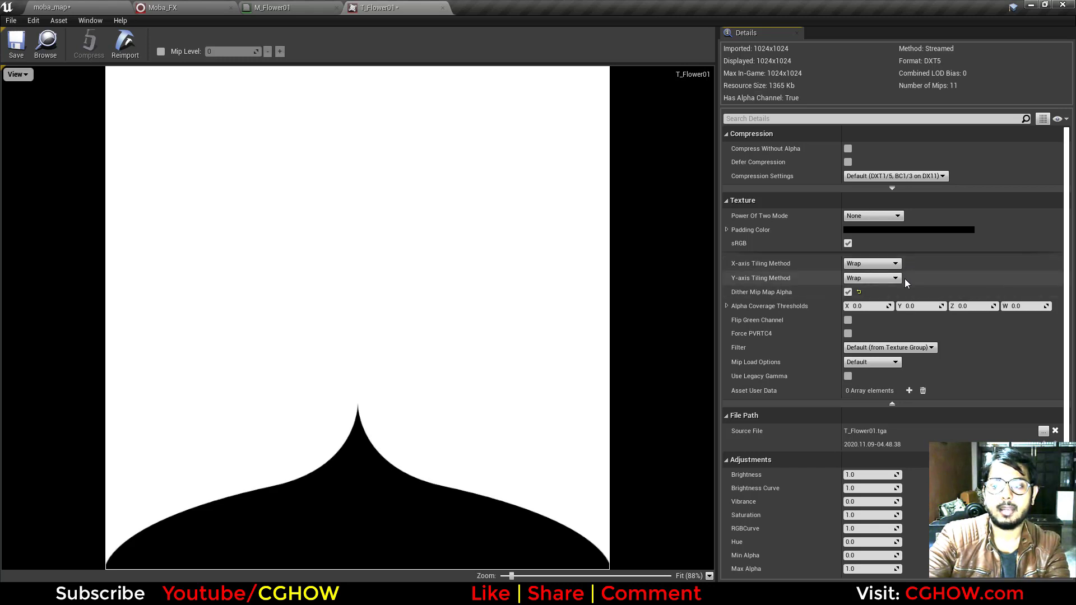
{"action": "left_click", "coordinate": [16, 45]}
Turn on realtime rendering in the M_Flower01 preview and set the Panner's Speed Y to -0.2
{"action": "left_click", "coordinate": [273, 7]}
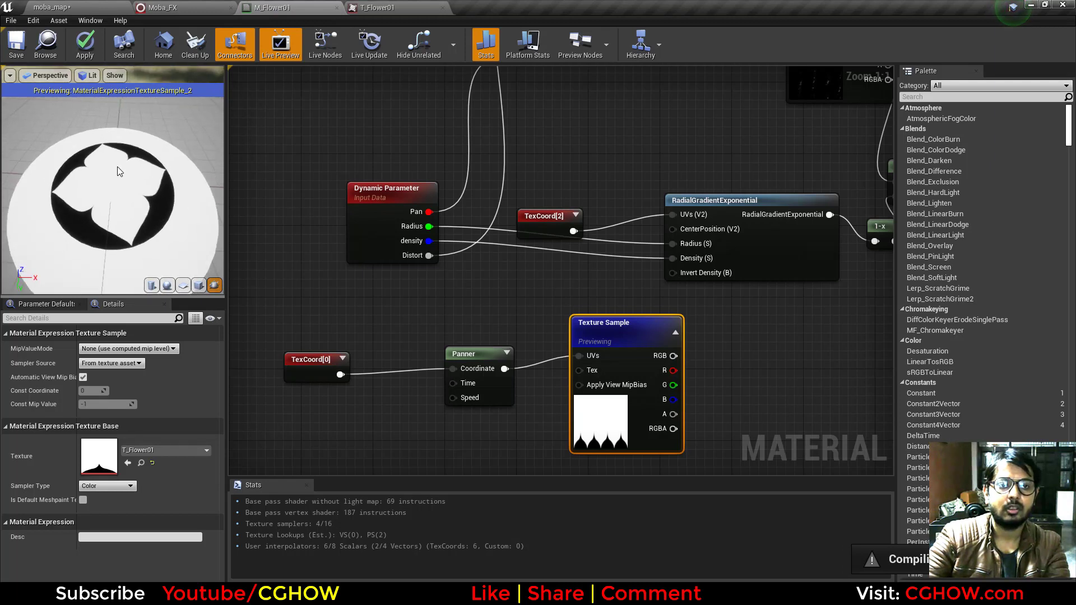
{"action": "left_click", "coordinate": [10, 75]}
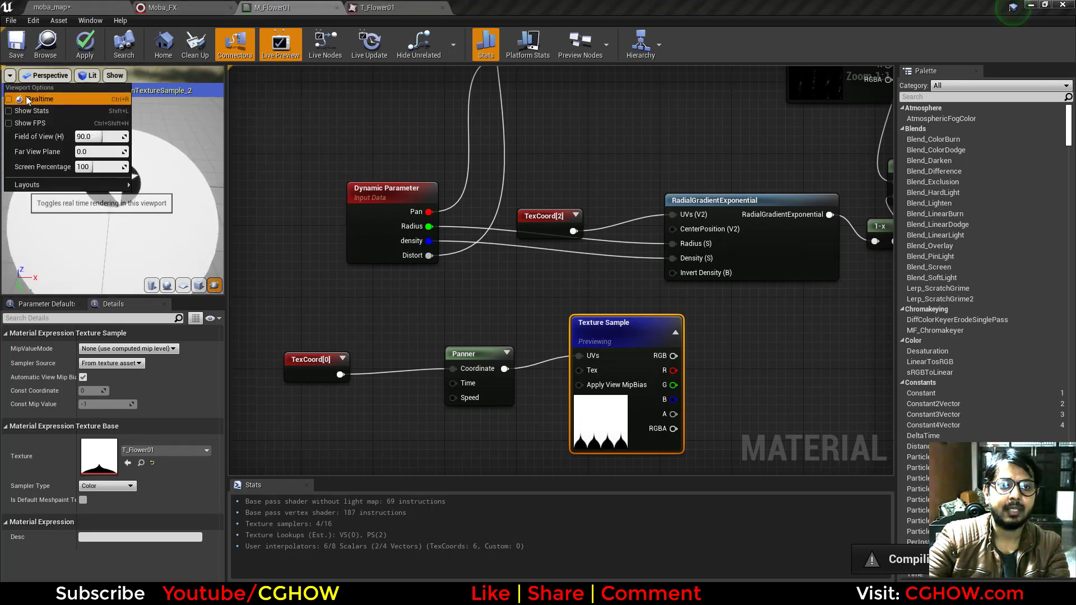
{"action": "left_click", "coordinate": [26, 99]}
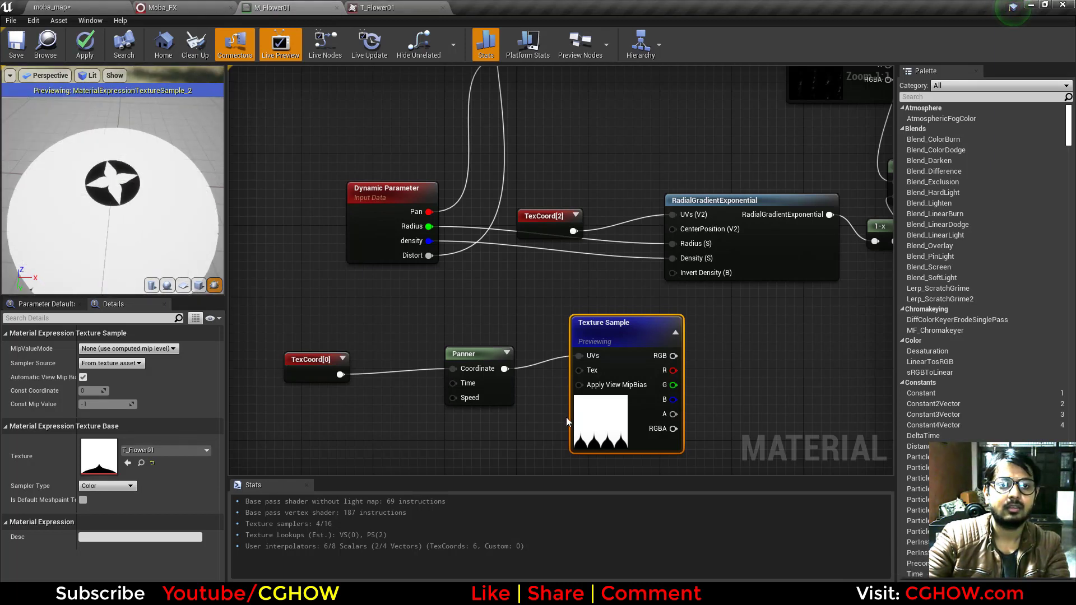
{"action": "left_click", "coordinate": [499, 392]}
{"action": "left_click", "coordinate": [94, 362]}
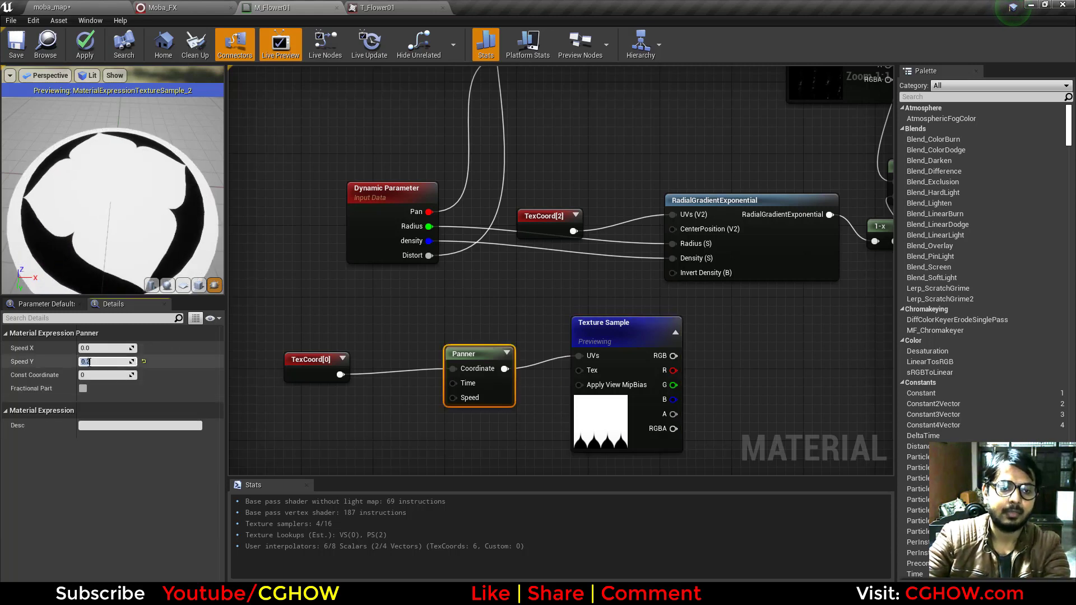
{"action": "type", "text": "-0.2"}
{"action": "key", "text": "Return"}
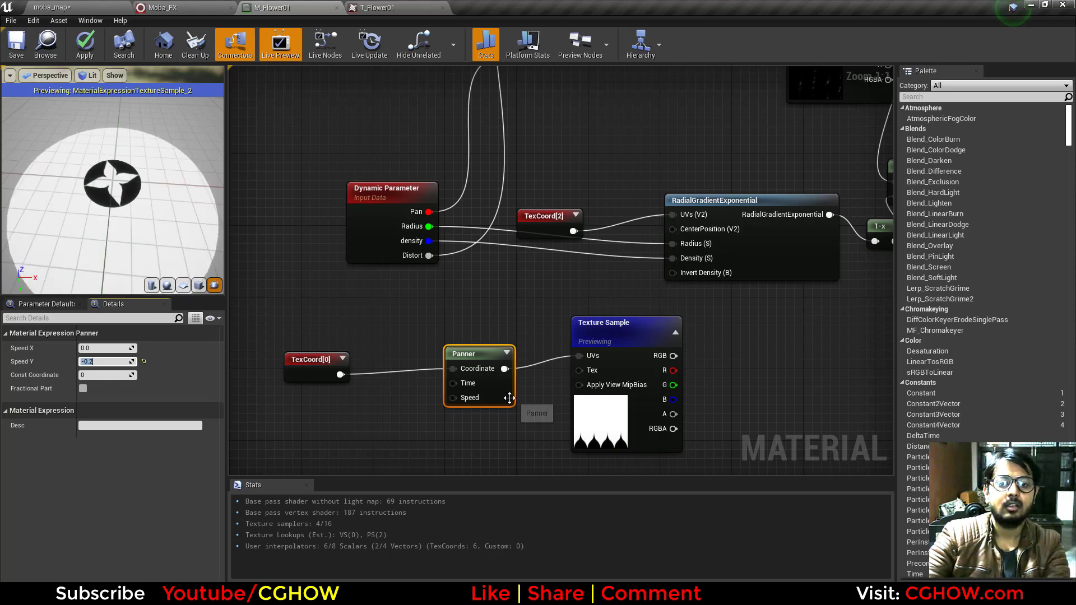
Delete the duplicated TexCoord[0], Panner and Texture Sample nodes from M_Flower01 and return to the T_Flower01 texture
{"action": "left_click_drag", "start_coordinate": [429, 383], "coordinate": [644, 413]}
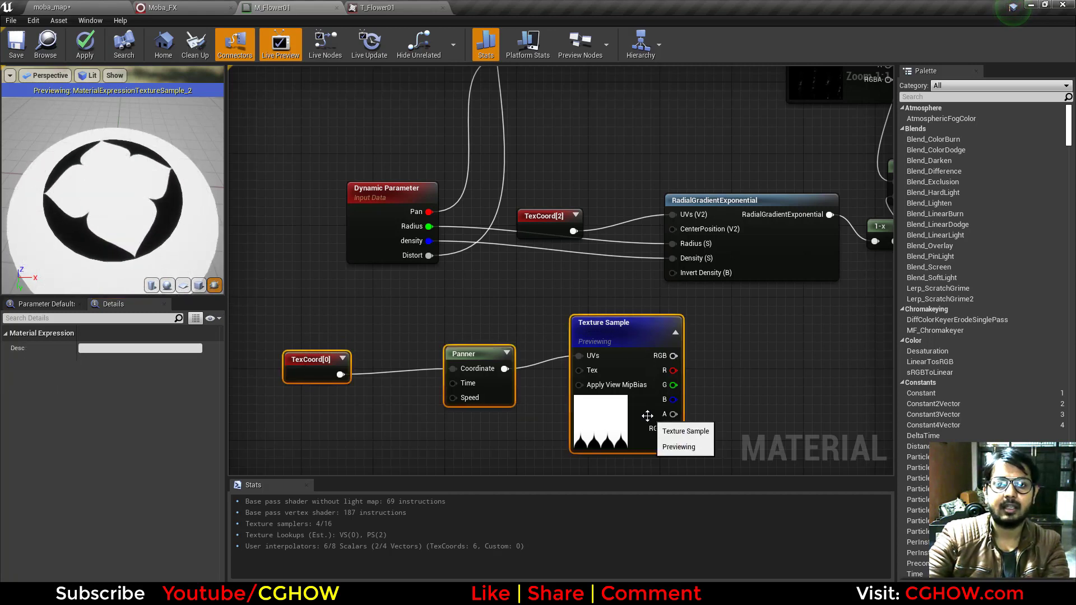
{"action": "key", "text": "Delete"}
{"action": "left_click", "coordinate": [366, 7]}
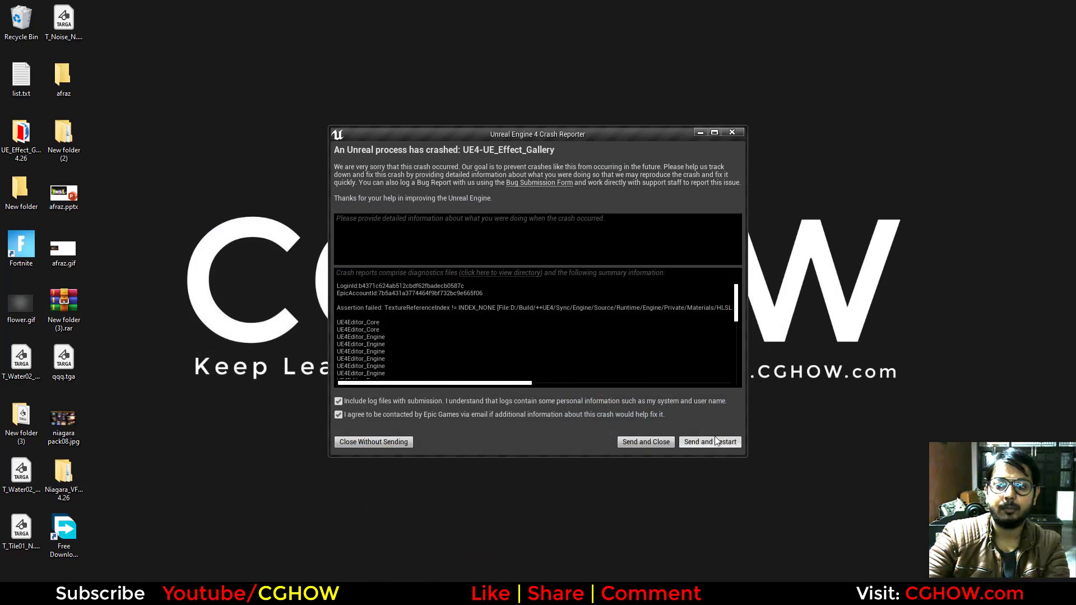
Send the crash report and restart the editor, reopening the moba_map level and the Moba_FX Niagara system
{"action": "left_click", "coordinate": [715, 442]}
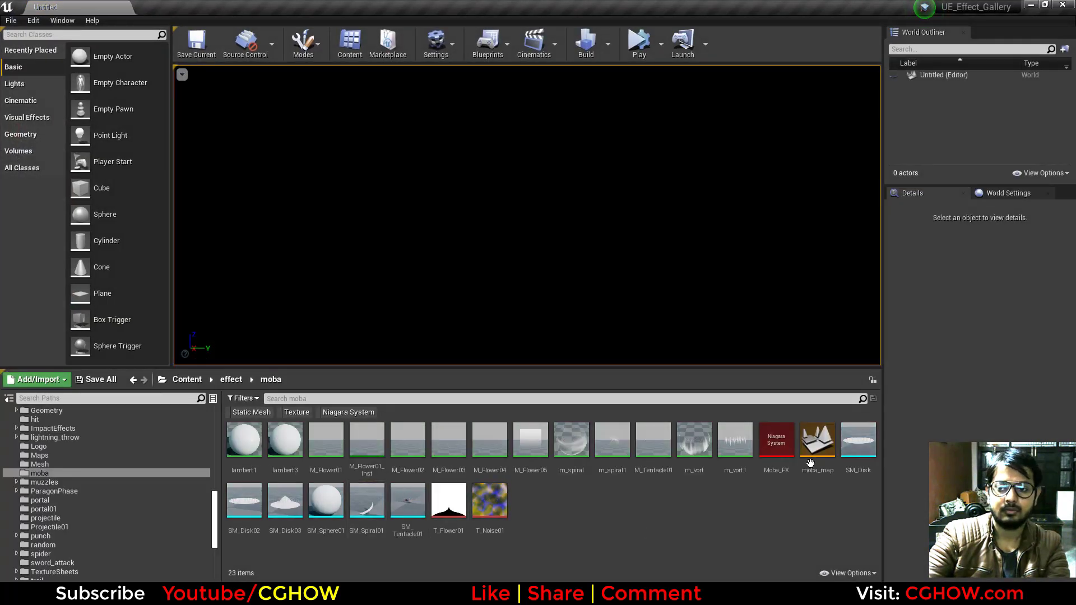
{"action": "double_click", "coordinate": [809, 465]}
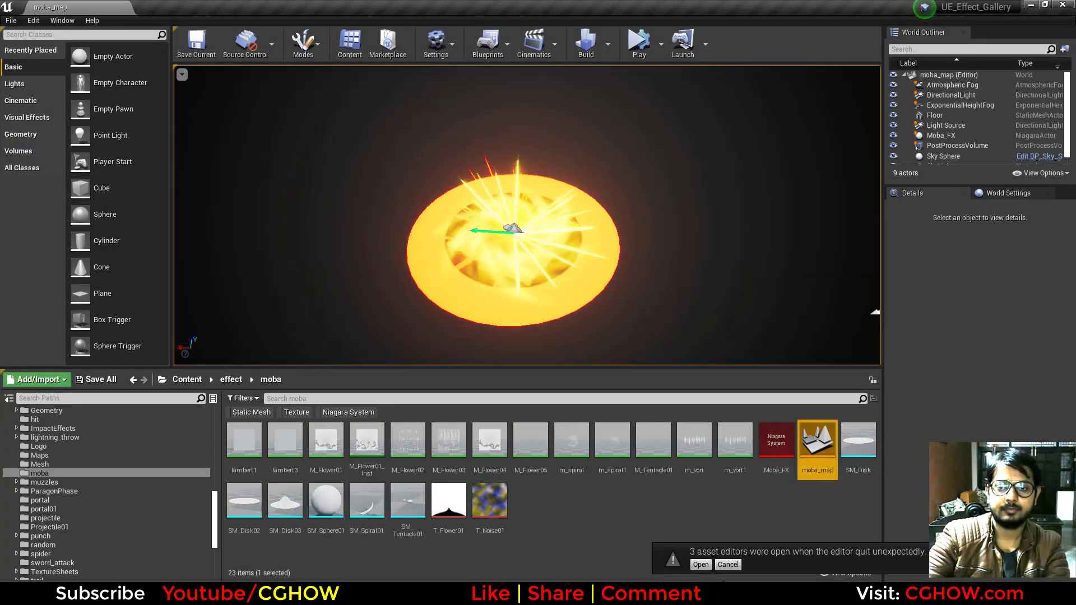
{"action": "double_click", "coordinate": [790, 444]}
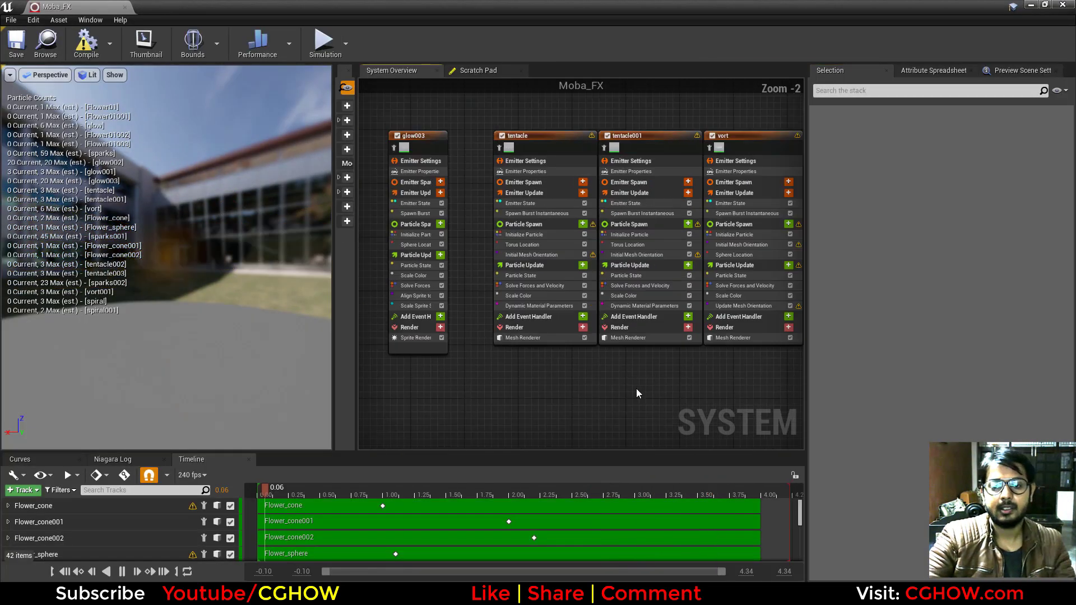
Isolate the Flower01 emitter in the reopened Moba_FX system and scrub its timeline to about 0.68
{"action": "scroll", "coordinate": [637, 389], "scroll_direction": "down", "scroll_amount": 2}
{"action": "right_click_drag", "start_coordinate": [416, 419], "coordinate": [801, 370]}
{"action": "right_click_drag", "start_coordinate": [416, 358], "coordinate": [723, 379]}
{"action": "right_click", "coordinate": [572, 379]}
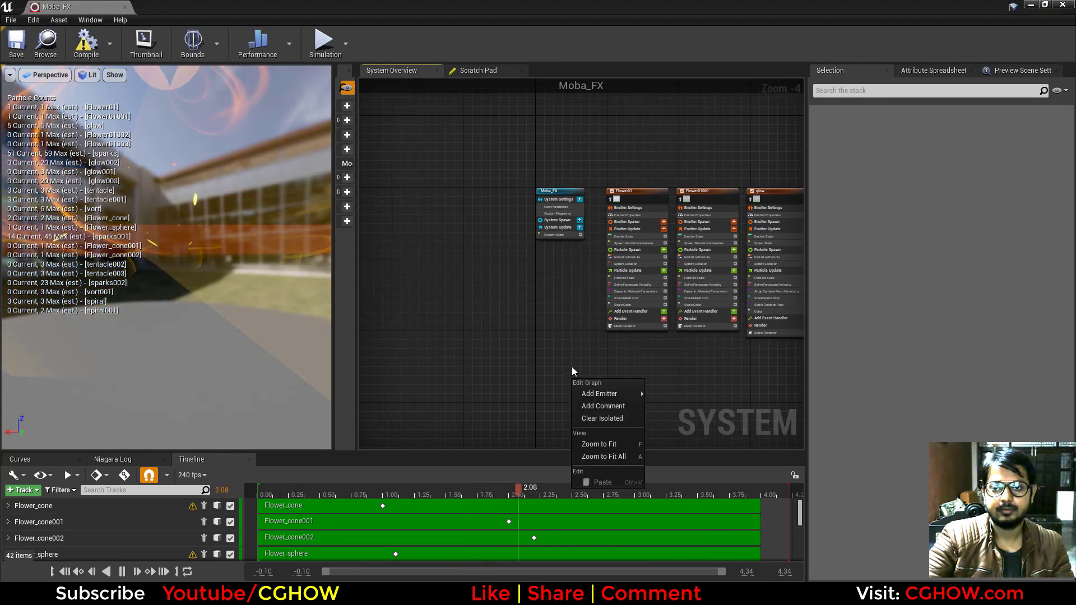
{"action": "left_click", "coordinate": [598, 444]}
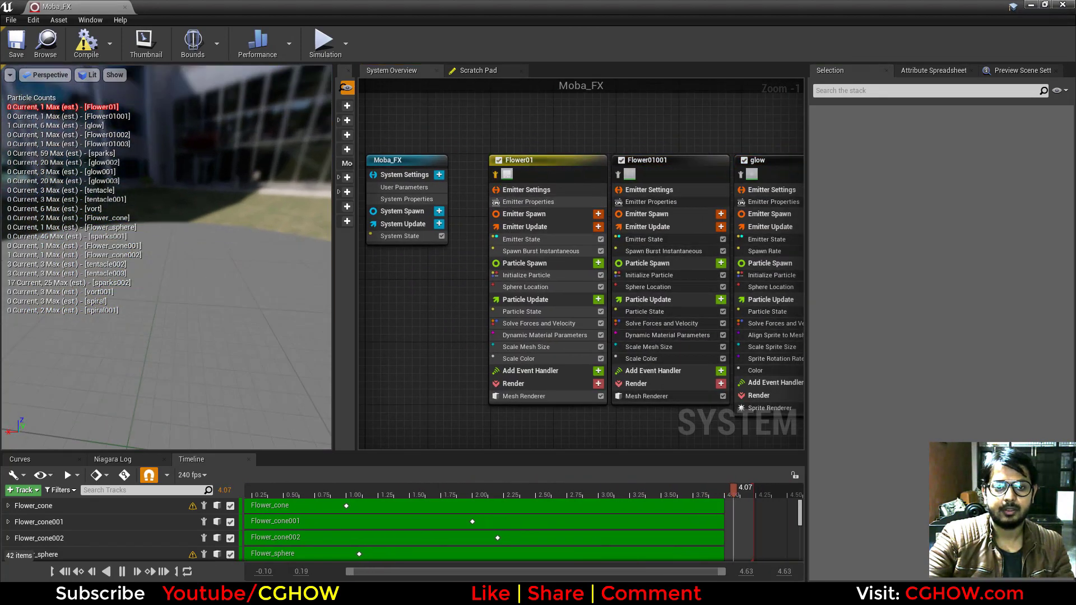
{"action": "right_click", "coordinate": [336, 495]}
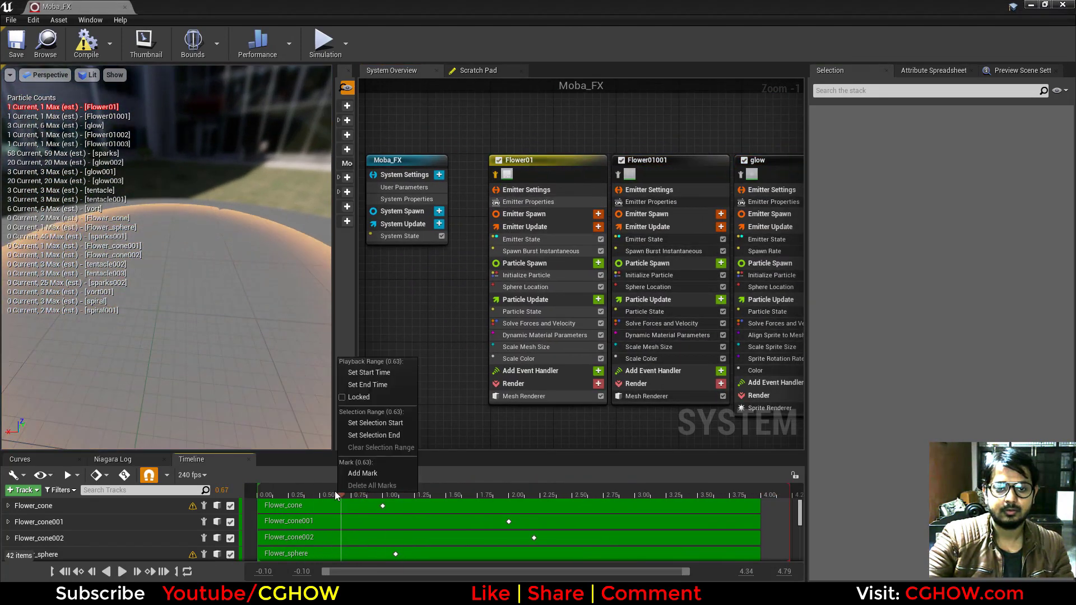
{"action": "left_click", "coordinate": [273, 495]}
{"action": "left_click_drag", "start_coordinate": [273, 496], "coordinate": [342, 496]}
Open M_Flower01_Inst from Flower01's Mesh Renderer, dock the Moba_FX editor beside the level, and open the parent material M_Flower01
{"action": "left_click", "coordinate": [569, 395]}
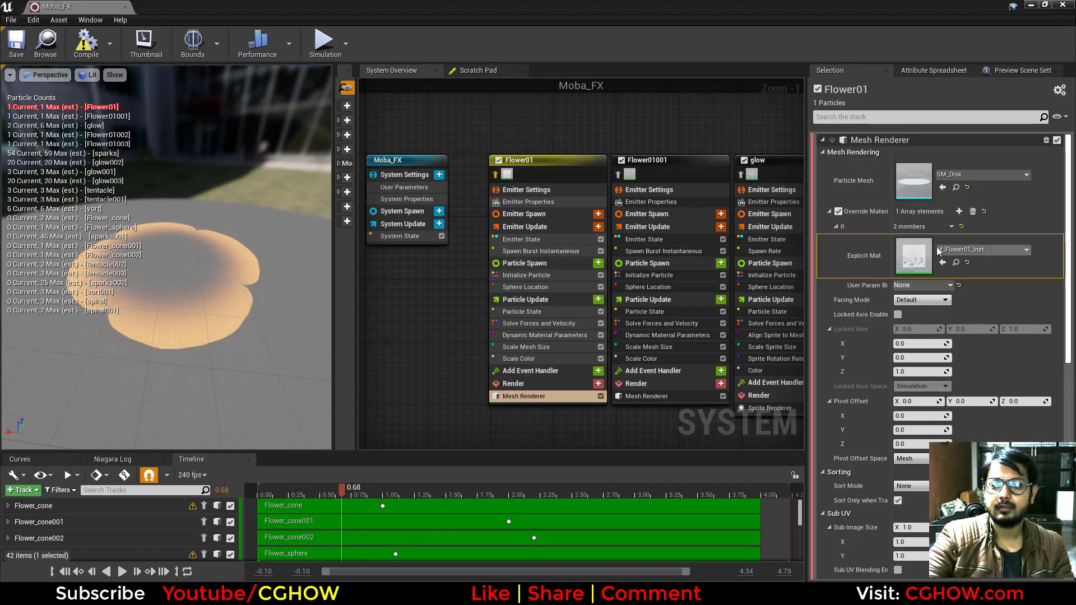
{"action": "left_click_drag", "start_coordinate": [71, 11], "coordinate": [202, 9]}
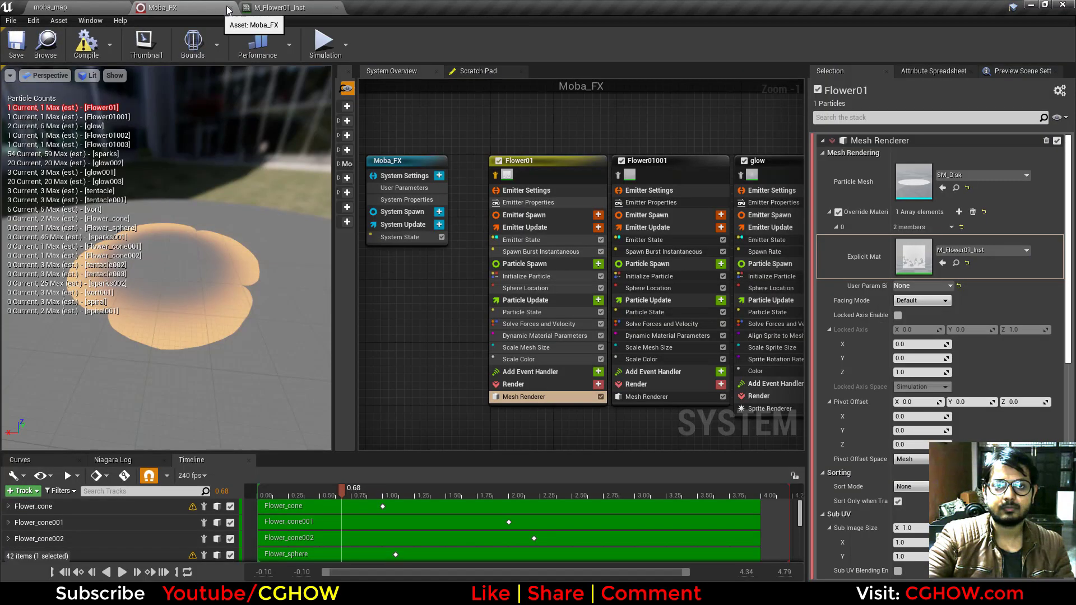
{"action": "left_click", "coordinate": [290, 5]}
{"action": "double_click", "coordinate": [888, 255]}
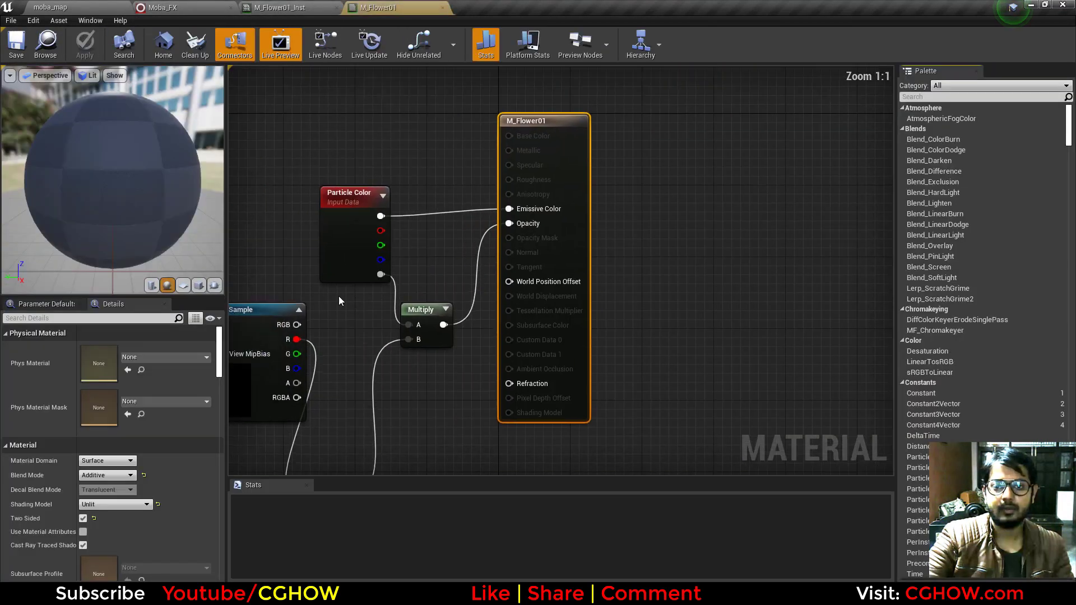
Examine how the Dynamic Parameter's Pan output and the noise distortion nodes drive the T_Flower01 texture sample's UVs
{"action": "scroll", "coordinate": [596, 285], "scroll_direction": "up", "scroll_amount": 1}
{"action": "left_click", "coordinate": [689, 205]}
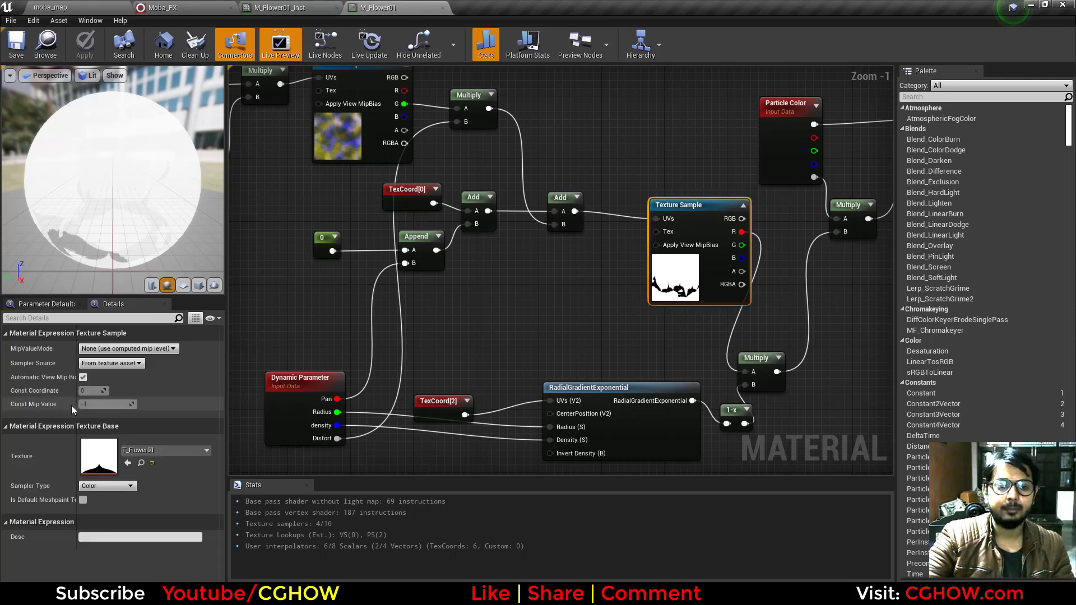
{"action": "right_click_drag", "start_coordinate": [473, 325], "coordinate": [523, 311]}
{"action": "left_click", "coordinate": [351, 376]}
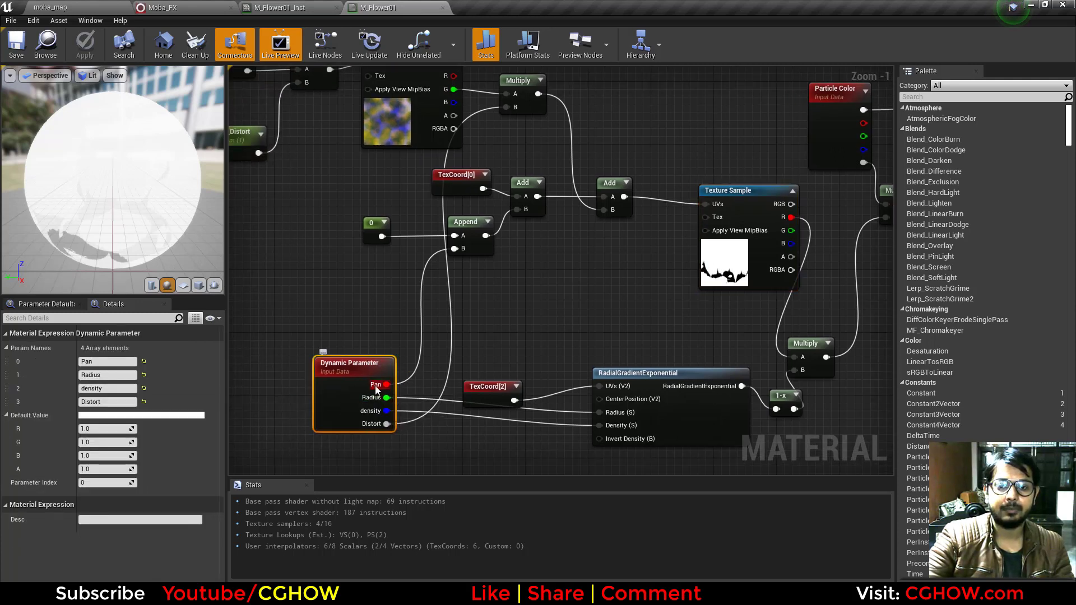
{"action": "right_click_drag", "start_coordinate": [458, 240], "coordinate": [447, 260]}
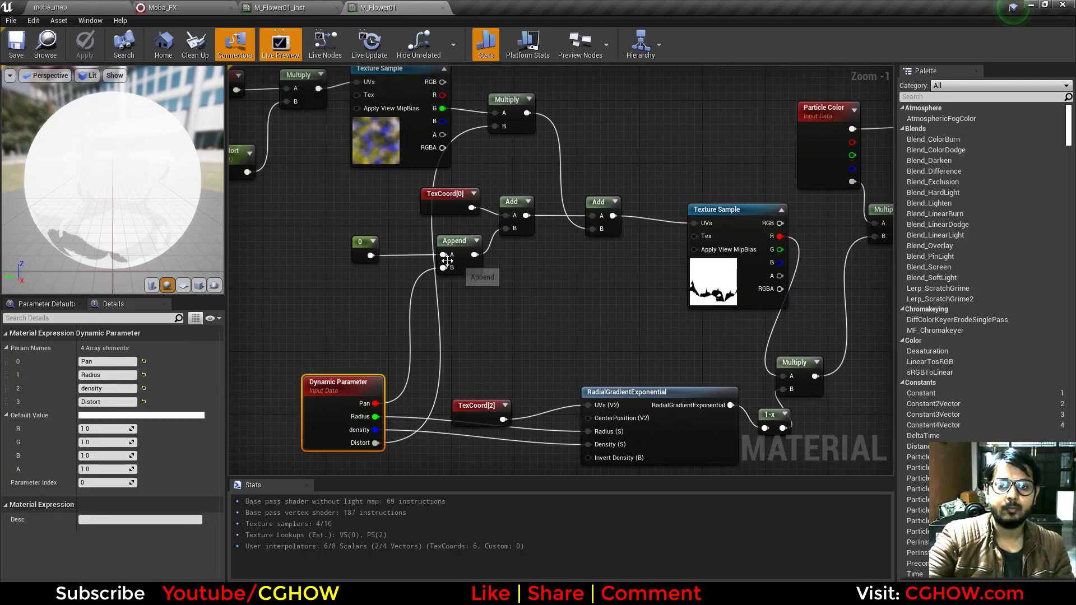
{"action": "right_click_drag", "start_coordinate": [436, 321], "coordinate": [448, 454]}
{"action": "right_click_drag", "start_coordinate": [413, 333], "coordinate": [511, 325]}
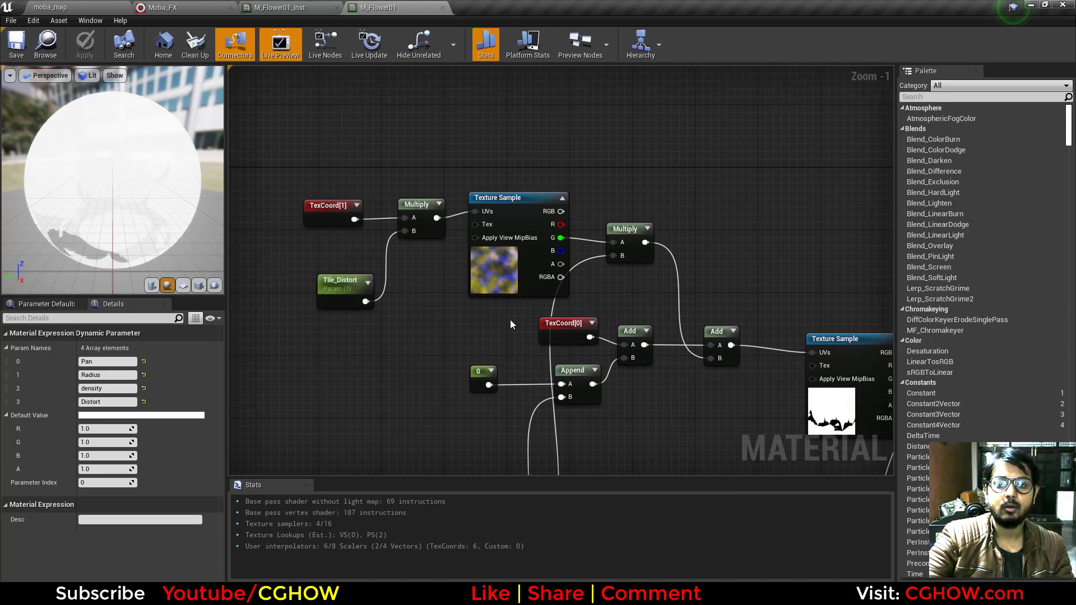
{"action": "left_click_drag", "start_coordinate": [326, 185], "coordinate": [631, 285]}
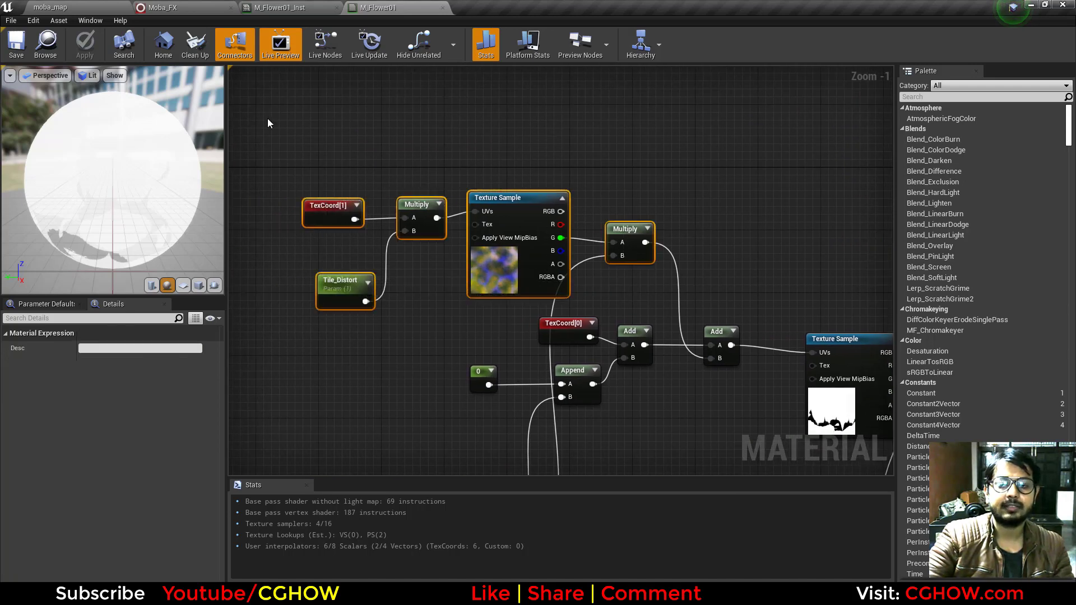
Examine the Distort output and how the inverted RadialGradientExponential mask multiplies with the flower texture into Opacity
{"action": "right_click_drag", "start_coordinate": [673, 409], "coordinate": [532, 248]}
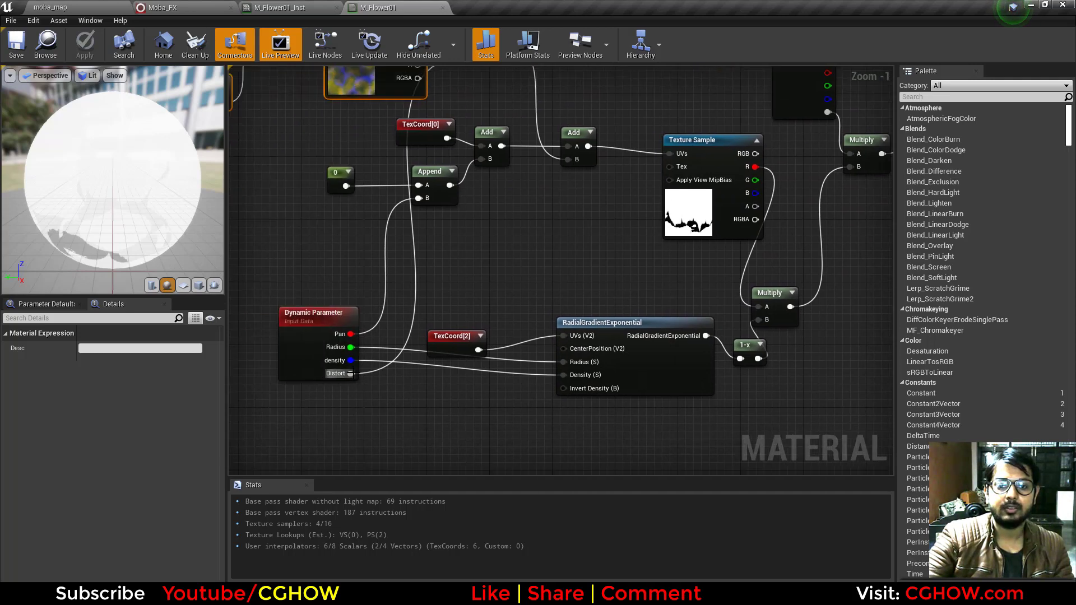
{"action": "right_click_drag", "start_coordinate": [522, 386], "coordinate": [391, 410]}
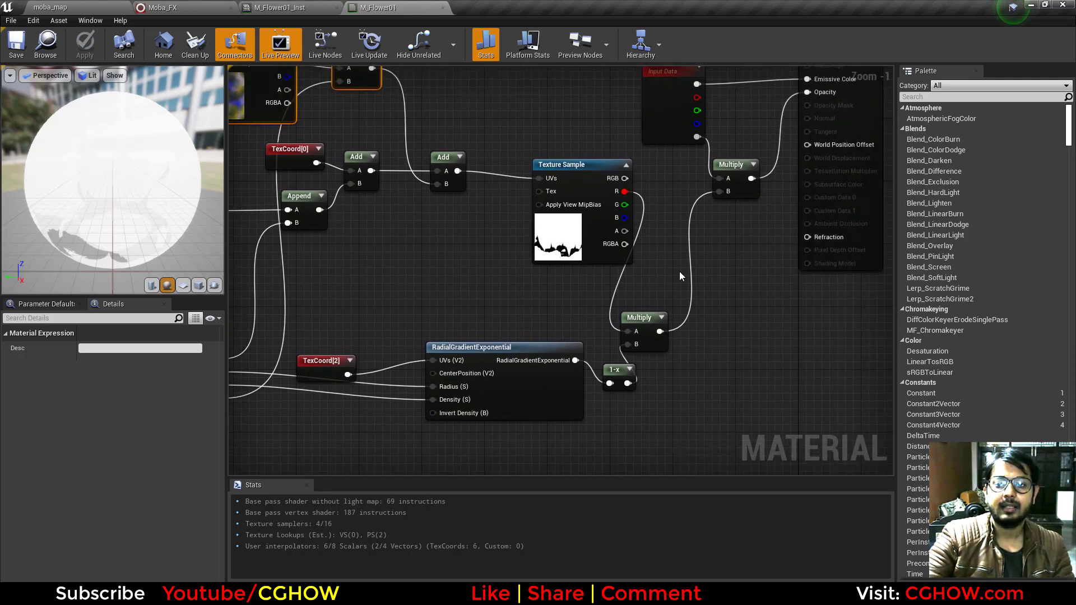
{"action": "right_click_drag", "start_coordinate": [575, 229], "coordinate": [626, 234]}
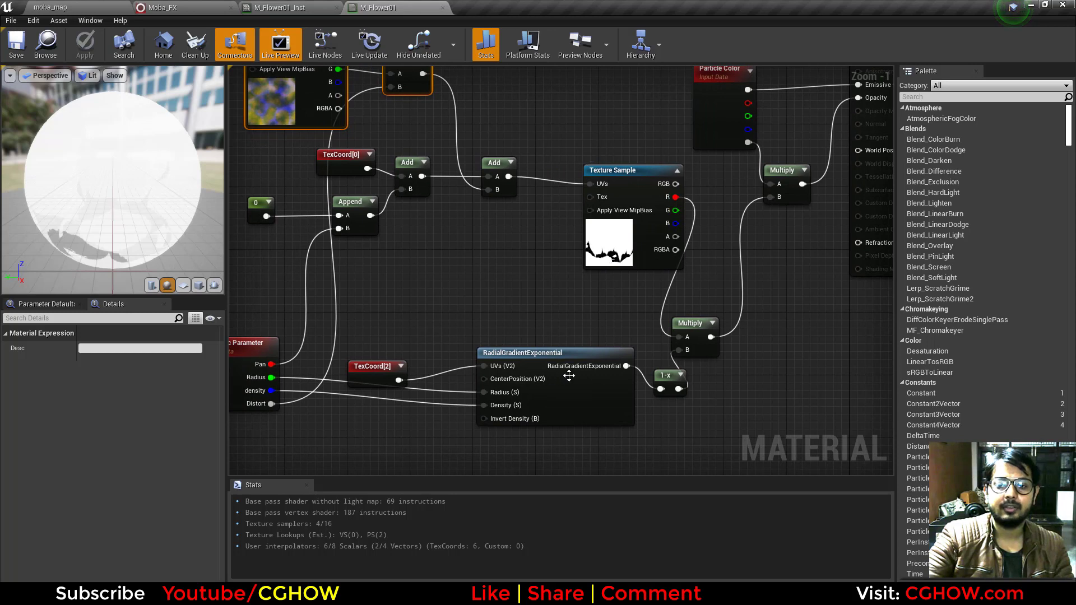
Check the TexCoord[2] input of RadialGradientExponential and follow the masked texture and Particle Color into M_Flower01's Emissive Color and Opacity
{"action": "left_click", "coordinate": [568, 376]}
{"action": "left_click_drag", "start_coordinate": [387, 361], "coordinate": [411, 338]}
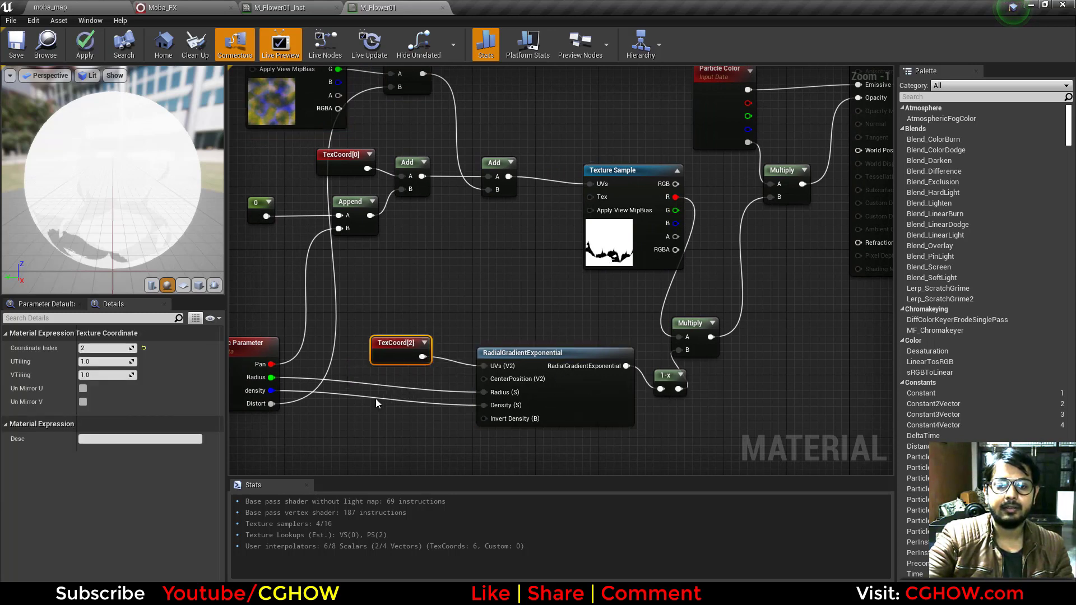
{"action": "right_click_drag", "start_coordinate": [376, 403], "coordinate": [410, 393]}
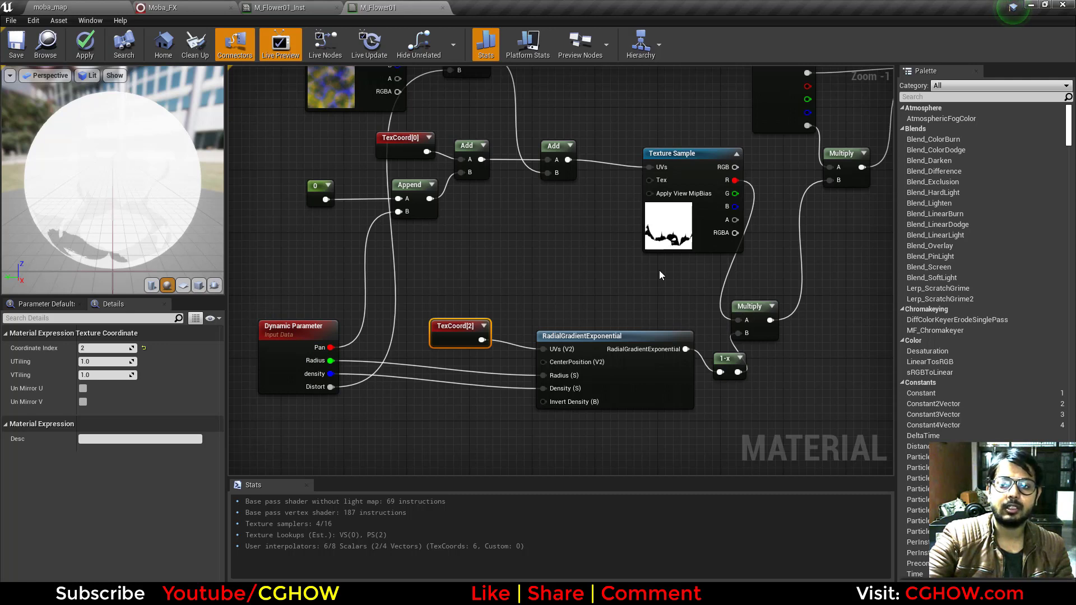
{"action": "right_click_drag", "start_coordinate": [660, 275], "coordinate": [442, 407]}
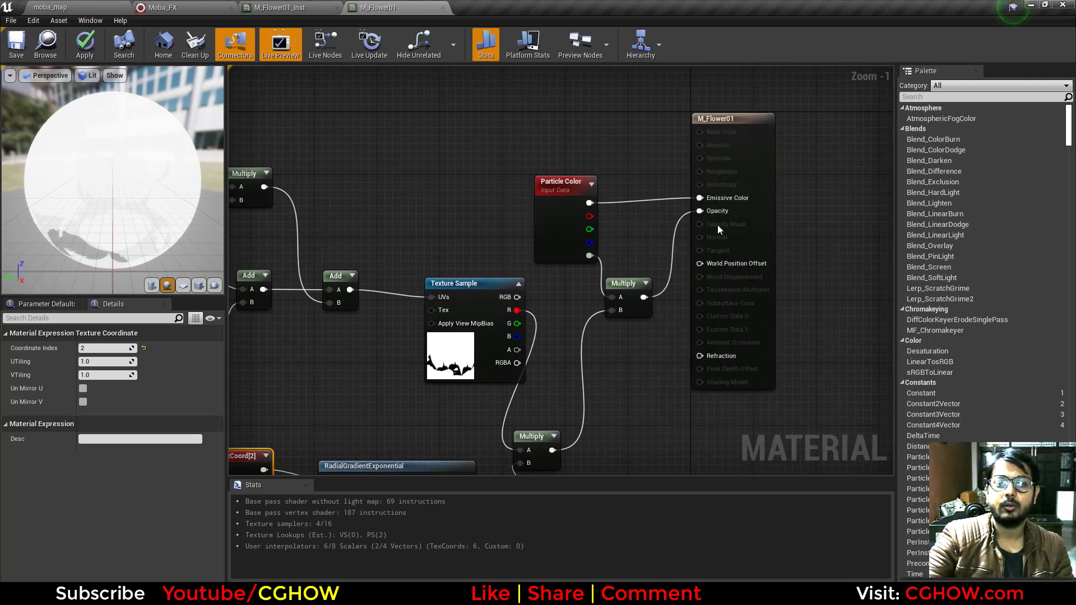
Close M_Flower01 without applying its changes and close M_Flower01_Inst to return to Moba_FX
{"action": "middle_click", "coordinate": [365, 5]}
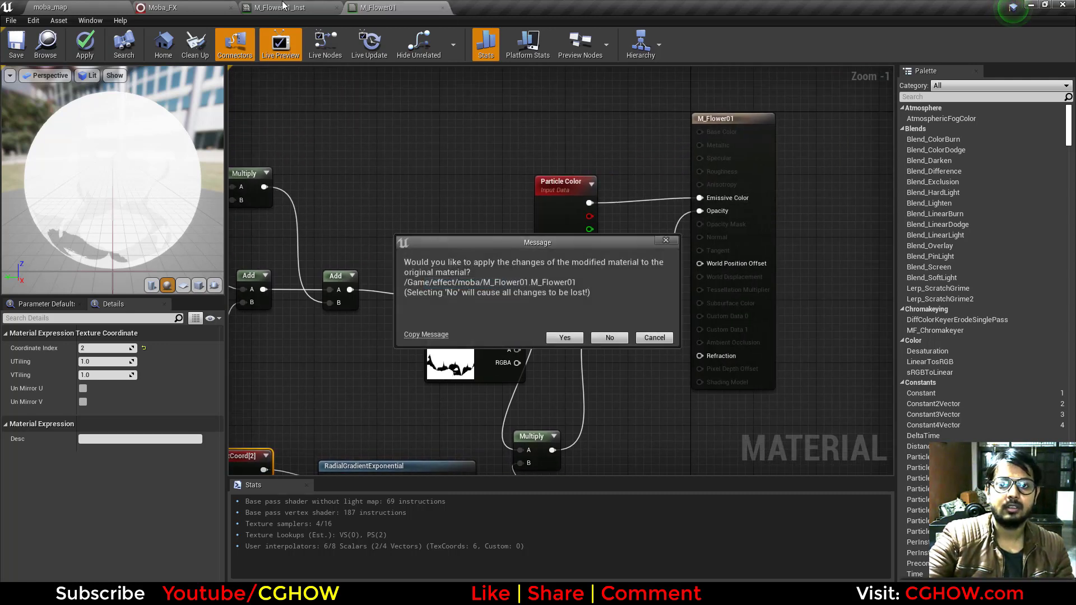
{"action": "left_click", "coordinate": [621, 340]}
{"action": "middle_click", "coordinate": [293, 4]}
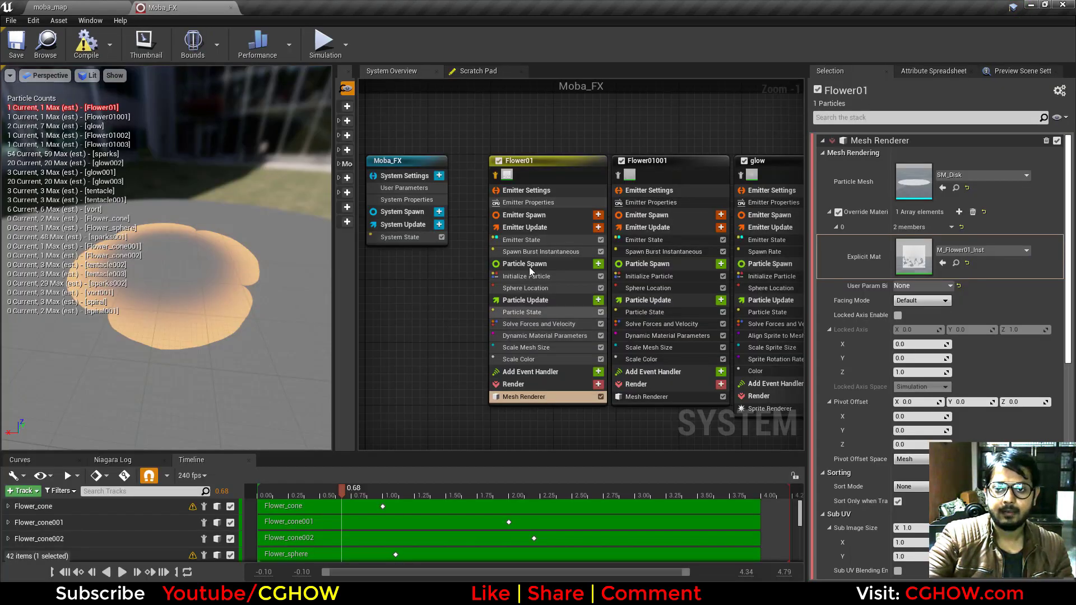
Review Flower01's Spawn Burst Instantaneous, Mesh Renderer, Initialize Particle and Sphere Location settings
{"action": "left_click", "coordinate": [539, 251]}
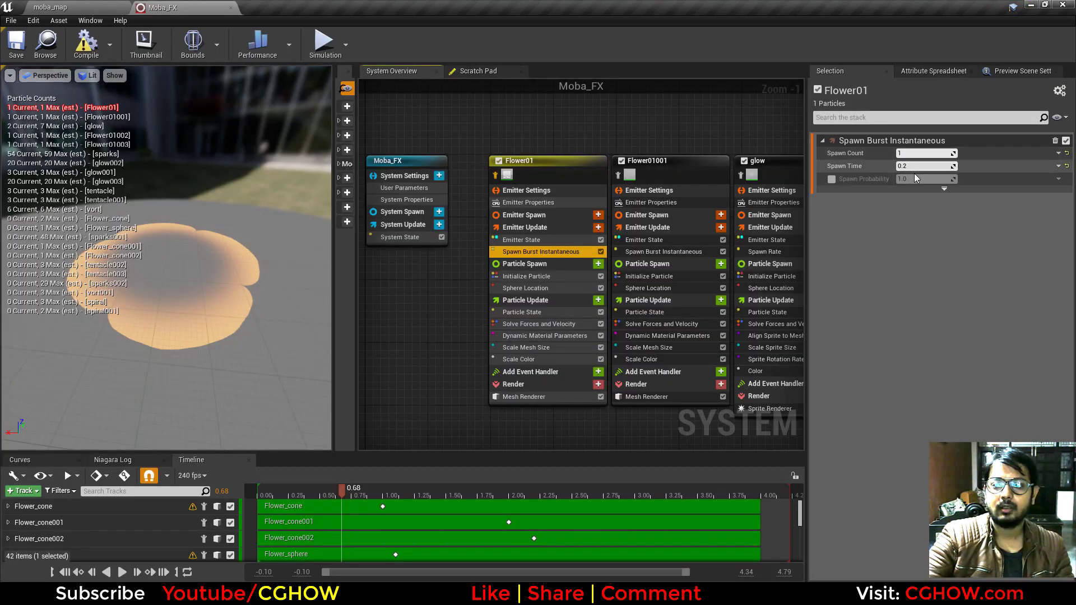
{"action": "left_click", "coordinate": [524, 396]}
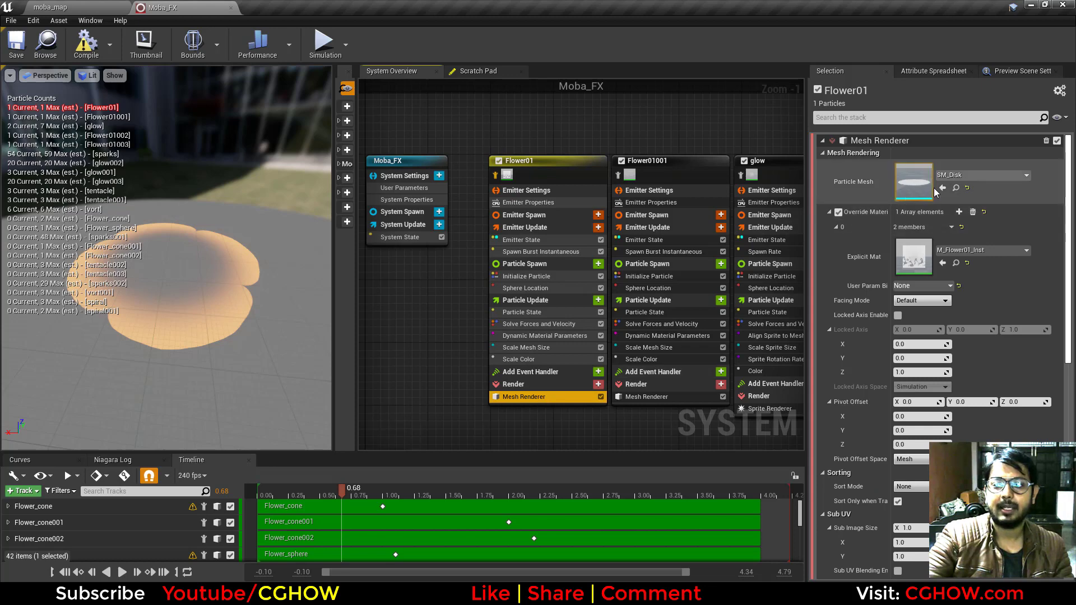
{"action": "left_click", "coordinate": [546, 276]}
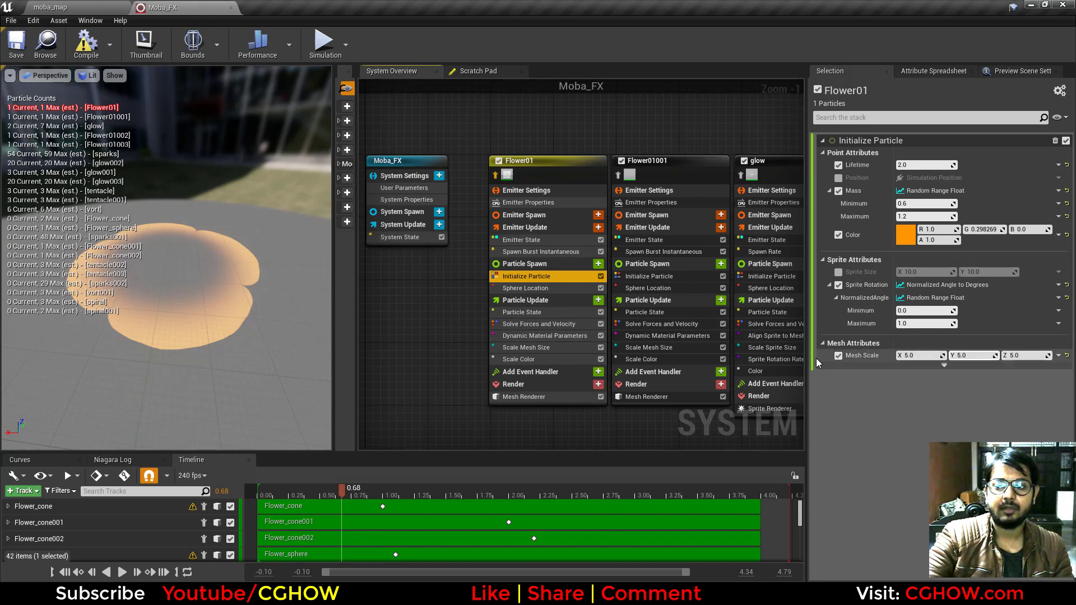
{"action": "left_click", "coordinate": [519, 289]}
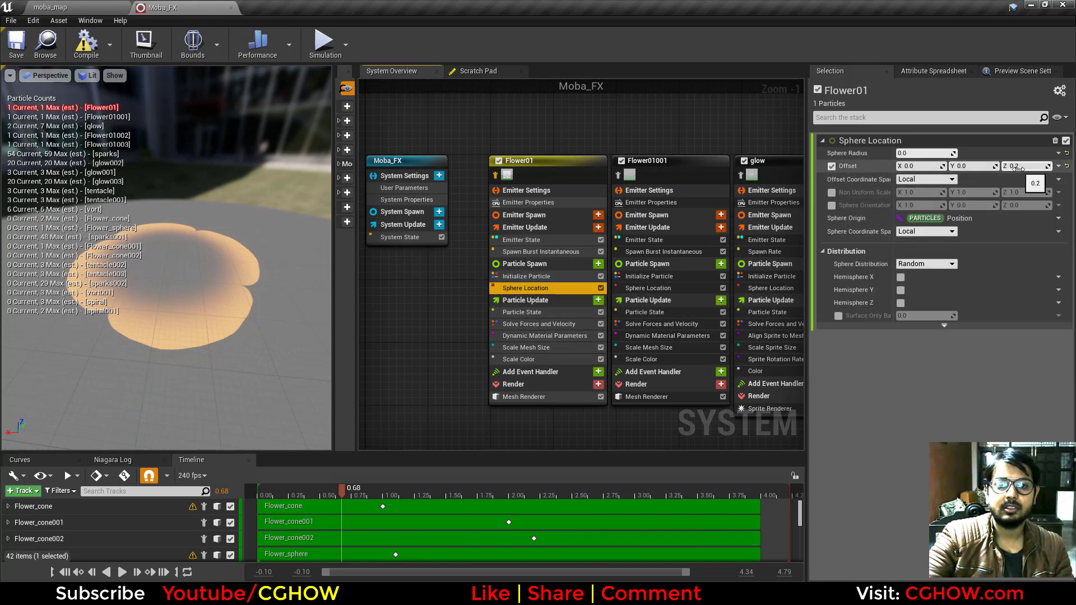
Inspect the keys of the Pan and Radius curves in Flower01's Dynamic Material Parameters
{"action": "left_click", "coordinate": [542, 336]}
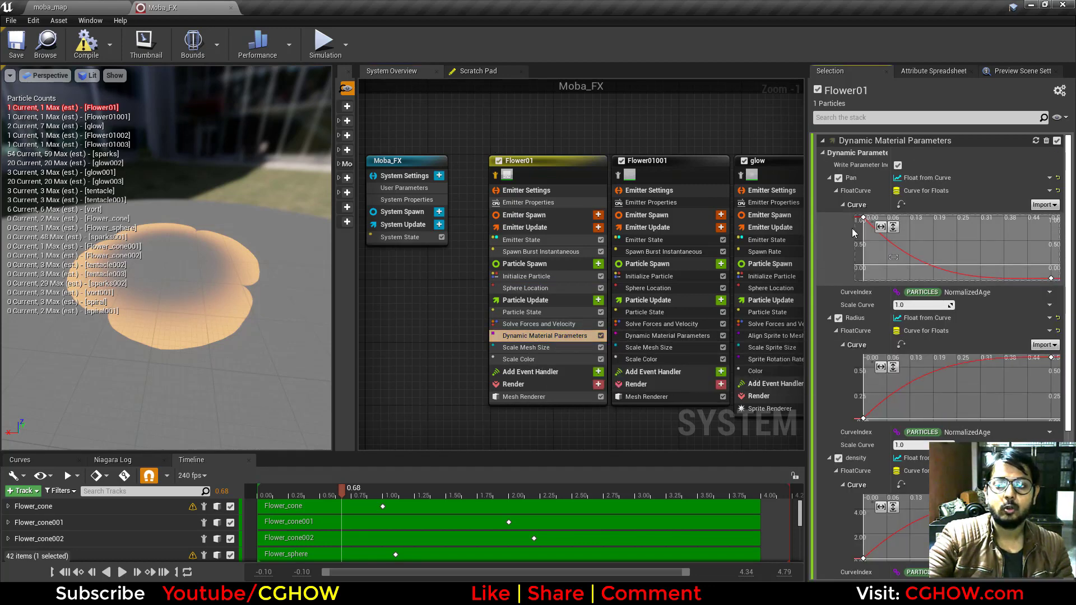
{"action": "left_click_drag", "start_coordinate": [852, 229], "coordinate": [807, 193]}
{"action": "left_click_drag", "start_coordinate": [904, 394], "coordinate": [813, 432]}
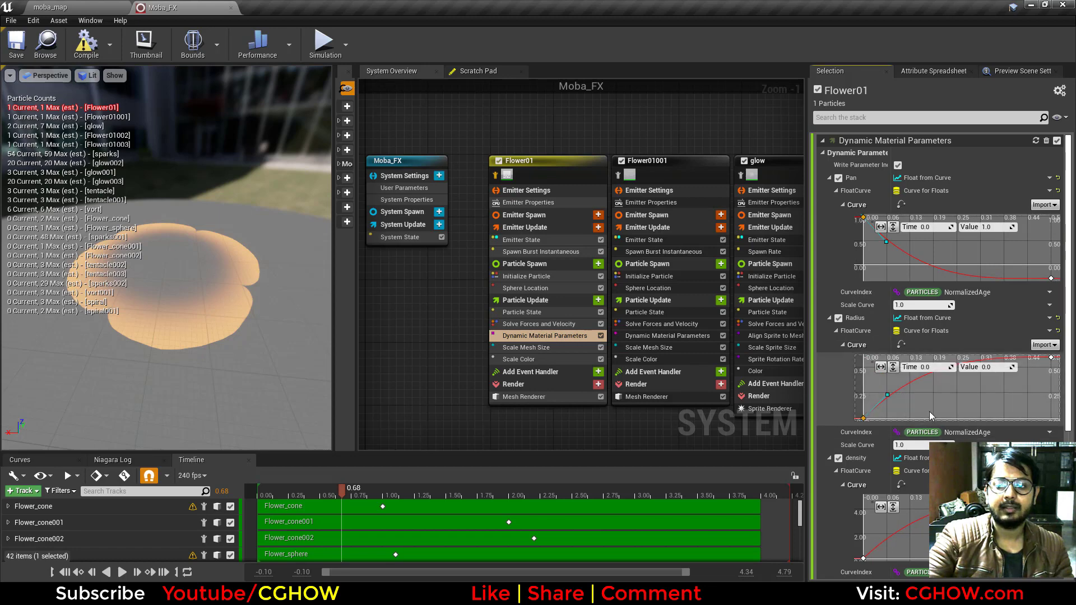
{"action": "left_click_drag", "start_coordinate": [929, 416], "coordinate": [1059, 336]}
Scrub the timeline to about 0.39 to compare Flower01's shape with its density and Distort curves
{"action": "left_click_drag", "start_coordinate": [297, 496], "coordinate": [414, 506]}
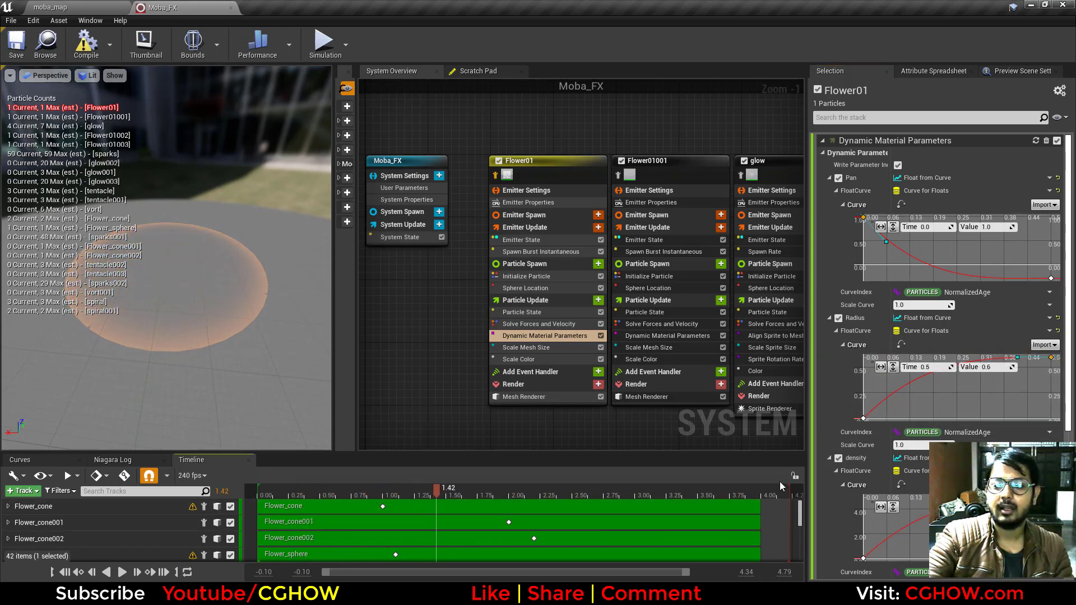
{"action": "scroll", "coordinate": [932, 341], "scroll_direction": "down", "scroll_amount": 5}
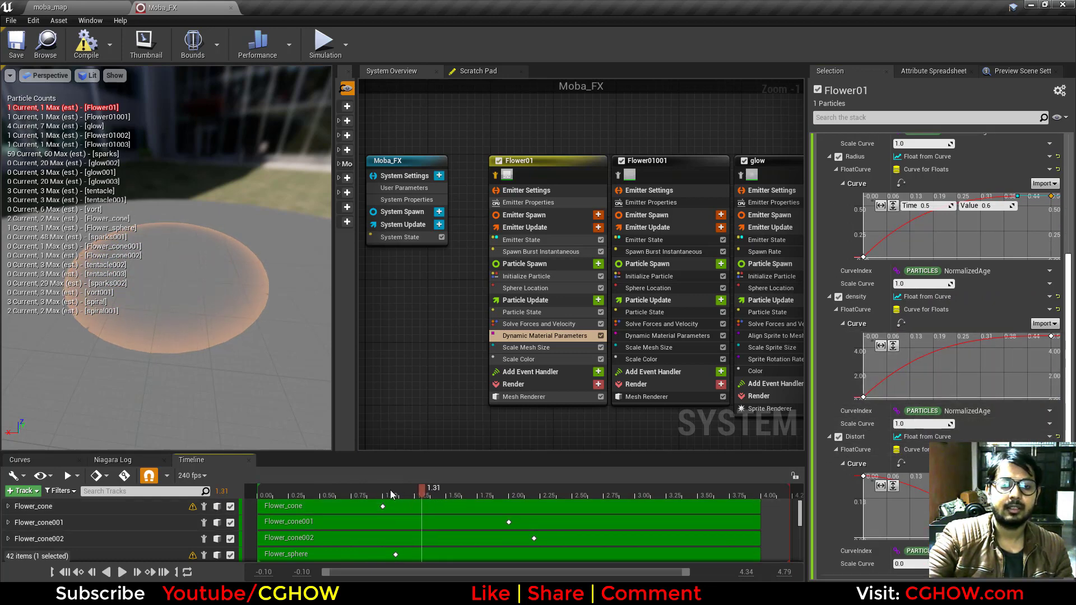
{"action": "left_click_drag", "start_coordinate": [391, 494], "coordinate": [308, 507]}
{"action": "left_click_drag", "start_coordinate": [193, 294], "coordinate": [193, 319]}
Open M_Flower01_Inst from Flower01's Mesh Renderer, open its parent M_Flower01, and open the T_Flower01 texture
{"action": "left_click", "coordinate": [557, 397]}
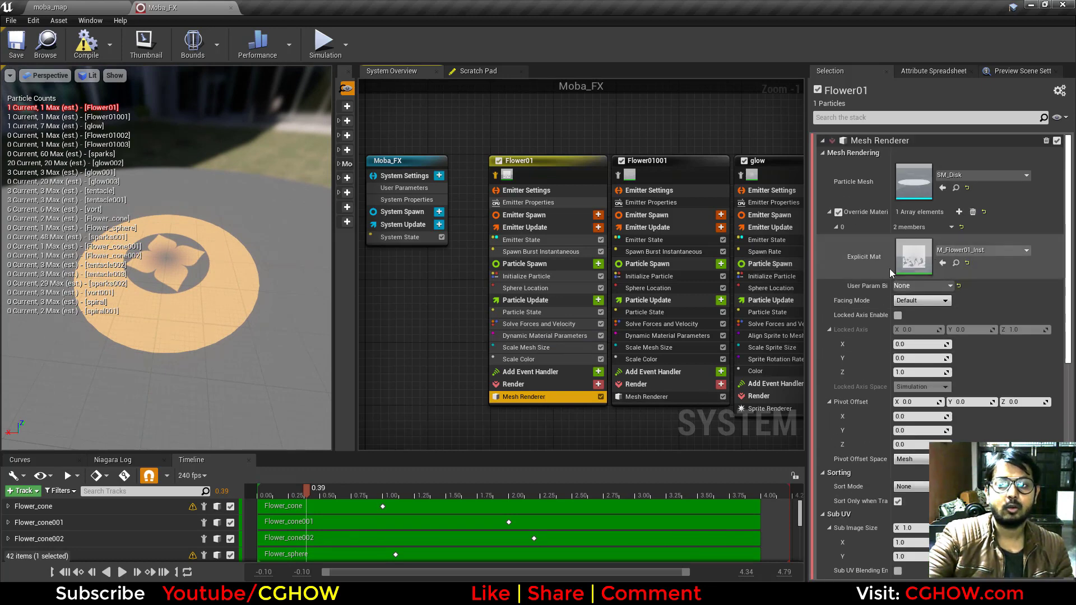
{"action": "double_click", "coordinate": [913, 256]}
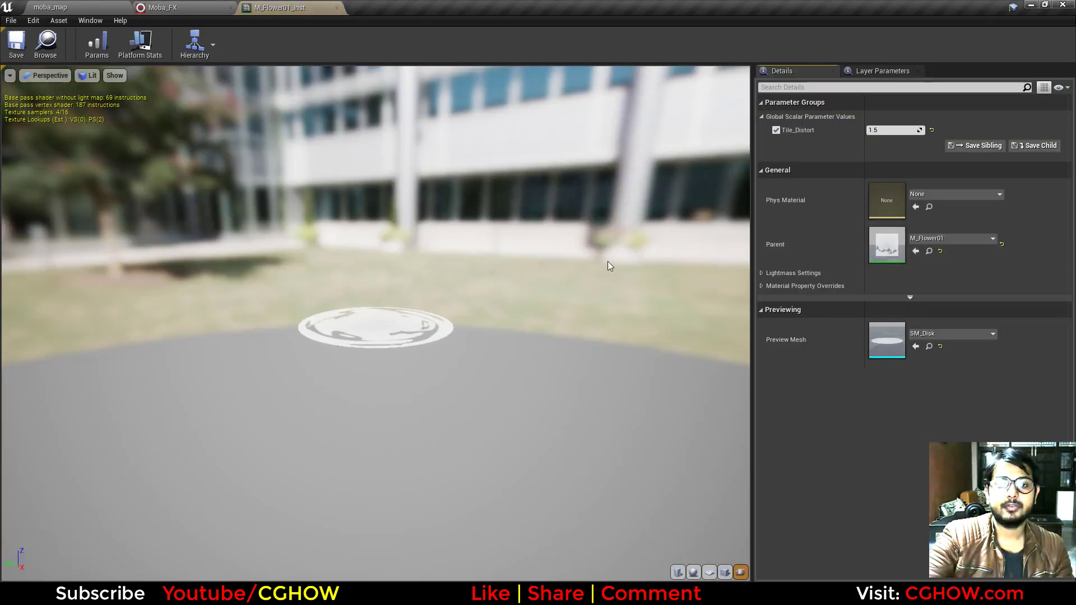
{"action": "double_click", "coordinate": [886, 244]}
{"action": "double_click", "coordinate": [481, 328]}
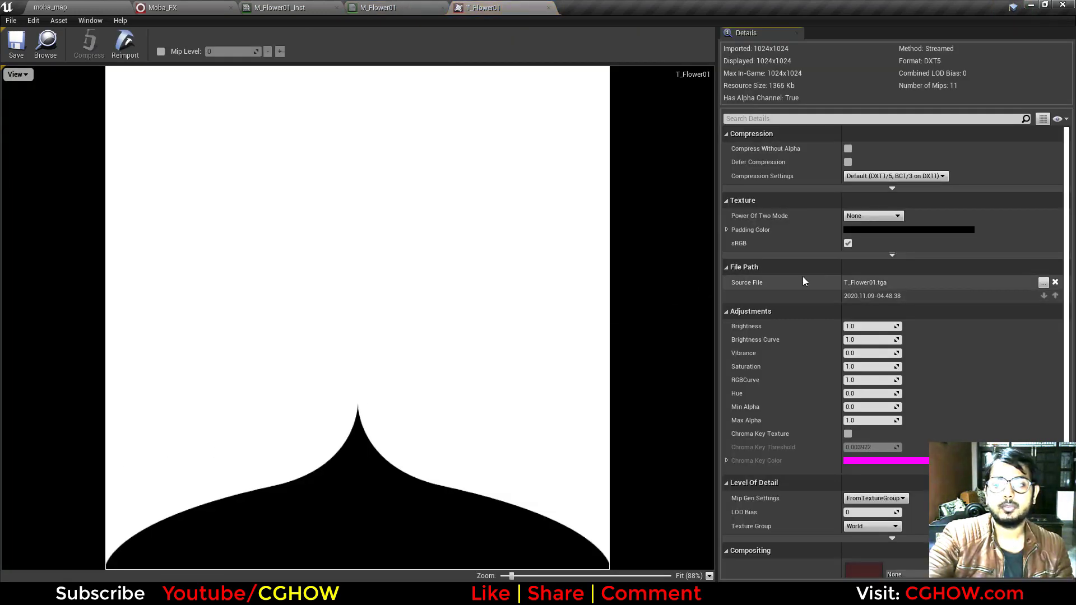
Set T_Flower01's X-axis tiling method to Mirror and its Y-axis tiling method to Clamp
{"action": "left_click", "coordinate": [892, 255]}
{"action": "left_click", "coordinate": [875, 264]}
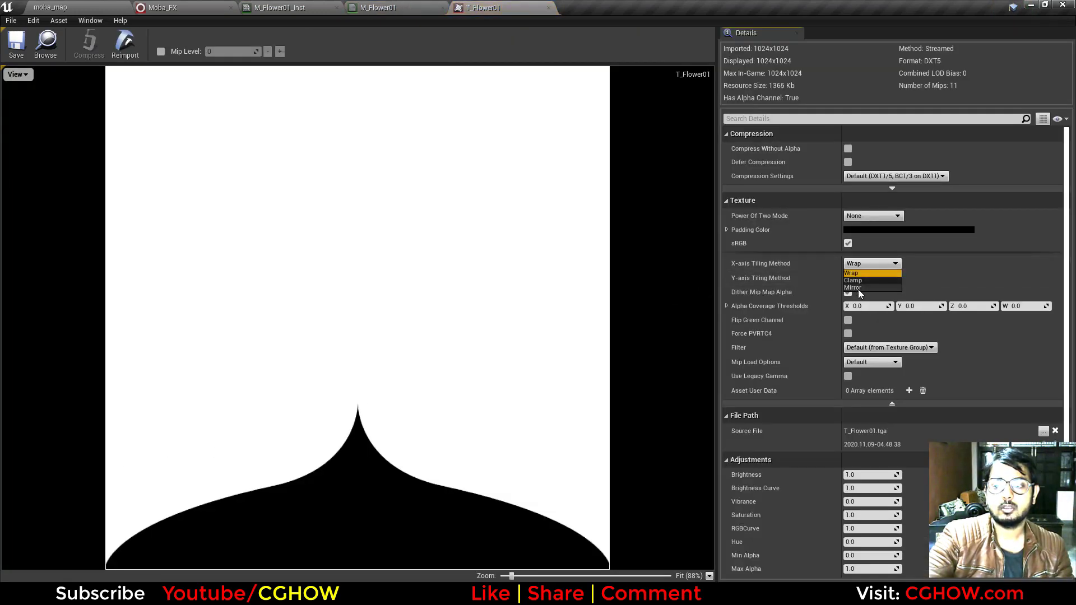
{"action": "left_click", "coordinate": [853, 287]}
{"action": "left_click", "coordinate": [872, 278]}
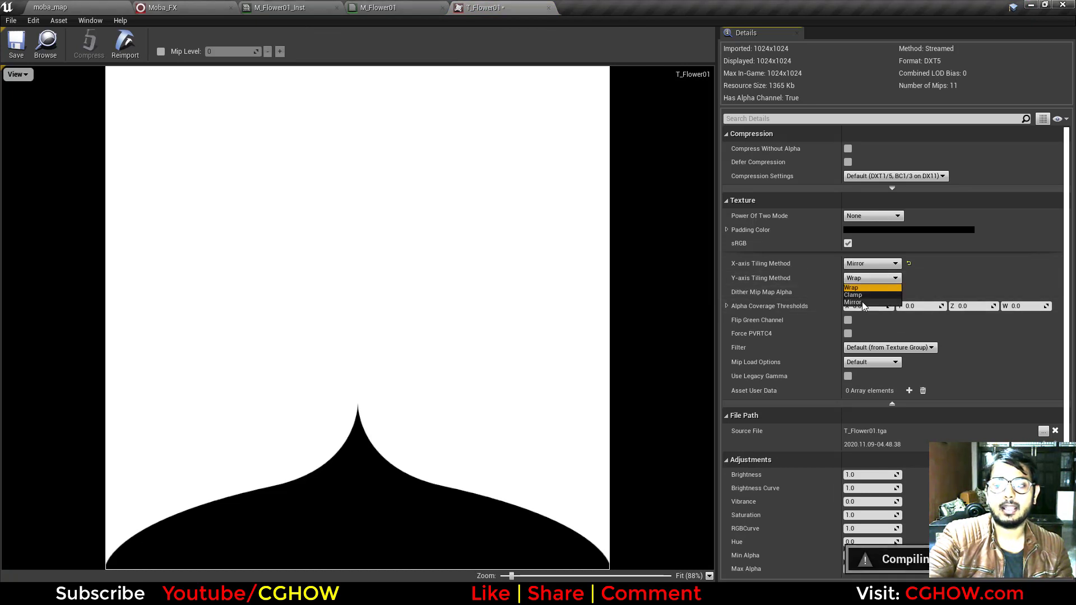
{"action": "left_click", "coordinate": [862, 301]}
{"action": "left_click", "coordinate": [869, 279]}
{"action": "left_click", "coordinate": [857, 295]}
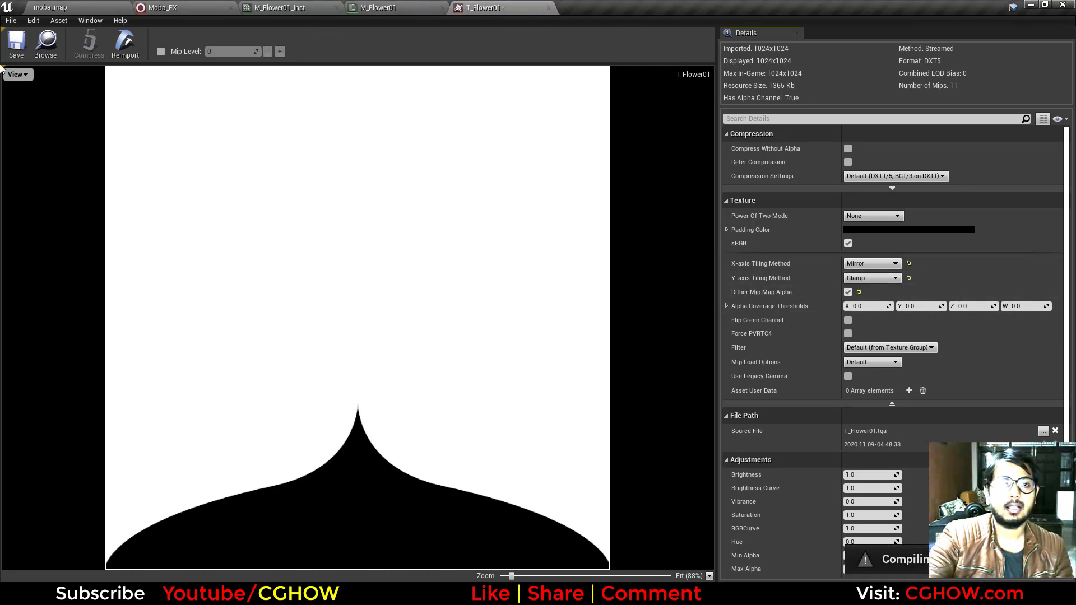
Close the T_Flower01, M_Flower01 and M_Flower01_Inst editors to return to the Moba_FX system
{"action": "middle_click", "coordinate": [476, 4]}
{"action": "middle_click", "coordinate": [393, 6]}
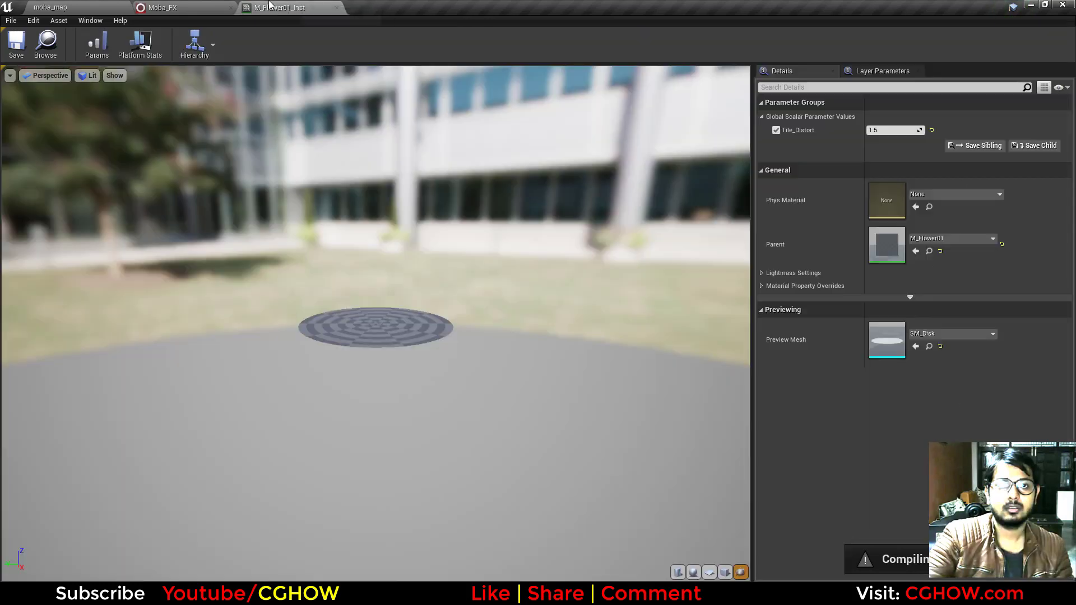
{"action": "middle_click", "coordinate": [270, 6]}
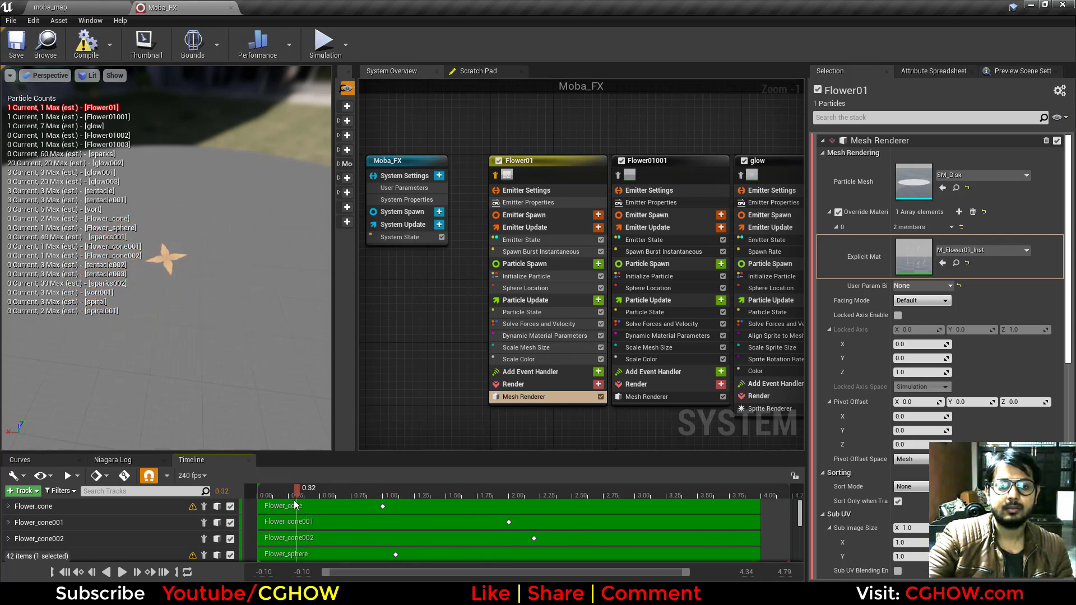
Scrub Flower01 to about 0.43 to check the retiled texture, and isolate the Flower01001 emitter
{"action": "left_click_drag", "start_coordinate": [347, 501], "coordinate": [312, 501]}
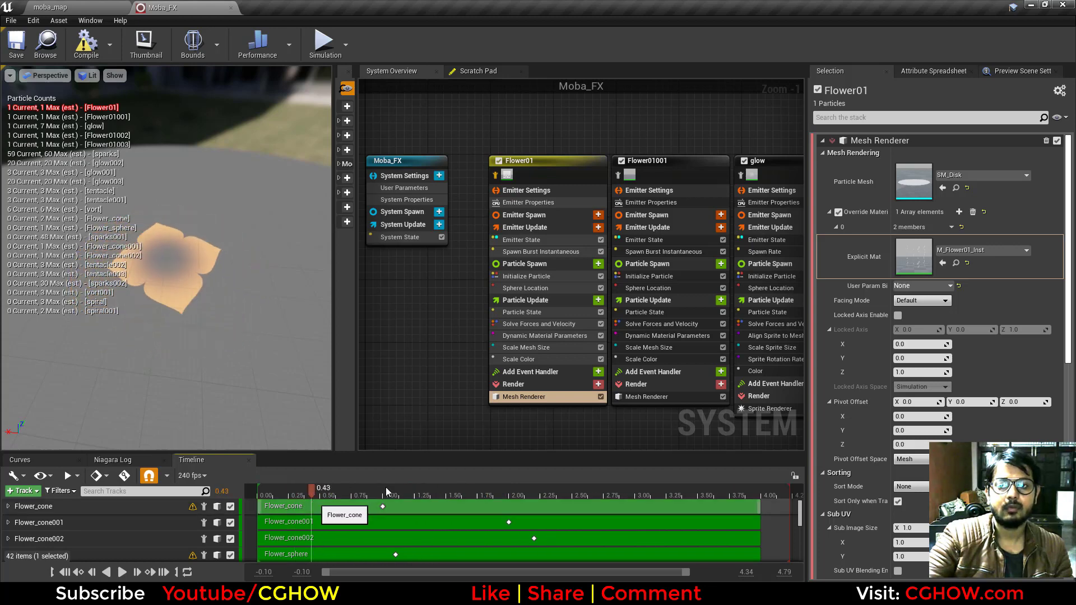
{"action": "right_click_drag", "start_coordinate": [577, 437], "coordinate": [421, 433]}
{"action": "left_click", "coordinate": [460, 179]}
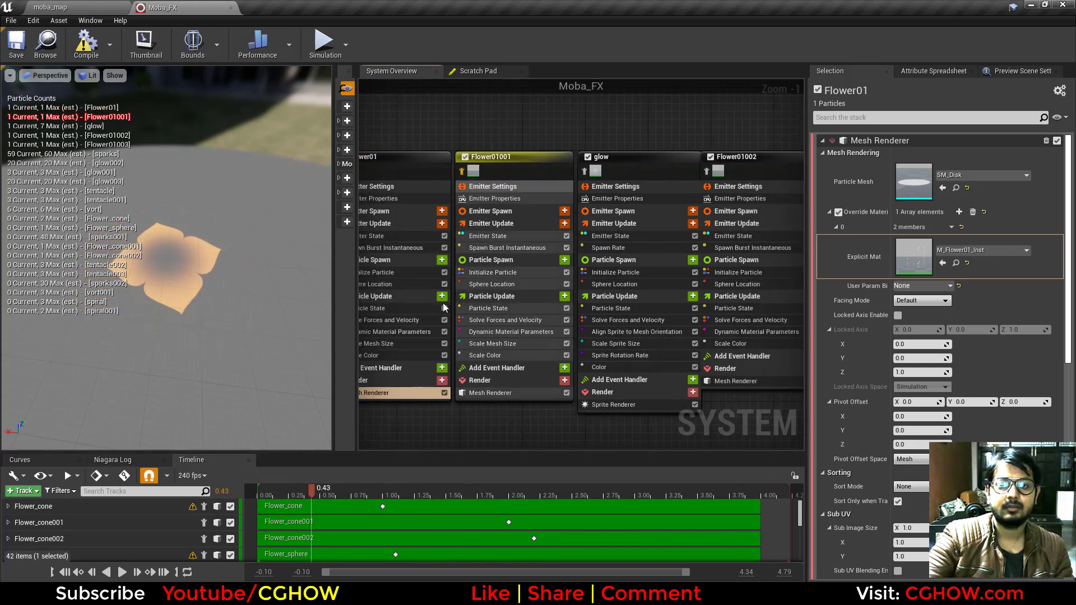
Scrub through the isolated Flower01001 effect, view it from different angles, and set the timeline to 1.00
{"action": "left_click_drag", "start_coordinate": [309, 497], "coordinate": [271, 502]}
{"action": "left_click_drag", "start_coordinate": [367, 505], "coordinate": [396, 517]}
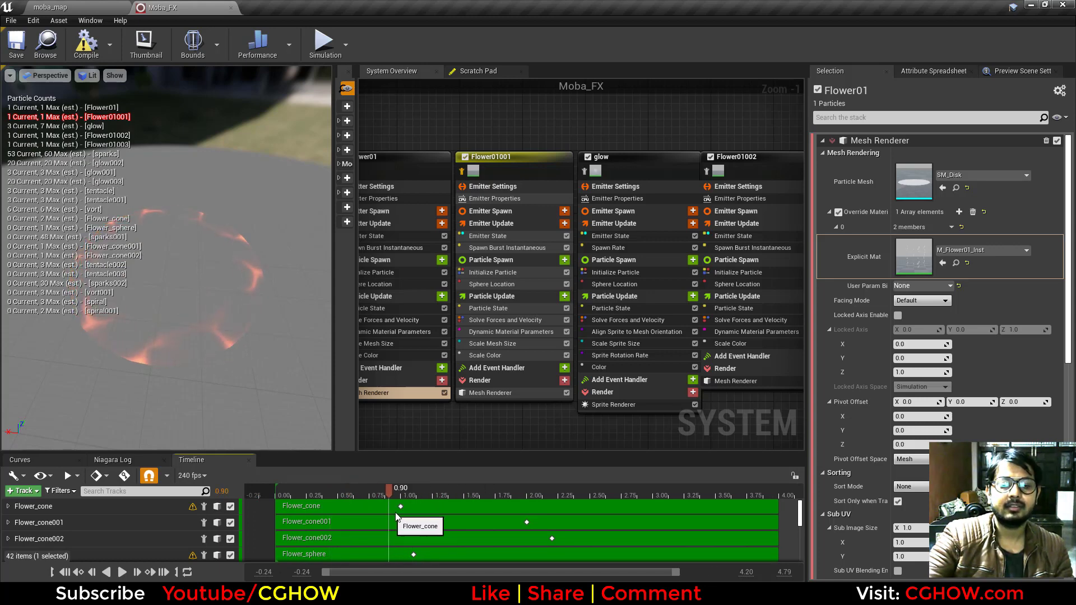
{"action": "left_click_drag", "start_coordinate": [214, 351], "coordinate": [255, 279]}
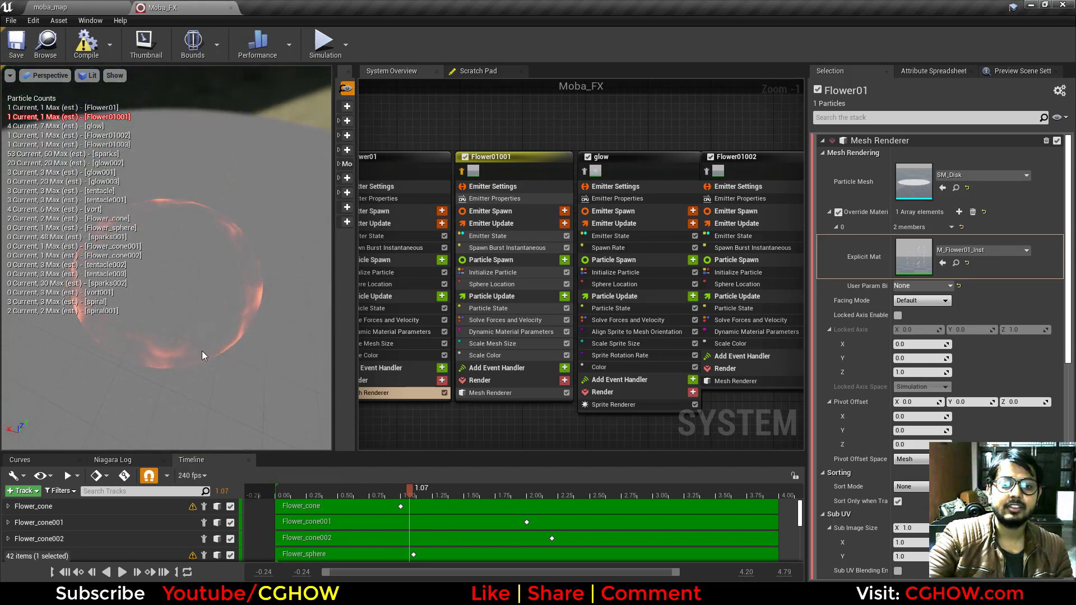
{"action": "left_click_drag", "start_coordinate": [202, 351], "coordinate": [202, 375]}
{"action": "left_click", "coordinate": [399, 495]}
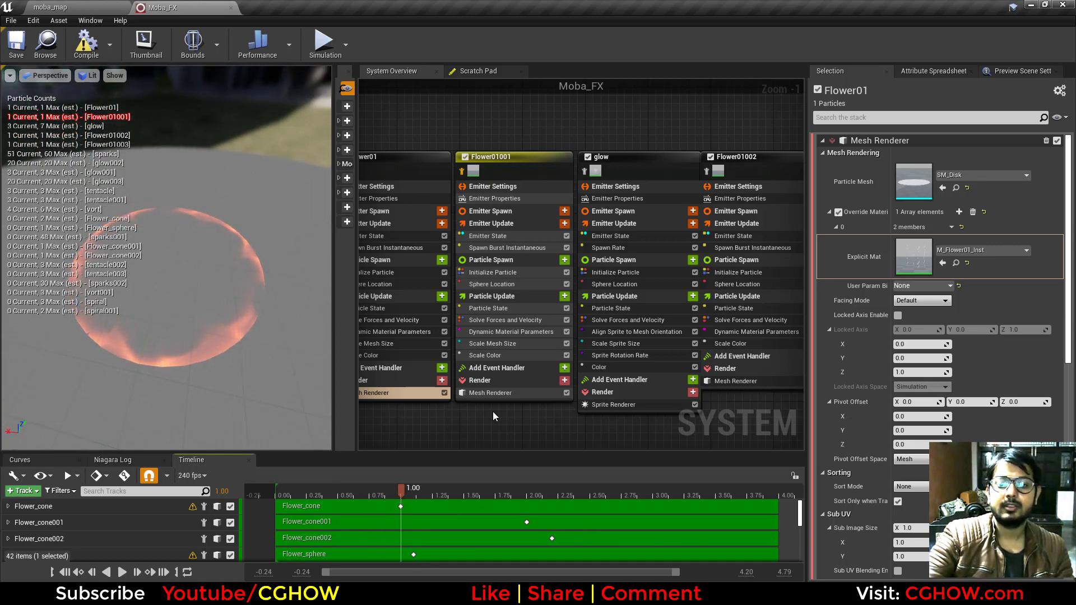
Open the M_Flower02 material from Flower01001's Mesh Renderer and survey its whole node graph
{"action": "left_click", "coordinate": [491, 392]}
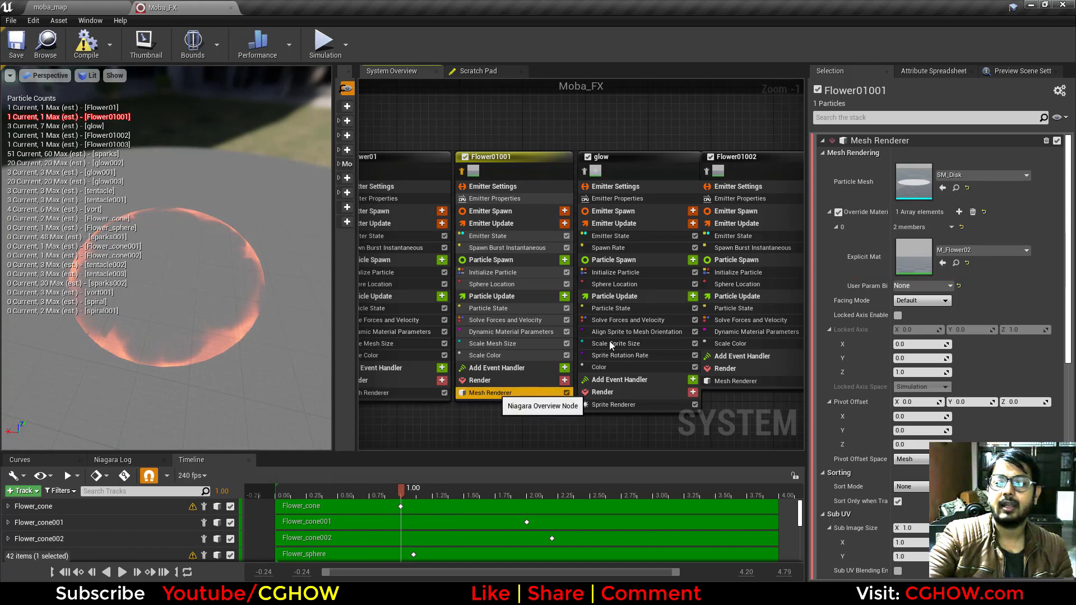
{"action": "left_click", "coordinate": [905, 263]}
{"action": "right_click_drag", "start_coordinate": [437, 331], "coordinate": [684, 247]}
{"action": "scroll", "coordinate": [901, 218], "scroll_direction": "down", "scroll_amount": 3}
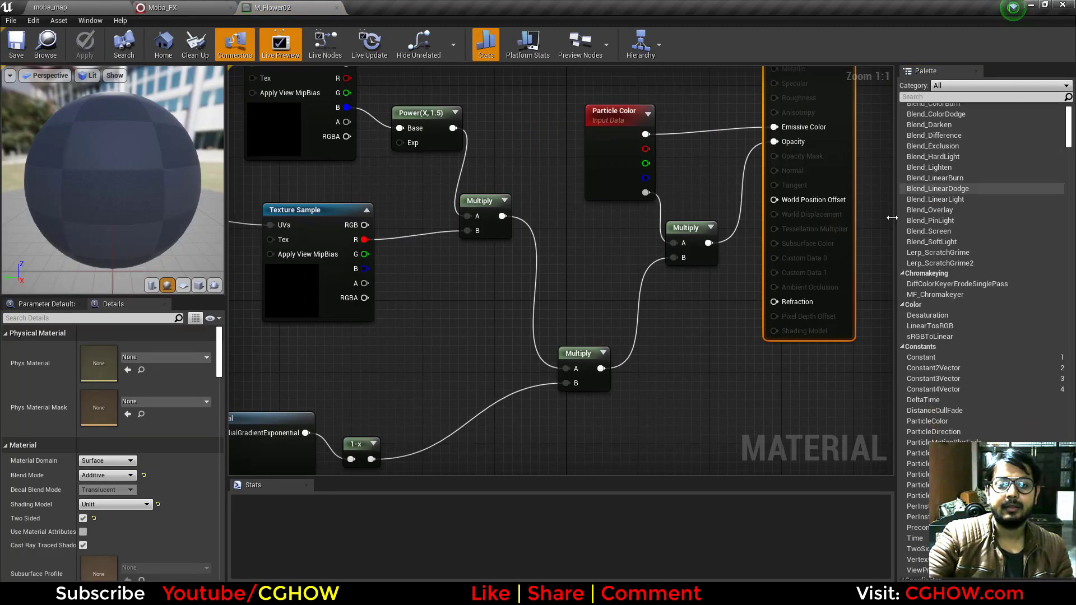
{"action": "right_click_drag", "start_coordinate": [319, 362], "coordinate": [591, 358]}
{"action": "scroll", "coordinate": [591, 358], "scroll_direction": "down", "scroll_amount": 3}
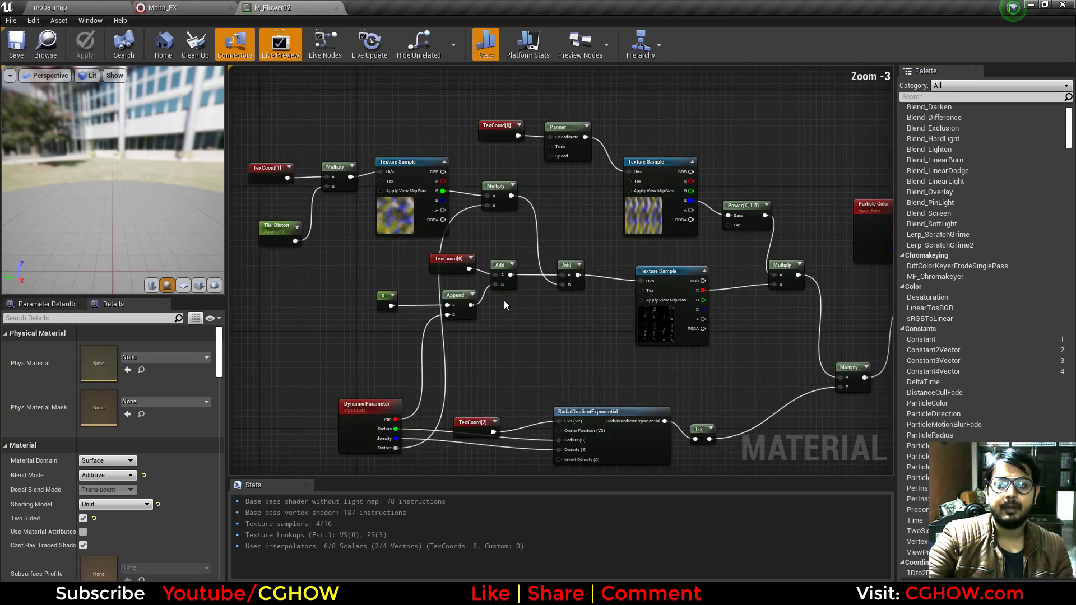
Examine how M_Flower02's panned noise texture and Power 1.5 multiply with the T_Flower01 sample, alongside the Dynamic Parameter inputs
{"action": "scroll", "coordinate": [464, 260], "scroll_direction": "up", "scroll_amount": 1}
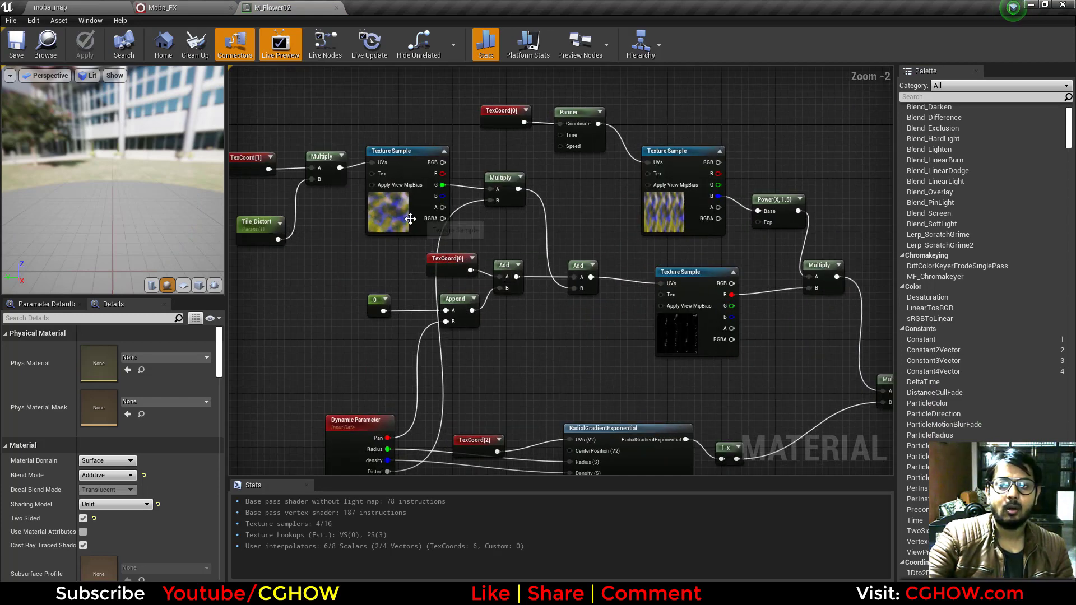
{"action": "right_click_drag", "start_coordinate": [559, 210], "coordinate": [437, 228]}
{"action": "left_click_drag", "start_coordinate": [390, 119], "coordinate": [617, 202]}
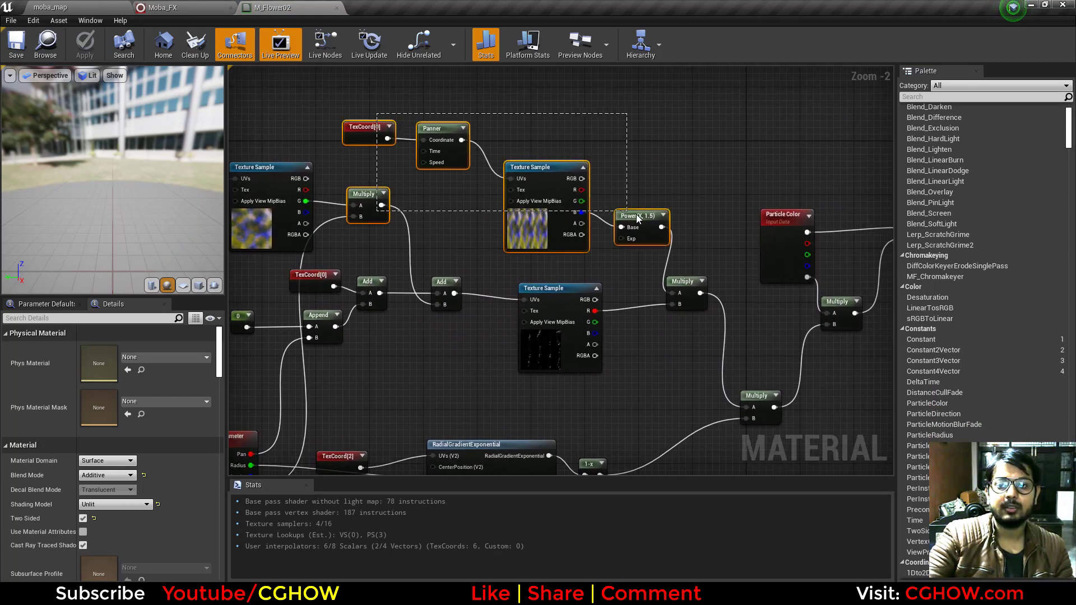
{"action": "left_click", "coordinate": [557, 348]}
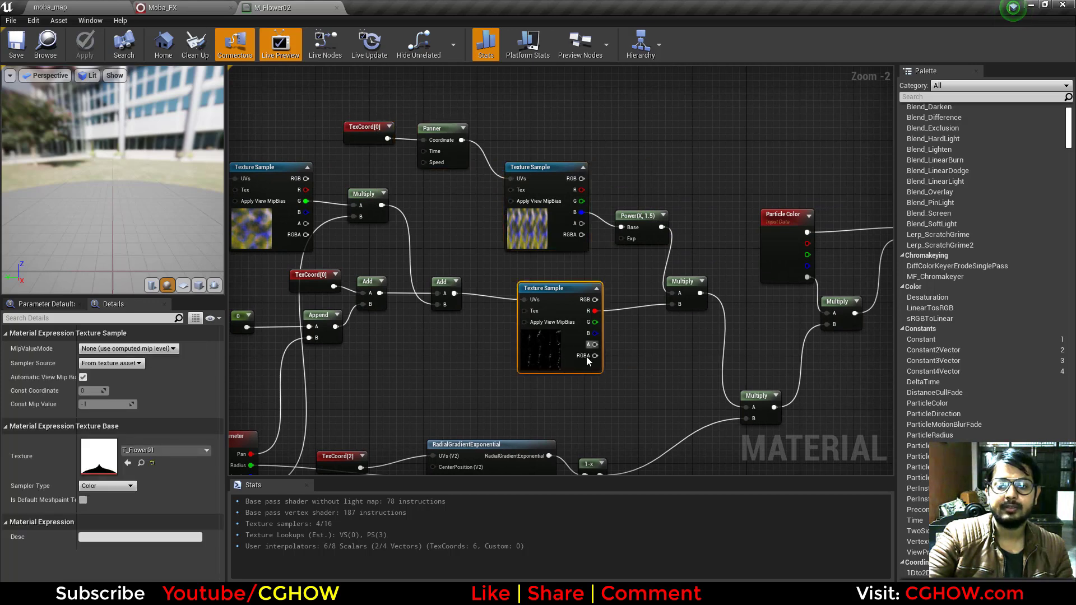
{"action": "right_click_drag", "start_coordinate": [449, 404], "coordinate": [559, 355]}
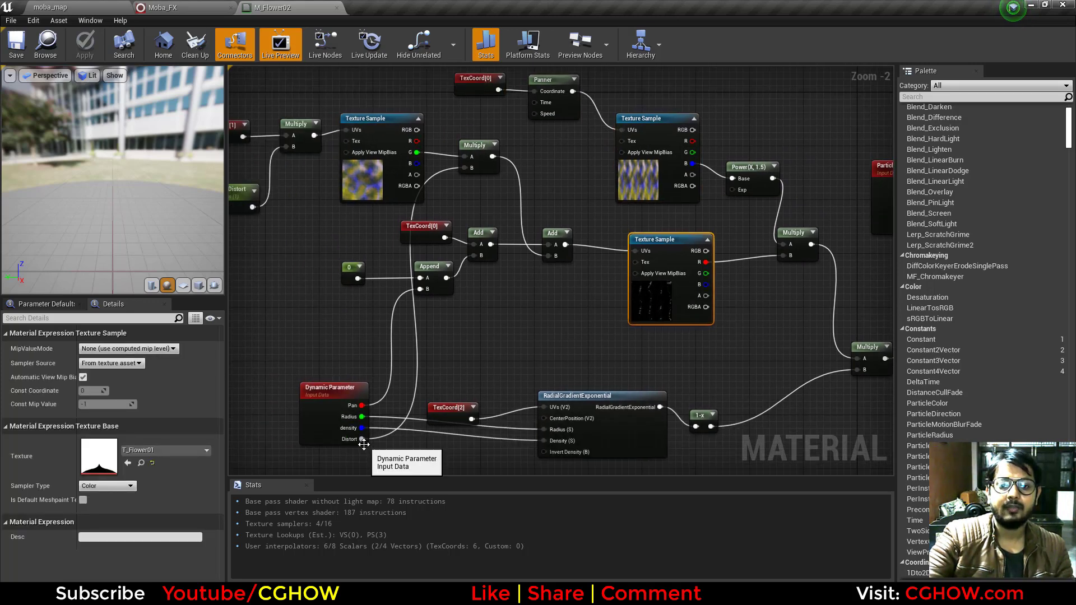
Close M_Flower02 and display Flower01001's Dynamic Material Parameters curves
{"action": "middle_click", "coordinate": [304, 6]}
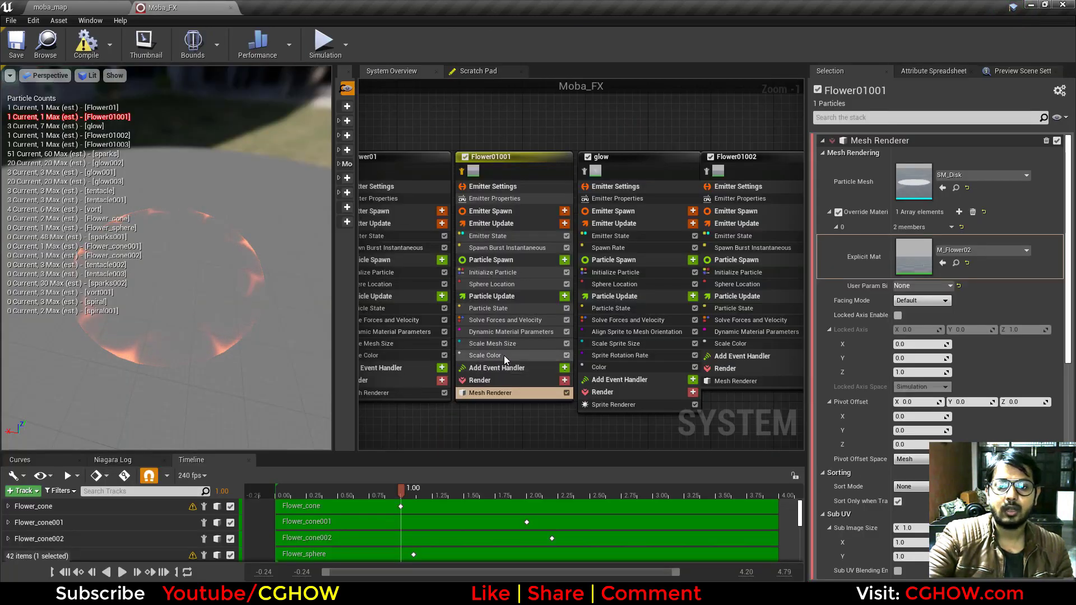
{"action": "left_click", "coordinate": [510, 335]}
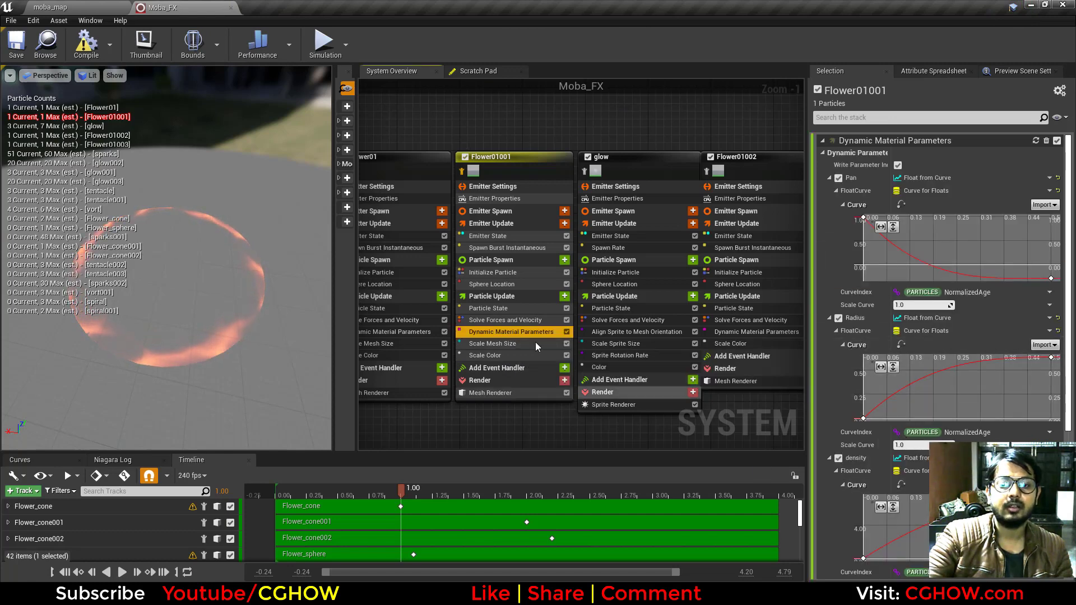
Review Flower01001's Spawn Burst Instantaneous, Sphere Location, Initialize Particle and Dynamic Material Parameters settings, and scrub the timeline to 2.45
{"action": "left_click", "coordinate": [507, 248]}
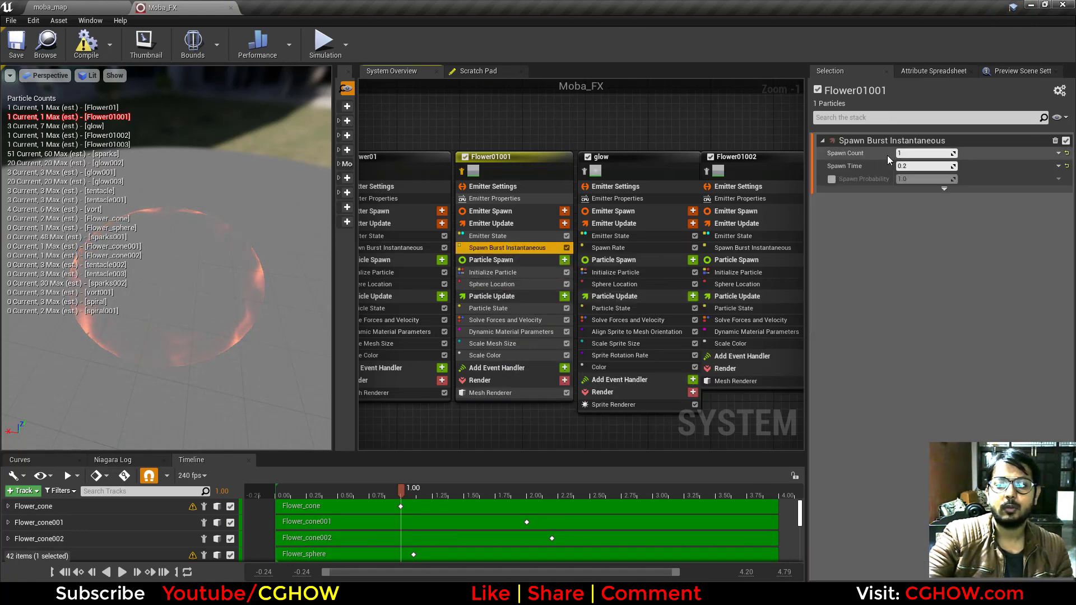
{"action": "left_click", "coordinate": [490, 284]}
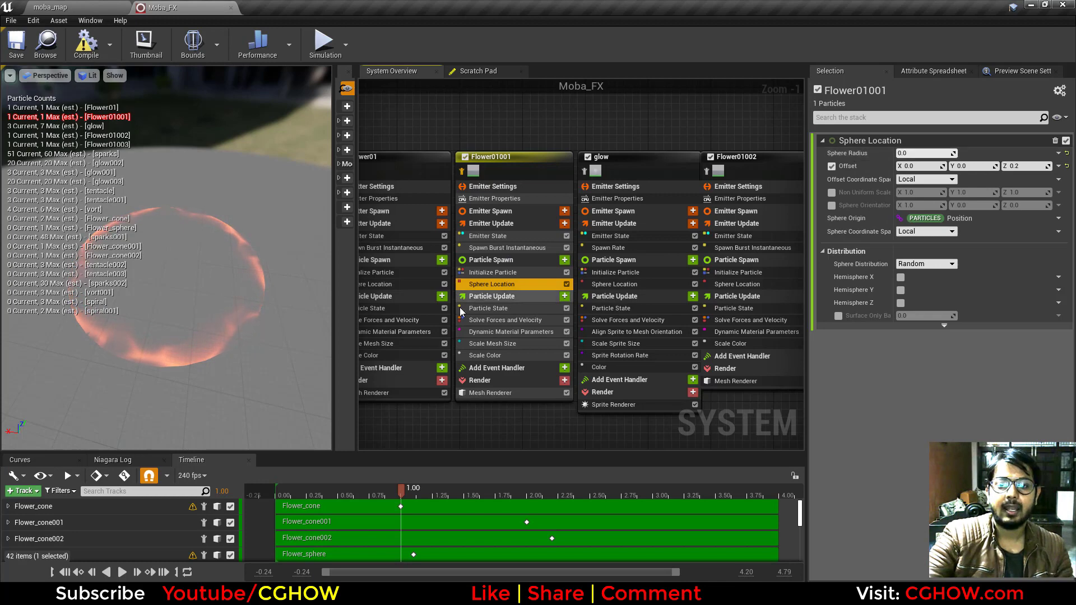
{"action": "left_click", "coordinate": [492, 273]}
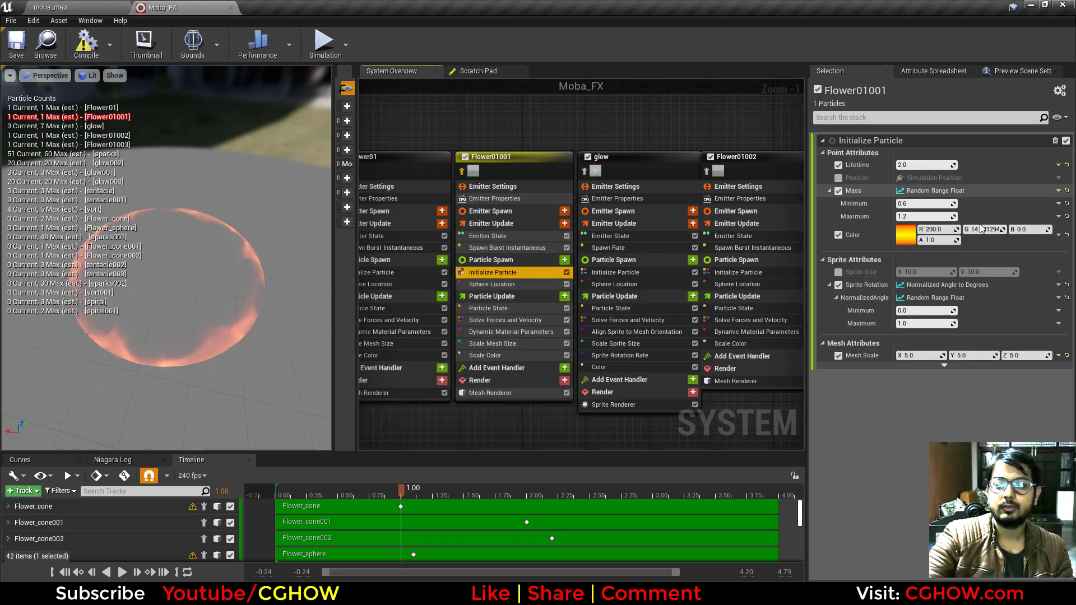
{"action": "left_click", "coordinate": [501, 331]}
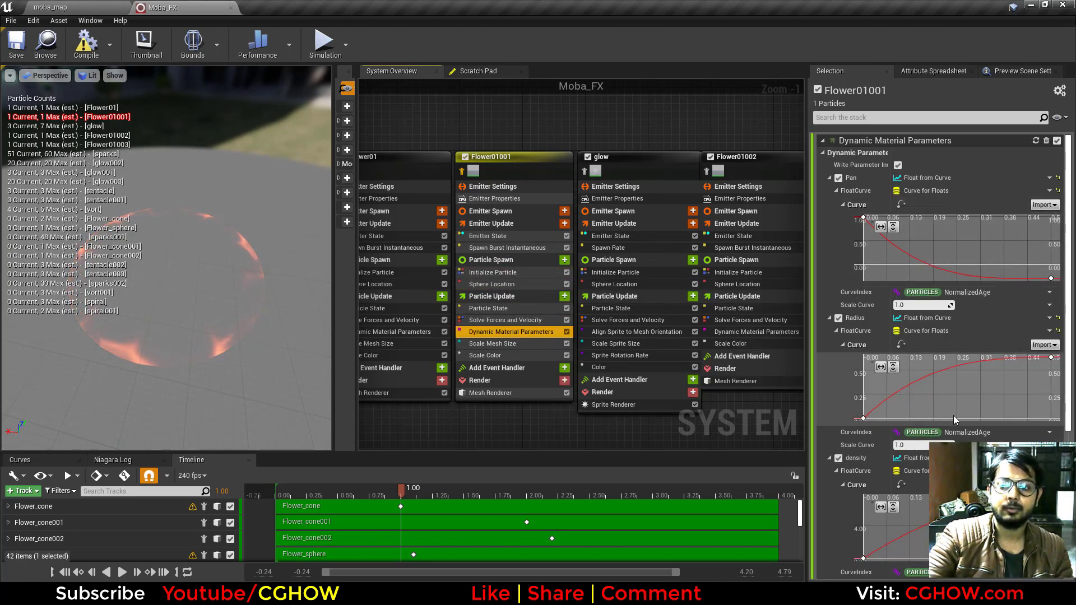
{"action": "scroll", "coordinate": [953, 415], "scroll_direction": "down", "scroll_amount": 3}
{"action": "left_click_drag", "start_coordinate": [387, 493], "coordinate": [549, 492]}
Isolate the glow emitter in the preview and scrub the timeline to 1.50
{"action": "right_click_drag", "start_coordinate": [587, 431], "coordinate": [495, 421]}
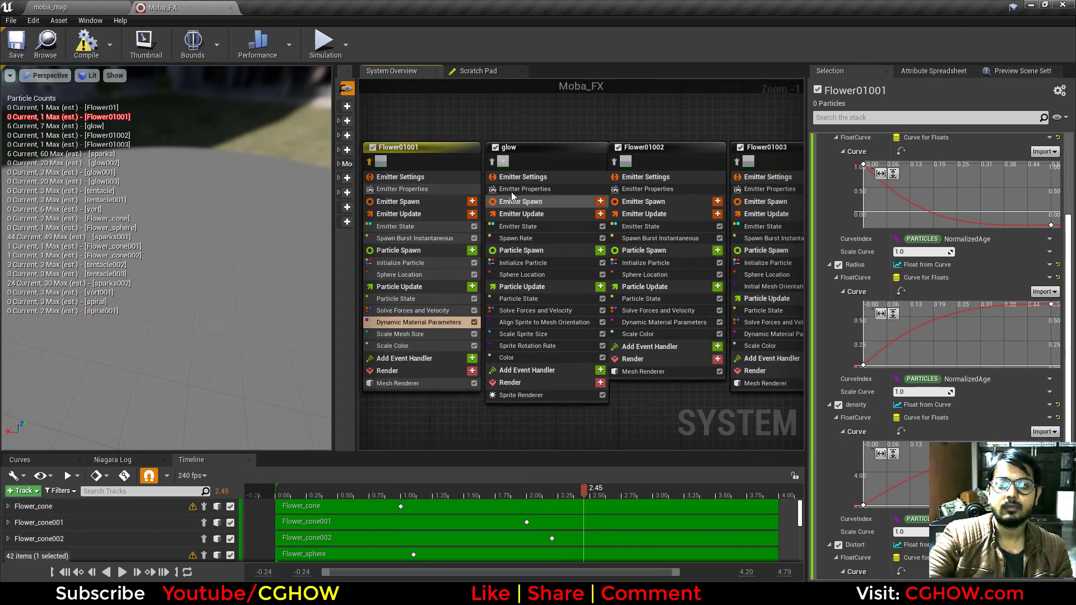
{"action": "left_click", "coordinate": [491, 161]}
{"action": "left_click_drag", "start_coordinate": [377, 493], "coordinate": [464, 507]}
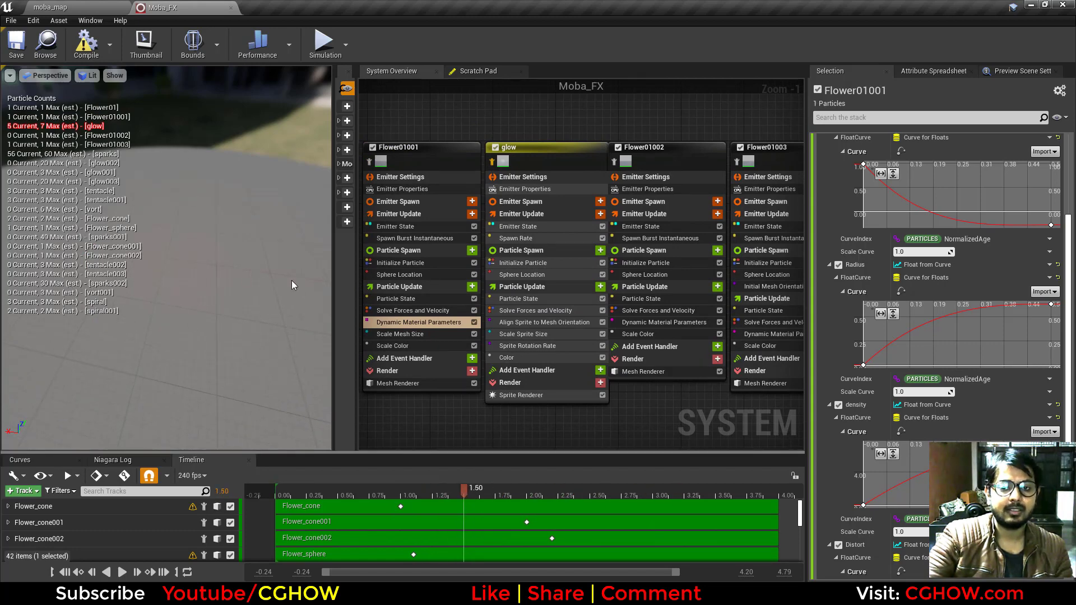
Expand the glow emitter's Color module, set its Scale Alpha to 5.0, and scrub the timeline to 0.55
{"action": "left_click", "coordinate": [509, 356]}
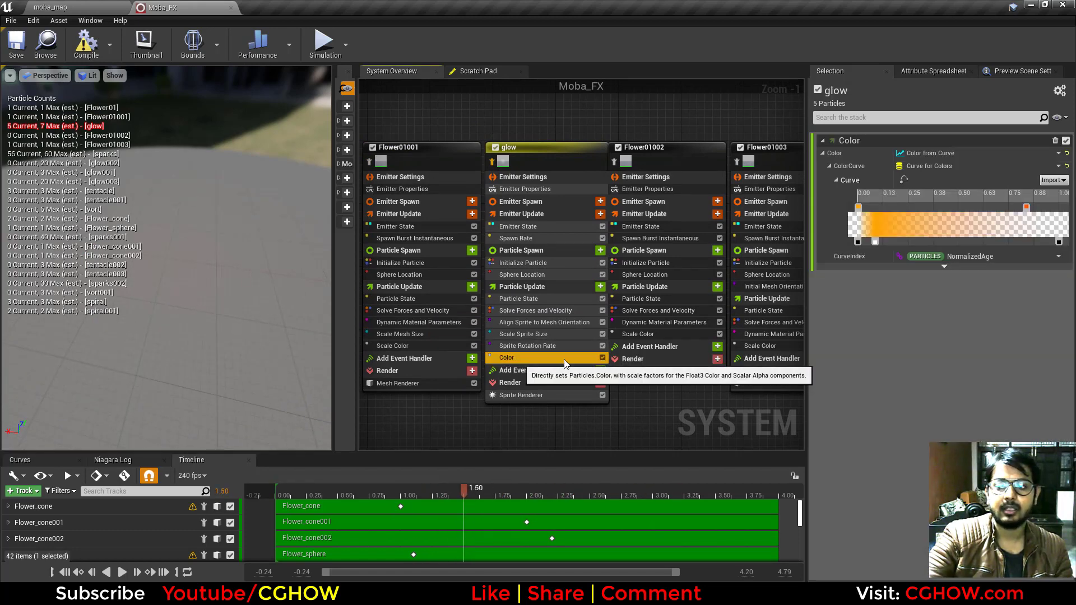
{"action": "left_click", "coordinate": [943, 264]}
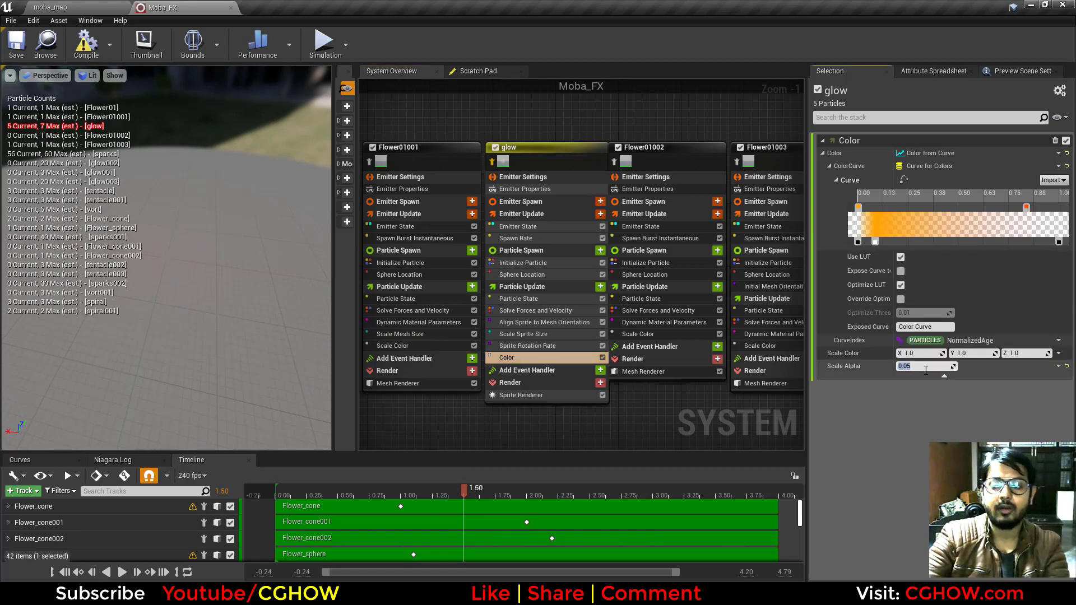
{"action": "key", "text": "Return"}
{"action": "left_click_drag", "start_coordinate": [292, 497], "coordinate": [344, 505]}
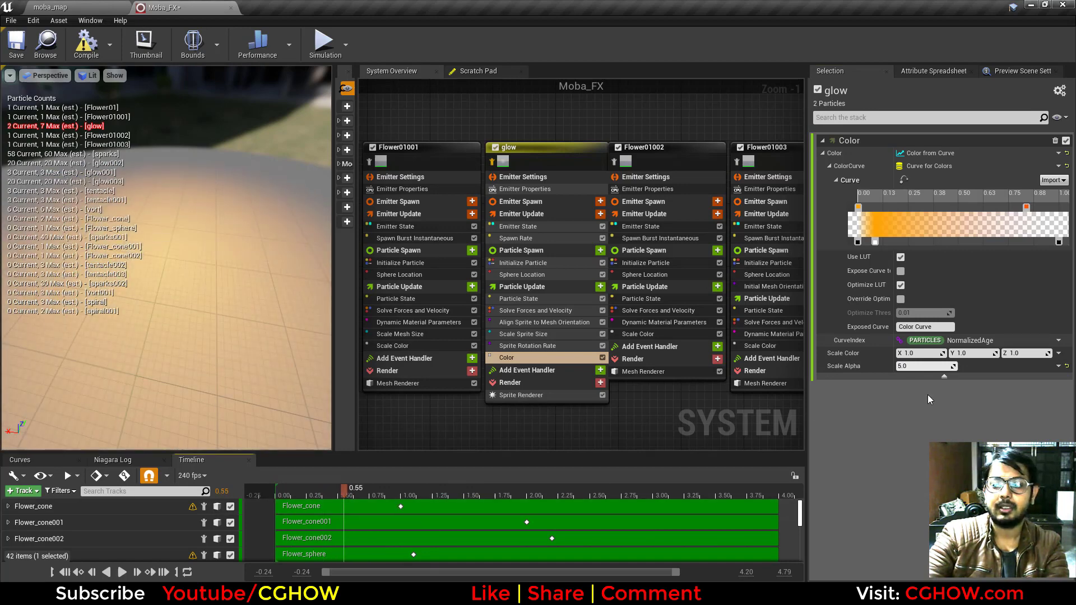
Set the glow emitter's Color Scale Alpha back to 0.05
{"action": "left_click", "coordinate": [915, 367]}
{"action": "type", "text": ".05"}
{"action": "key", "text": "Return"}
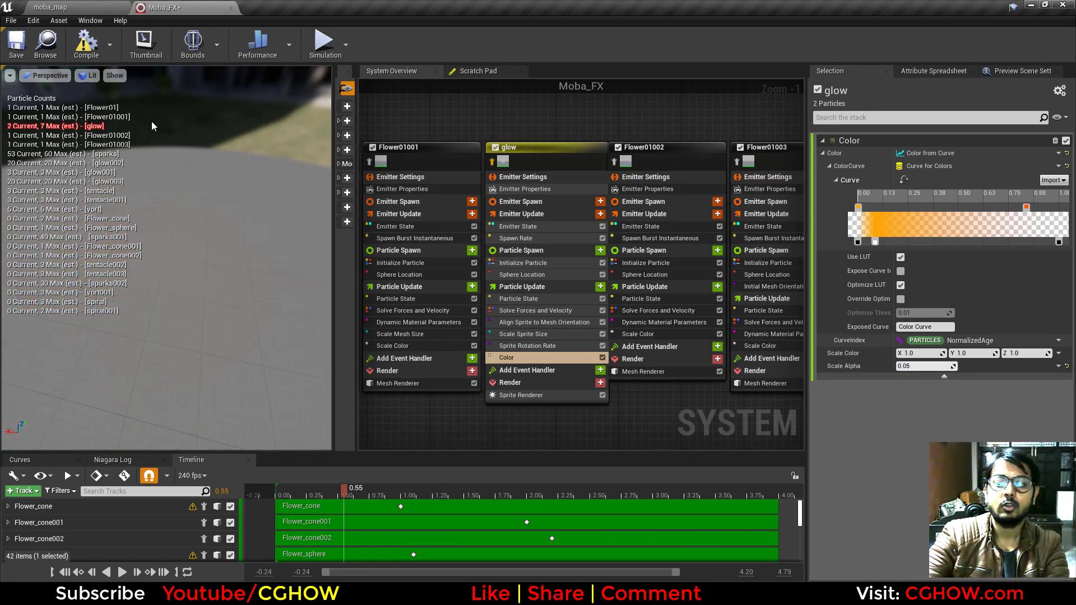
Switch to the moba_map level and play the effect twice in the viewport, stopping it after each run
{"action": "left_click", "coordinate": [47, 7]}
{"action": "left_click", "coordinate": [638, 42]}
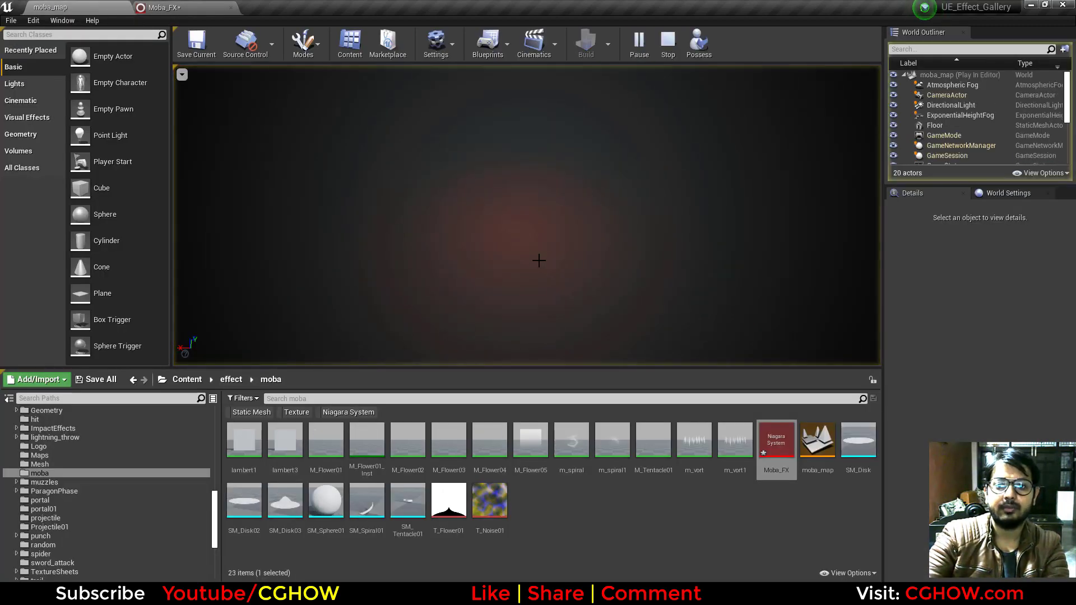
{"action": "left_click", "coordinate": [668, 42]}
{"action": "left_click", "coordinate": [639, 42]}
{"action": "left_click", "coordinate": [667, 44]}
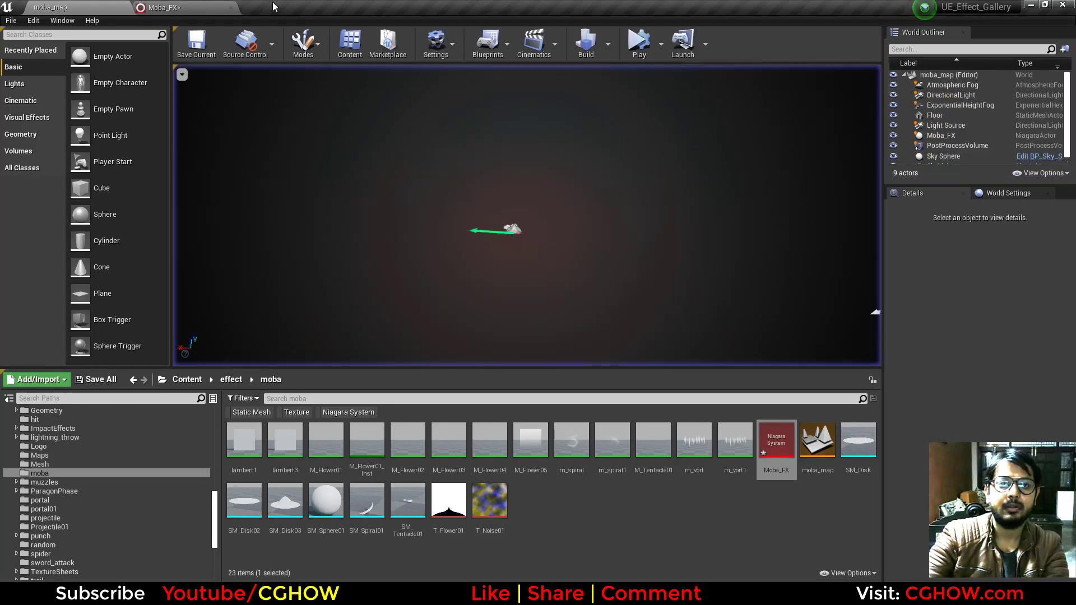
Return to Moba_FX and inspect glow's Sprite Renderer, Align Sprite to Mesh Orientation, and both end keys of the Spawn Rate curve
{"action": "left_click", "coordinate": [191, 7]}
{"action": "left_click", "coordinate": [527, 395]}
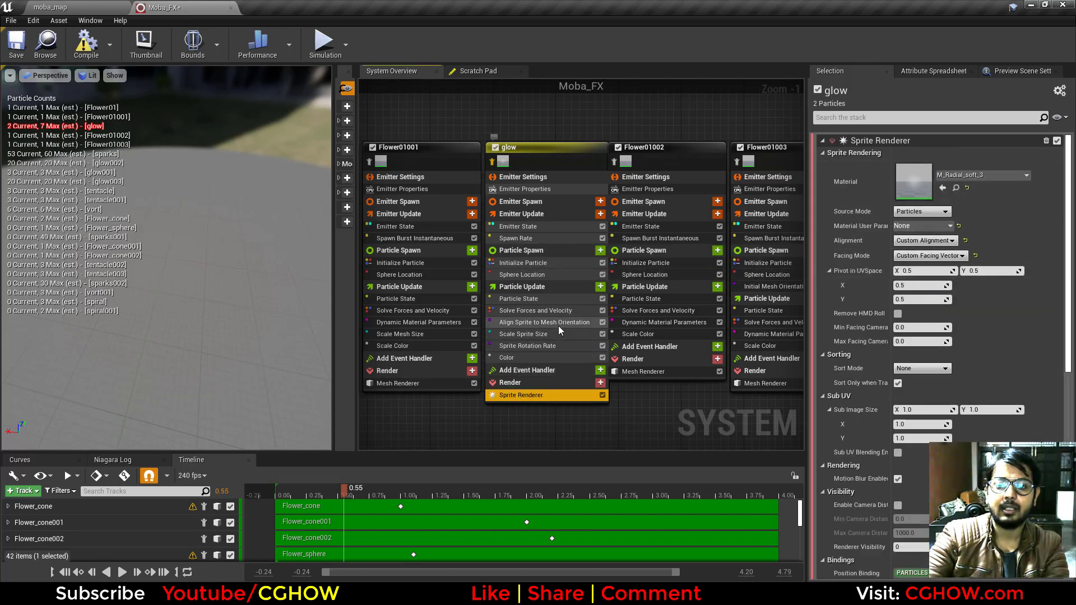
{"action": "left_click", "coordinate": [536, 323]}
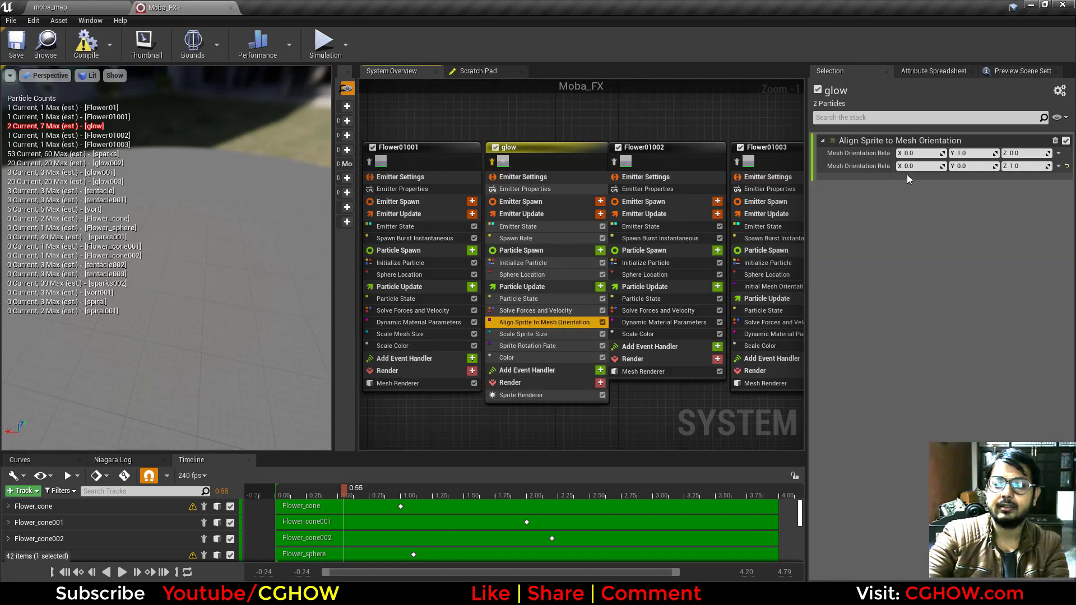
{"action": "left_click", "coordinate": [532, 238]}
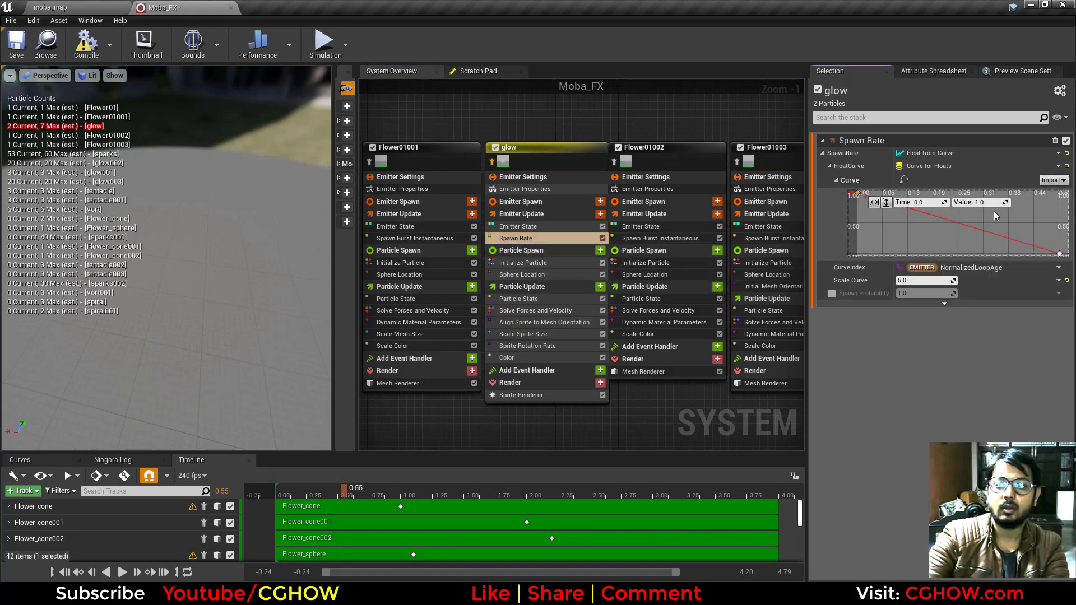
{"action": "left_click", "coordinate": [1059, 253]}
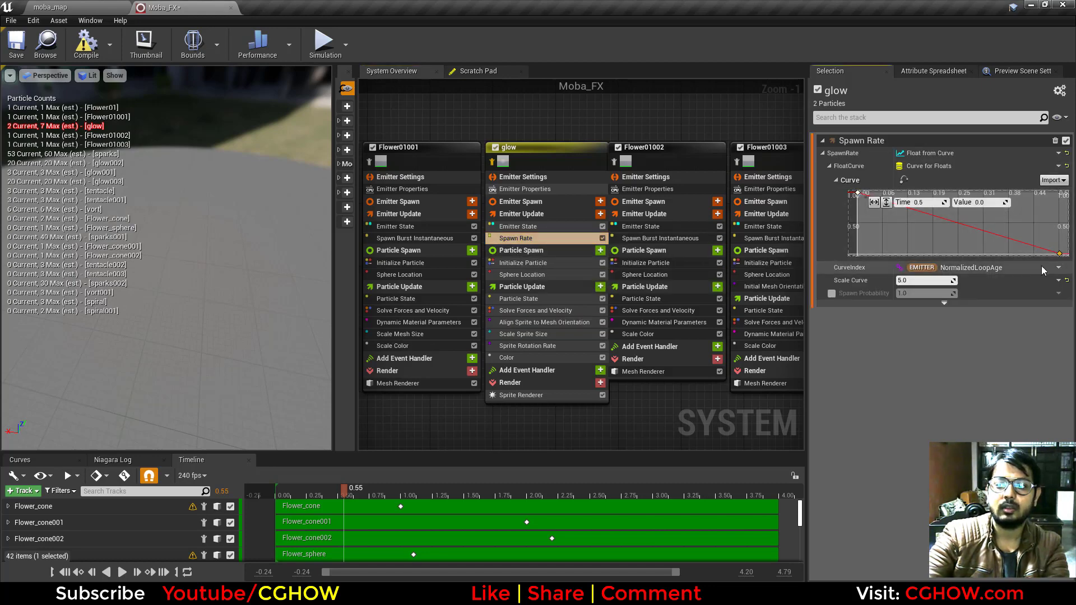
Review glow's Sphere Location, Align Sprite to Mesh Orientation, Scale Sprite Size and Color modules
{"action": "left_click", "coordinate": [522, 275]}
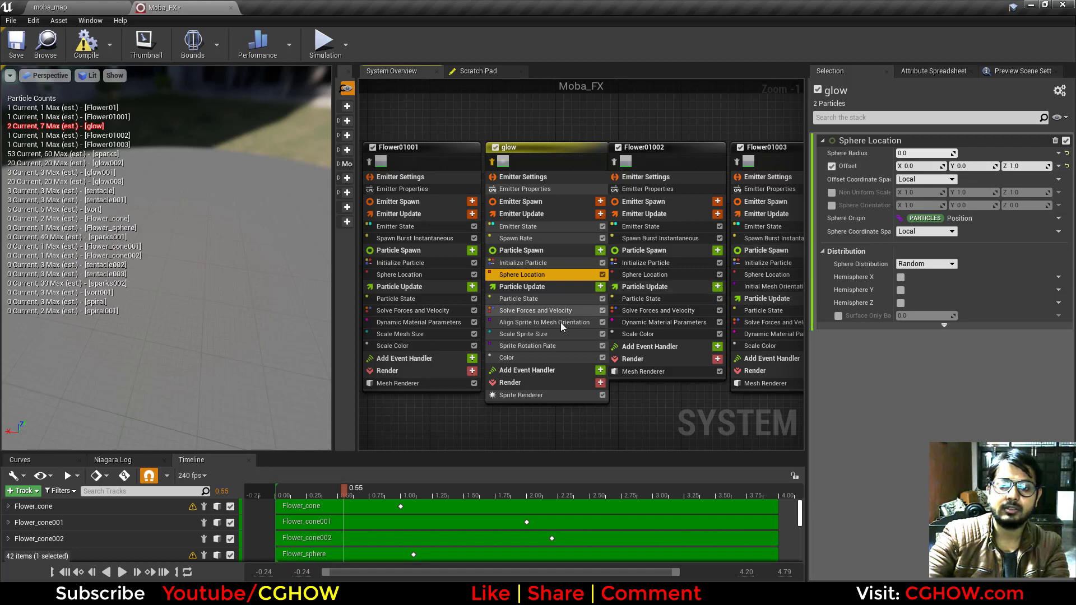
{"action": "left_click", "coordinate": [534, 323]}
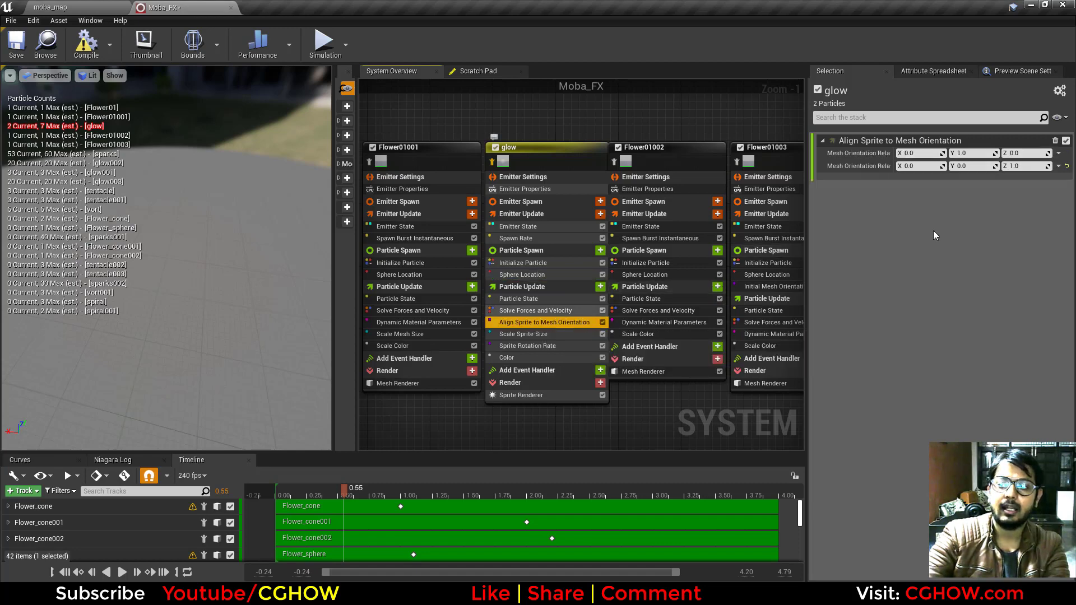
{"action": "left_click", "coordinate": [544, 335]}
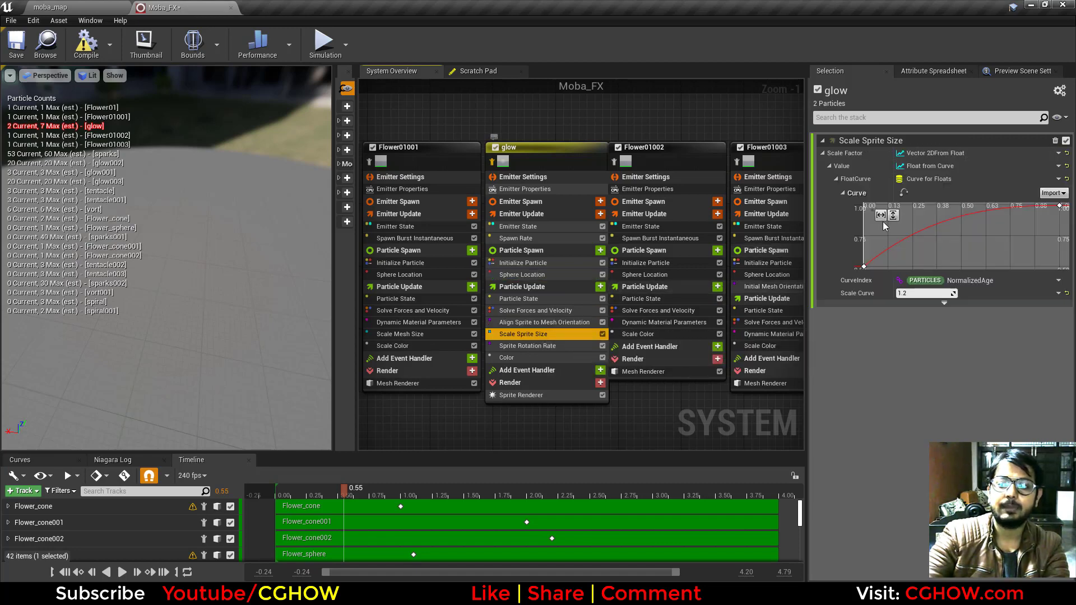
{"action": "left_click", "coordinate": [515, 358]}
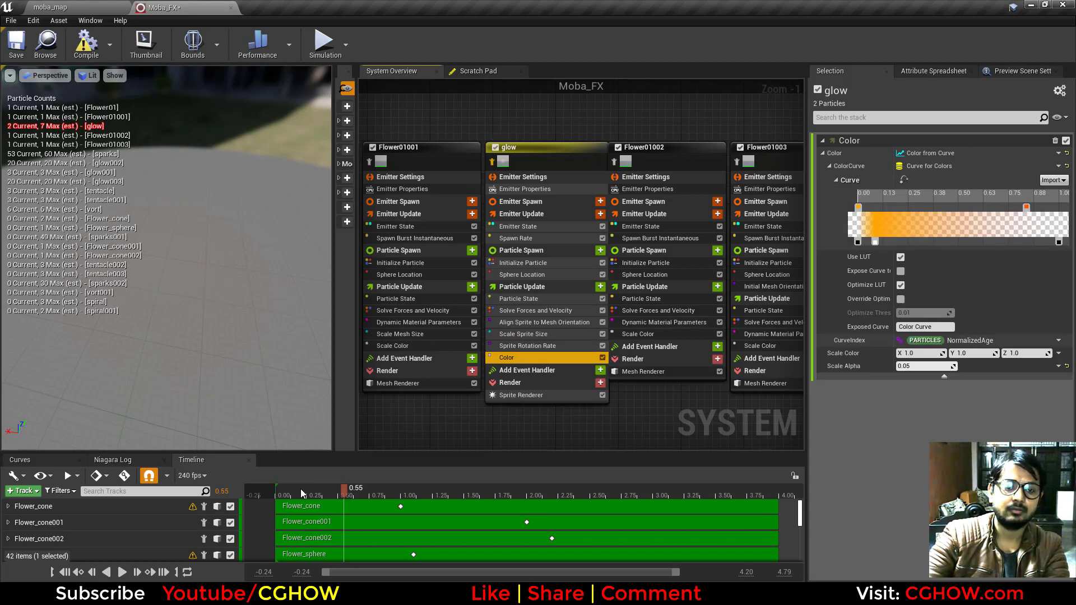
Isolate the Flower01002 emitter in the preview and scrub the timeline to 0.57
{"action": "right_click_drag", "start_coordinate": [661, 410], "coordinate": [577, 407]}
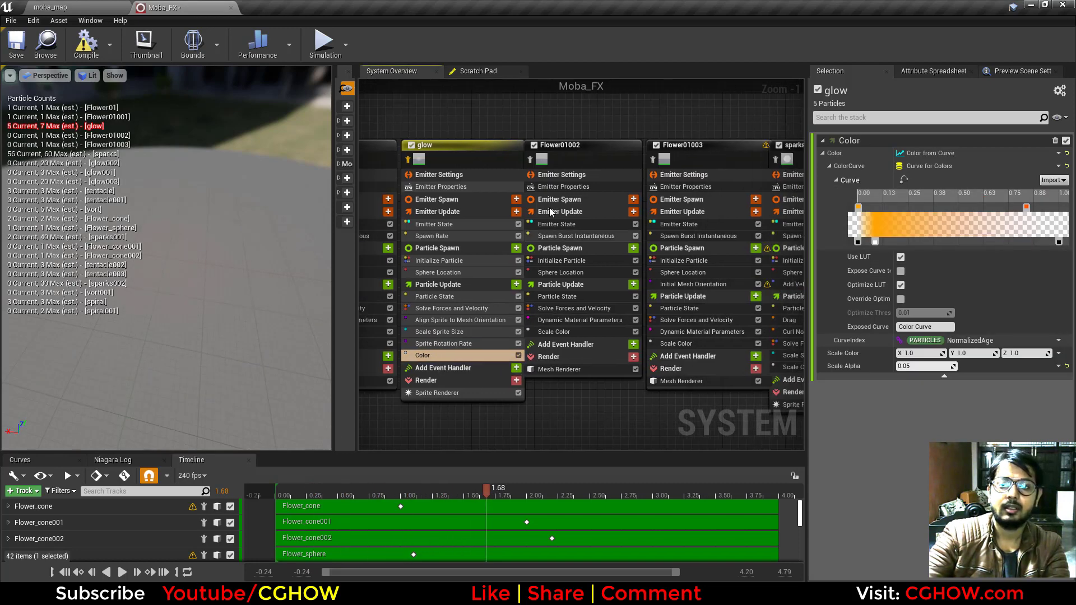
{"action": "left_click", "coordinate": [530, 162]}
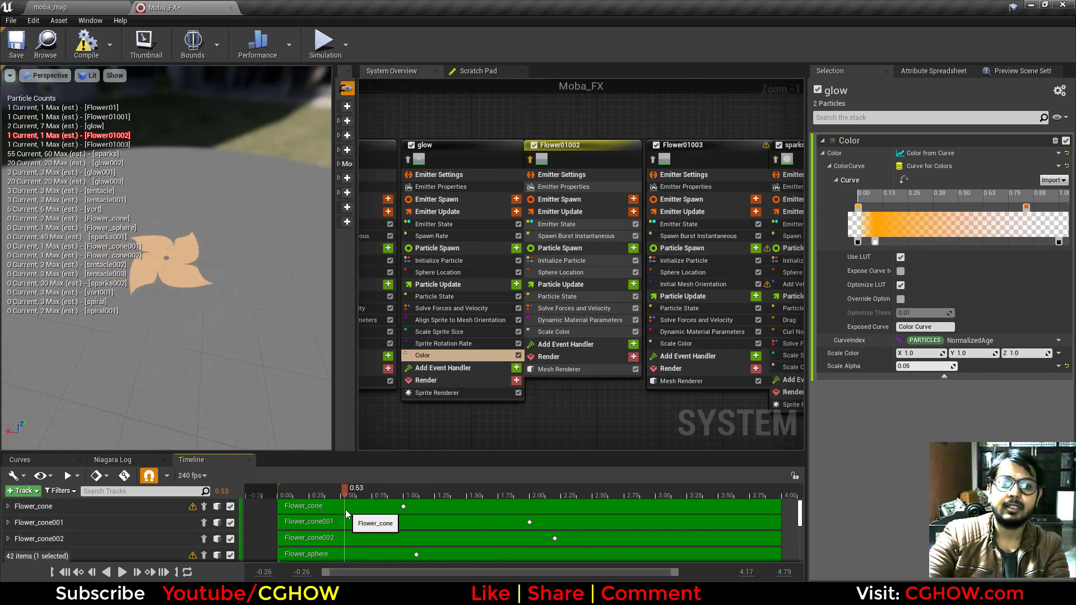
{"action": "mouse_move", "coordinate": [349, 488]}
{"action": "left_mouse_down"}
{"action": "mouse_move", "coordinate": [331, 491]}
{"action": "mouse_move", "coordinate": [350, 493]}
{"action": "left_mouse_up"}
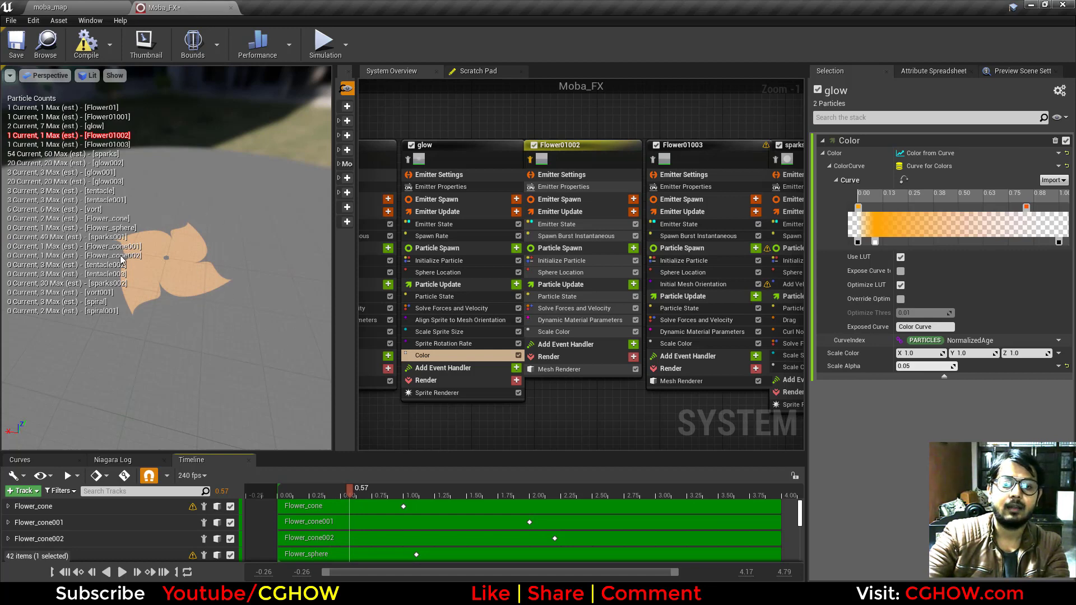
Open the SM_Disk02 particle mesh from Flower01002's Mesh Renderer and view it from different angles
{"action": "left_click", "coordinate": [588, 370]}
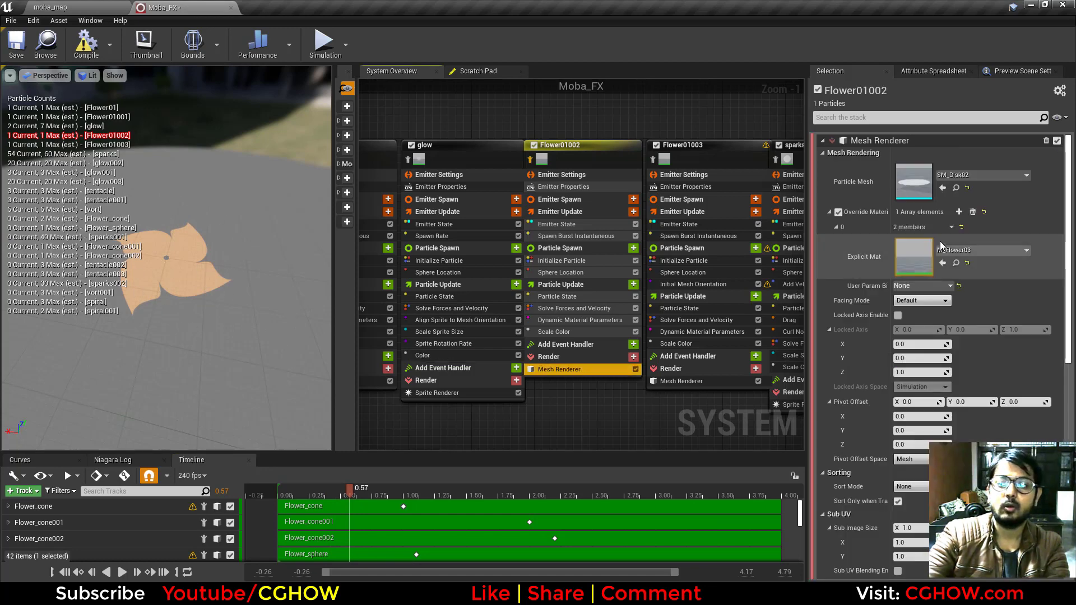
{"action": "double_click", "coordinate": [912, 181]}
{"action": "left_click_drag", "start_coordinate": [423, 201], "coordinate": [418, 238]}
{"action": "scroll", "coordinate": [424, 202], "scroll_direction": "up", "scroll_amount": 4}
{"action": "right_click_drag", "start_coordinate": [423, 202], "coordinate": [418, 247]}
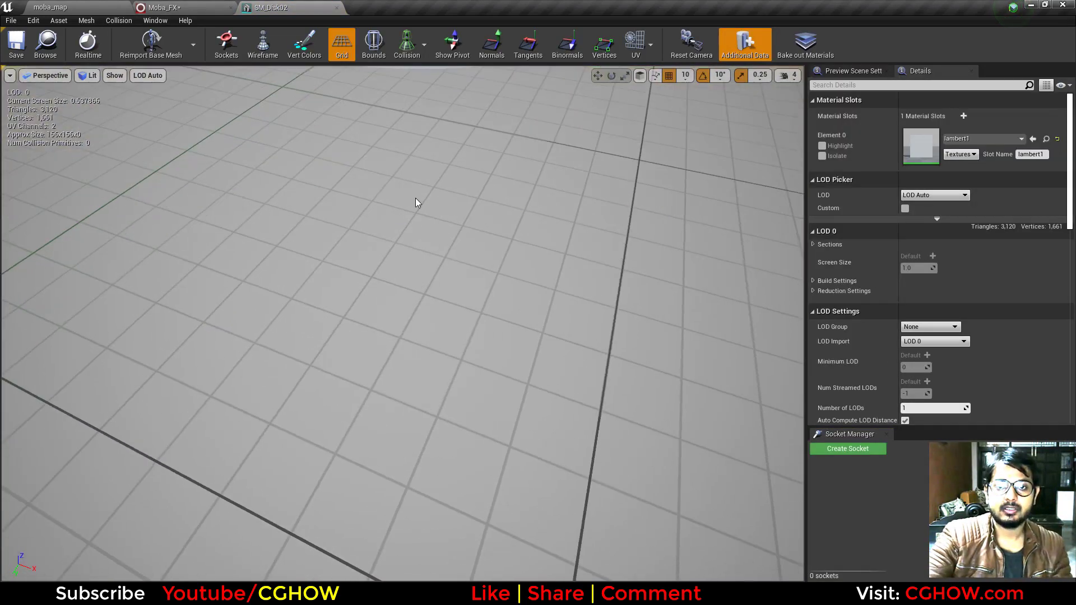
{"action": "middle_click_drag", "start_coordinate": [418, 204], "coordinate": [418, 156]}
{"action": "right_click_drag", "start_coordinate": [418, 204], "coordinate": [418, 236]}
Display the SM_Disk02 mesh in wireframe and overlay its UV Channel 0 layout
{"action": "left_click", "coordinate": [263, 44]}
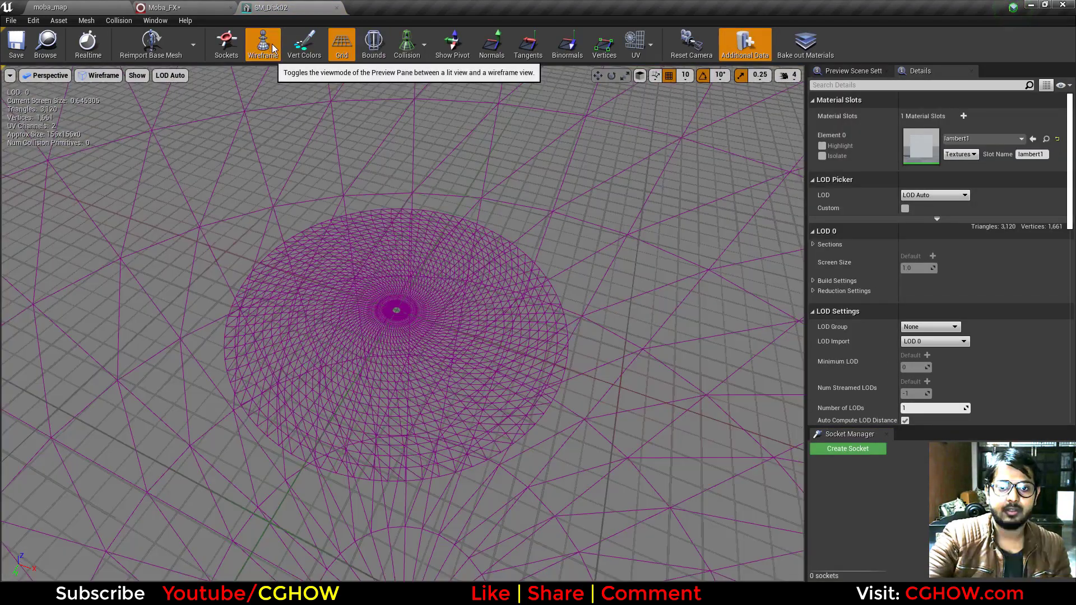
{"action": "right_click_drag", "start_coordinate": [432, 365], "coordinate": [432, 365]}
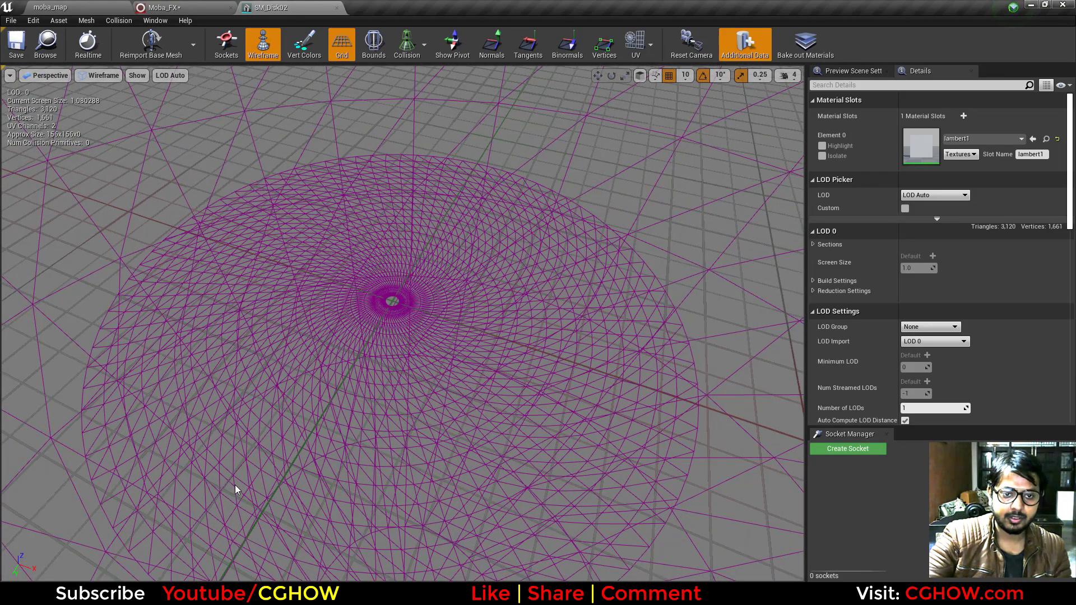
{"action": "left_click", "coordinate": [650, 44]}
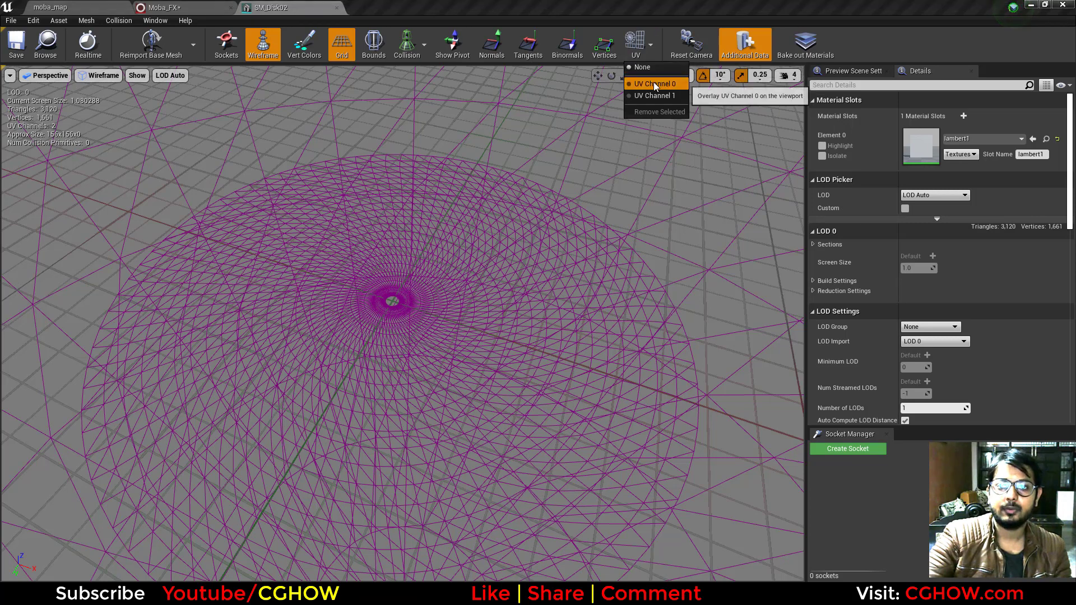
{"action": "left_click", "coordinate": [645, 84]}
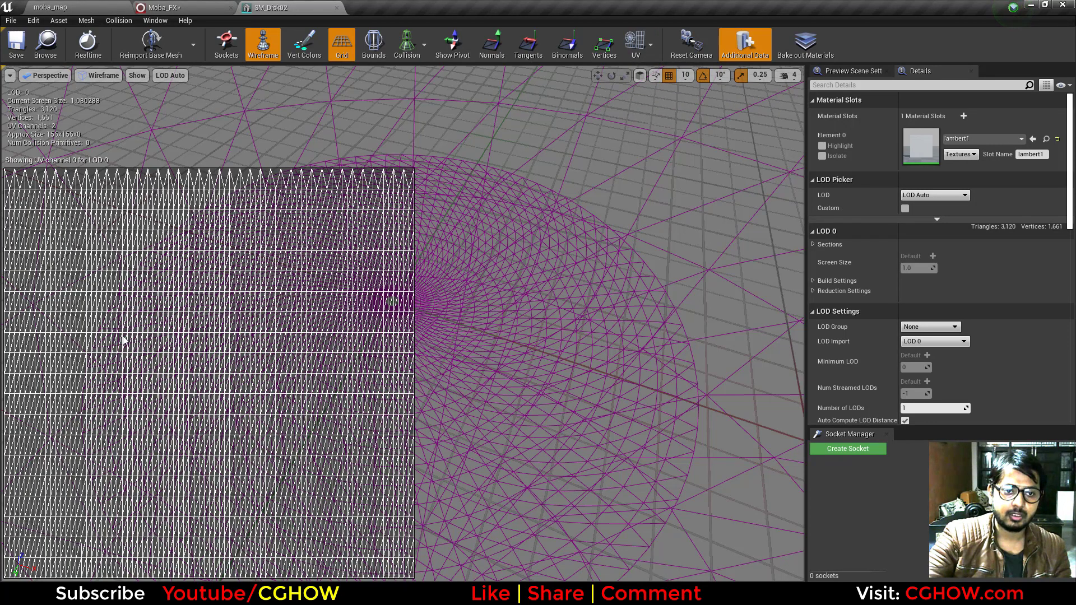
Close SM_Disk02 and check Flower01002's M_Flower03 override material and Spawn Burst Instantaneous settings
{"action": "left_click", "coordinate": [337, 7]}
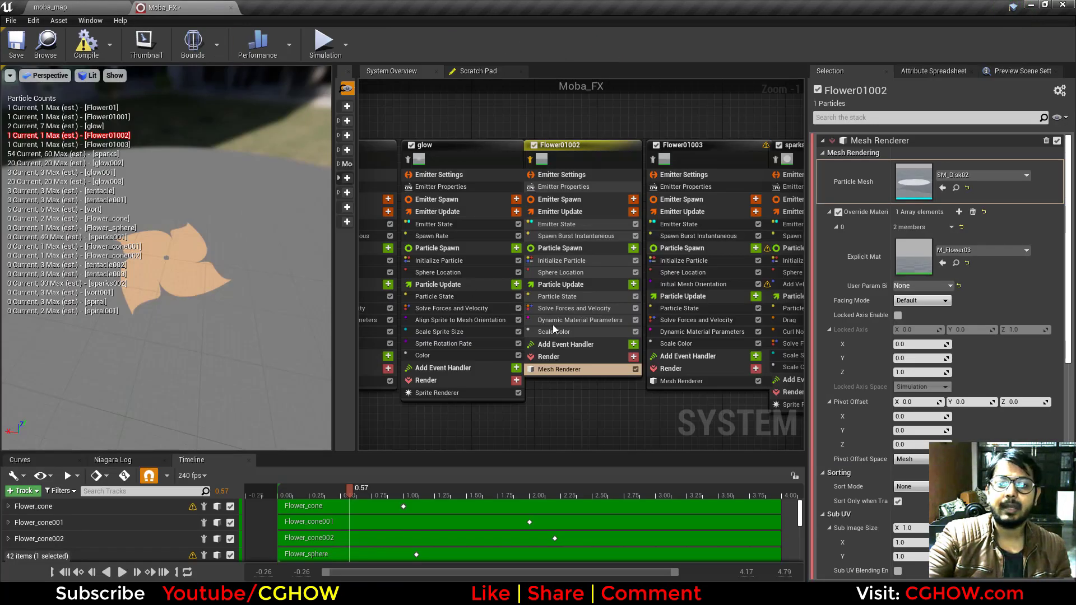
{"action": "left_click", "coordinate": [597, 370]}
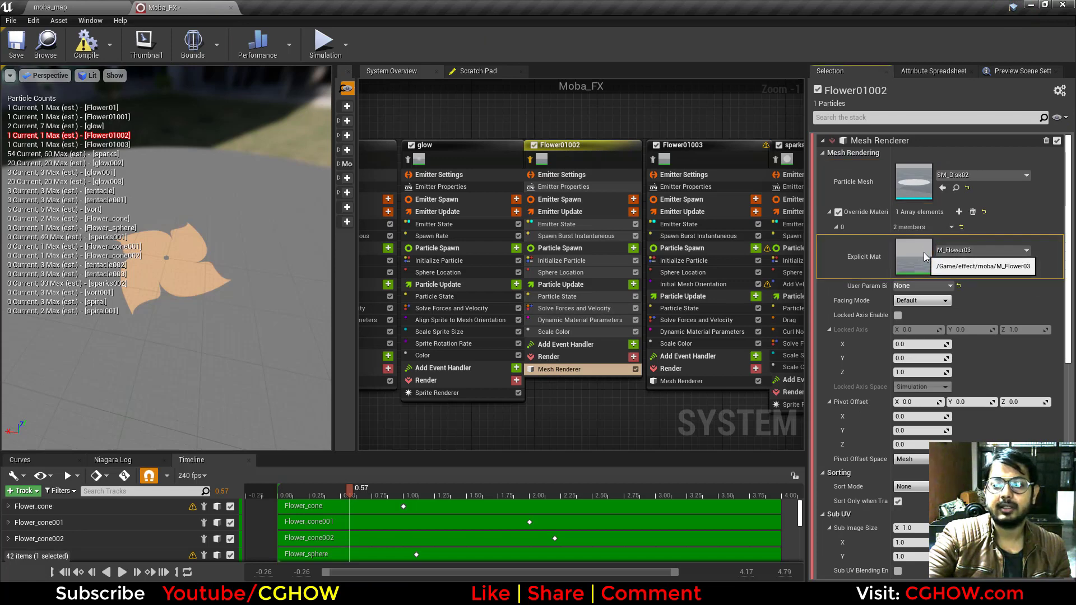
{"action": "left_click", "coordinate": [569, 236]}
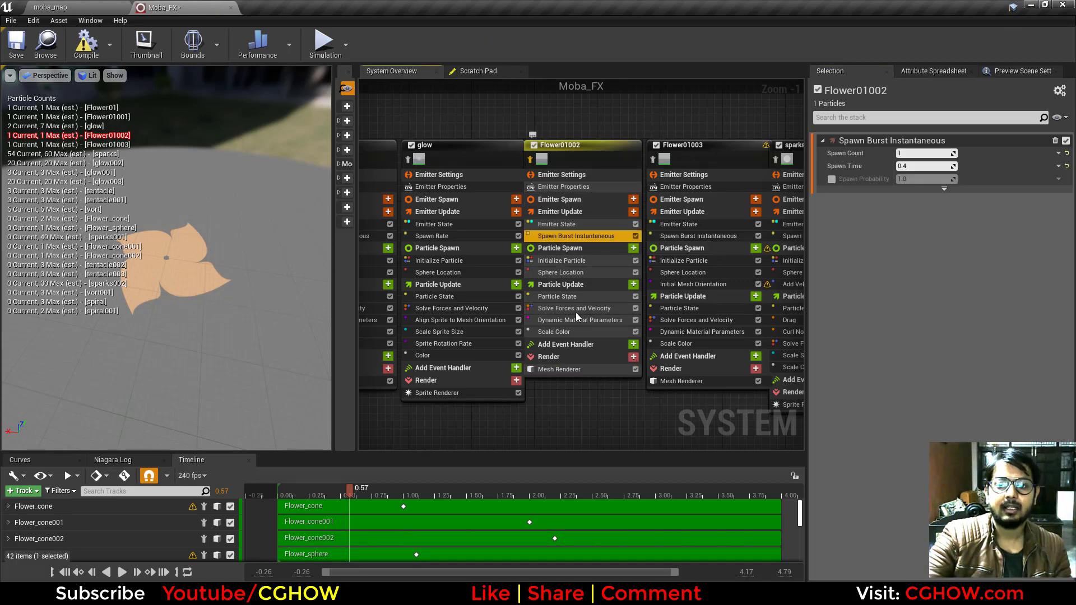
Isolate the Flower01003 emitter, scrub the timeline to 0.85, and display its Mesh Renderer settings
{"action": "right_click_drag", "start_coordinate": [577, 384], "coordinate": [457, 372]}
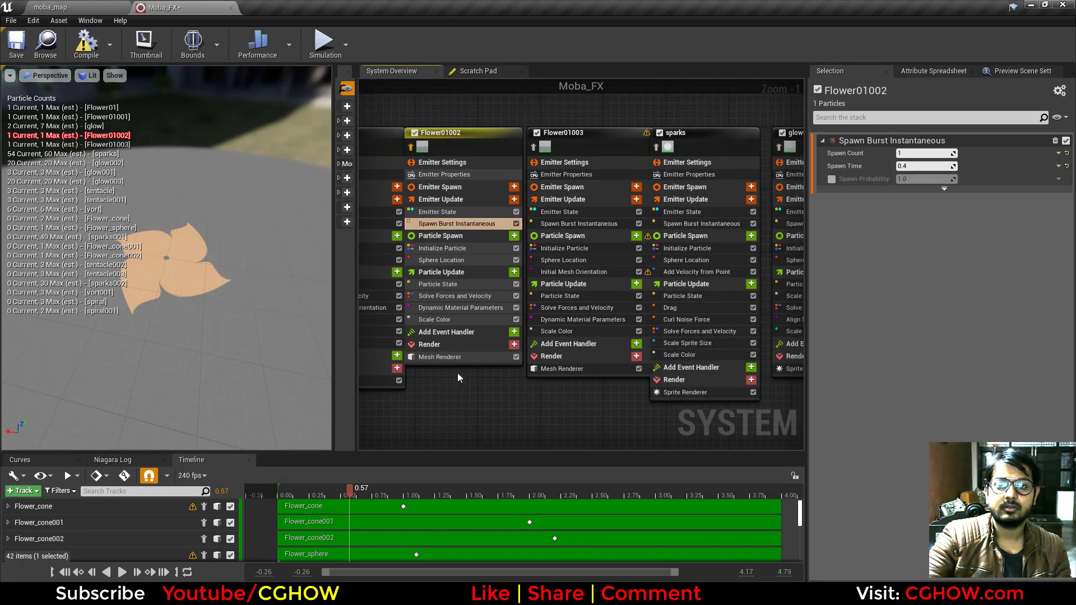
{"action": "left_click", "coordinate": [534, 150]}
{"action": "left_click_drag", "start_coordinate": [328, 491], "coordinate": [384, 502]}
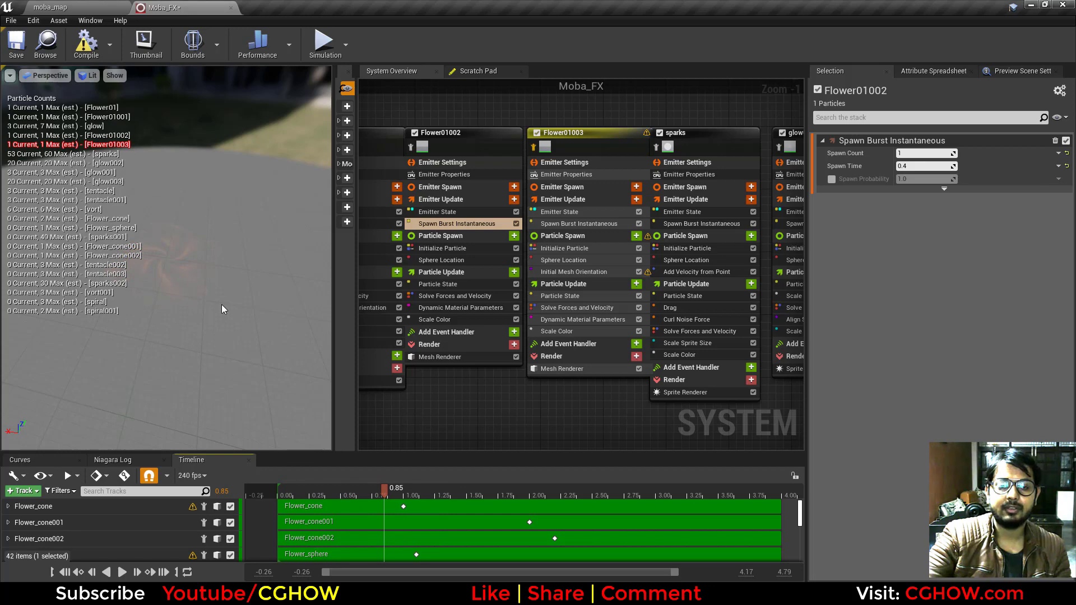
{"action": "left_click", "coordinate": [561, 369]}
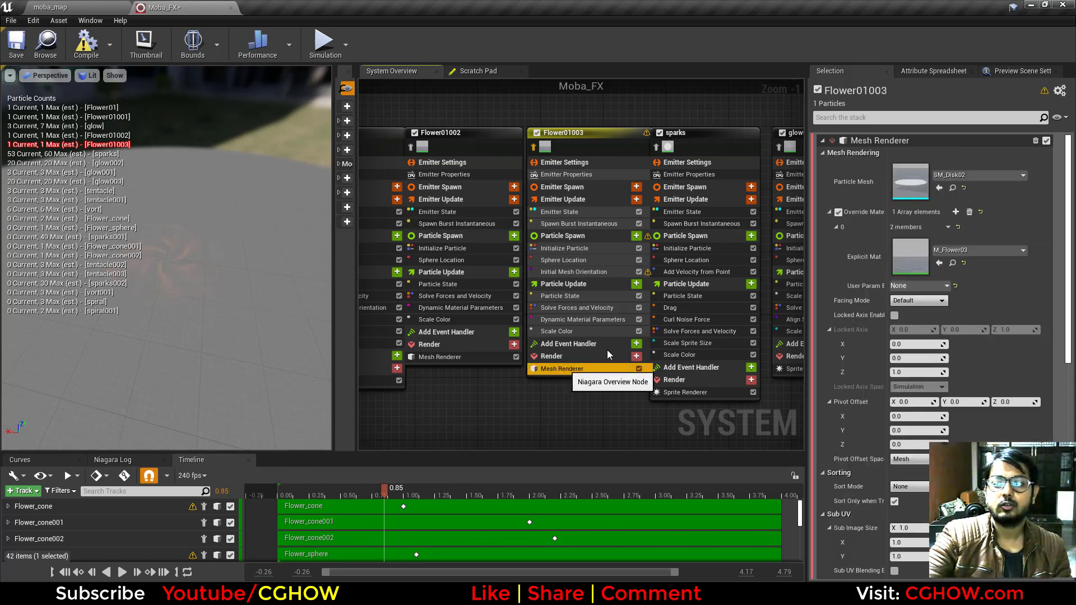
Open the M_Flower03 material from Flower01003's Mesh Renderer, examine its node graph, and close it
{"action": "double_click", "coordinate": [906, 267]}
{"action": "right_click_drag", "start_coordinate": [289, 268], "coordinate": [728, 219]}
{"action": "scroll", "coordinate": [388, 319], "scroll_direction": "down", "scroll_amount": 3}
{"action": "right_click_drag", "start_coordinate": [348, 324], "coordinate": [459, 281]}
{"action": "right_click_drag", "start_coordinate": [297, 232], "coordinate": [371, 257]}
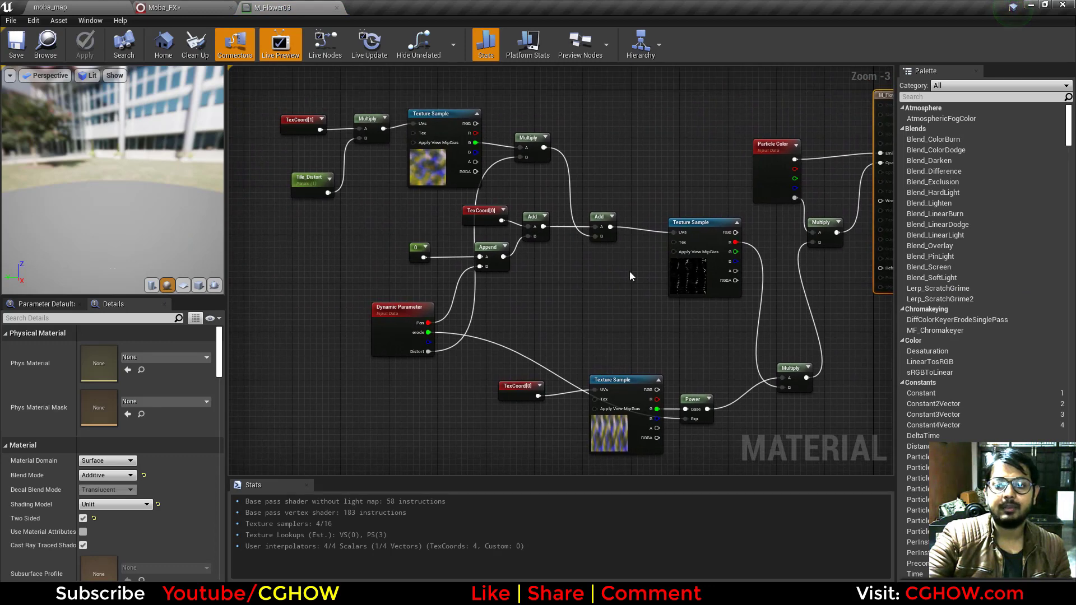
{"action": "left_click", "coordinate": [336, 8]}
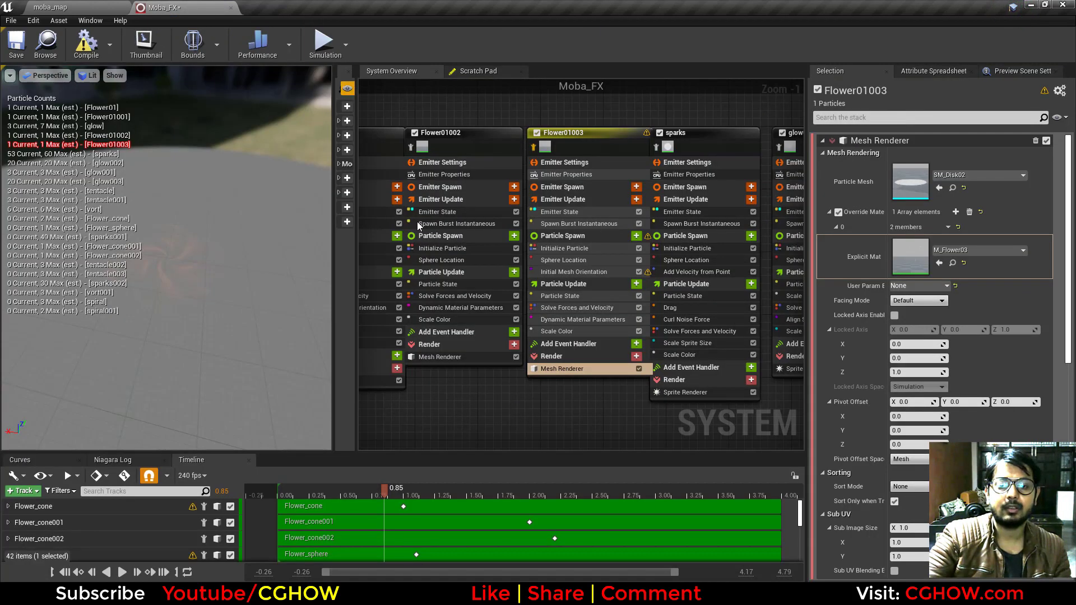
Isolate the sparks emitter, scrub the timeline to 0.51, and display its Sprite Renderer settings
{"action": "left_click_drag", "start_coordinate": [336, 490], "coordinate": [367, 493]}
{"action": "right_click_drag", "start_coordinate": [589, 419], "coordinate": [403, 424]}
{"action": "left_click", "coordinate": [479, 156]}
{"action": "mouse_move", "coordinate": [367, 491]}
{"action": "left_mouse_down"}
{"action": "mouse_move", "coordinate": [314, 492]}
{"action": "mouse_move", "coordinate": [362, 495]}
{"action": "left_mouse_up"}
{"action": "left_click_drag", "start_coordinate": [314, 426], "coordinate": [330, 440]}
{"action": "left_click_drag", "start_coordinate": [347, 495], "coordinate": [343, 495]}
{"action": "left_click", "coordinate": [513, 399]}
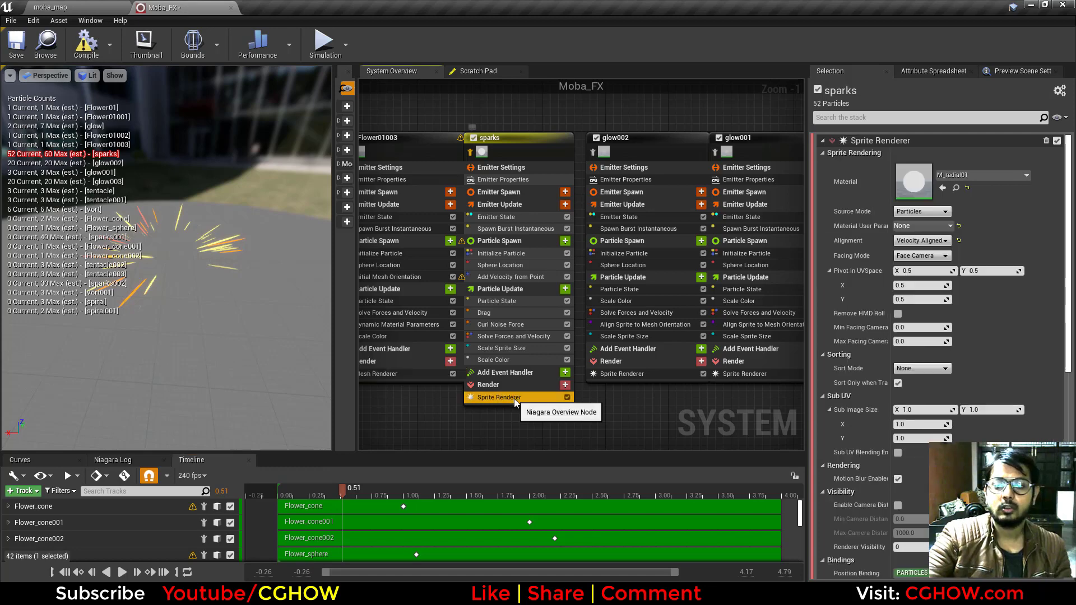
Open the sparks' M_radial01 material, inspect its density constant with the preview mesh set to a plane, and close it
{"action": "left_click", "coordinate": [917, 182]}
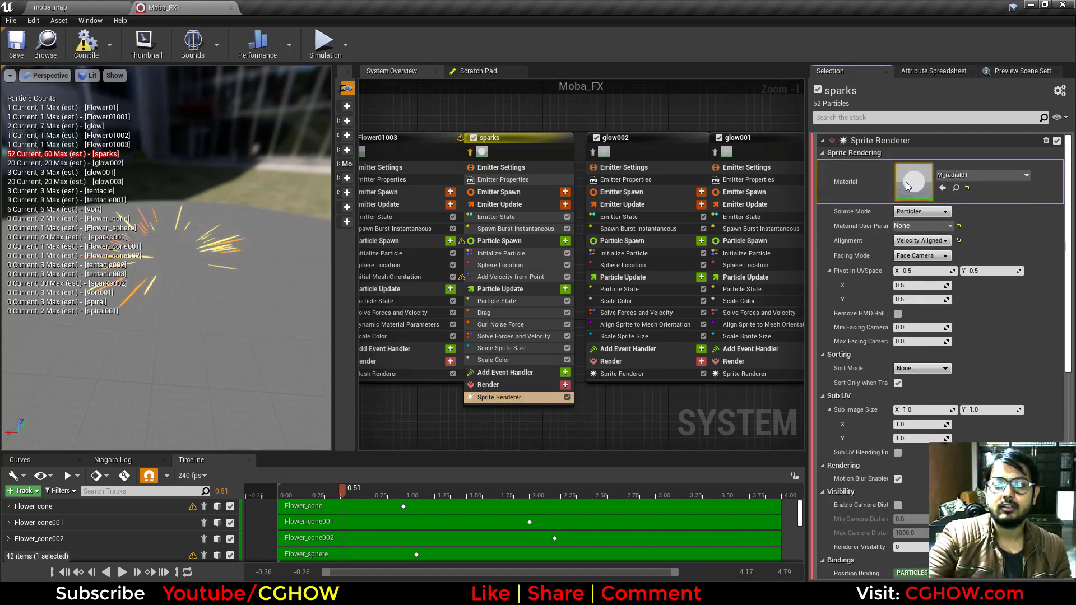
{"action": "double_click", "coordinate": [902, 185]}
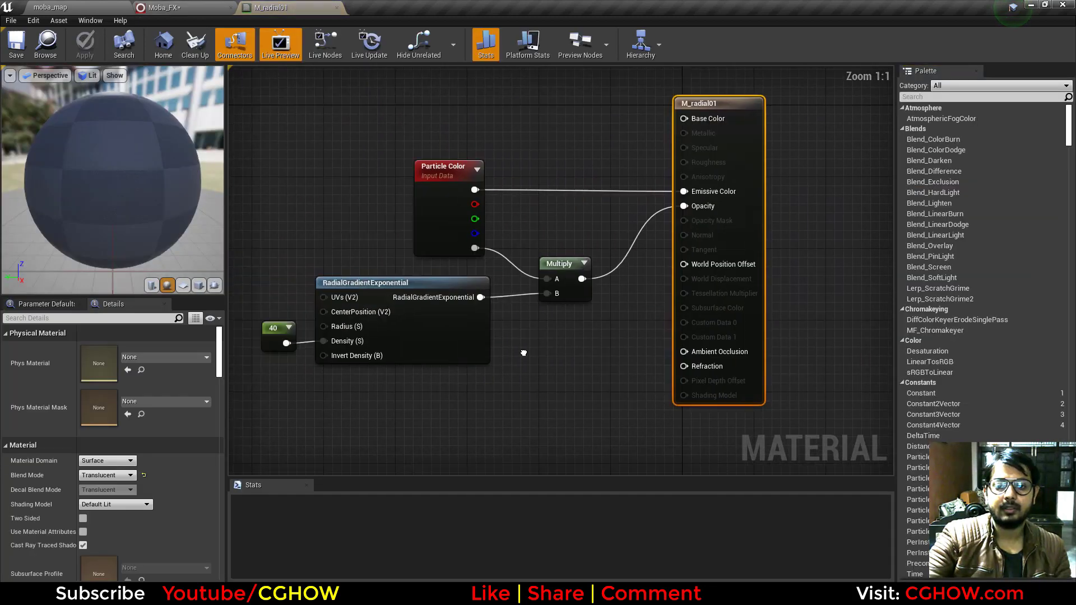
{"action": "left_click", "coordinate": [402, 322]}
{"action": "left_click", "coordinate": [182, 285]}
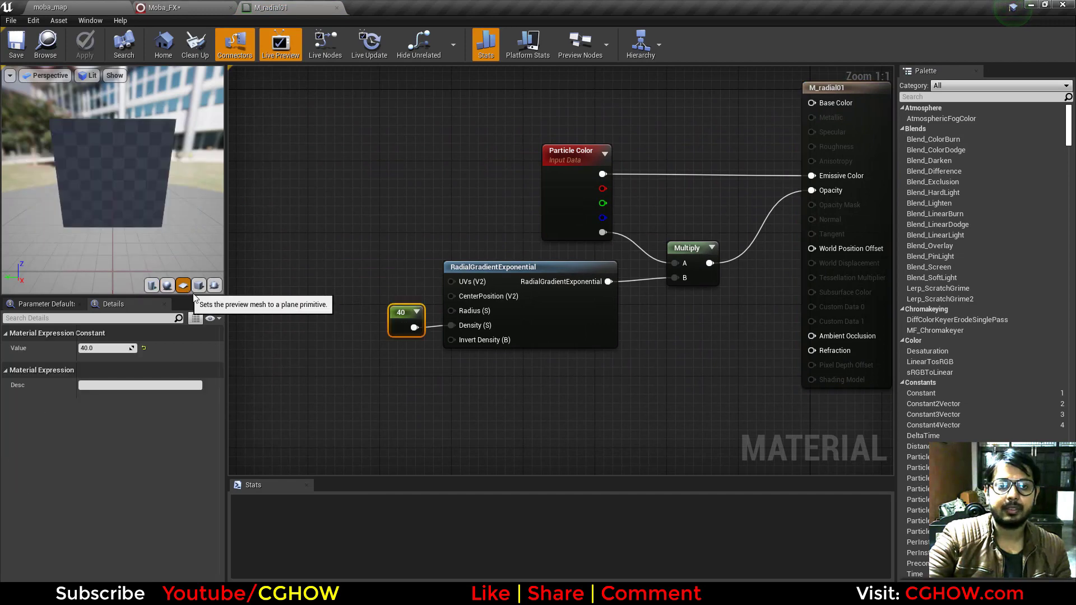
{"action": "left_click_drag", "start_coordinate": [158, 205], "coordinate": [161, 188]}
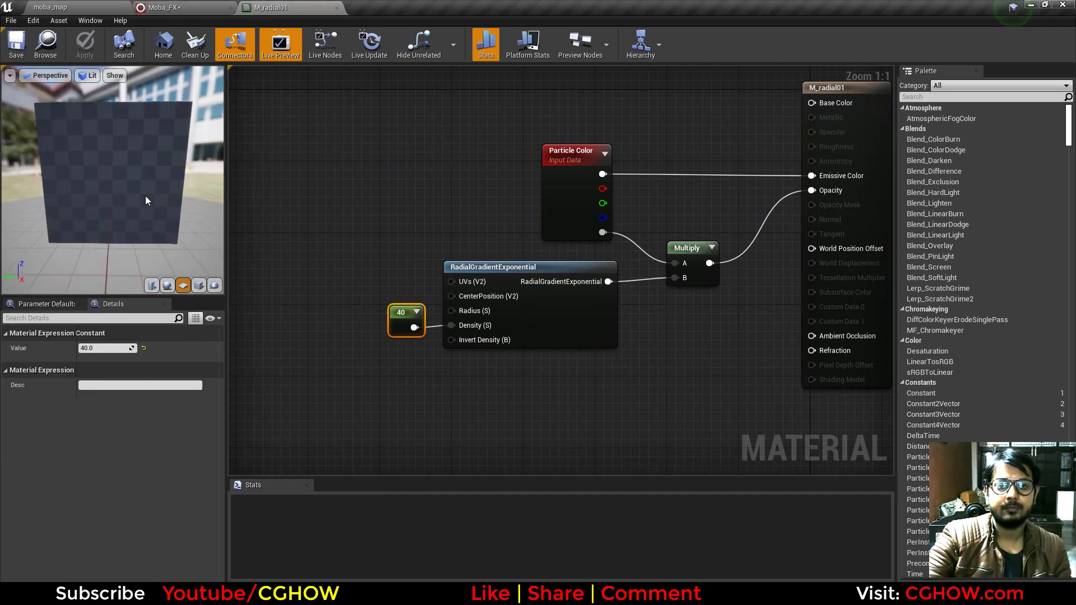
{"action": "left_click", "coordinate": [336, 8]}
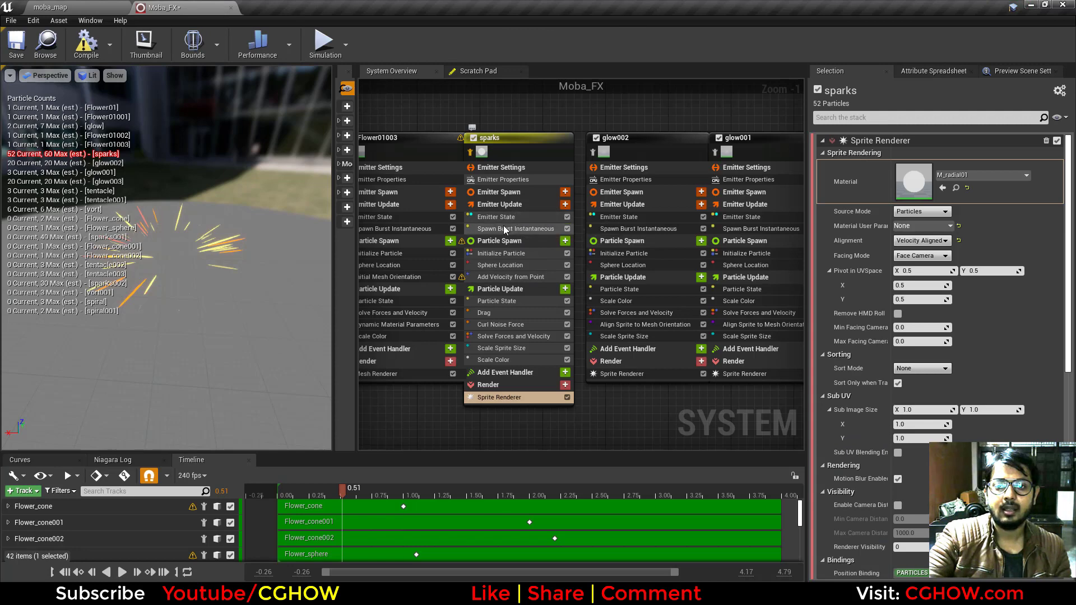
Review the sparks emitter's Spawn Burst Instantaneous, Initialize Particle, Sphere Location and Add Velocity from Point settings
{"action": "right_click_drag", "start_coordinate": [459, 106], "coordinate": [560, 115]}
{"action": "left_click", "coordinate": [493, 145]}
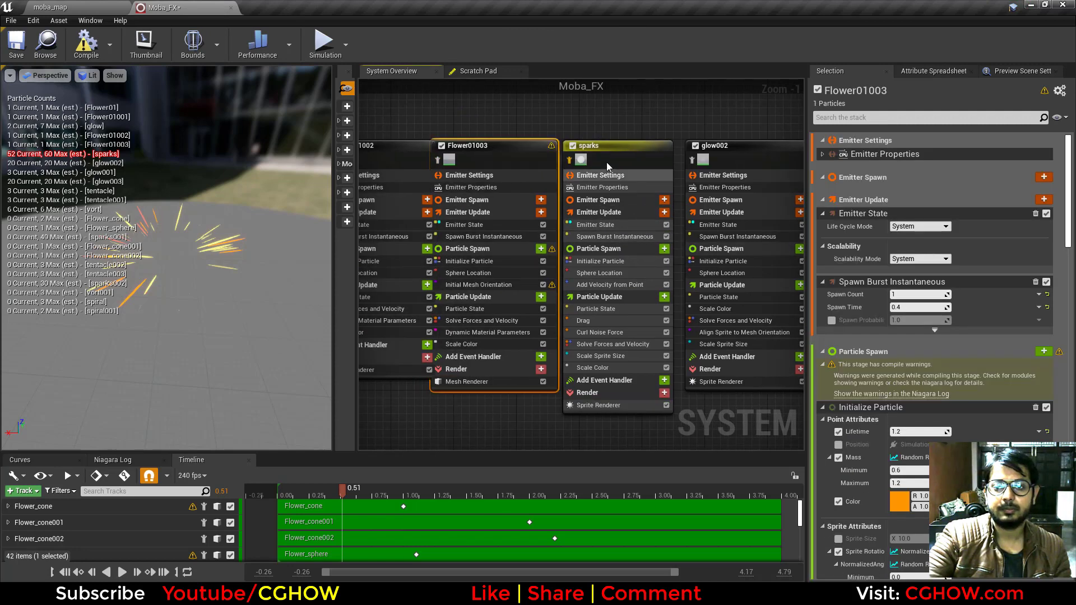
{"action": "right_click_drag", "start_coordinate": [628, 136], "coordinate": [493, 130]}
{"action": "left_click", "coordinate": [480, 229]}
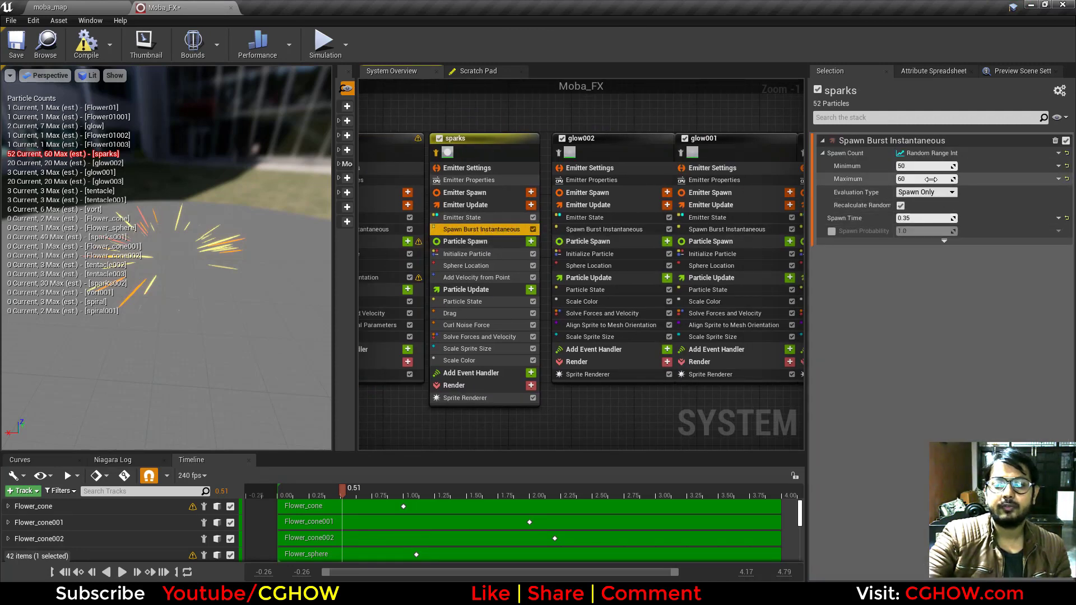
{"action": "left_click", "coordinate": [484, 255]}
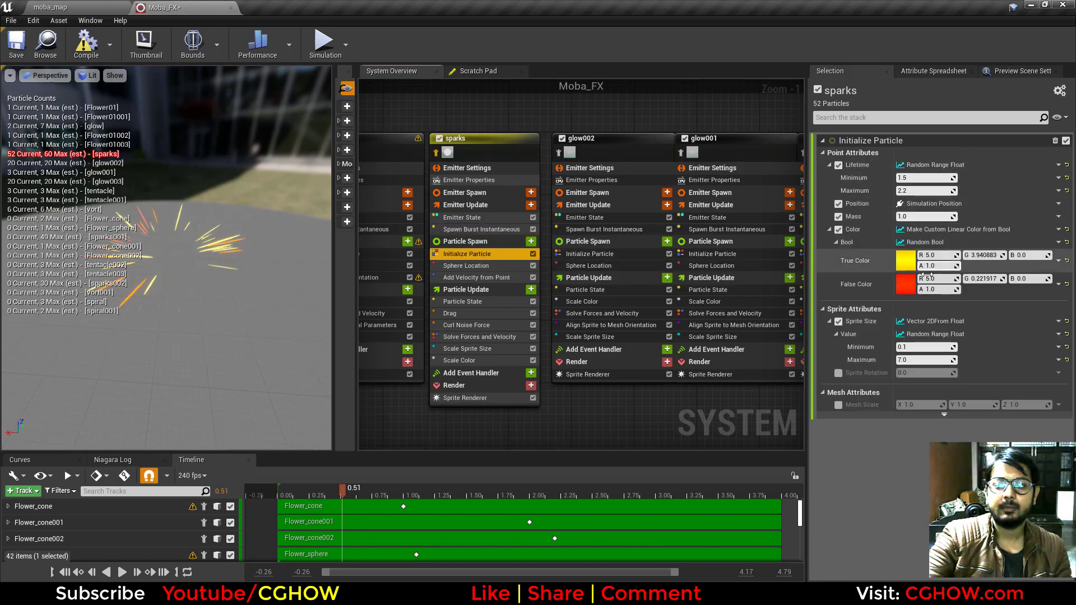
{"action": "left_click", "coordinate": [465, 265]}
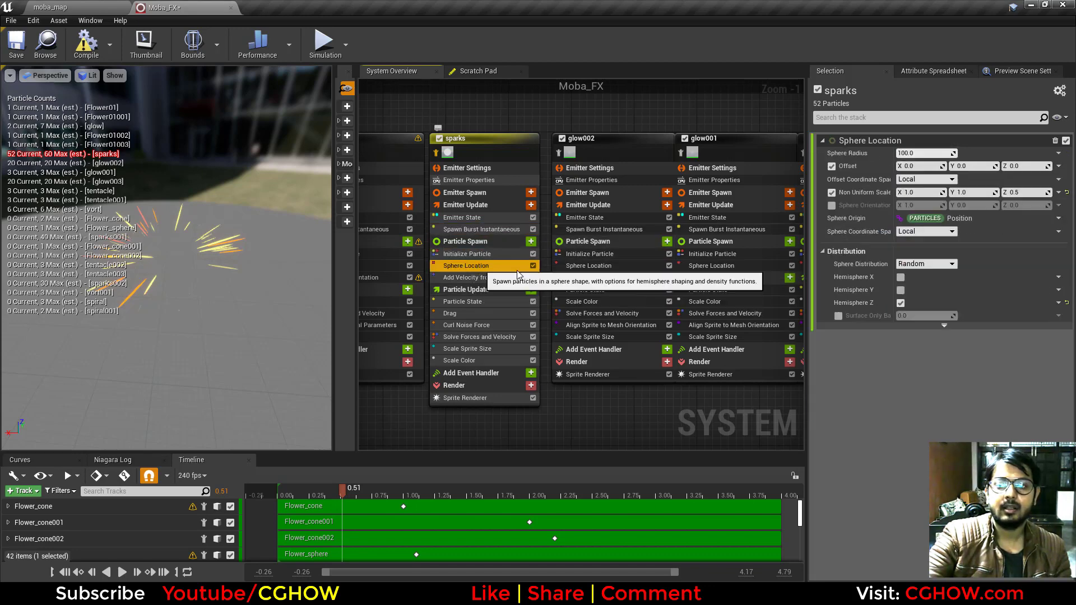
{"action": "left_click", "coordinate": [460, 278]}
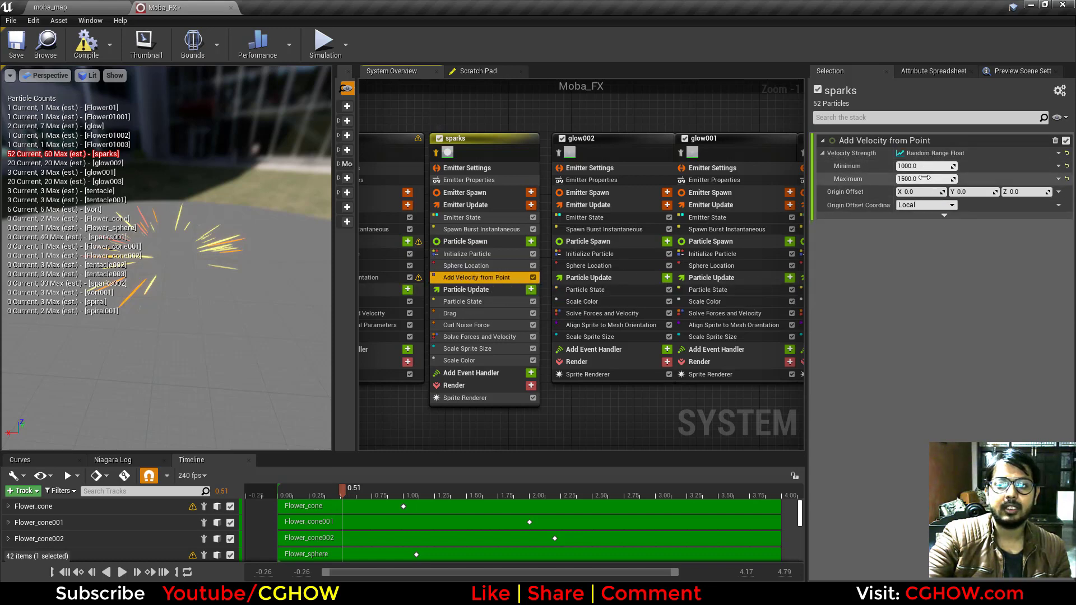
Examine the sparks emitter's Drag curve, Curl Noise Force values and Scale Sprite Size curve
{"action": "left_click", "coordinate": [449, 313]}
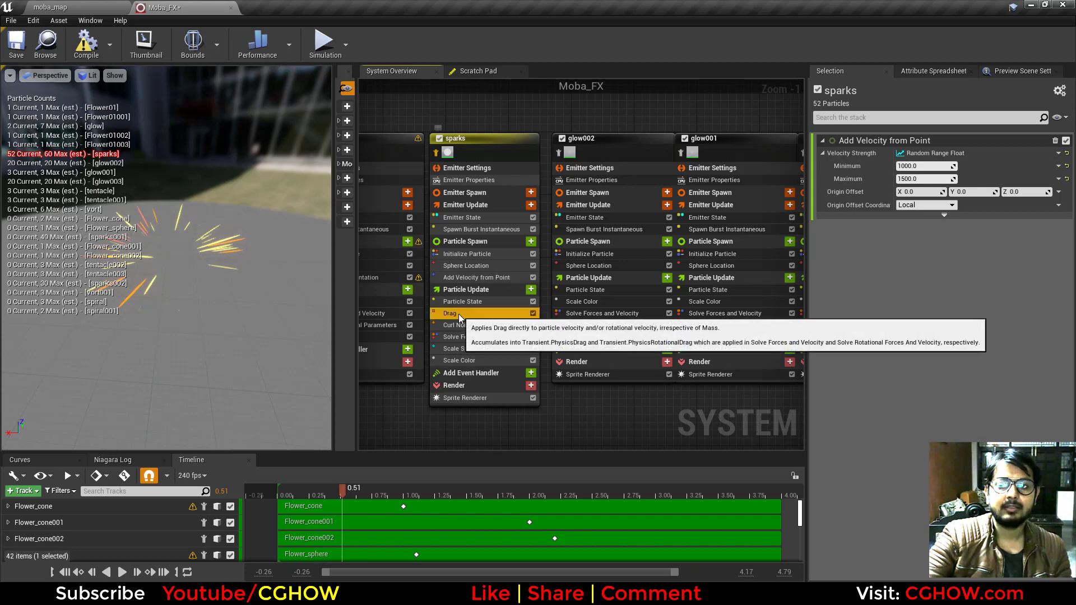
{"action": "left_click", "coordinate": [857, 253]}
{"action": "left_click", "coordinate": [1058, 193]}
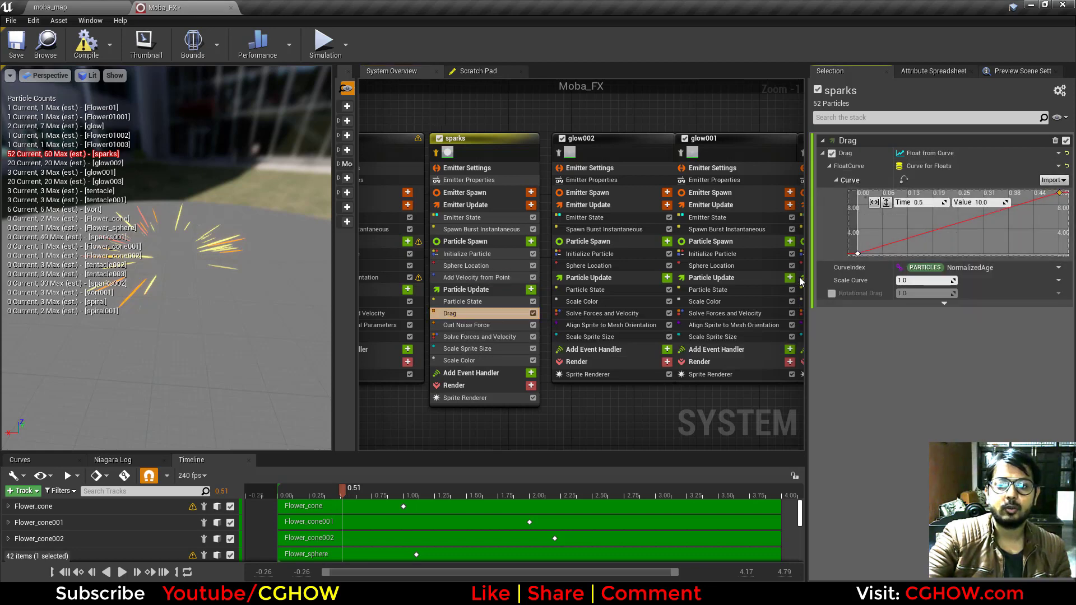
{"action": "left_click", "coordinate": [463, 324]}
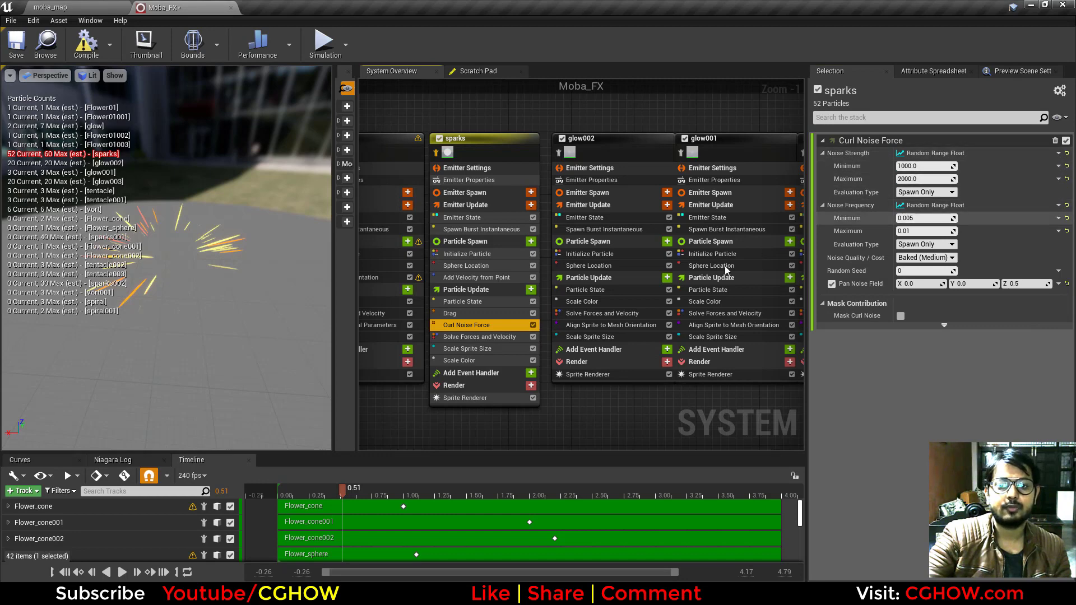
{"action": "left_click", "coordinate": [489, 349]}
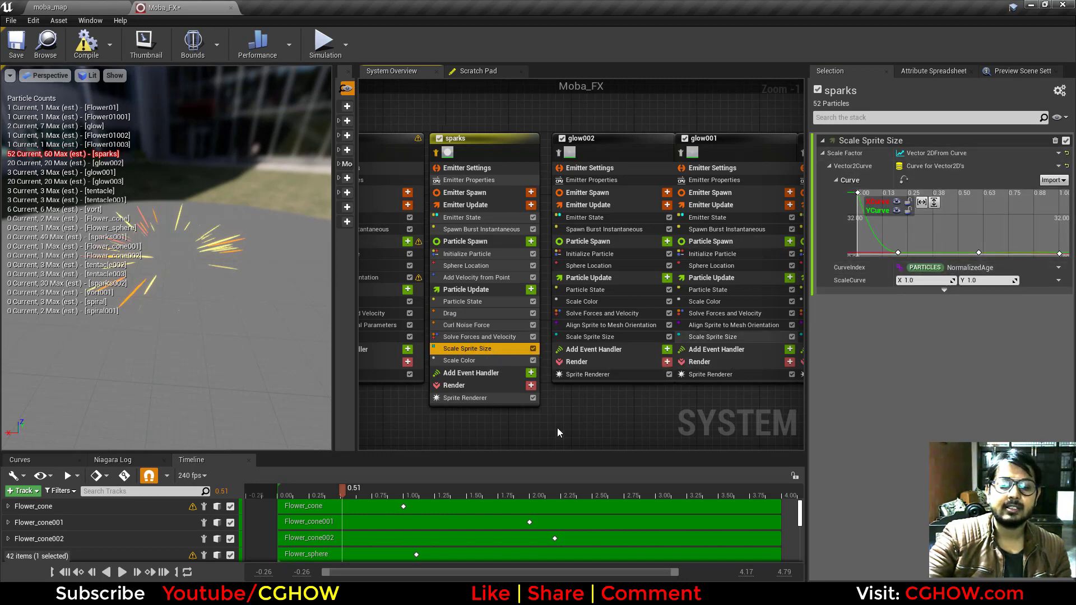
Scrub the timeline to preview the sparks' motion and check their Scale Color alpha range, ending at 0.75
{"action": "left_click", "coordinate": [361, 491]}
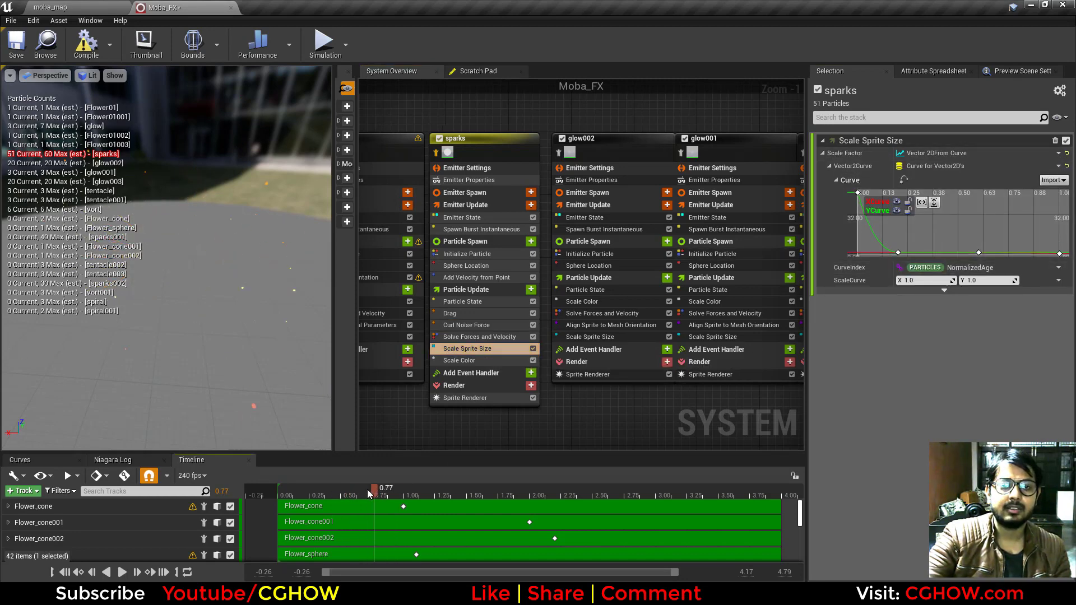
{"action": "mouse_move", "coordinate": [367, 489]}
{"action": "left_mouse_down"}
{"action": "mouse_move", "coordinate": [340, 495]}
{"action": "mouse_move", "coordinate": [368, 496]}
{"action": "left_mouse_up"}
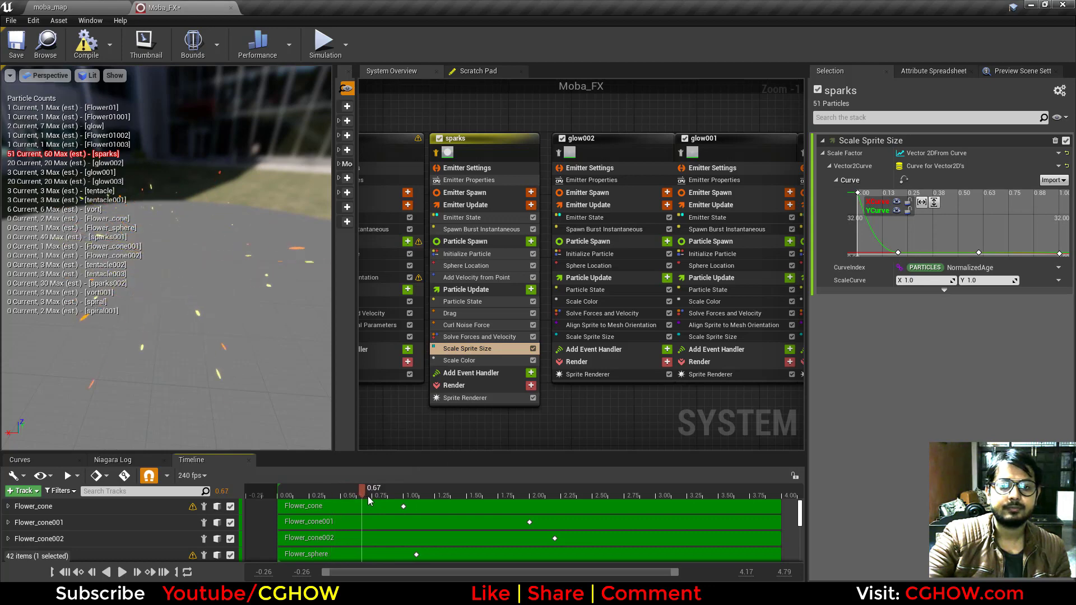
{"action": "left_click", "coordinate": [484, 362]}
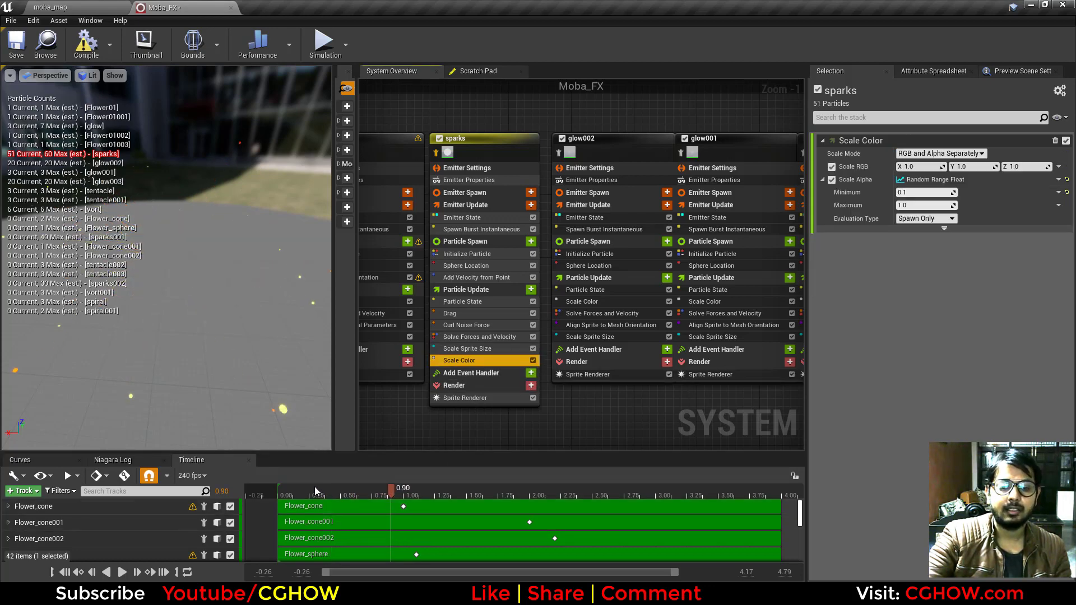
{"action": "left_click", "coordinate": [346, 494]}
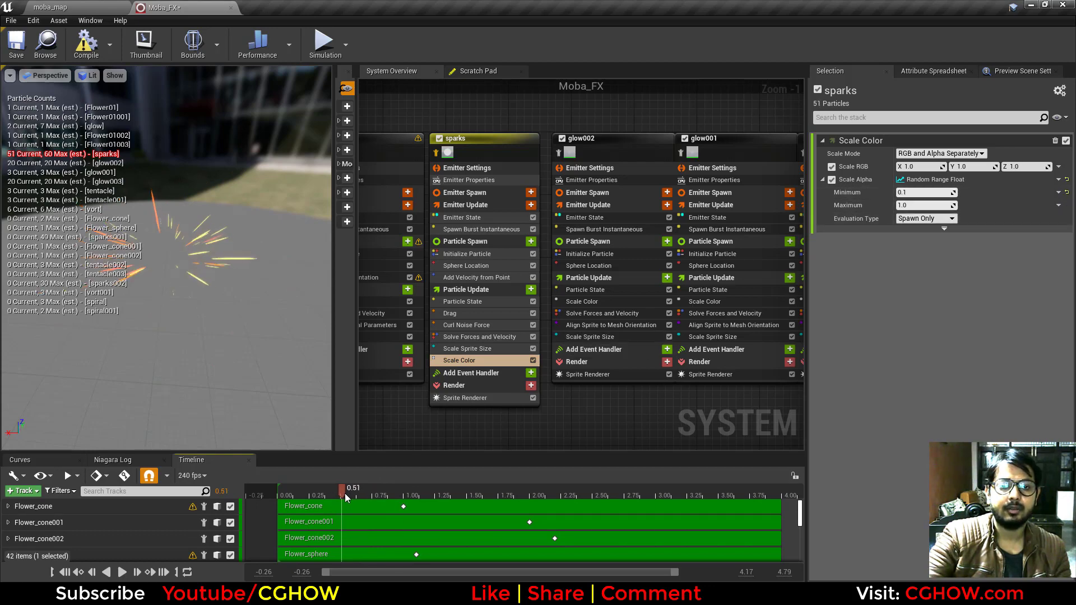
{"action": "left_click_drag", "start_coordinate": [382, 496], "coordinate": [372, 496]}
Isolate the glow002 emitter, scrub the timeline to 0.63, and move in on the glow in the preview
{"action": "right_click_drag", "start_coordinate": [579, 413], "coordinate": [476, 413]}
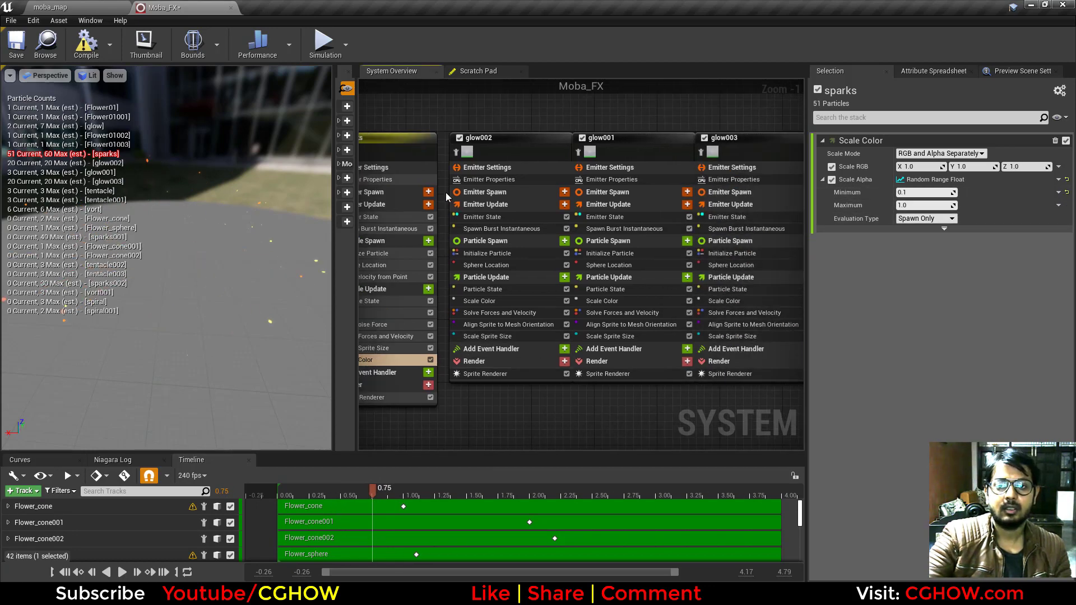
{"action": "left_click", "coordinate": [455, 156]}
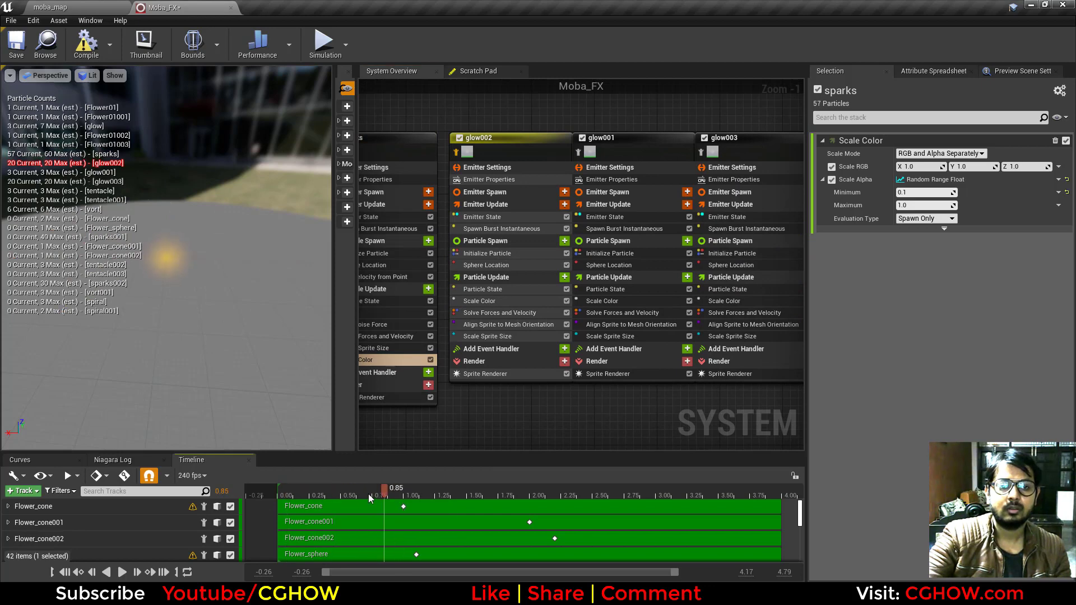
{"action": "left_click_drag", "start_coordinate": [368, 493], "coordinate": [358, 494]}
{"action": "mouse_move", "coordinate": [217, 288]}
{"action": "left_mouse_down"}
{"action": "mouse_move", "coordinate": [217, 236]}
{"action": "mouse_move", "coordinate": [216, 275]}
{"action": "left_mouse_up"}
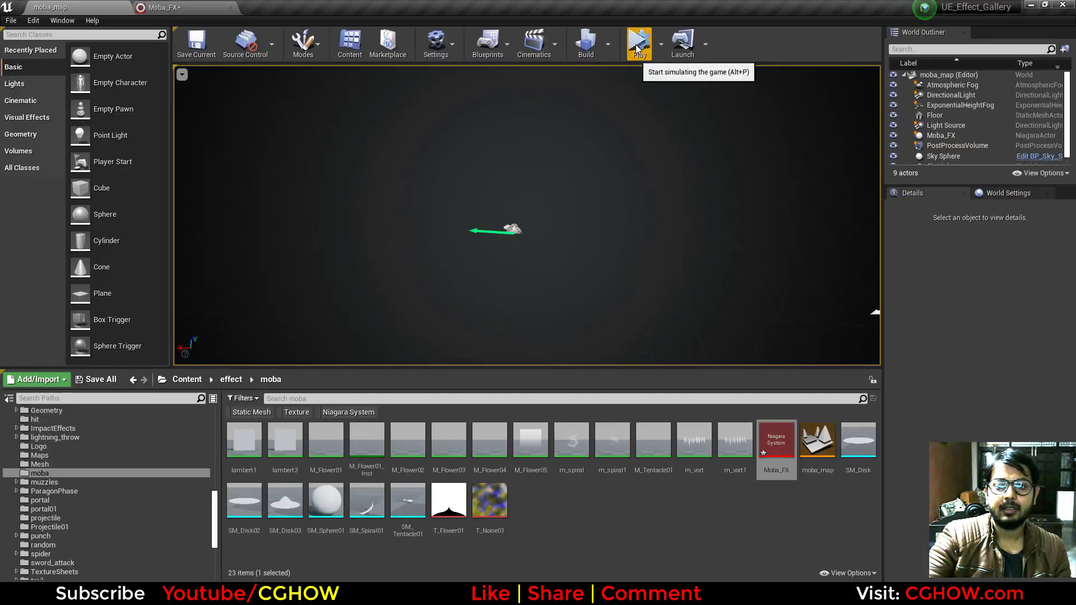
Switch to the moba_map level, simulate it to watch the Moba_FX effect, and stop the simulation
{"action": "left_click", "coordinate": [639, 44]}
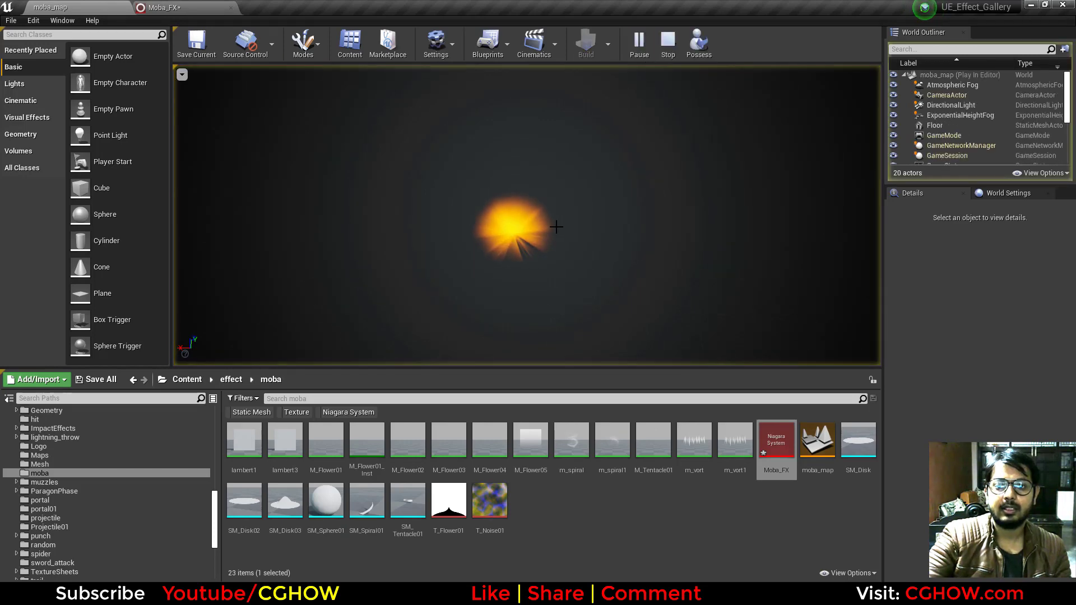
{"action": "right_click", "coordinate": [557, 233]}
{"action": "left_click", "coordinate": [668, 45]}
{"action": "left_click", "coordinate": [668, 45]}
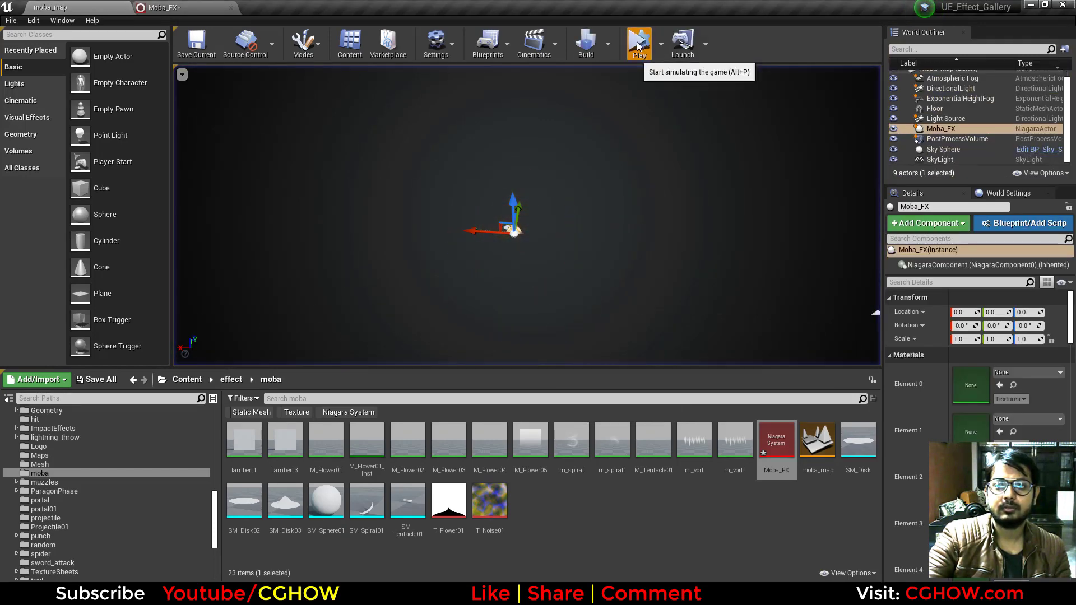
Simulate the level again, pause during the glow burst, view Moba_FX from several angles, and stop the simulation
{"action": "left_click", "coordinate": [639, 45]}
{"action": "left_click", "coordinate": [638, 46]}
{"action": "scroll", "coordinate": [516, 274], "scroll_direction": "up", "scroll_amount": 3}
{"action": "left_click_drag", "start_coordinate": [516, 274], "coordinate": [460, 213], "text": "alt"}
{"action": "right_click_drag", "start_coordinate": [545, 264], "coordinate": [527, 301]}
{"action": "left_click_drag", "start_coordinate": [528, 302], "coordinate": [484, 226], "text": "alt"}
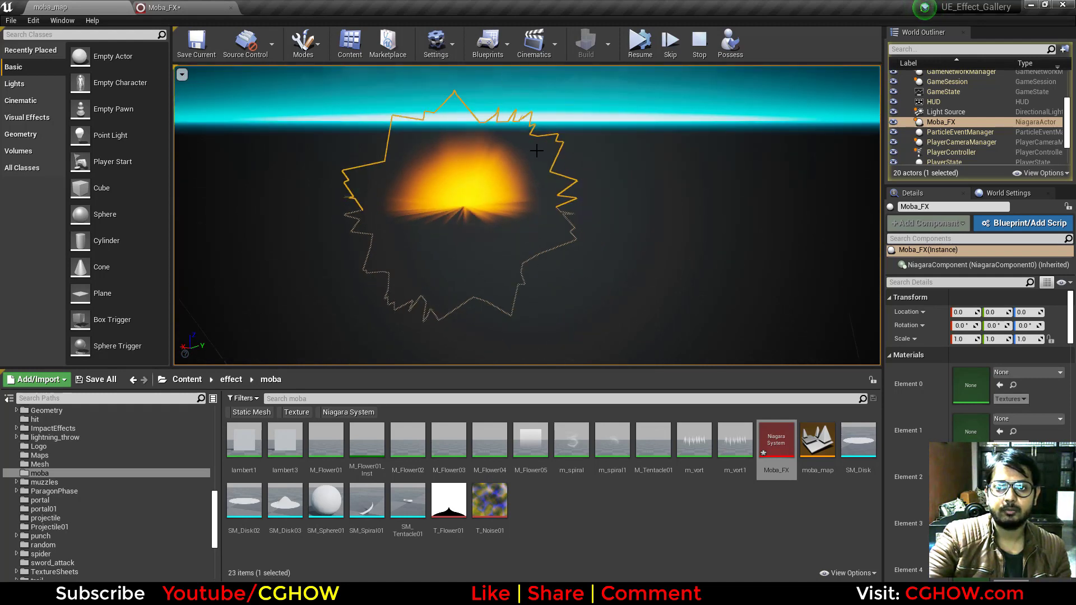
{"action": "right_click_drag", "start_coordinate": [537, 150], "coordinate": [512, 211]}
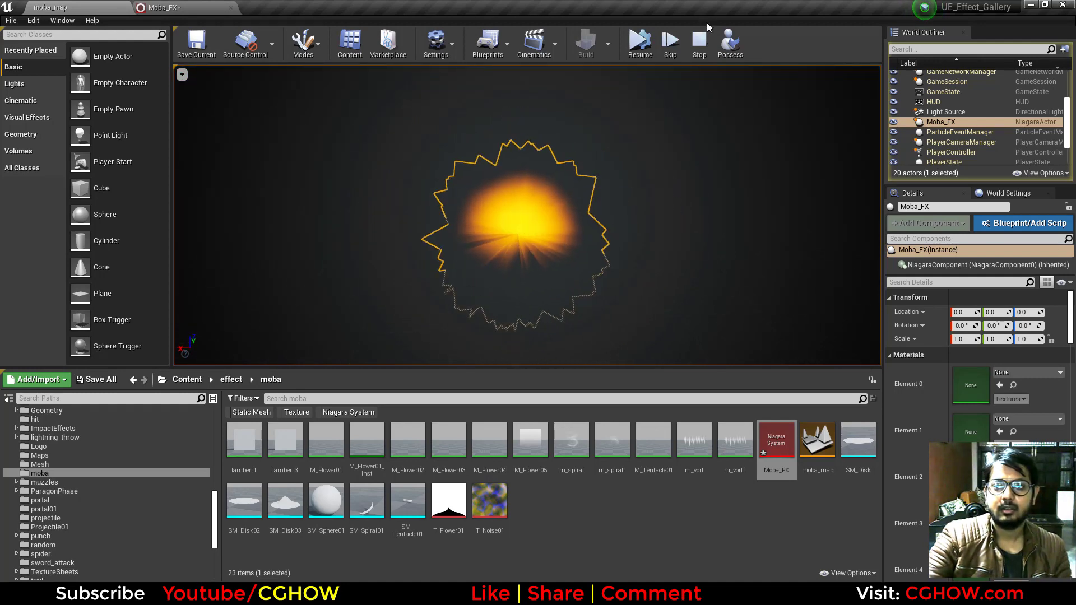
{"action": "left_click", "coordinate": [699, 42]}
Return to Moba_FX and review glow002's Sprite Renderer, Align Sprite to Mesh Orientation, Spawn Burst Instantaneous, Initialize Particle, Sphere Location and Scale Color settings
{"action": "left_click", "coordinate": [162, 7]}
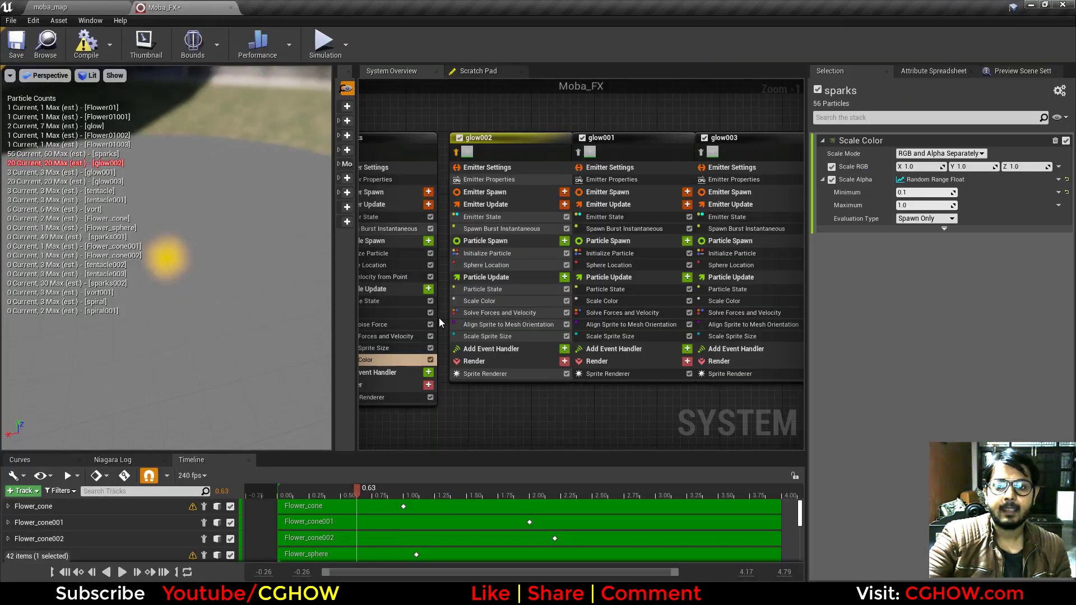
{"action": "left_click", "coordinate": [485, 374]}
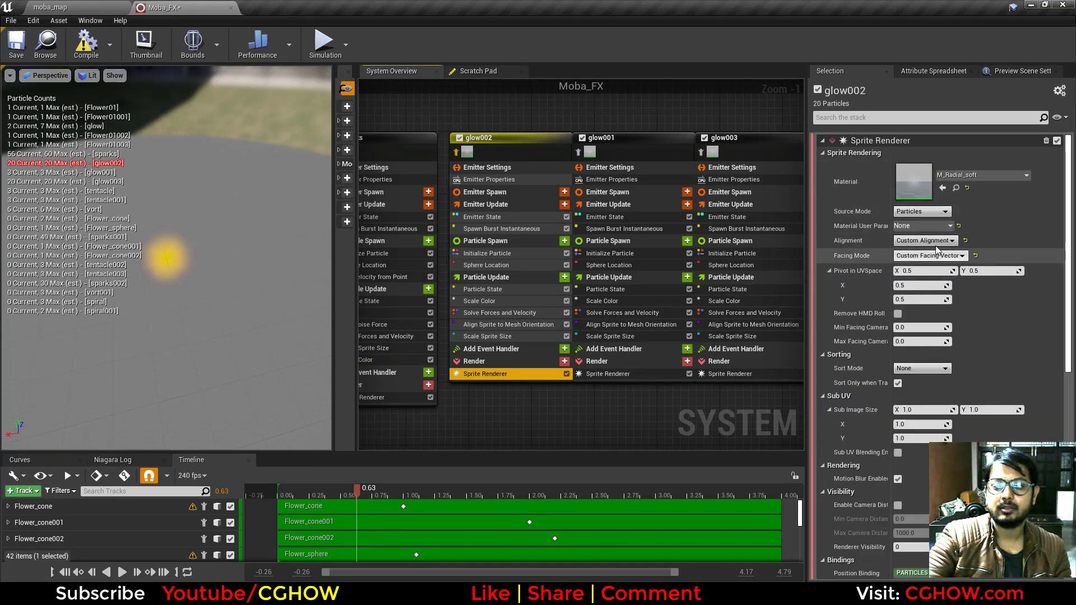
{"action": "left_click", "coordinate": [495, 327]}
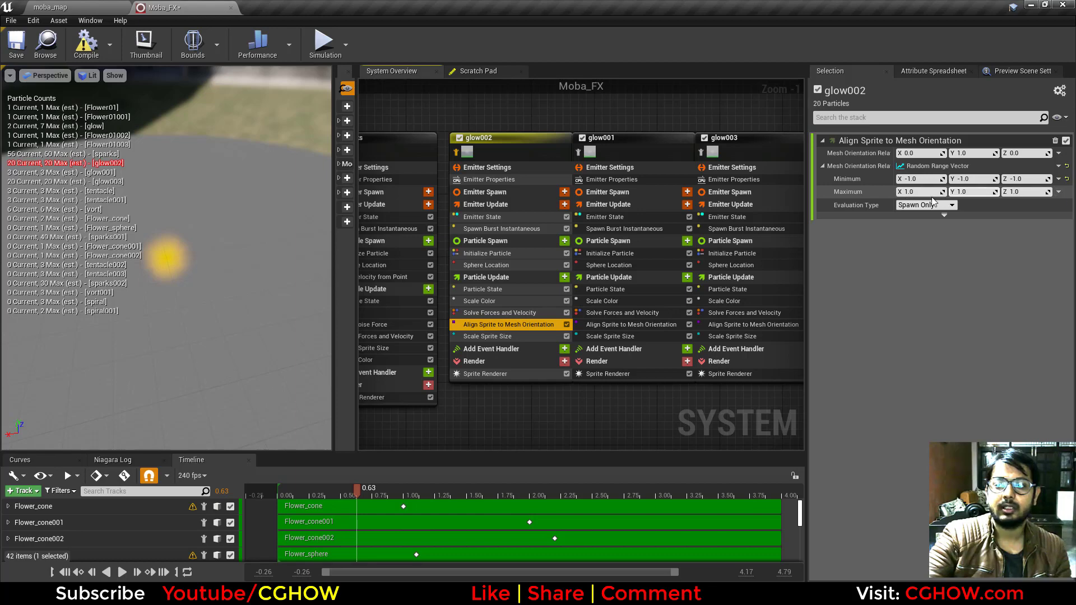
{"action": "left_click", "coordinate": [492, 228]}
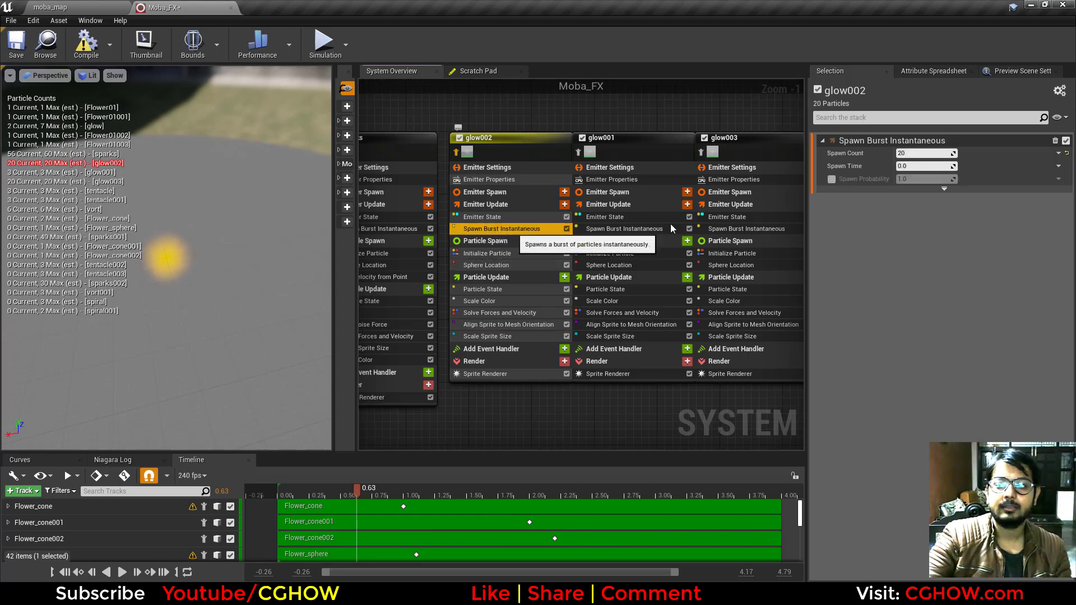
{"action": "left_click", "coordinate": [495, 254]}
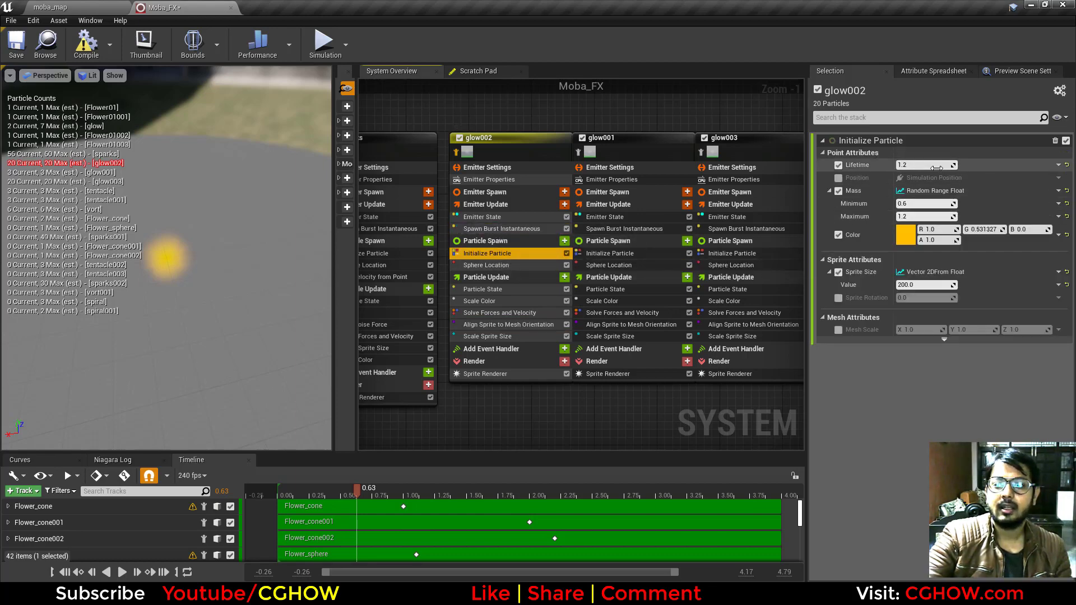
{"action": "left_click", "coordinate": [486, 265]}
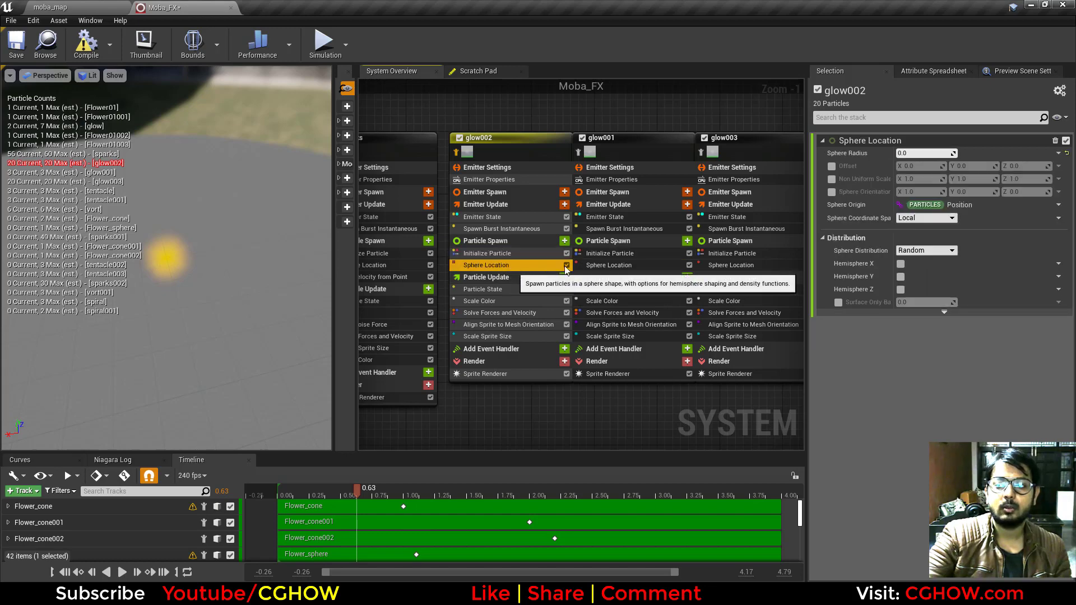
{"action": "left_click", "coordinate": [496, 253]}
{"action": "left_click", "coordinate": [507, 302]}
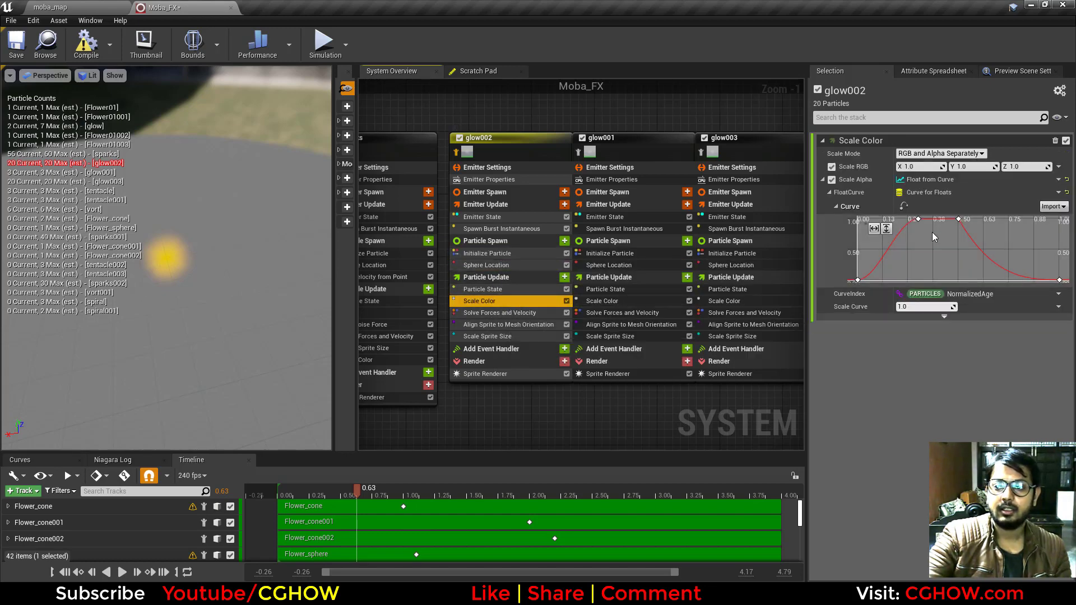
Review glow002's Align Sprite to Mesh Orientation range and its Scale Sprite Size curve
{"action": "left_click", "coordinate": [503, 326]}
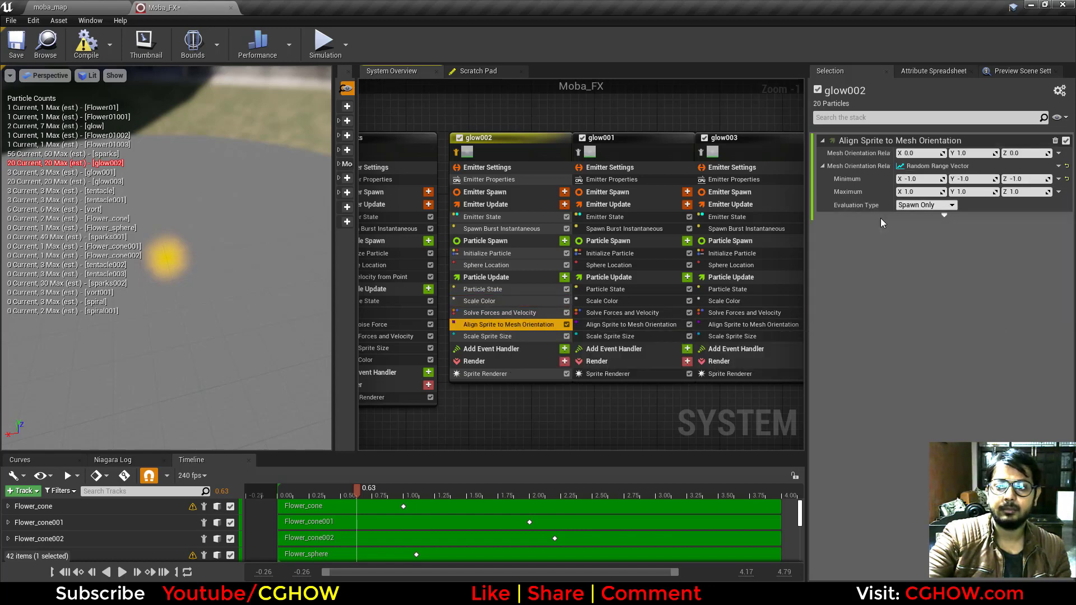
{"action": "left_click", "coordinate": [501, 337]}
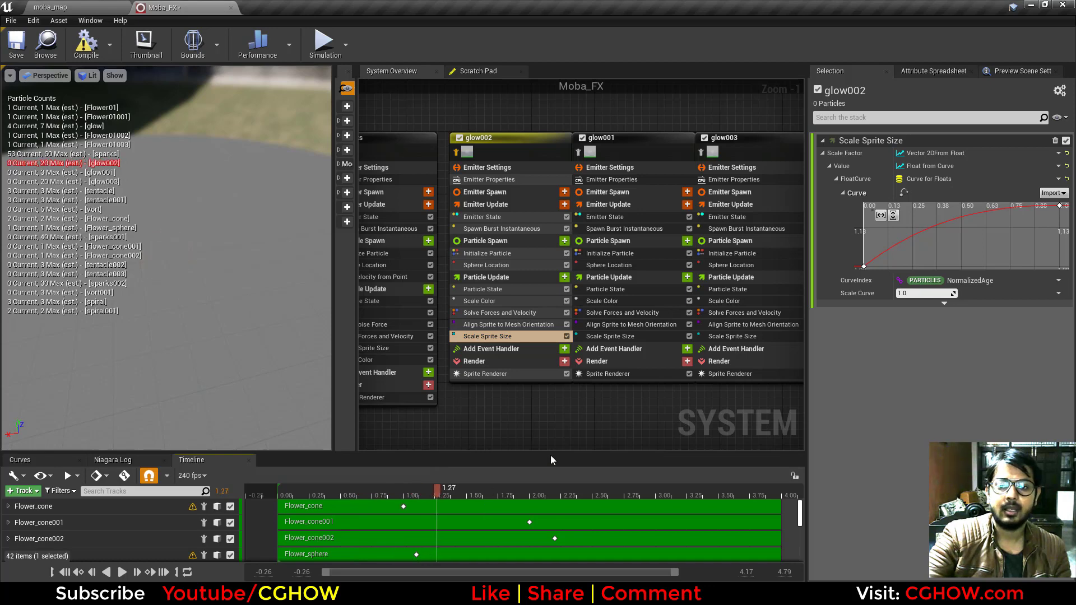
Isolate the glow001 emitter, scrub the timeline to 0.62, and view its glow from a low side angle in the preview
{"action": "right_click_drag", "start_coordinate": [538, 405], "coordinate": [439, 404]}
{"action": "left_click", "coordinate": [498, 139]}
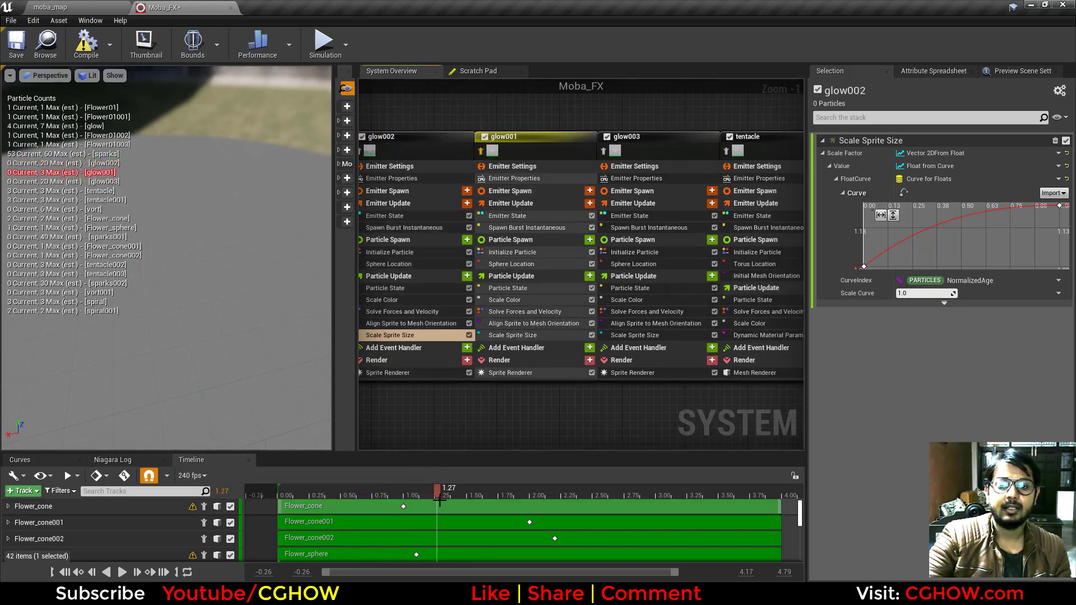
{"action": "left_click_drag", "start_coordinate": [439, 498], "coordinate": [359, 497]}
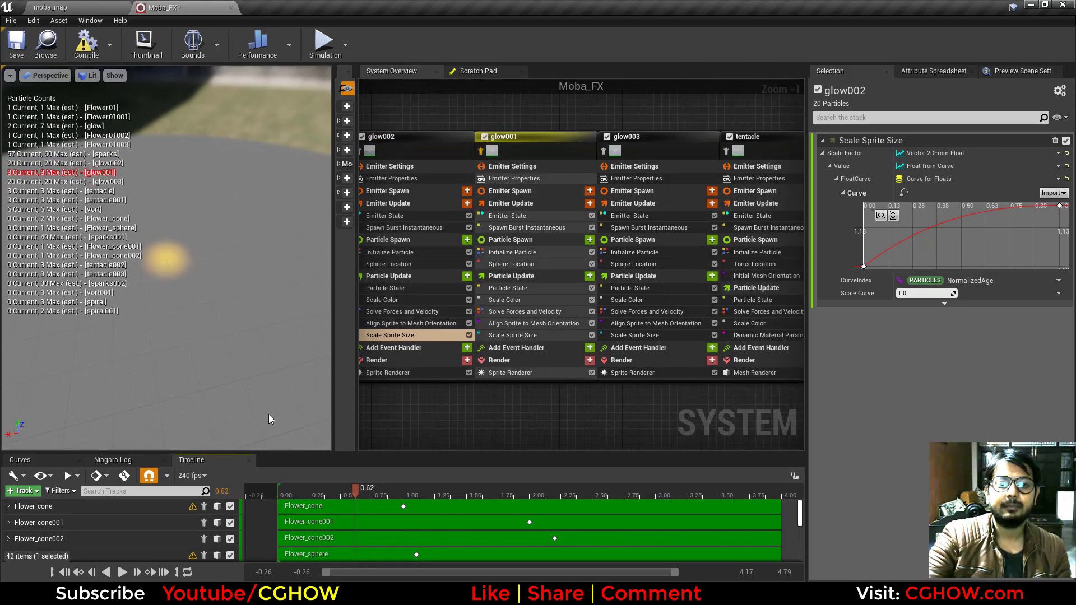
{"action": "mouse_move", "coordinate": [201, 265]}
{"action": "left_mouse_down"}
{"action": "mouse_move", "coordinate": [202, 213]}
{"action": "mouse_move", "coordinate": [201, 266]}
{"action": "left_mouse_up"}
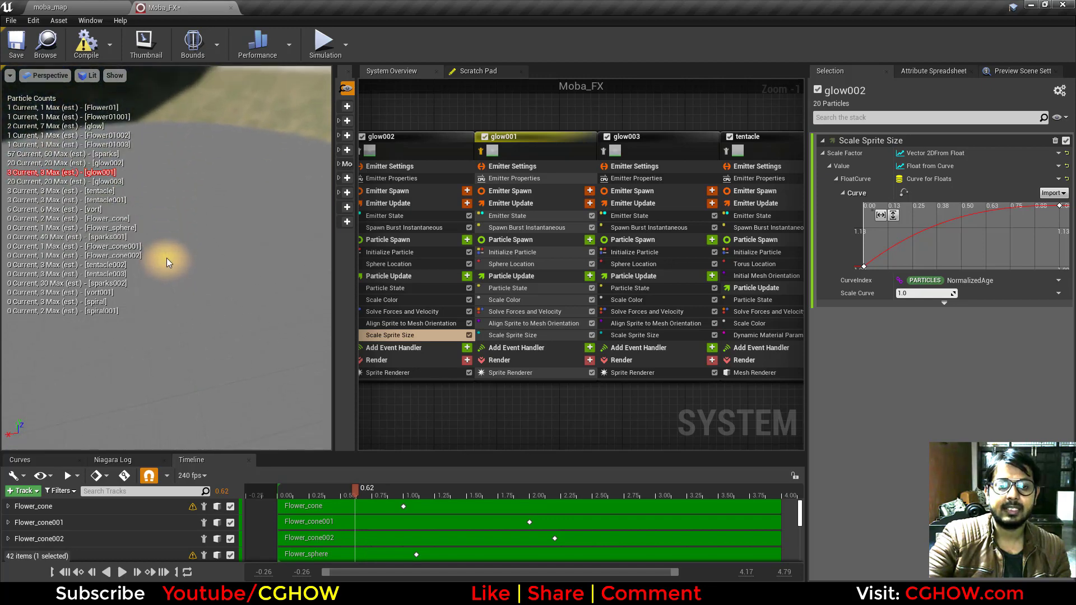
{"action": "right_click_drag", "start_coordinate": [167, 258], "coordinate": [166, 303]}
{"action": "left_click_drag", "start_coordinate": [166, 257], "coordinate": [166, 207]}
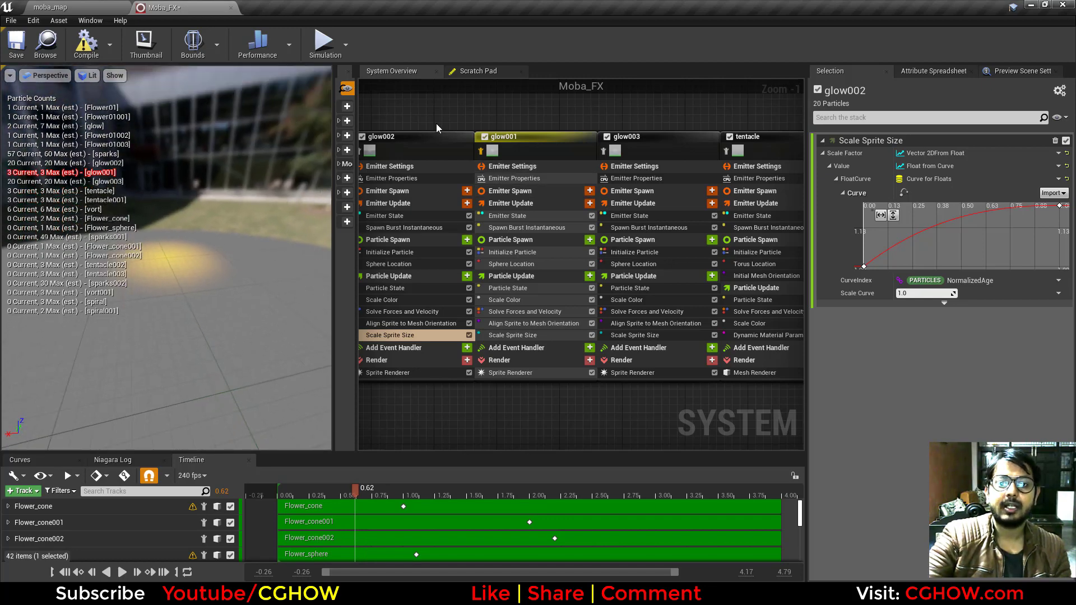
Review glow001's Align Sprite to Mesh Orientation vectors and scrub the timeline to about 0.85 to watch its glow
{"action": "right_click_drag", "start_coordinate": [423, 151], "coordinate": [493, 158]}
{"action": "right_click_drag", "start_coordinate": [606, 129], "coordinate": [517, 131]}
{"action": "left_click", "coordinate": [535, 332]}
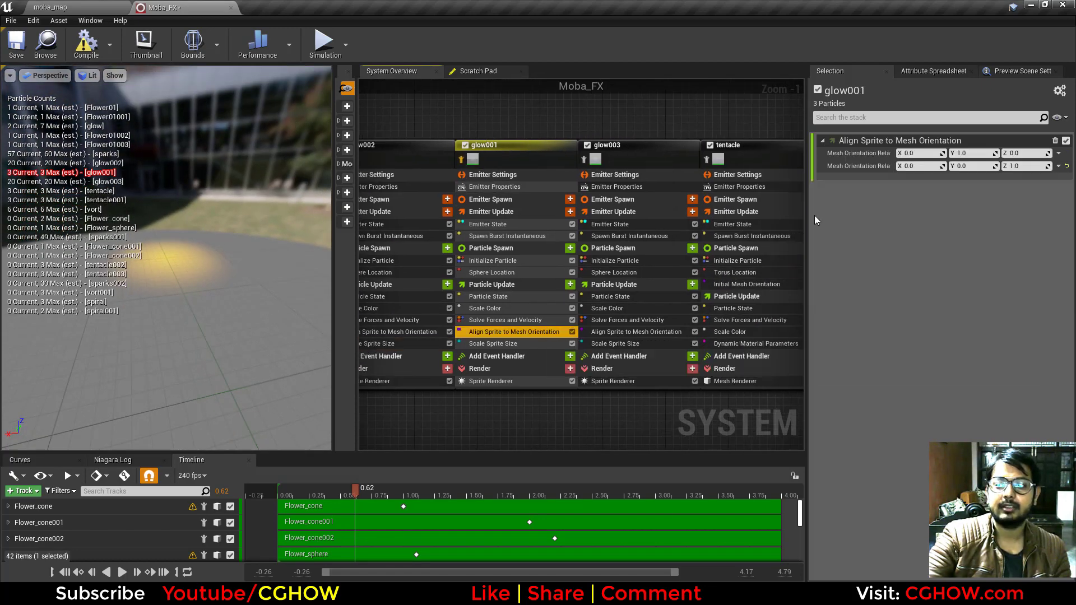
{"action": "left_click_drag", "start_coordinate": [358, 490], "coordinate": [388, 493]}
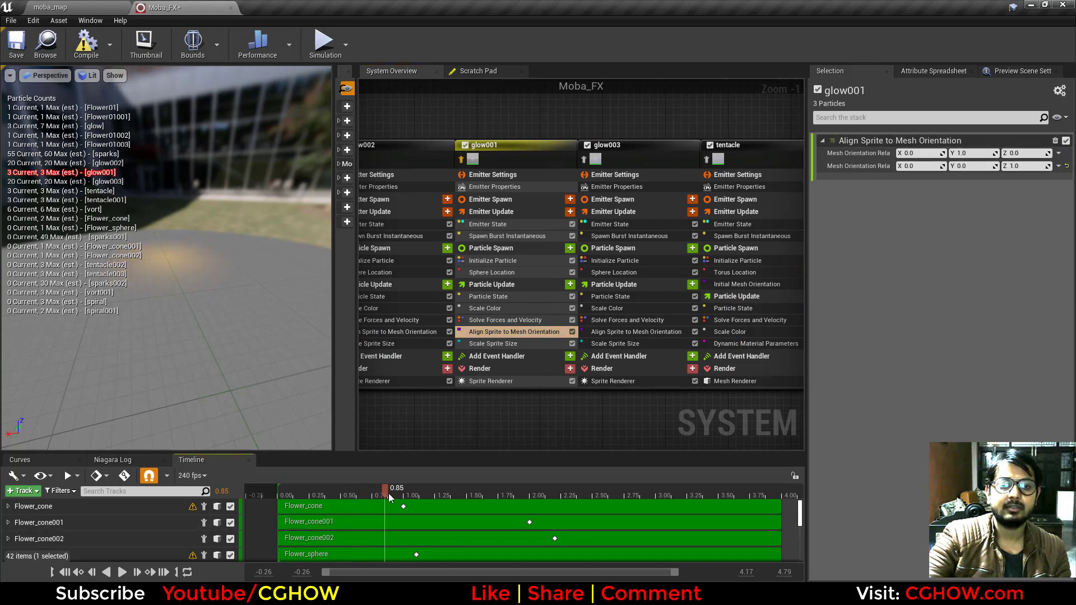
Isolate the glow003 emitter, scrub the timeline to 0.68, and review its Initialize Particle and Scale Color settings
{"action": "right_click_drag", "start_coordinate": [538, 415], "coordinate": [384, 419]}
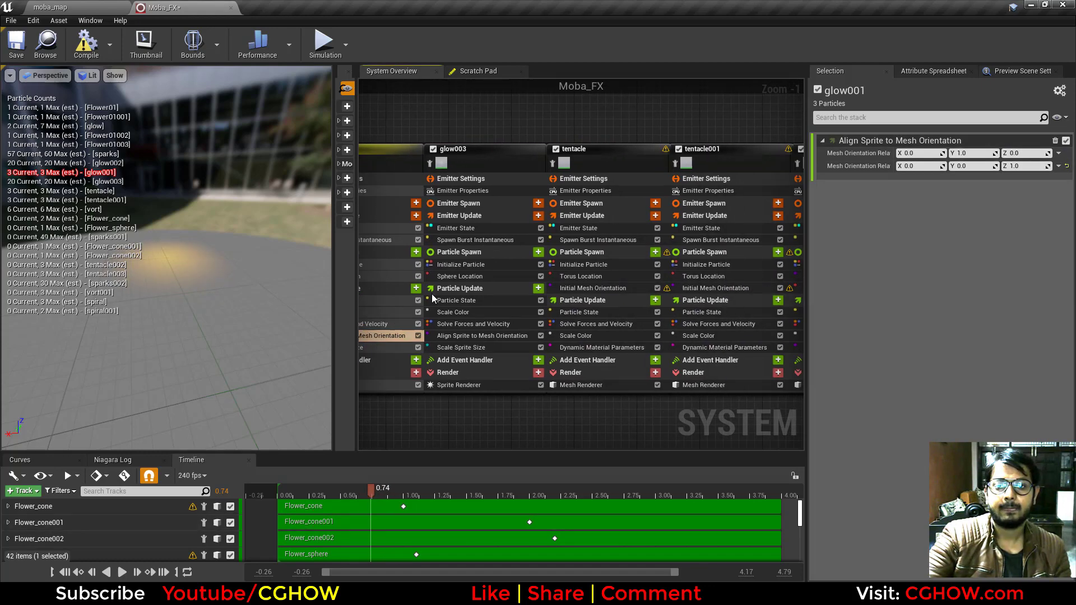
{"action": "left_click", "coordinate": [432, 167]}
{"action": "mouse_move", "coordinate": [375, 489]}
{"action": "left_mouse_down"}
{"action": "mouse_move", "coordinate": [348, 495]}
{"action": "mouse_move", "coordinate": [363, 495]}
{"action": "left_mouse_up"}
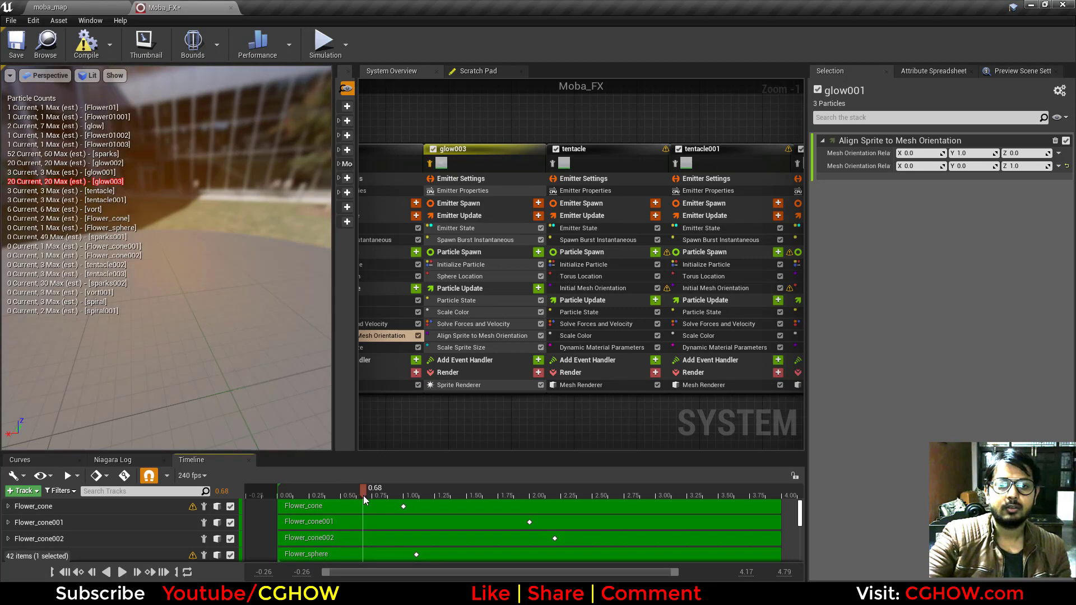
{"action": "right_click_drag", "start_coordinate": [356, 387], "coordinate": [428, 395]}
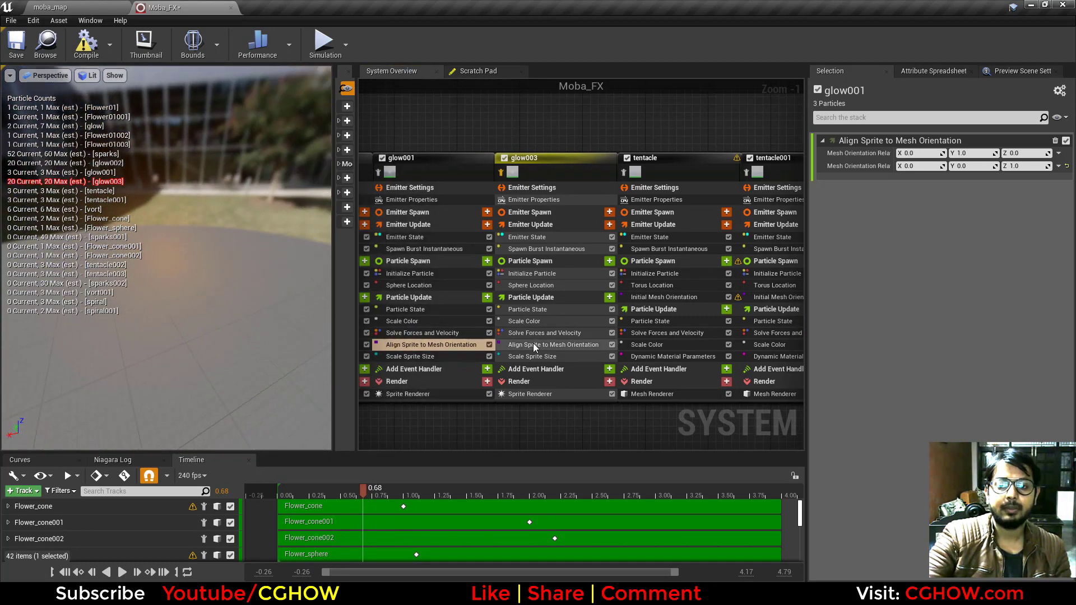
{"action": "left_click", "coordinate": [551, 275]}
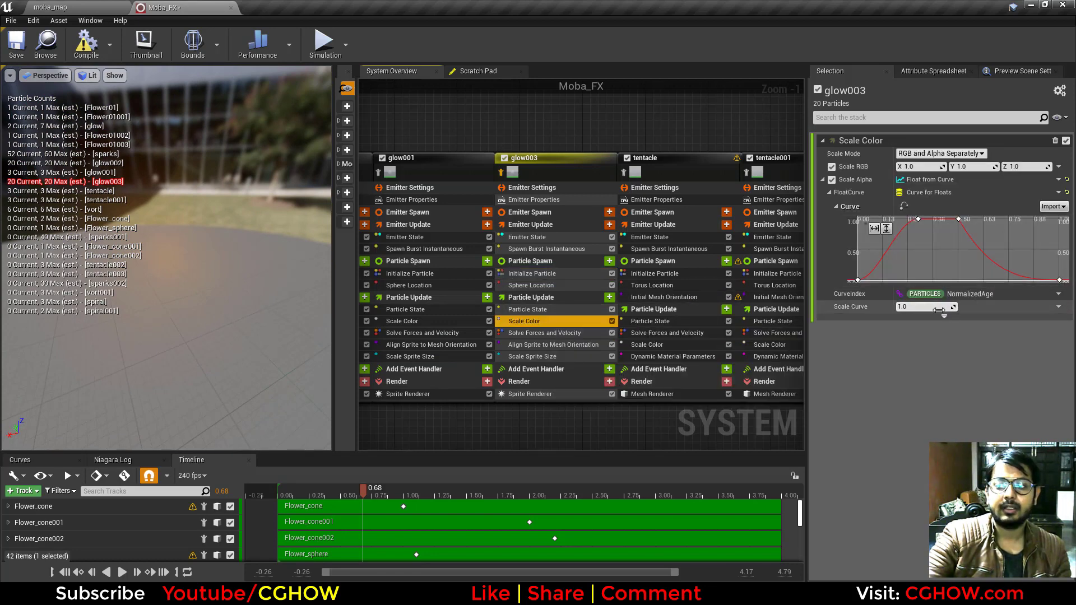
Isolate the tentacle emitter and scrub the timeline from the start to 1.47 to see its tentacle shapes
{"action": "right_click_drag", "start_coordinate": [529, 435], "coordinate": [407, 430]}
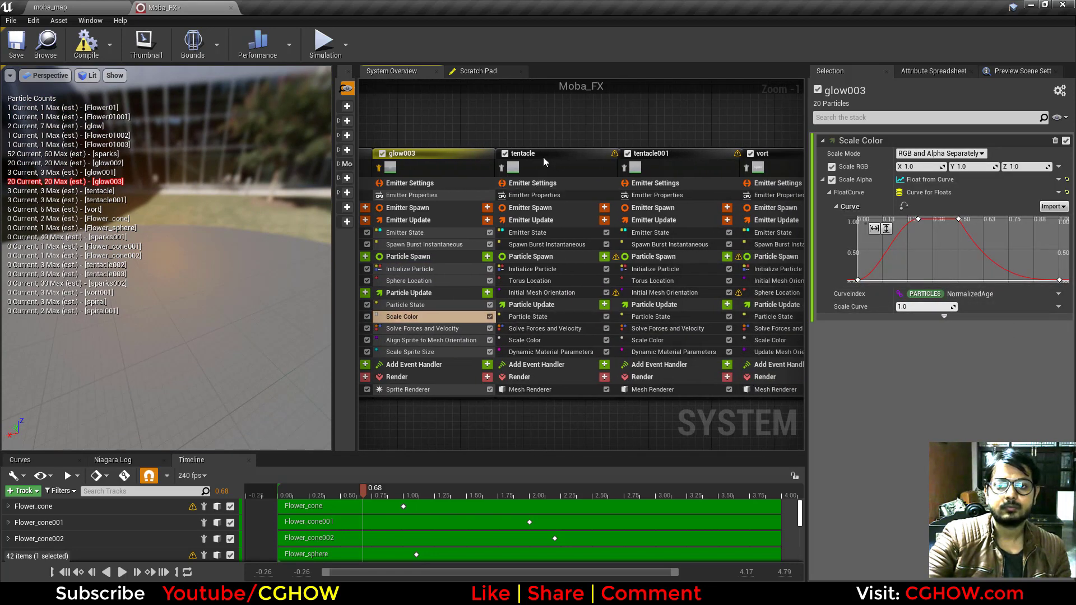
{"action": "left_click", "coordinate": [501, 169]}
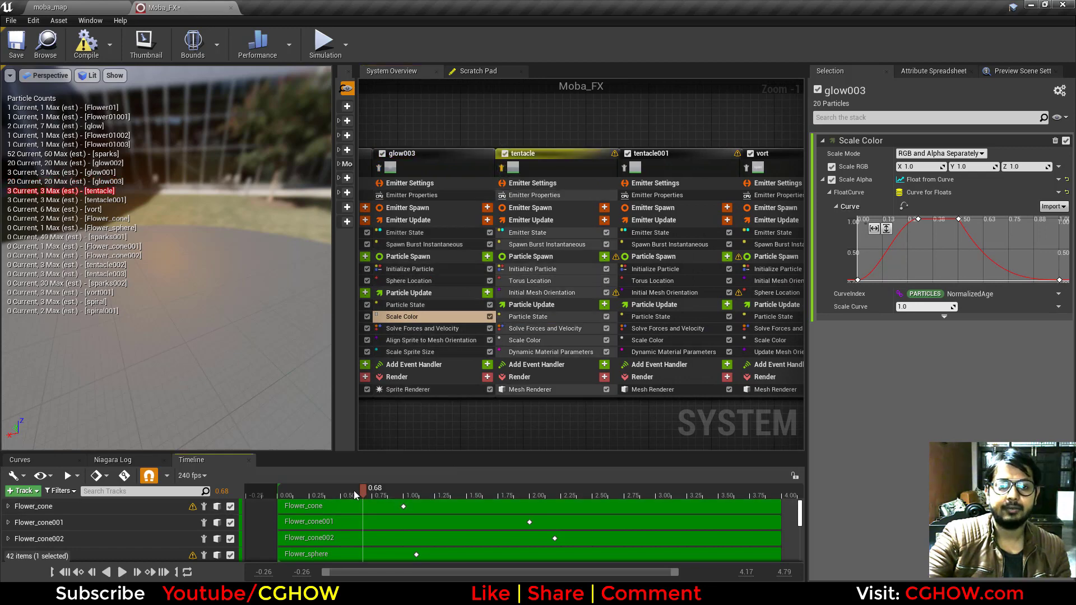
{"action": "left_click", "coordinate": [308, 492]}
{"action": "left_click_drag", "start_coordinate": [382, 506], "coordinate": [445, 507]}
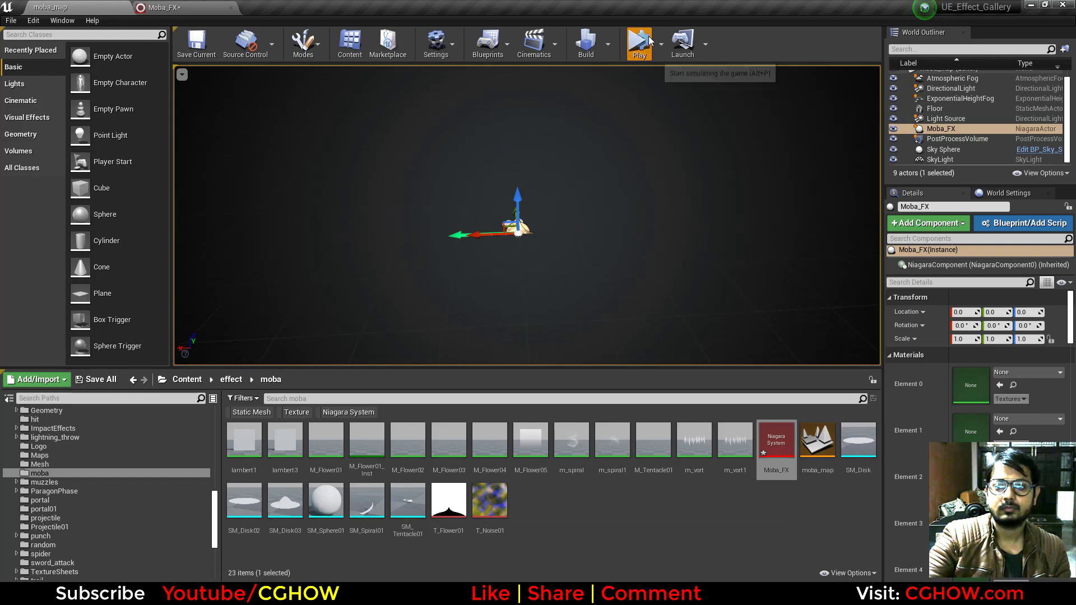
Switch to the moba_map level, simulate it to watch Moba_FX, and stop the simulation
{"action": "left_click", "coordinate": [649, 40]}
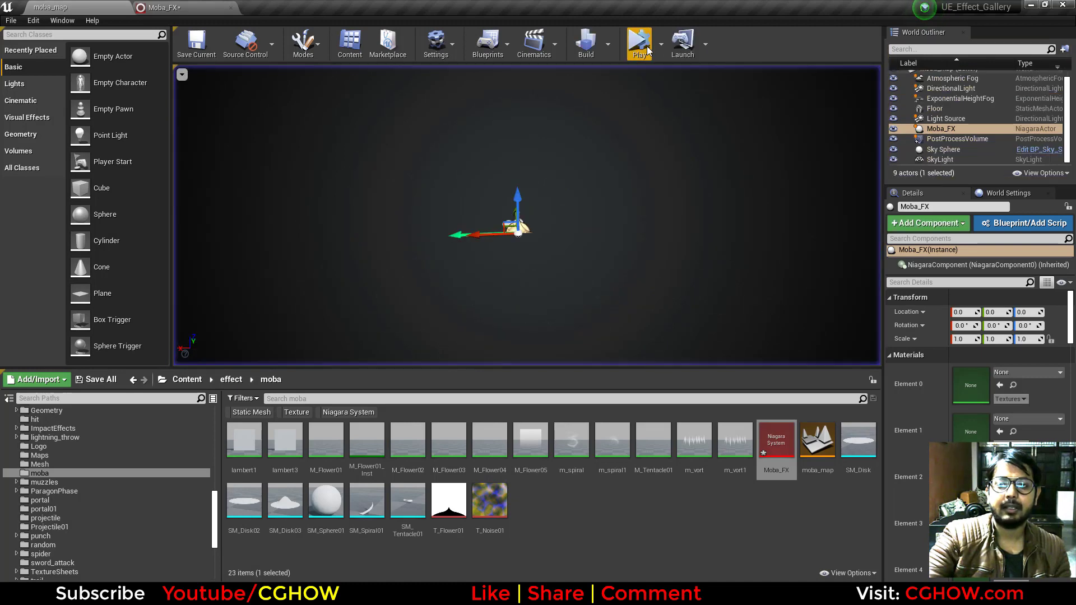
{"action": "left_click", "coordinate": [671, 46]}
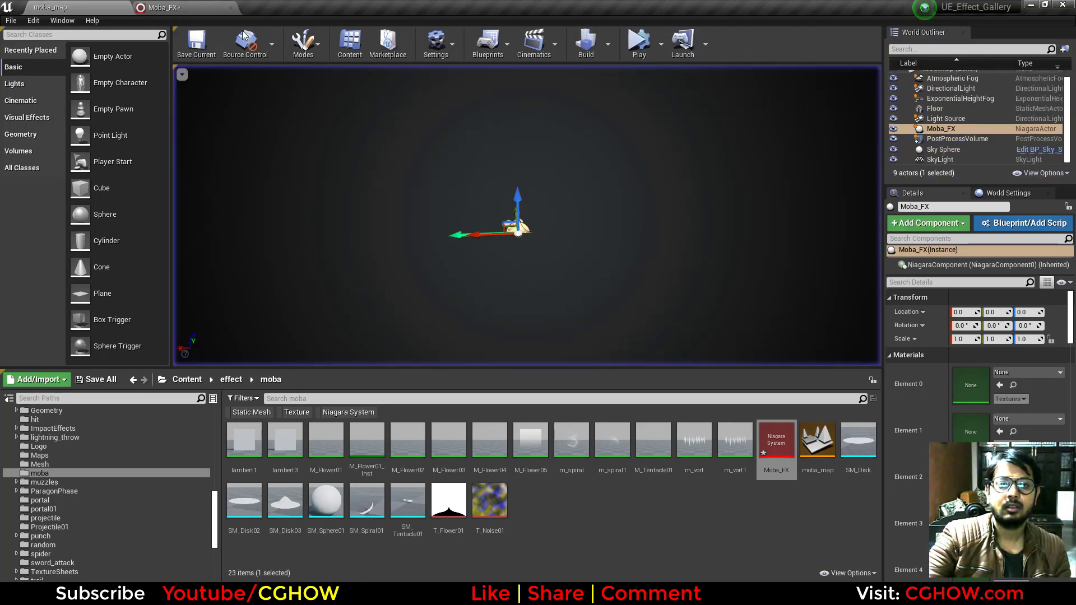
Open the SM_Tentacle01 mesh from tentacle's Mesh Renderer, view it from above, and close the mesh editor
{"action": "left_click", "coordinate": [546, 393]}
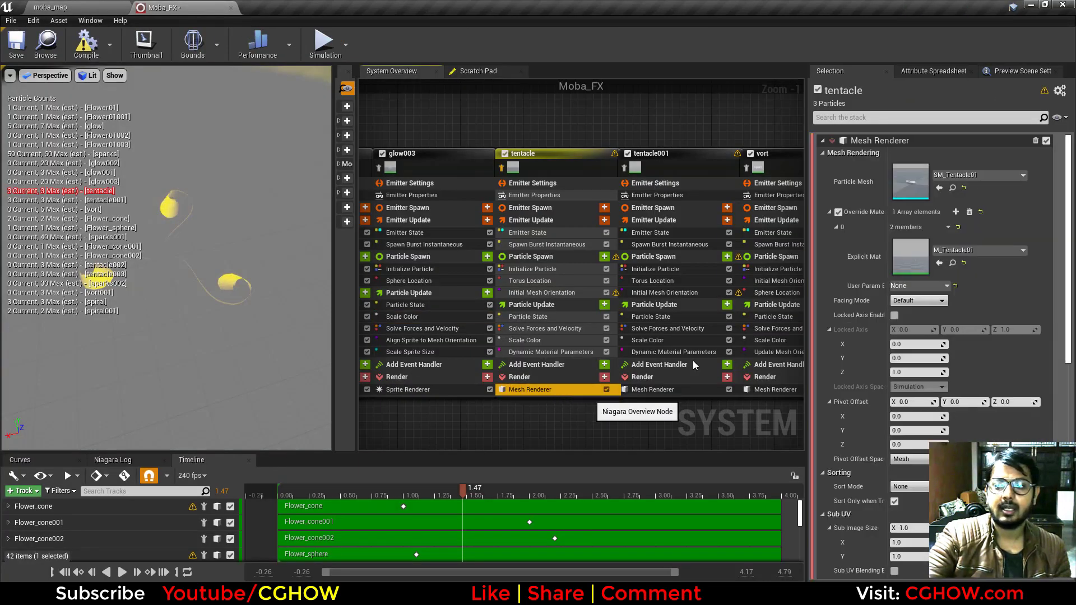
{"action": "double_click", "coordinate": [907, 178]}
{"action": "mouse_move", "coordinate": [355, 283]}
{"action": "right_mouse_down", "text": "alt"}
{"action": "mouse_move", "coordinate": [426, 284]}
{"action": "mouse_move", "coordinate": [370, 283]}
{"action": "right_mouse_up", "text": "alt"}
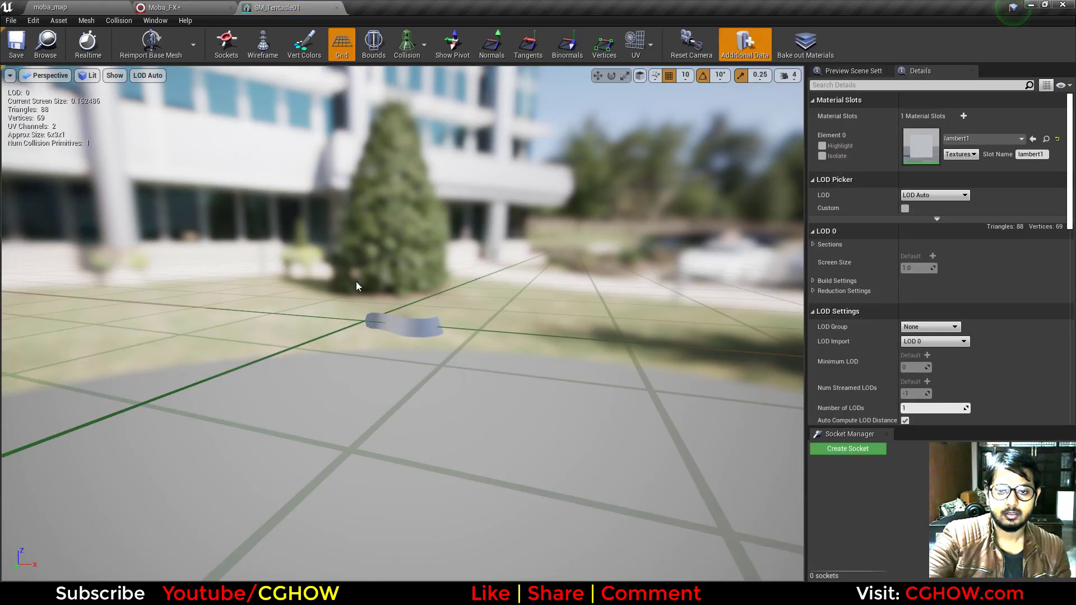
{"action": "left_click_drag", "start_coordinate": [355, 283], "coordinate": [633, 259], "text": "alt"}
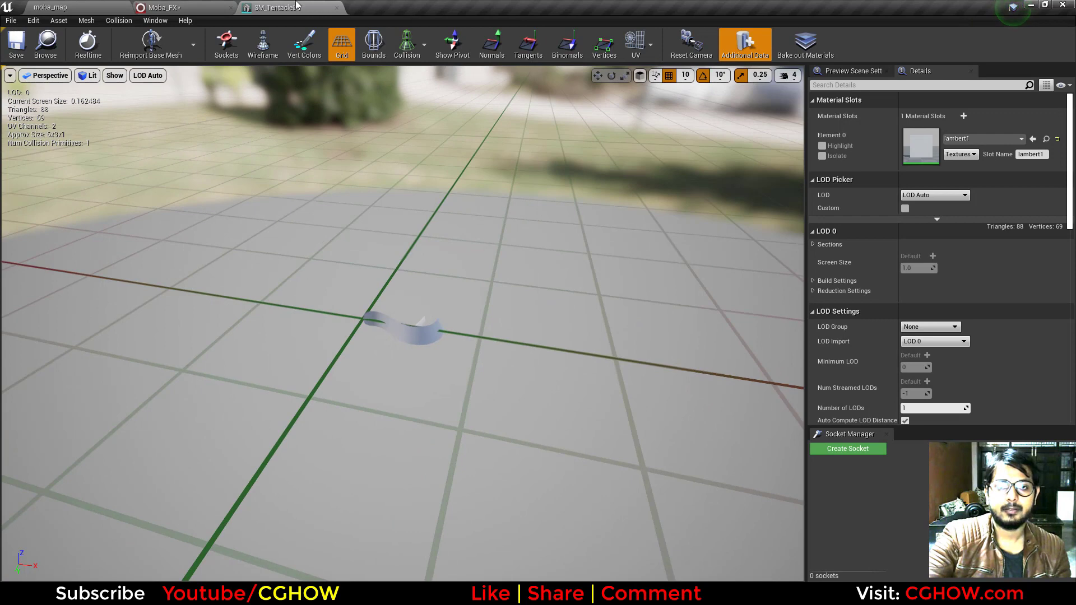
{"action": "left_click", "coordinate": [336, 7]}
Open the M_Tentacle01 material, examine its opacity node network, G mask and Dynamic Parameter node, and close the material editor
{"action": "double_click", "coordinate": [909, 247]}
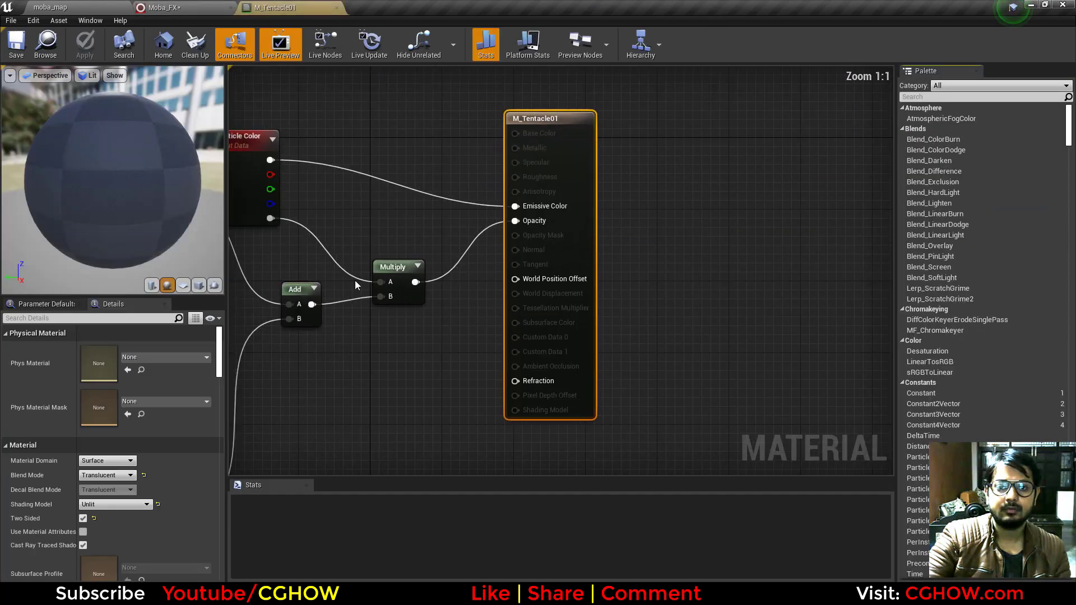
{"action": "scroll", "coordinate": [354, 280], "scroll_direction": "down", "scroll_amount": 5}
{"action": "scroll", "coordinate": [383, 324], "scroll_direction": "up", "scroll_amount": 3}
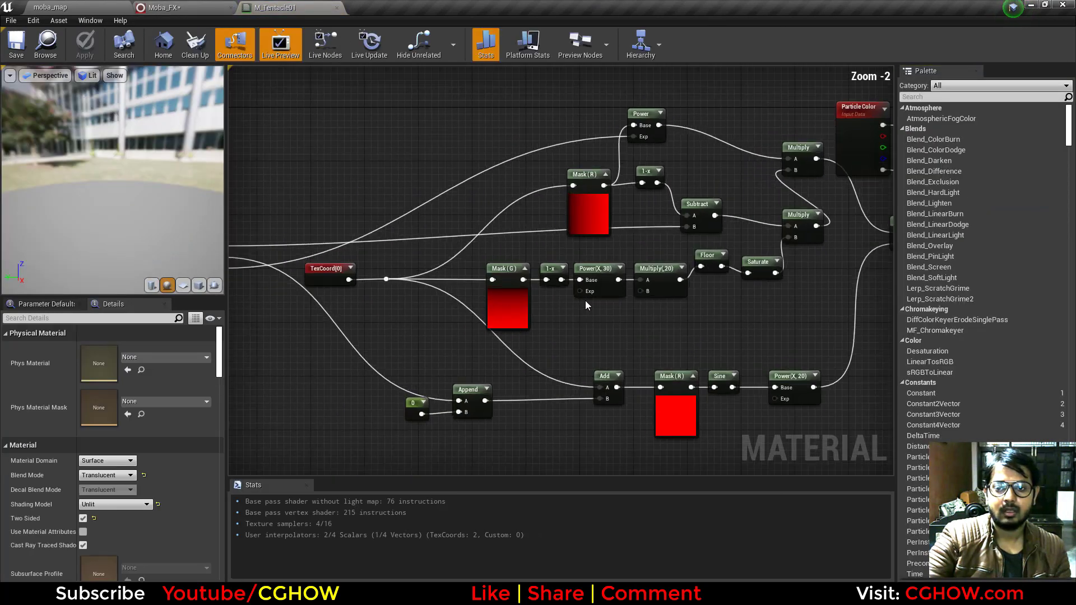
{"action": "left_click", "coordinate": [492, 294]}
{"action": "scroll", "coordinate": [575, 259], "scroll_direction": "down", "scroll_amount": 3}
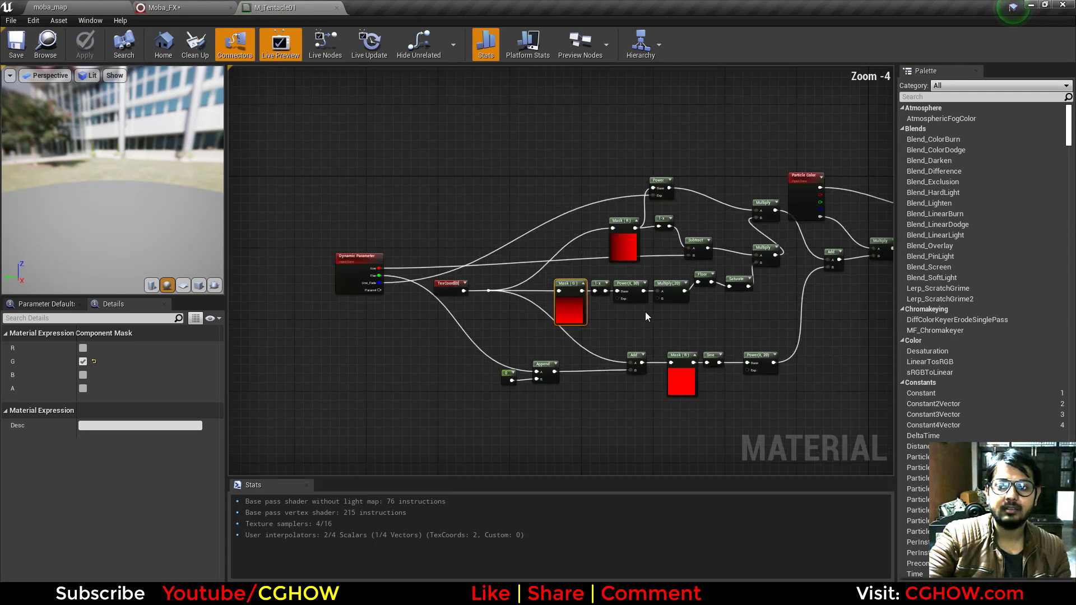
{"action": "scroll", "coordinate": [735, 227], "scroll_direction": "up", "scroll_amount": 2}
{"action": "right_click_drag", "start_coordinate": [345, 288], "coordinate": [587, 272]}
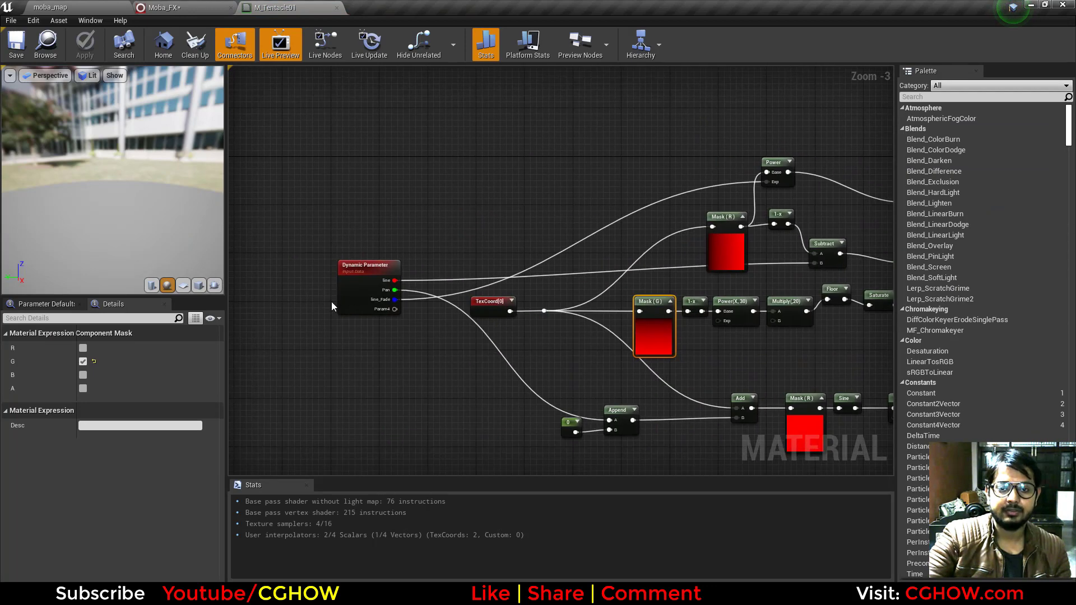
{"action": "left_click", "coordinate": [362, 288]}
{"action": "right_click_drag", "start_coordinate": [706, 311], "coordinate": [597, 289]}
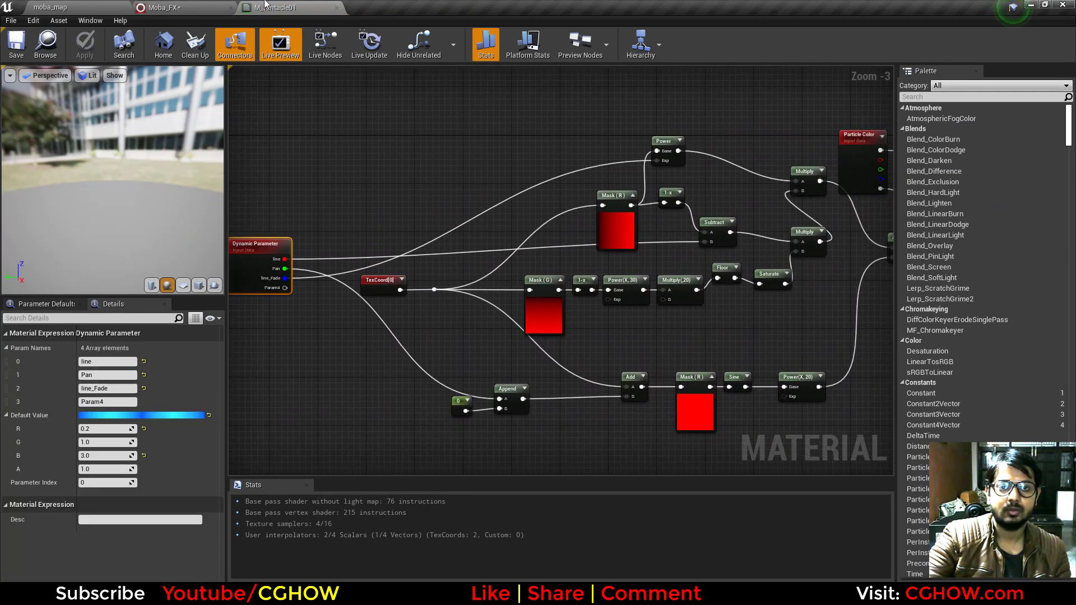
{"action": "left_click", "coordinate": [336, 7]}
Review tentacle's Dynamic Material Parameters curves, Spawn Burst Instantaneous, Torus Location and Initial Mesh Orientation settings
{"action": "left_click", "coordinate": [549, 352]}
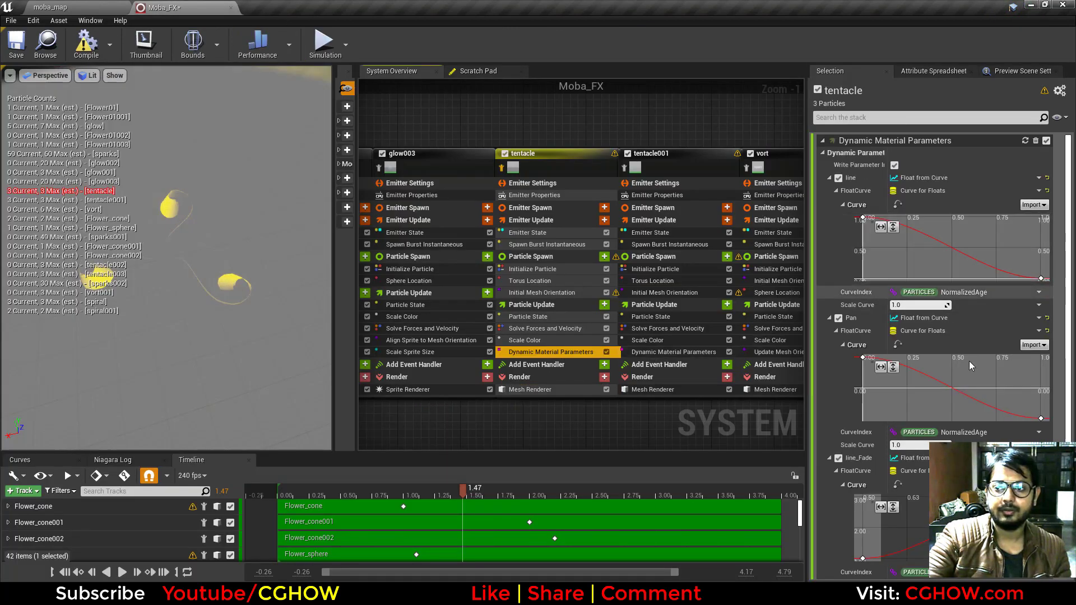
{"action": "left_click", "coordinate": [550, 246]}
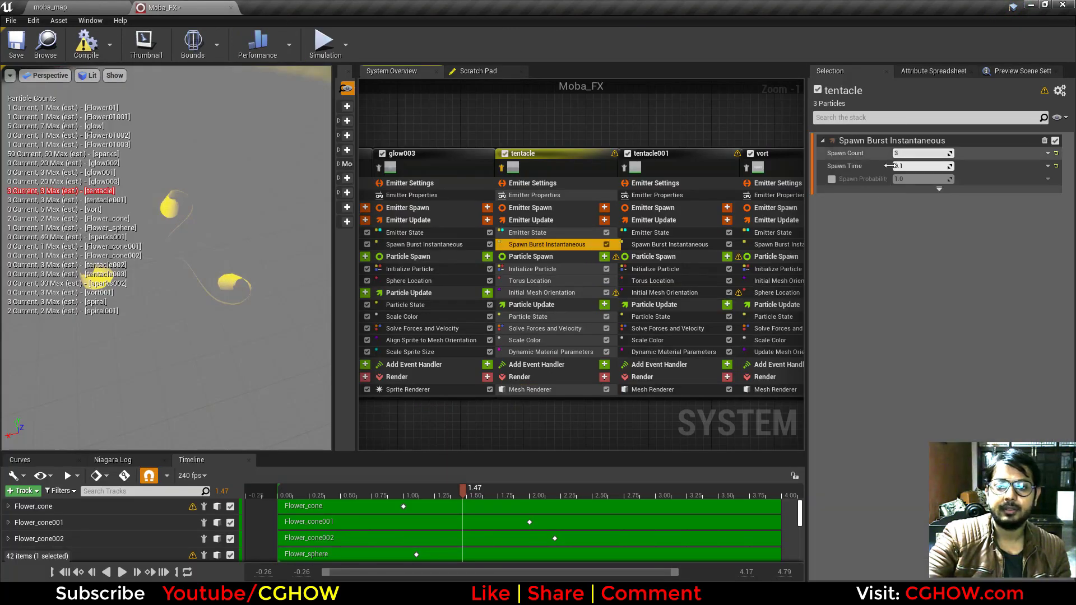
{"action": "left_click", "coordinate": [542, 280]}
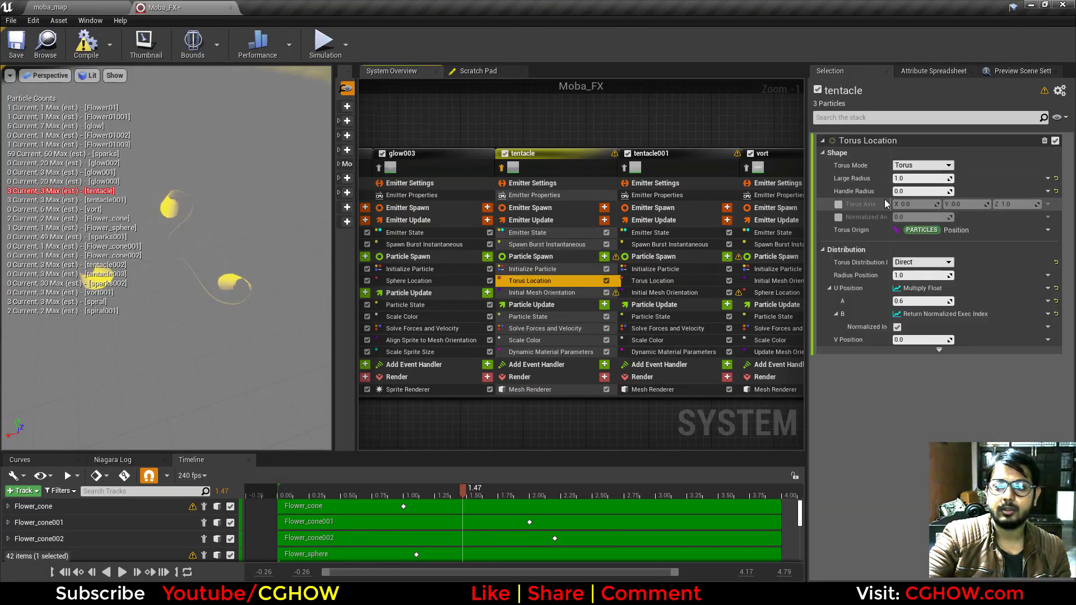
{"action": "left_click", "coordinate": [541, 292]}
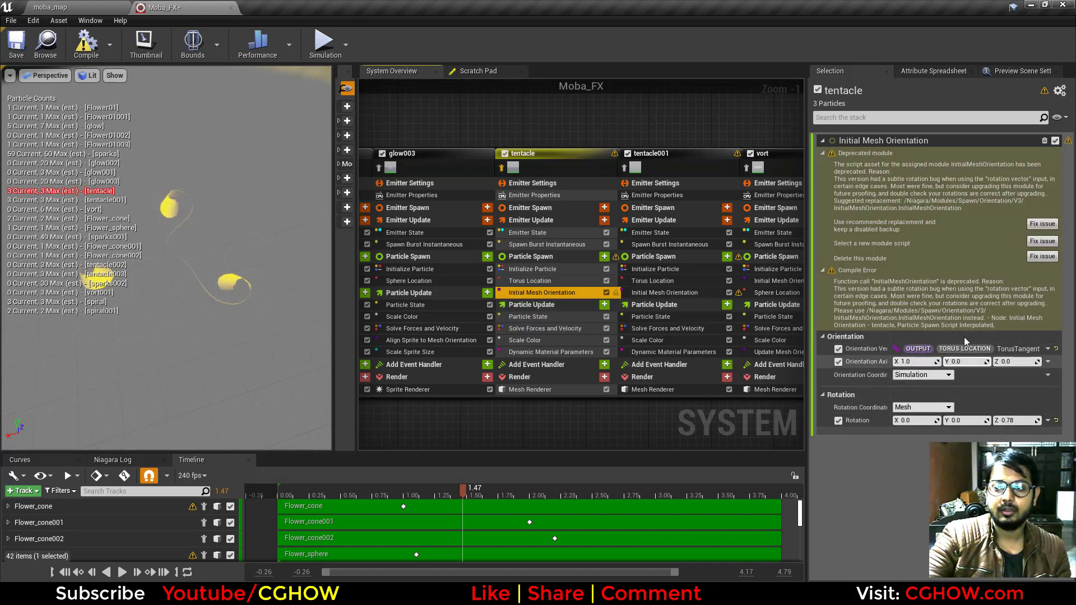
{"action": "left_click", "coordinate": [588, 280]}
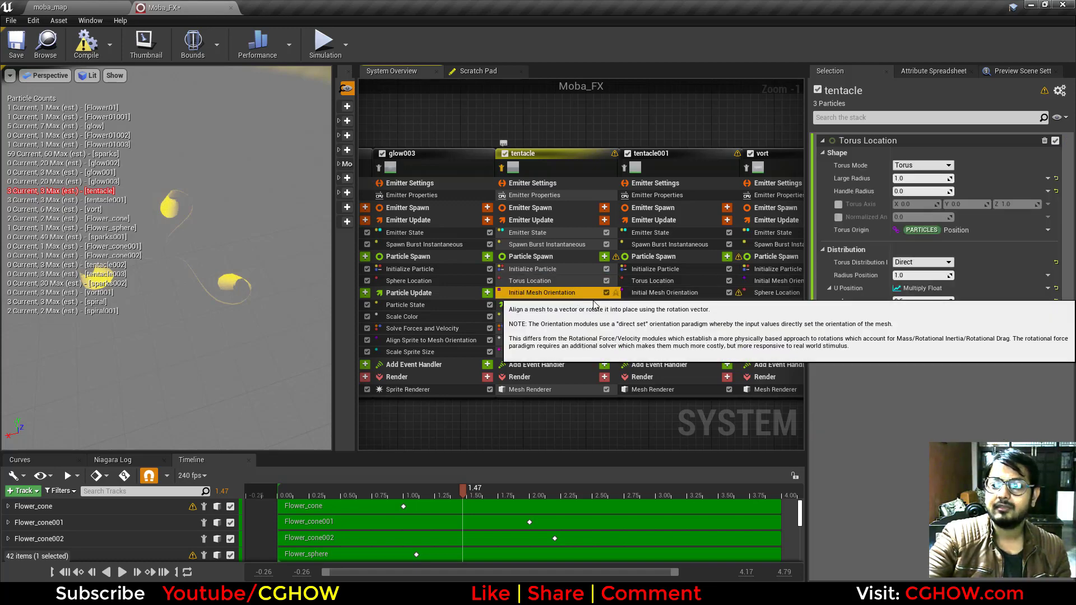
{"action": "left_click", "coordinate": [615, 294]}
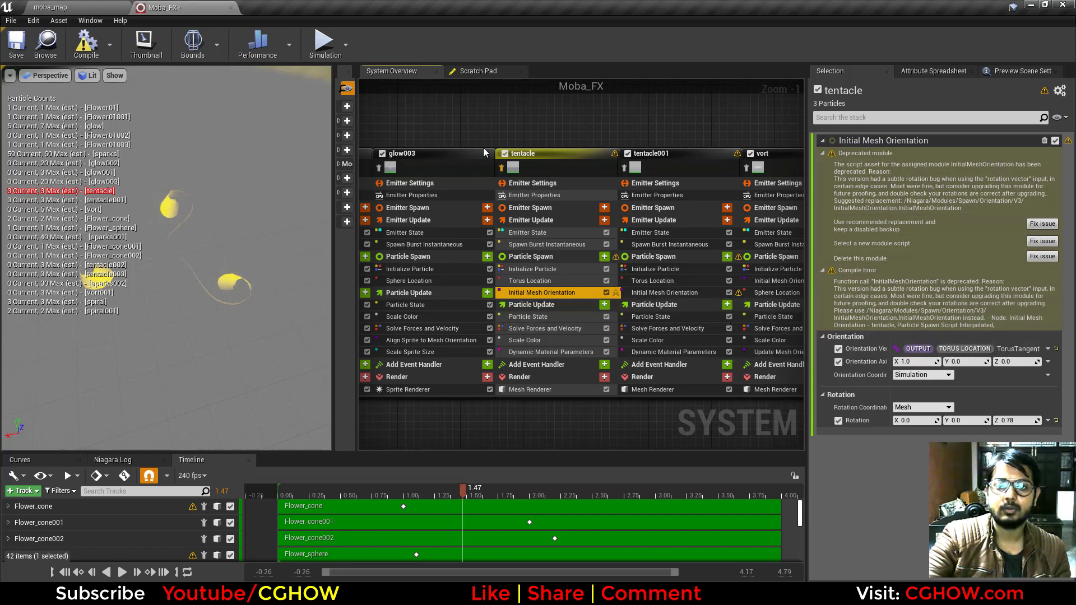
{"action": "right_click_drag", "start_coordinate": [483, 152], "coordinate": [477, 120]}
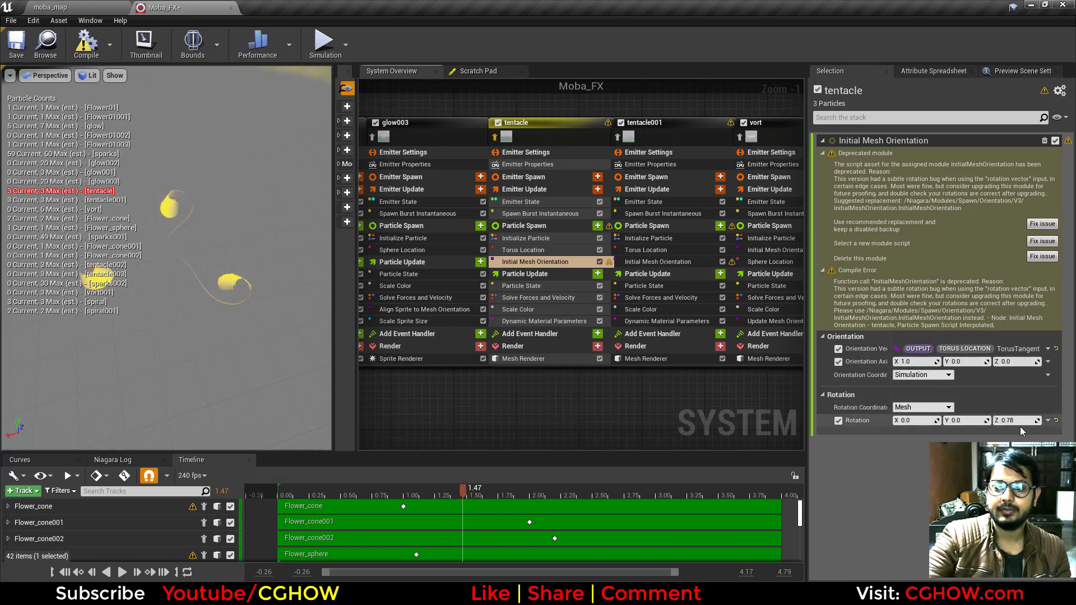
Scrub the timeline around 1.09 to watch the tentacles grow and fade, and review tentacle's Scale Color alpha curve
{"action": "left_click", "coordinate": [416, 495]}
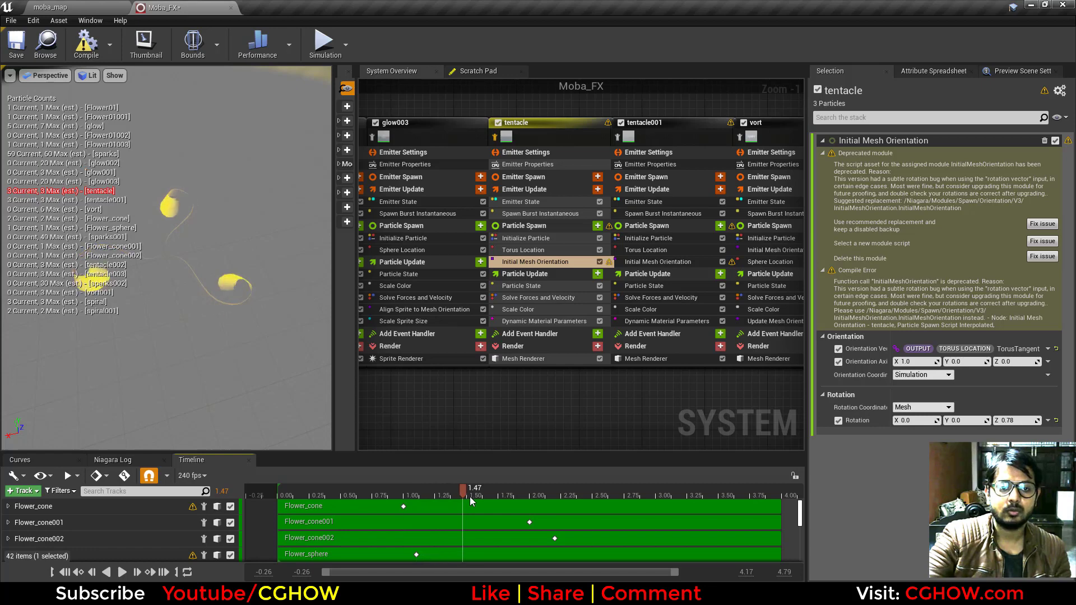
{"action": "left_click_drag", "start_coordinate": [428, 502], "coordinate": [414, 505]}
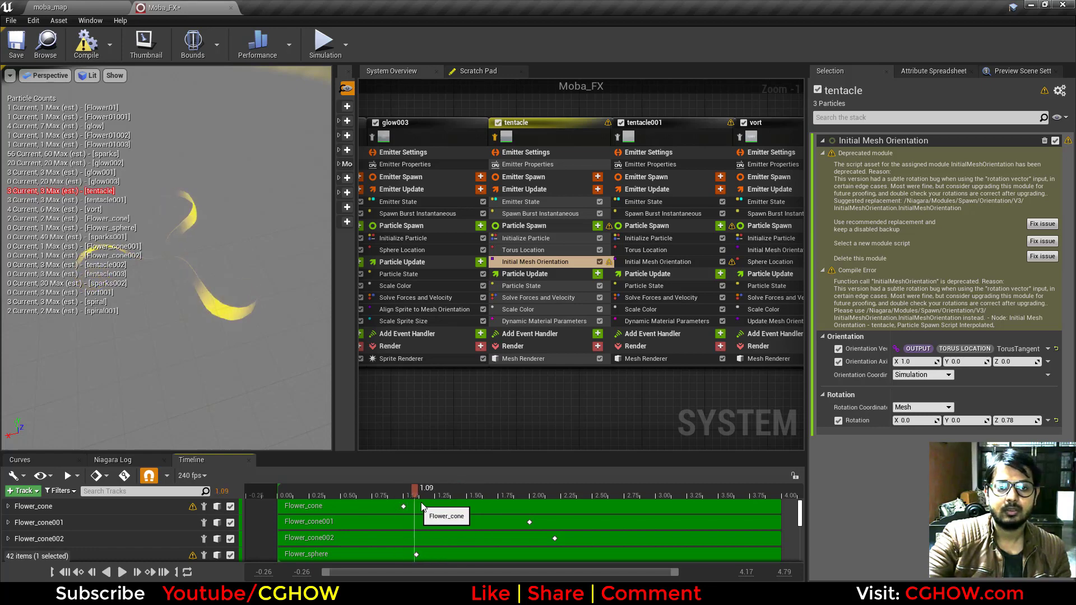
{"action": "left_click", "coordinate": [537, 310]}
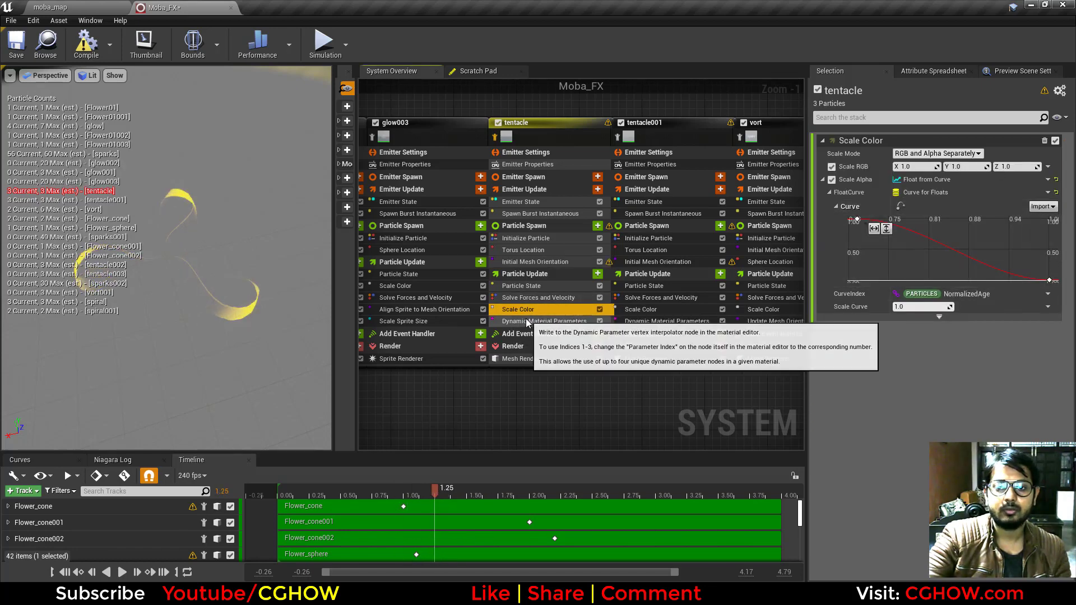
Review tentacle's Dynamic Material Parameters curves and scrub the timeline to watch the tentacles grow and fade
{"action": "left_click", "coordinate": [526, 322]}
{"action": "left_click", "coordinate": [409, 494]}
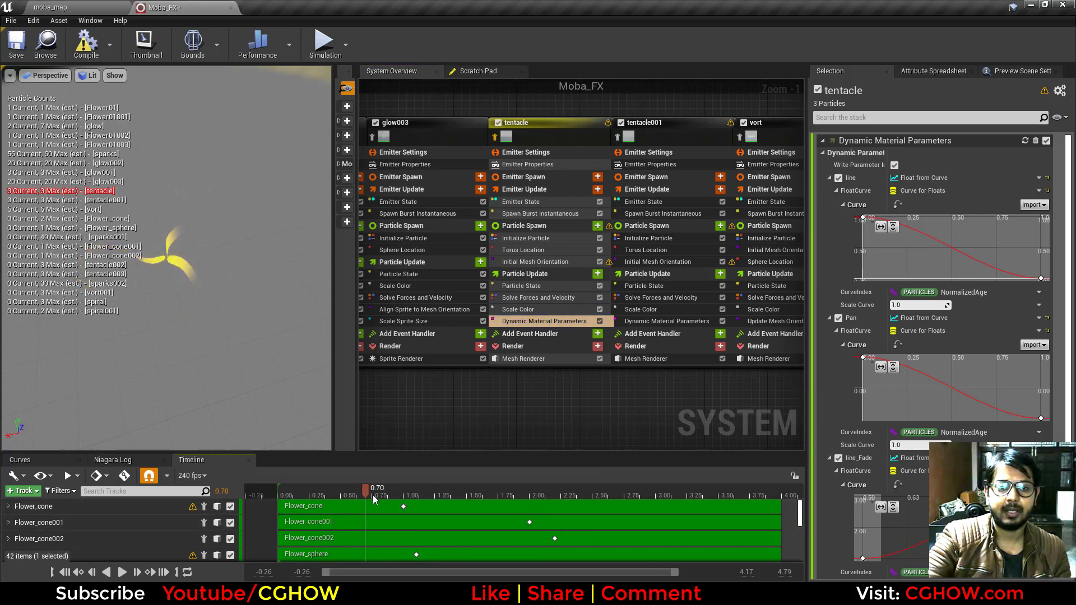
{"action": "left_click_drag", "start_coordinate": [373, 499], "coordinate": [470, 505]}
{"action": "left_click_drag", "start_coordinate": [572, 501], "coordinate": [579, 501]}
Isolate the tentacle001 emitter and scrub the timeline to about 1.16 to view its tentacles alone
{"action": "right_click_drag", "start_coordinate": [580, 417], "coordinate": [442, 420]}
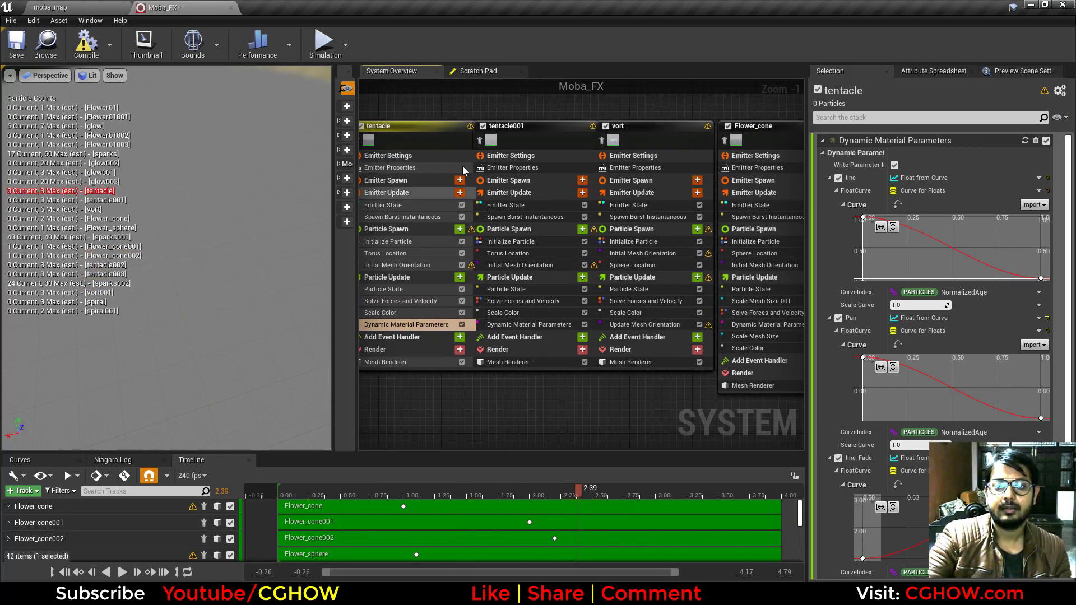
{"action": "left_click", "coordinate": [480, 141]}
{"action": "left_click_drag", "start_coordinate": [522, 488], "coordinate": [425, 504]}
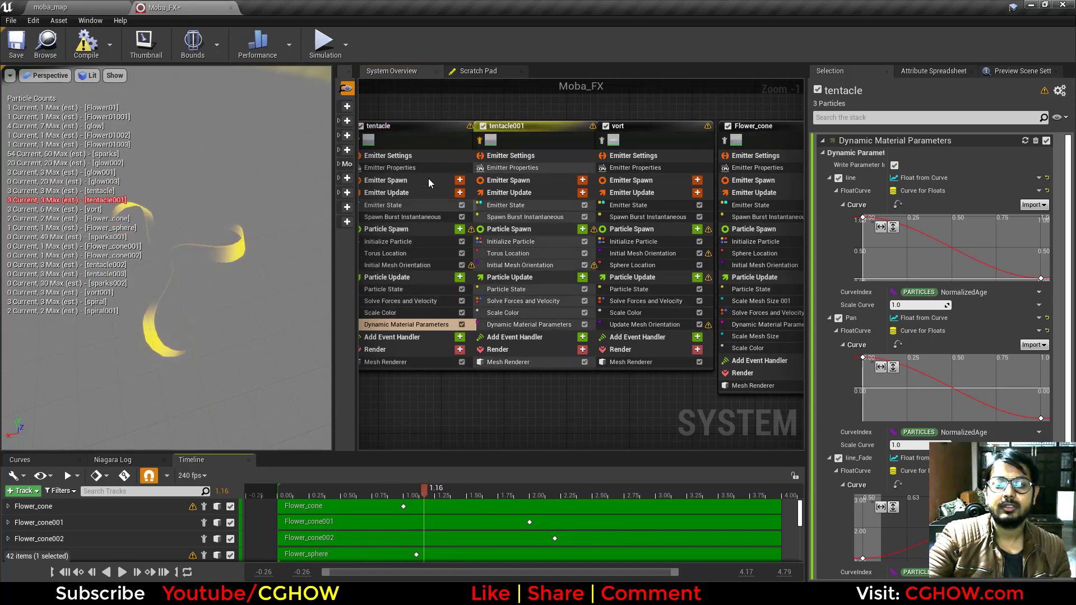
Isolate the tentacle and tentacle001 emitters together and scrub the timeline to about 1.30 to compare them
{"action": "right_click_drag", "start_coordinate": [449, 116], "coordinate": [484, 147]}
{"action": "right_click", "coordinate": [575, 164]}
{"action": "left_click_drag", "start_coordinate": [577, 166], "coordinate": [552, 176]}
{"action": "left_click", "coordinate": [456, 148]}
{"action": "right_click", "coordinate": [552, 176]}
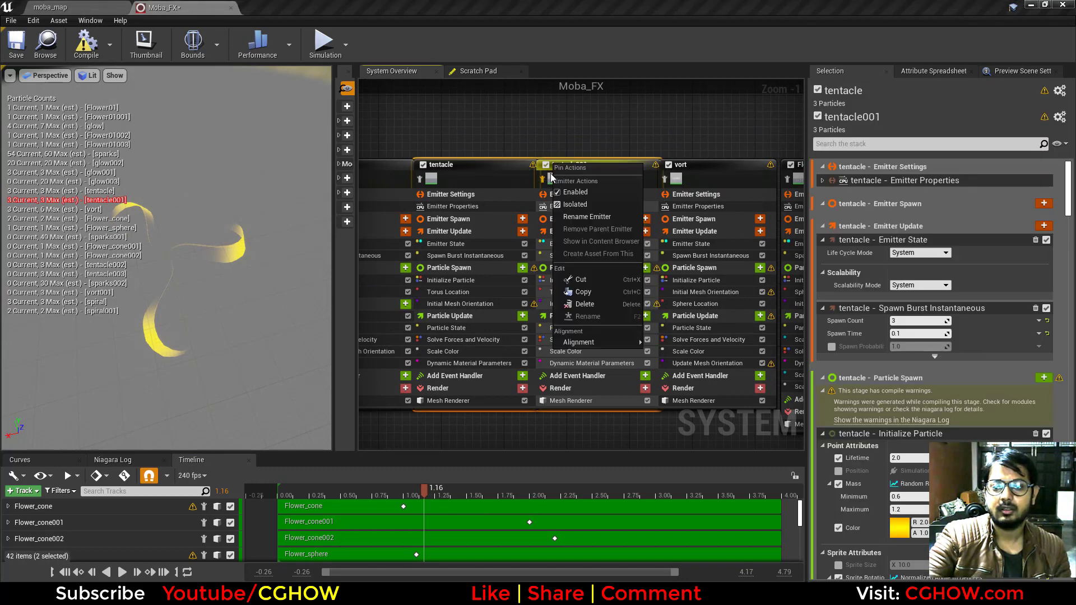
{"action": "left_click", "coordinate": [582, 204]}
{"action": "left_click_drag", "start_coordinate": [431, 492], "coordinate": [448, 515]}
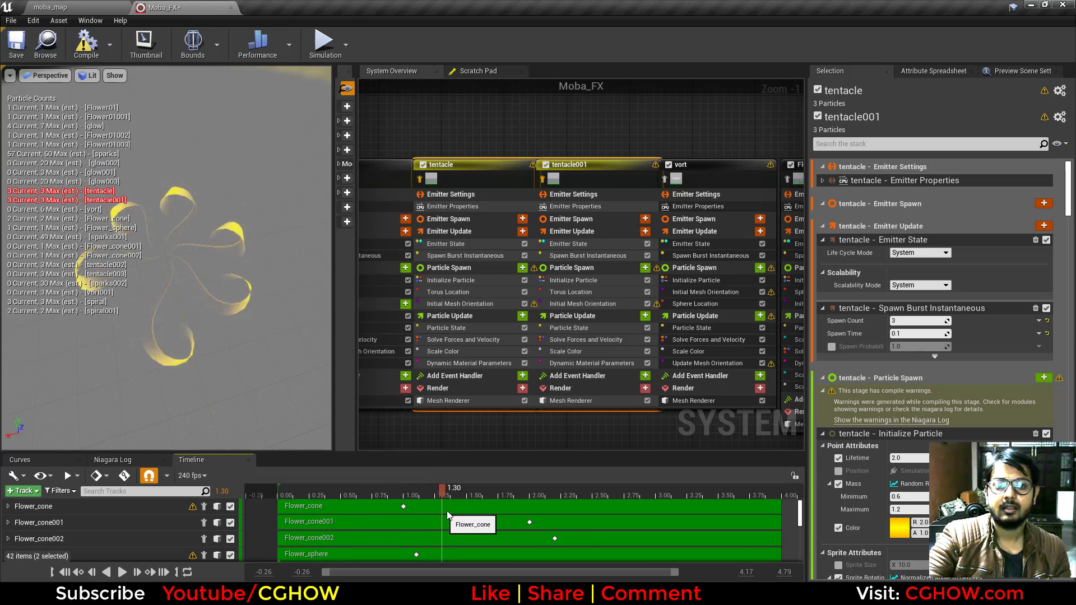
Turn off the tentacle isolation and review tentacle001's Spawn Burst Instantaneous and Initial Mesh Orientation settings
{"action": "left_click", "coordinate": [542, 179]}
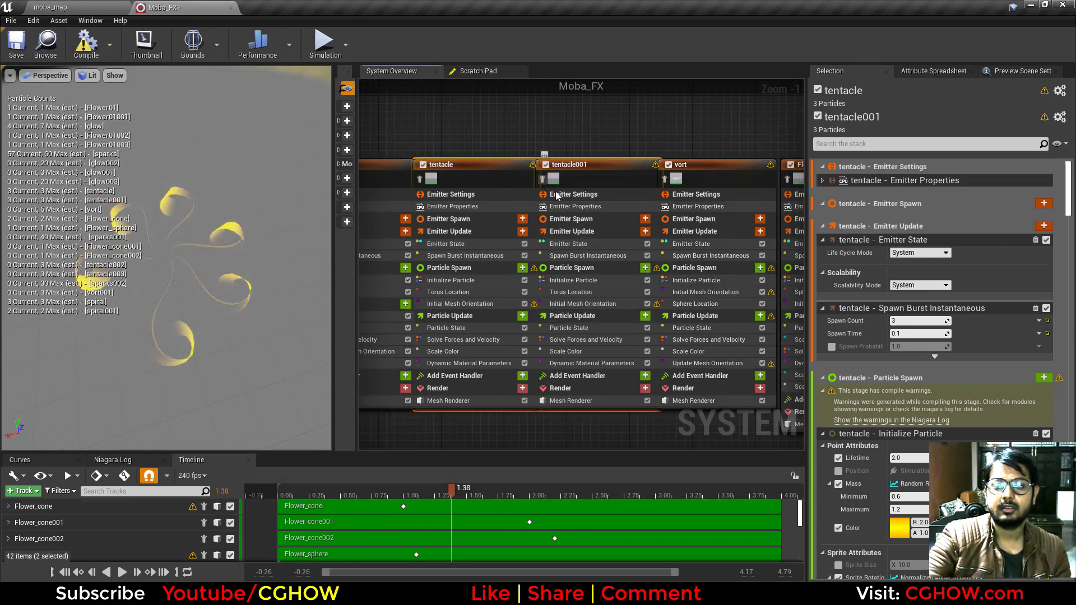
{"action": "left_click", "coordinate": [600, 257]}
{"action": "left_click", "coordinate": [601, 303]}
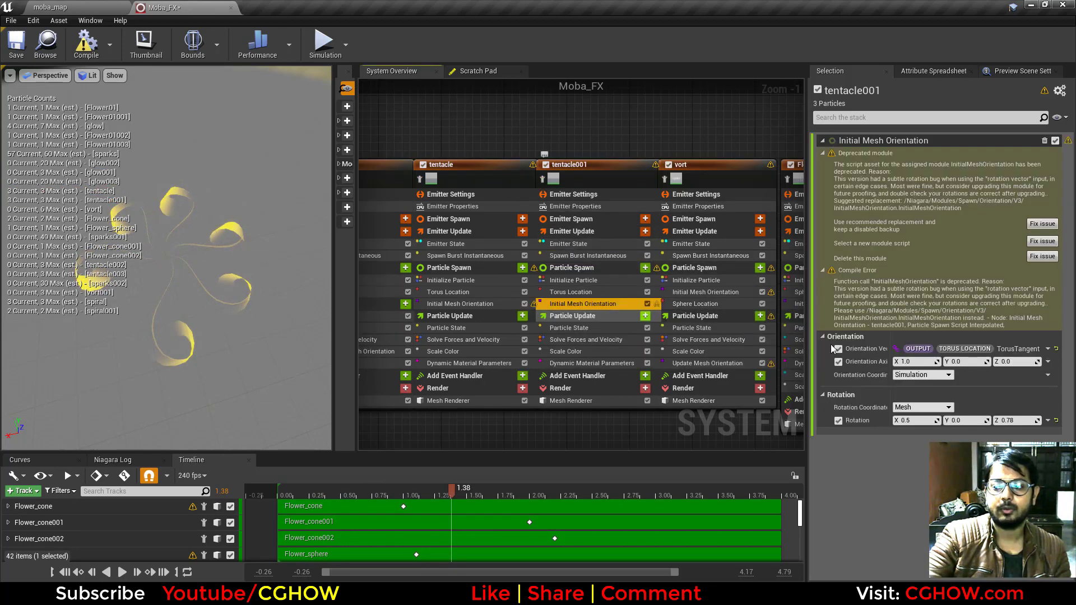
Isolate the vort emitter, simulate moba_map to watch the vortex in the level, and return to the Moba_FX system
{"action": "right_click_drag", "start_coordinate": [605, 423], "coordinate": [484, 415]}
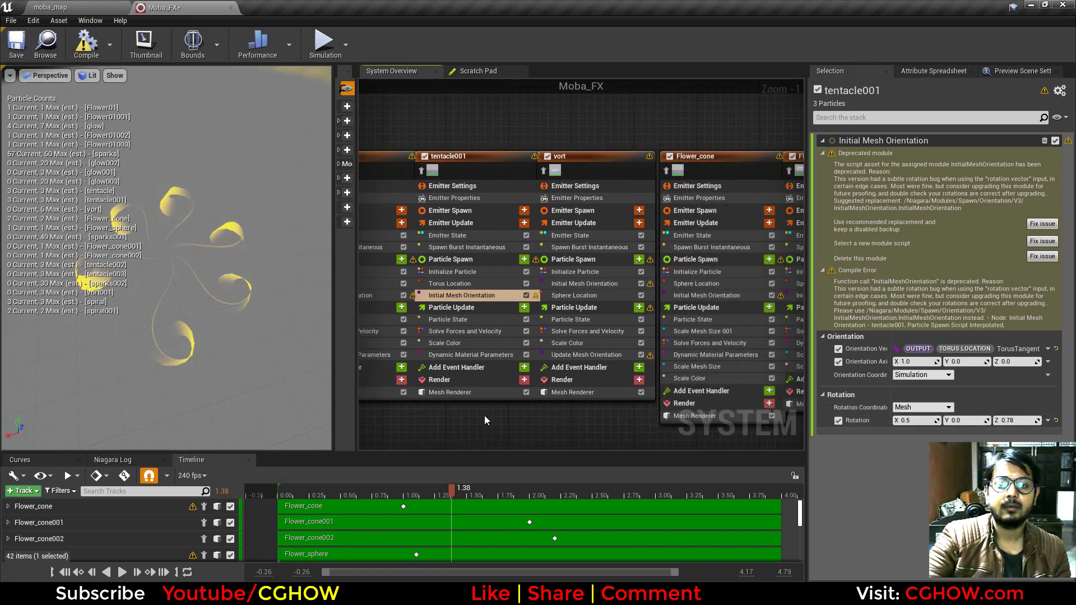
{"action": "left_click", "coordinate": [544, 172]}
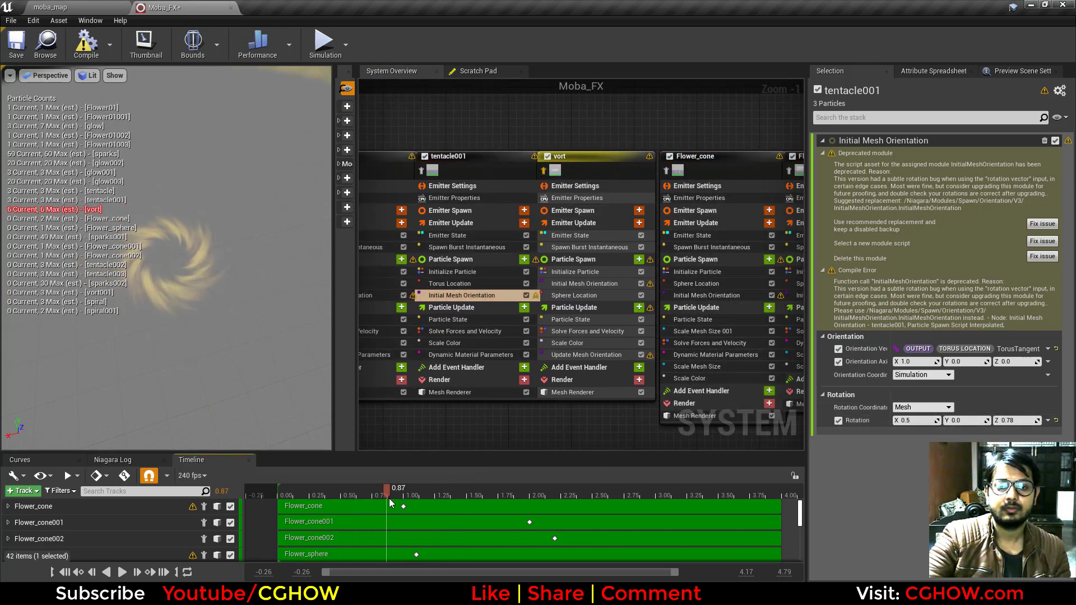
{"action": "left_click", "coordinate": [49, 7]}
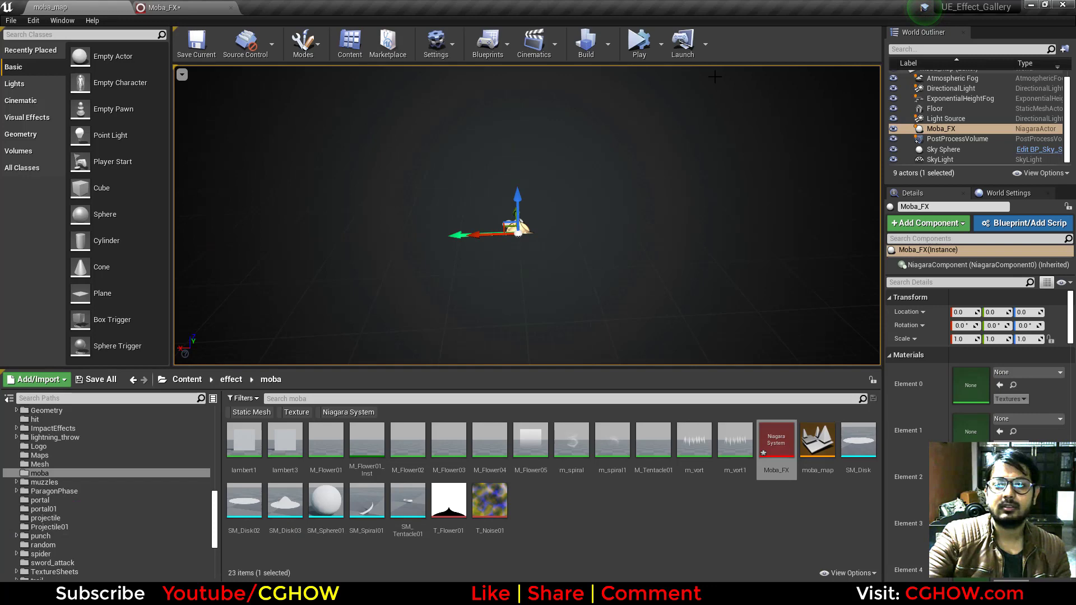
{"action": "left_click", "coordinate": [639, 40]}
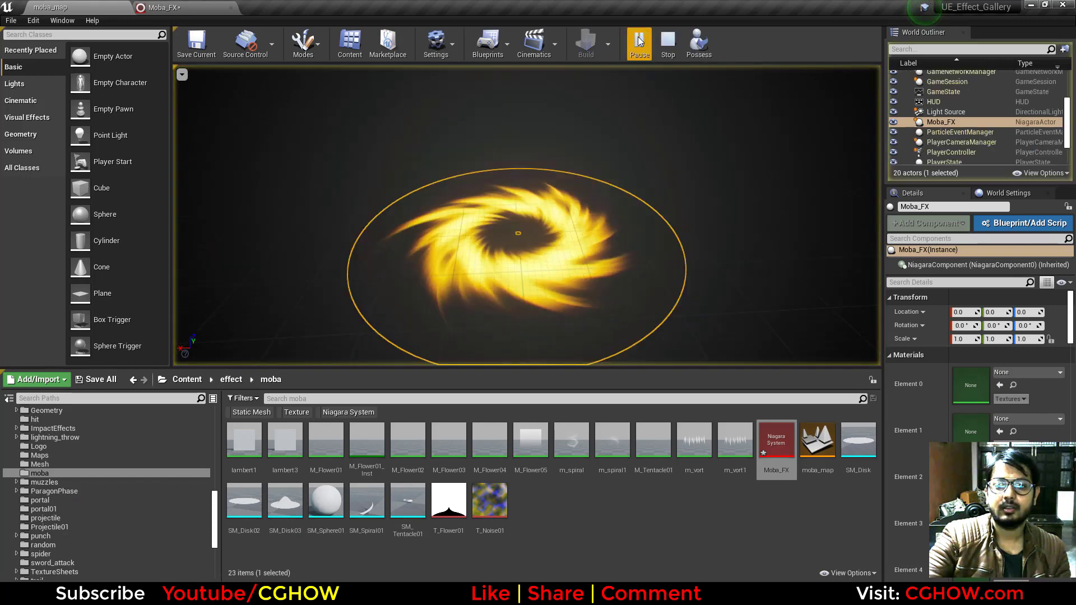
{"action": "left_click", "coordinate": [208, 4]}
Open the SM_Disk02 mesh from vort's Mesh Renderer and display its UV Channel 0
{"action": "right_click_drag", "start_coordinate": [580, 418], "coordinate": [492, 395]}
{"action": "left_click", "coordinate": [504, 370]}
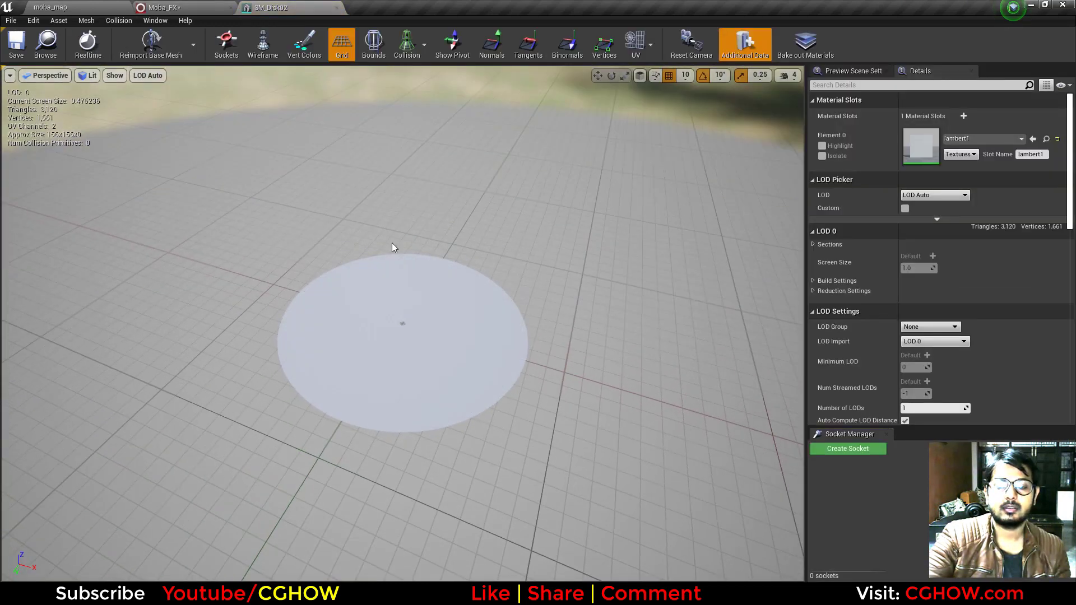
{"action": "left_click", "coordinate": [650, 45]}
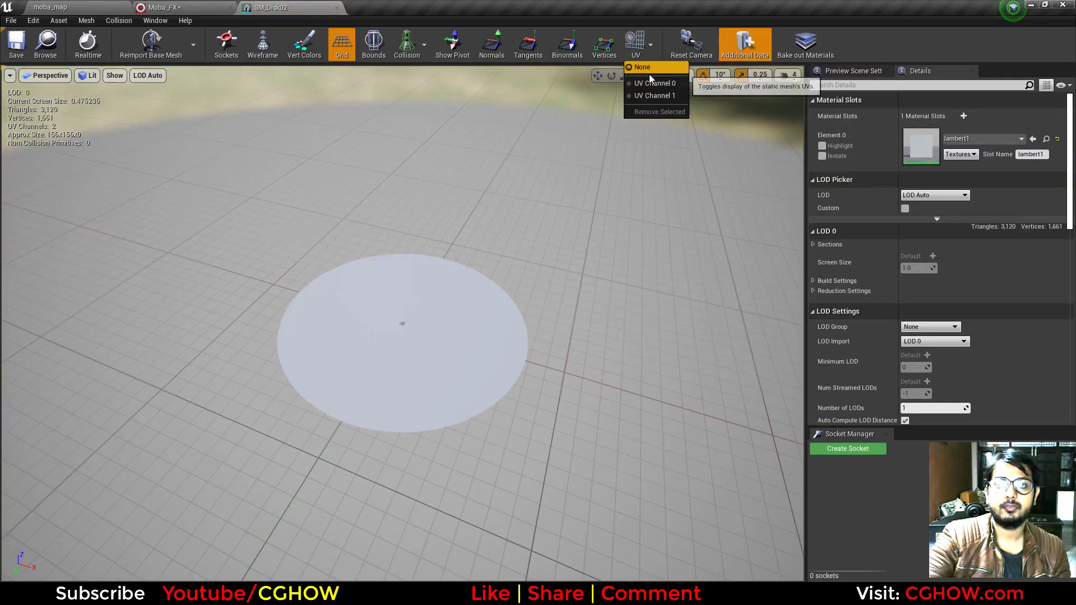
{"action": "left_click", "coordinate": [644, 83]}
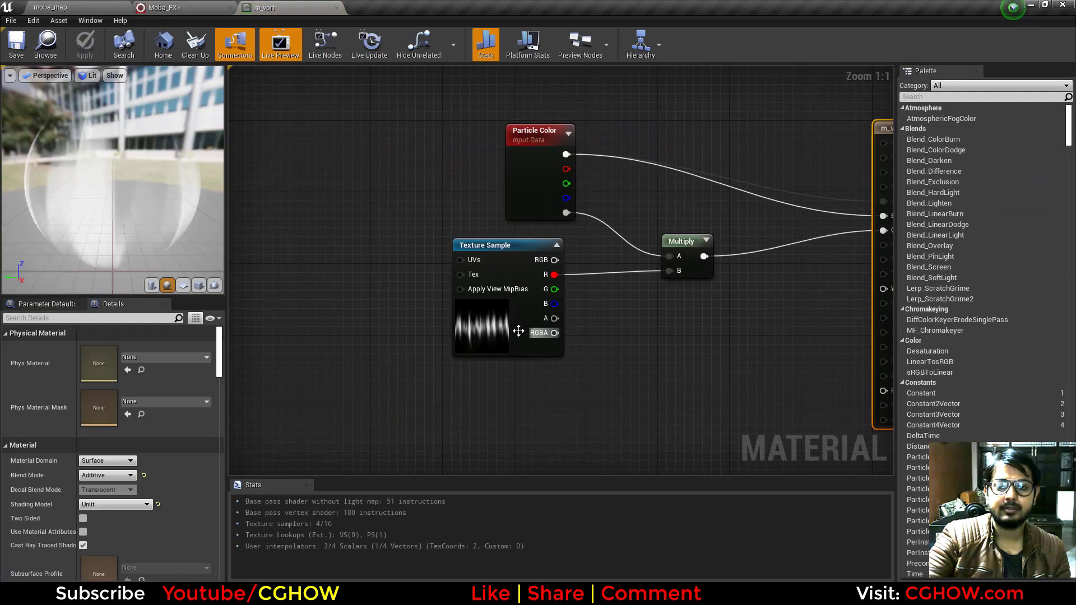
Inspect the T_Rays texture used by the m_vort material's Texture Sample node, and close the texture and material editors
{"action": "left_click", "coordinate": [493, 245]}
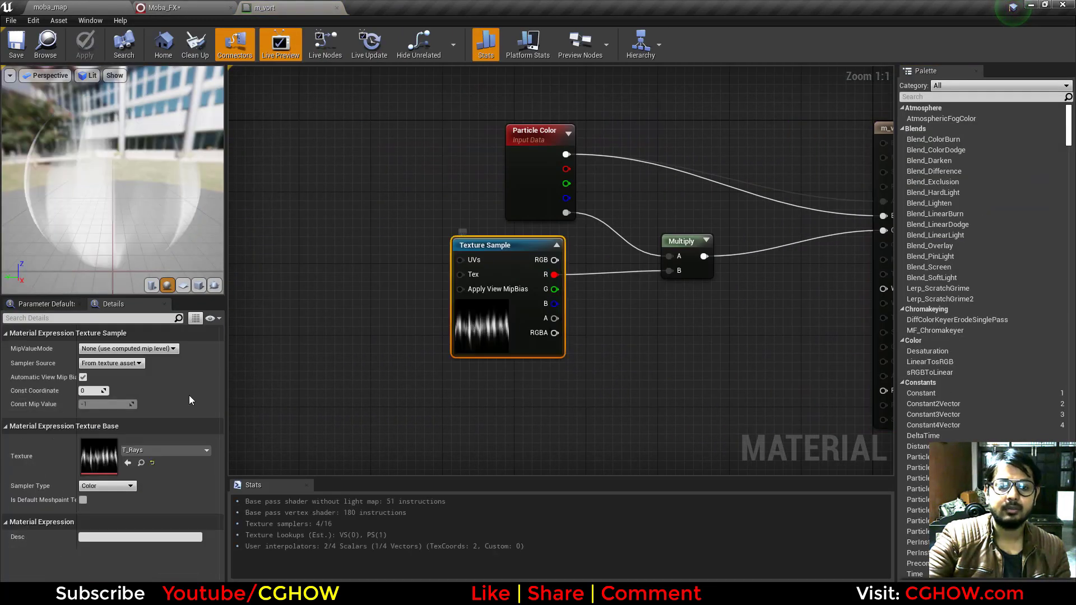
{"action": "double_click", "coordinate": [86, 458]}
{"action": "middle_click", "coordinate": [363, 4]}
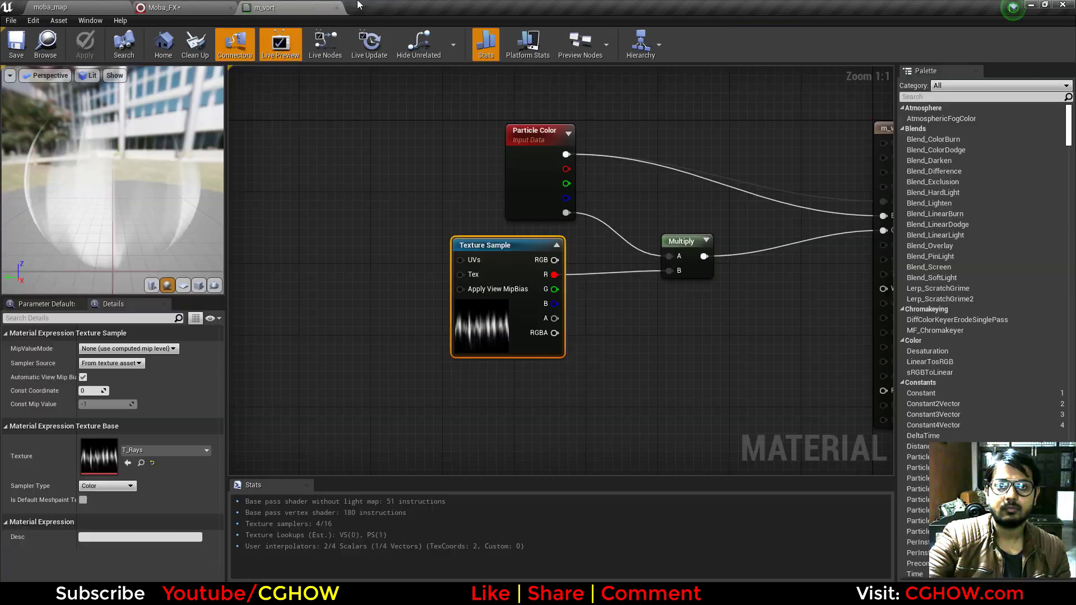
{"action": "middle_click", "coordinate": [303, 5]}
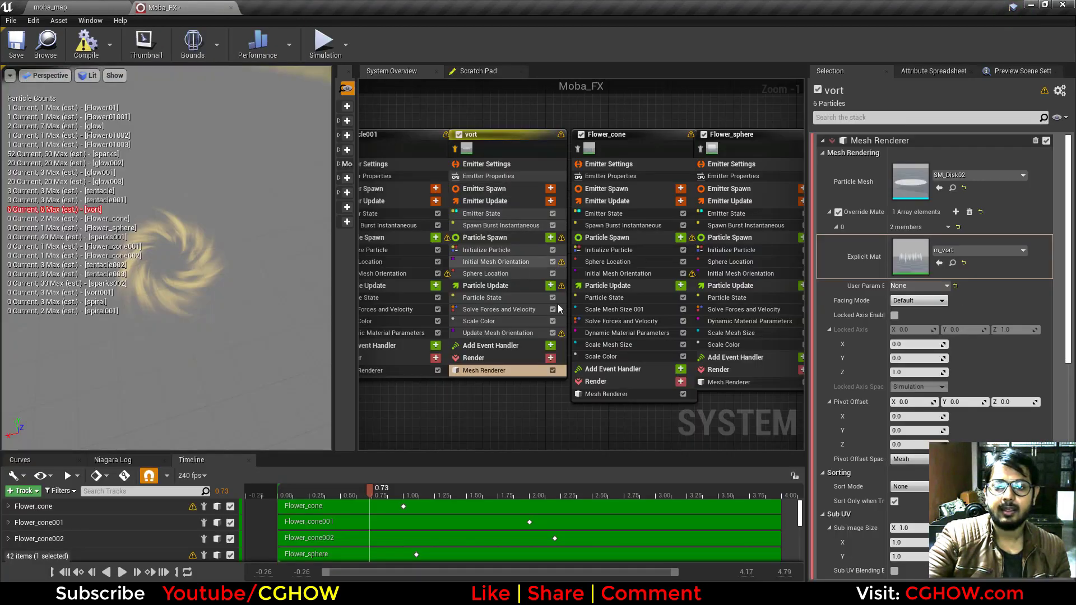
Review vort's Spawn Burst Instantaneous, Initialize Particle, Scale Color and Update Mesh Orientation settings, and scrub the timeline to watch the rotation
{"action": "left_click", "coordinate": [500, 224]}
{"action": "left_click", "coordinate": [486, 250]}
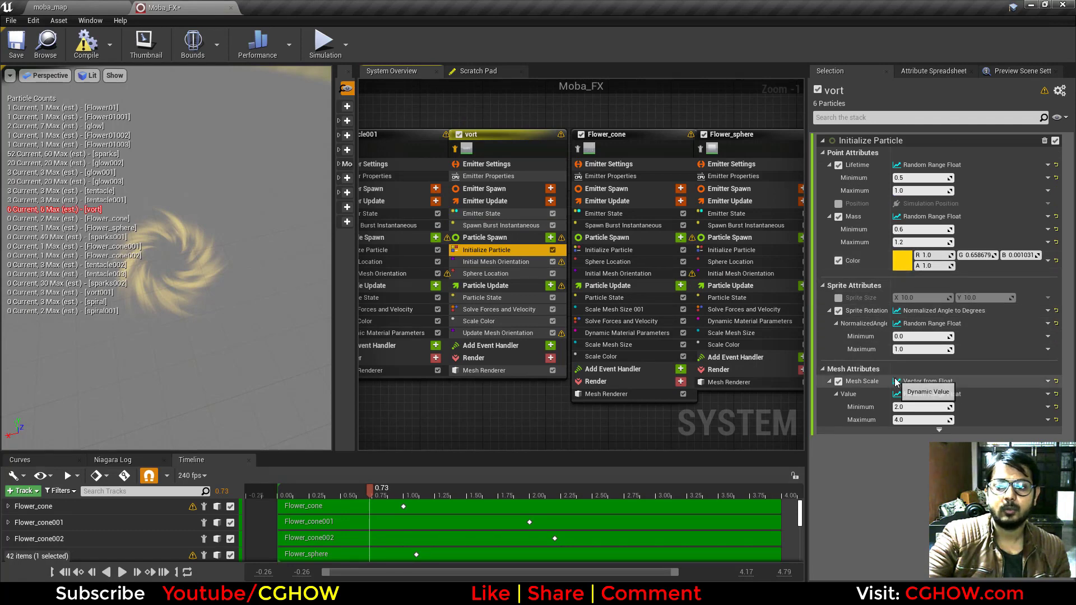
{"action": "left_click", "coordinate": [480, 321]}
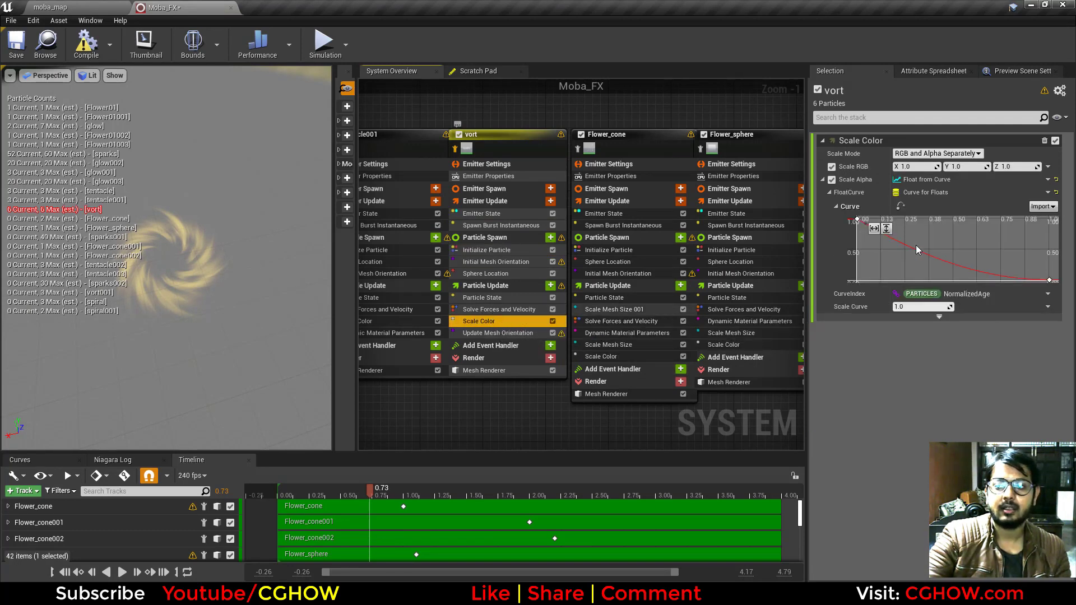
{"action": "left_click", "coordinate": [496, 334]}
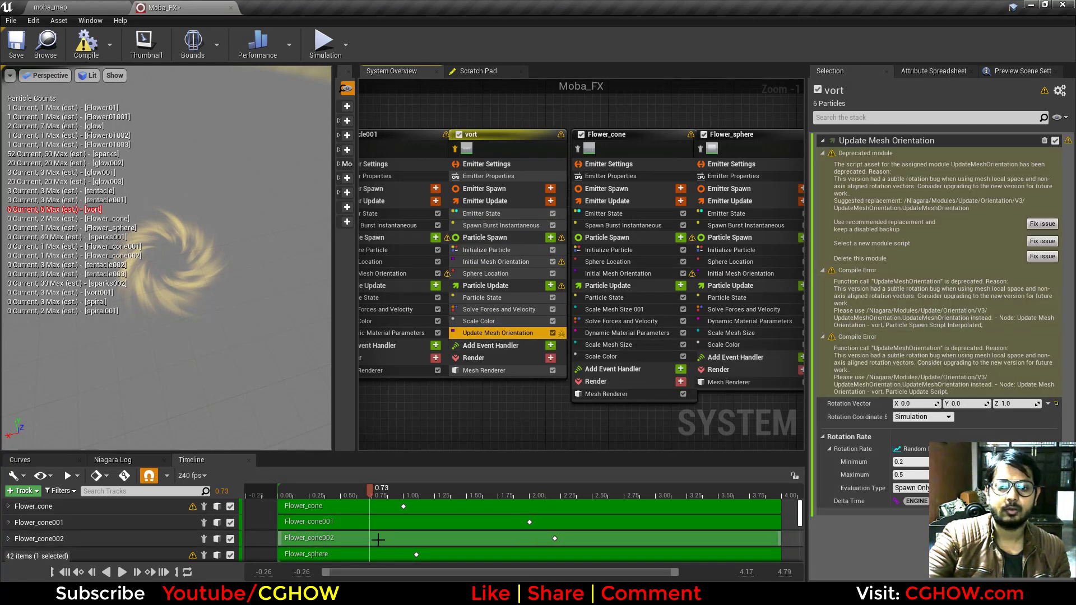
{"action": "mouse_move", "coordinate": [387, 501]}
{"action": "left_mouse_down"}
{"action": "mouse_move", "coordinate": [450, 504]}
{"action": "mouse_move", "coordinate": [368, 502]}
{"action": "left_mouse_up"}
Isolate the Flower_cone emitter and scrub the timeline across its lifetime to preview it
{"action": "right_click_drag", "start_coordinate": [597, 419], "coordinate": [425, 415]}
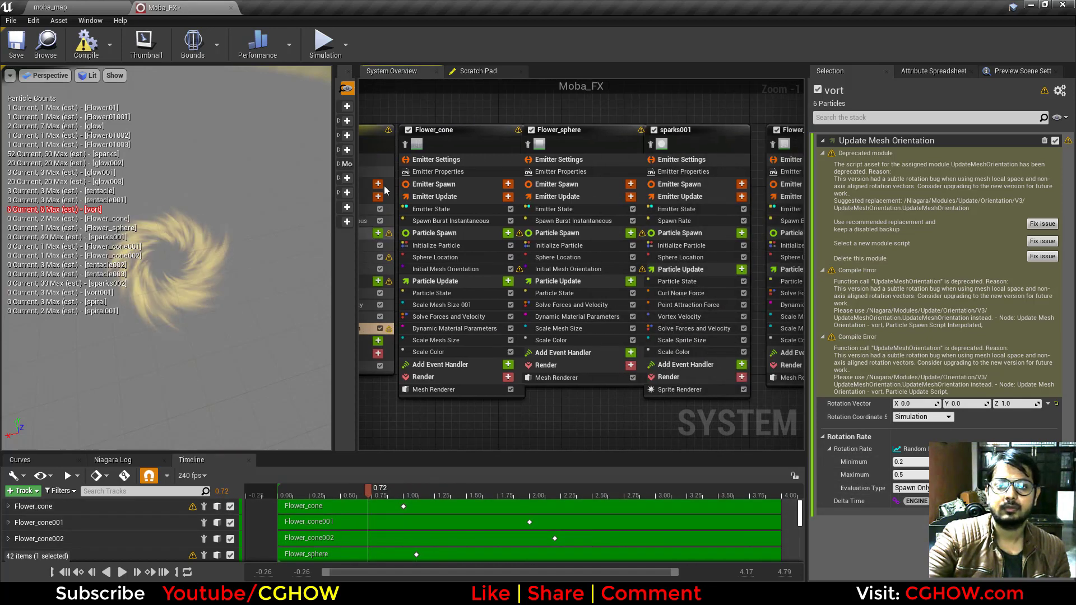
{"action": "left_click", "coordinate": [405, 143]}
{"action": "left_click_drag", "start_coordinate": [407, 495], "coordinate": [279, 495]}
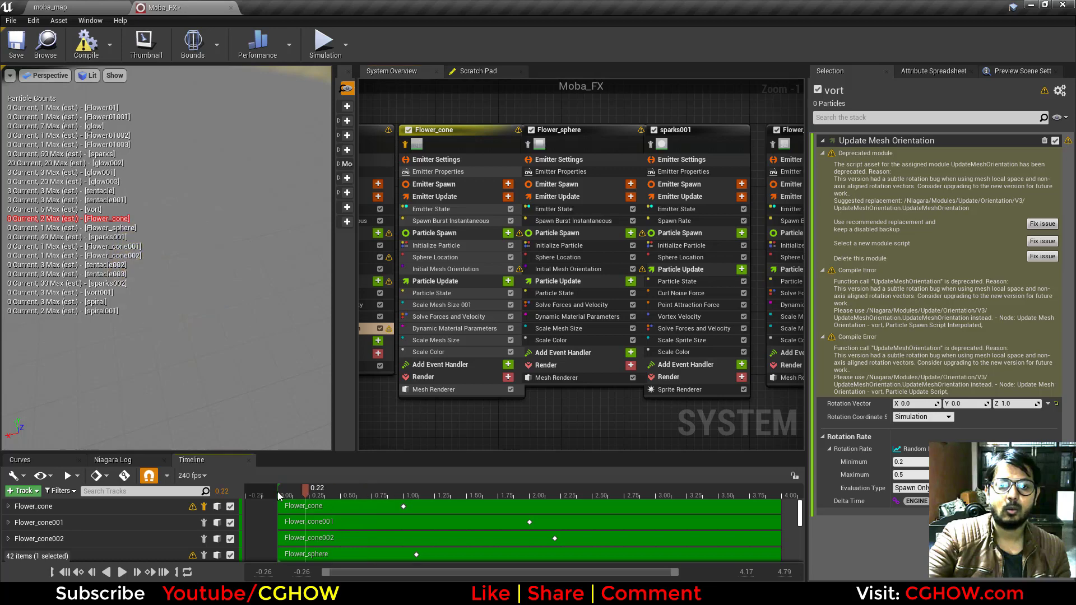
{"action": "left_click_drag", "start_coordinate": [410, 502], "coordinate": [465, 507]}
Simulate moba_map, pausing and resuming to watch the flower cone, stop the simulation, and return to the Moba_FX system
{"action": "left_click", "coordinate": [124, 8]}
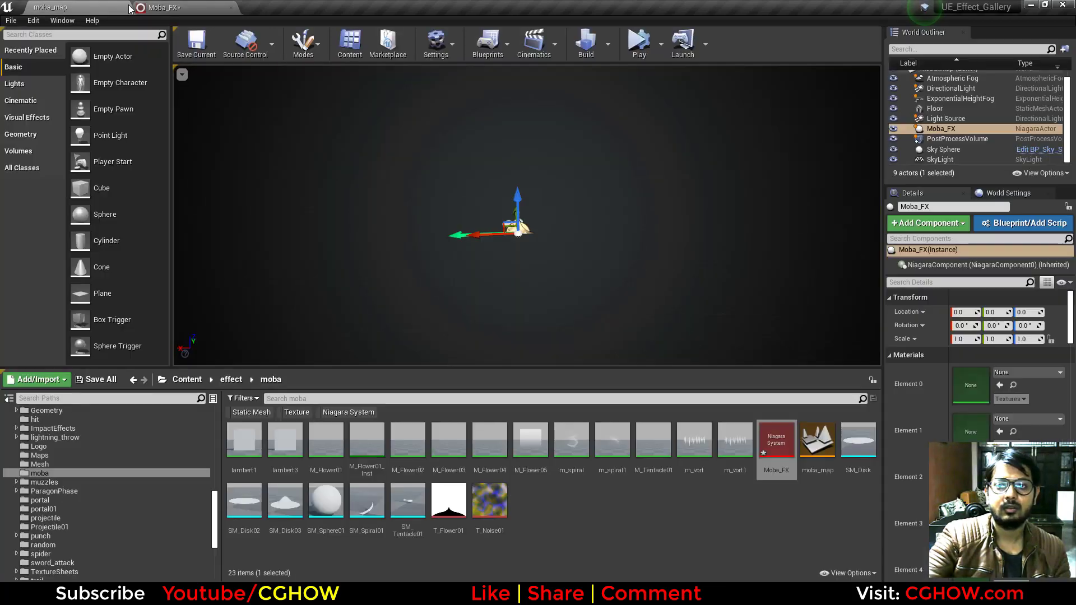
{"action": "left_click", "coordinate": [639, 46]}
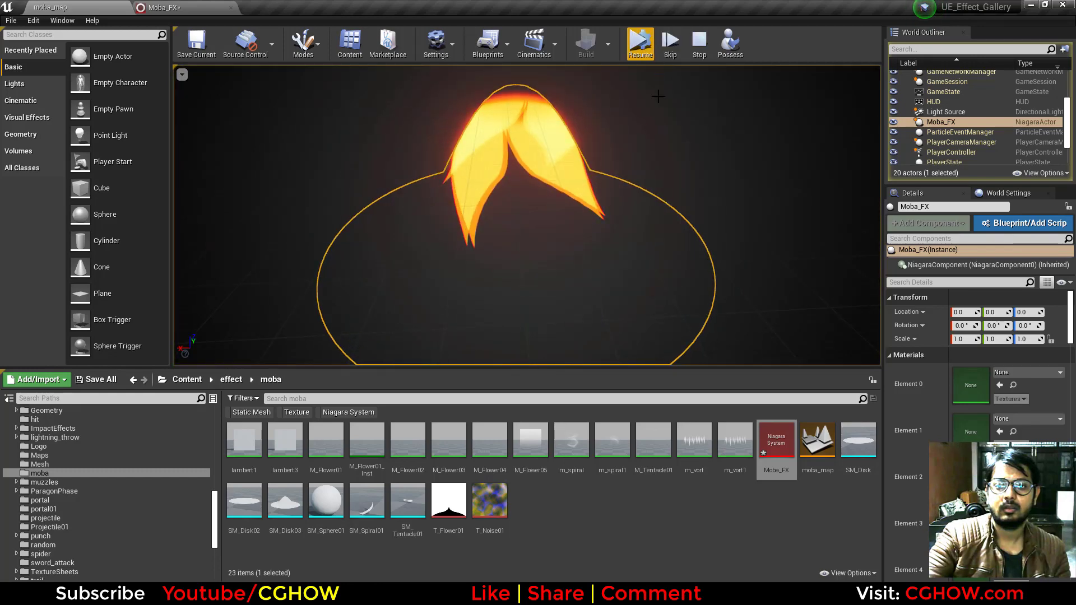
{"action": "left_click", "coordinate": [640, 45]}
{"action": "left_click", "coordinate": [641, 48]}
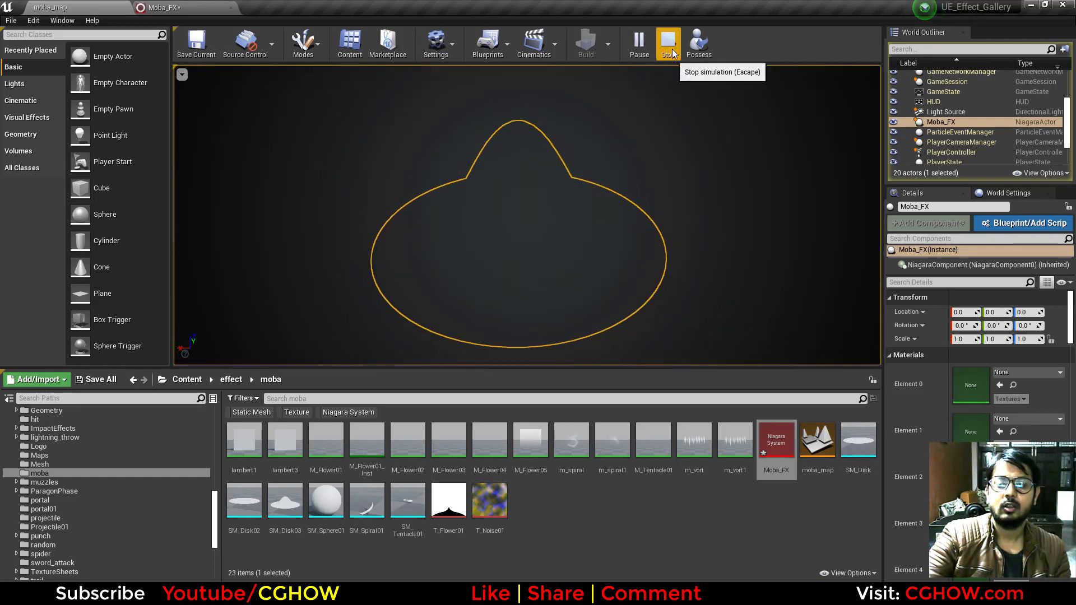
{"action": "left_click", "coordinate": [670, 48]}
{"action": "left_click", "coordinate": [201, 8]}
Open the SM_Disk03 mesh from Flower_cone's Mesh Renderer, view its cone shape from several sides, and close the mesh editor
{"action": "right_click_drag", "start_coordinate": [492, 436], "coordinate": [567, 436]}
{"action": "left_click", "coordinate": [534, 389]}
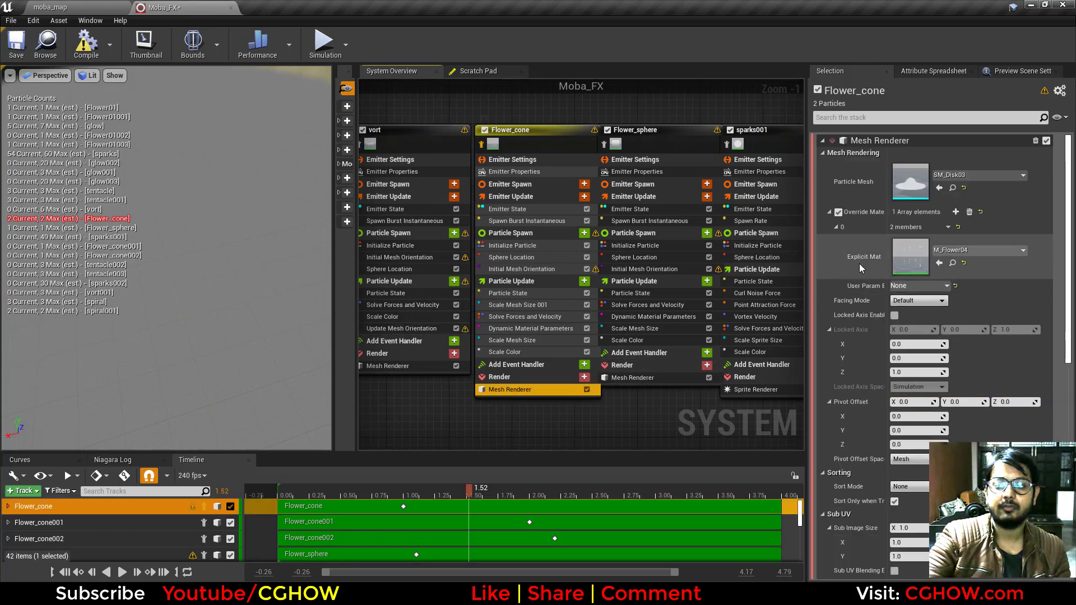
{"action": "double_click", "coordinate": [898, 196]}
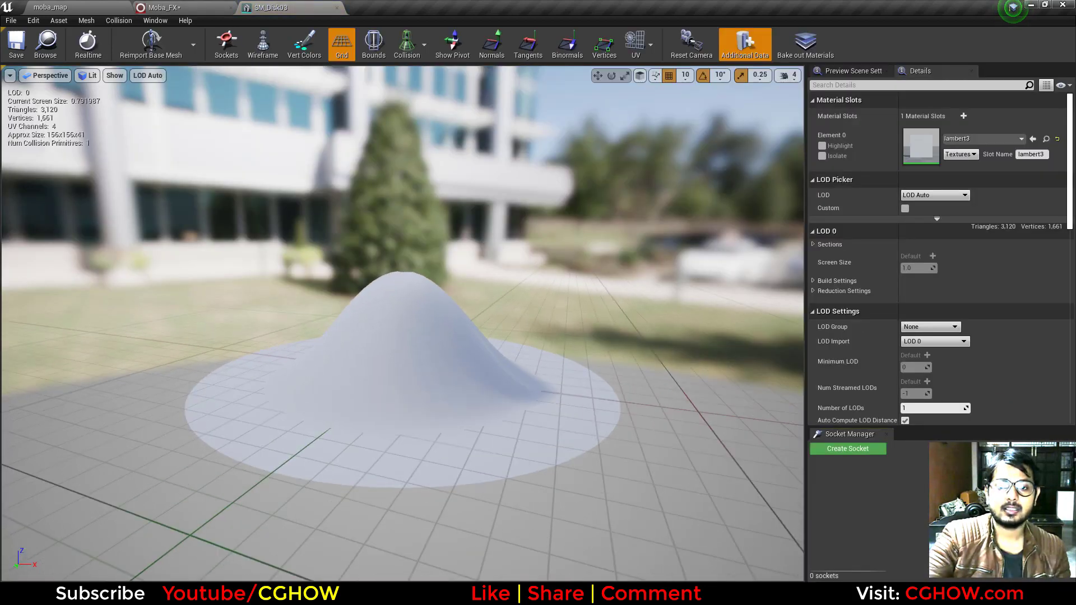
{"action": "mouse_move", "coordinate": [381, 408]}
{"action": "left_mouse_down"}
{"action": "mouse_move", "coordinate": [381, 435]}
{"action": "mouse_move", "coordinate": [381, 420]}
{"action": "left_mouse_up"}
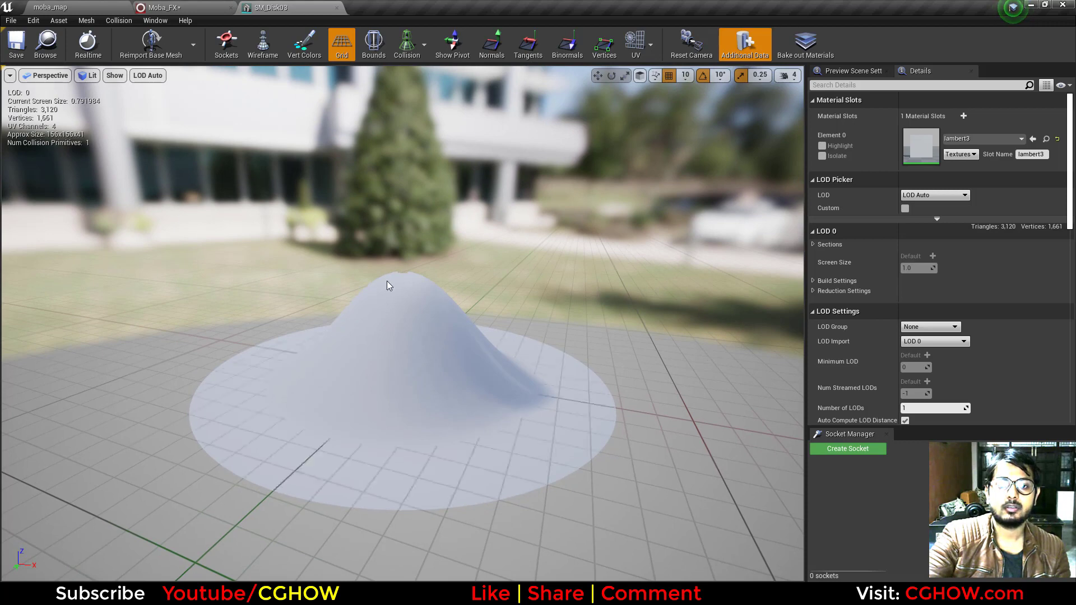
{"action": "left_click_drag", "start_coordinate": [394, 379], "coordinate": [344, 323]}
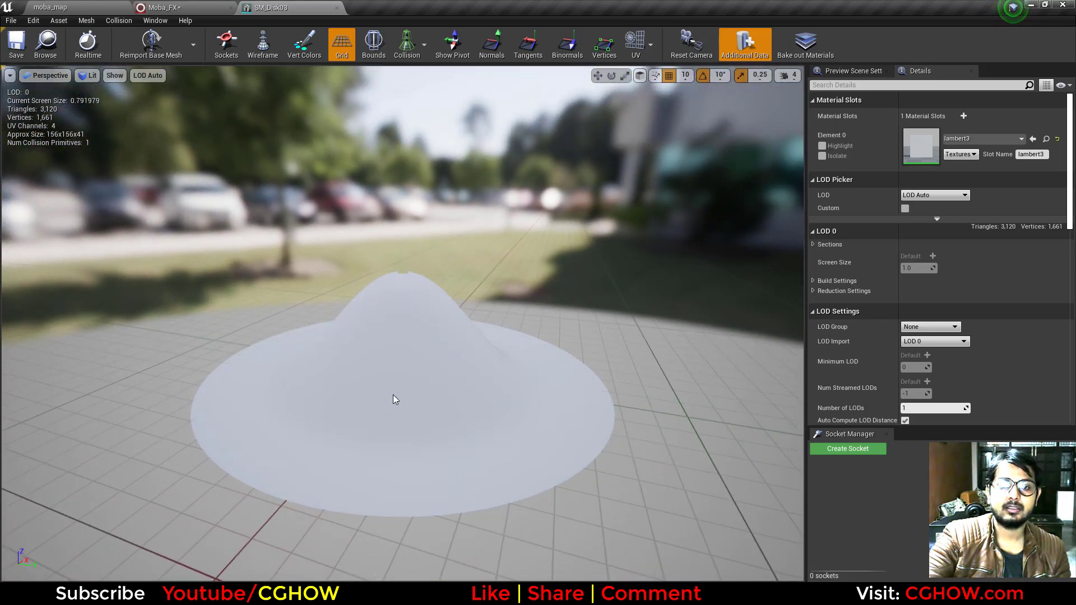
{"action": "left_click_drag", "start_coordinate": [402, 401], "coordinate": [431, 399]}
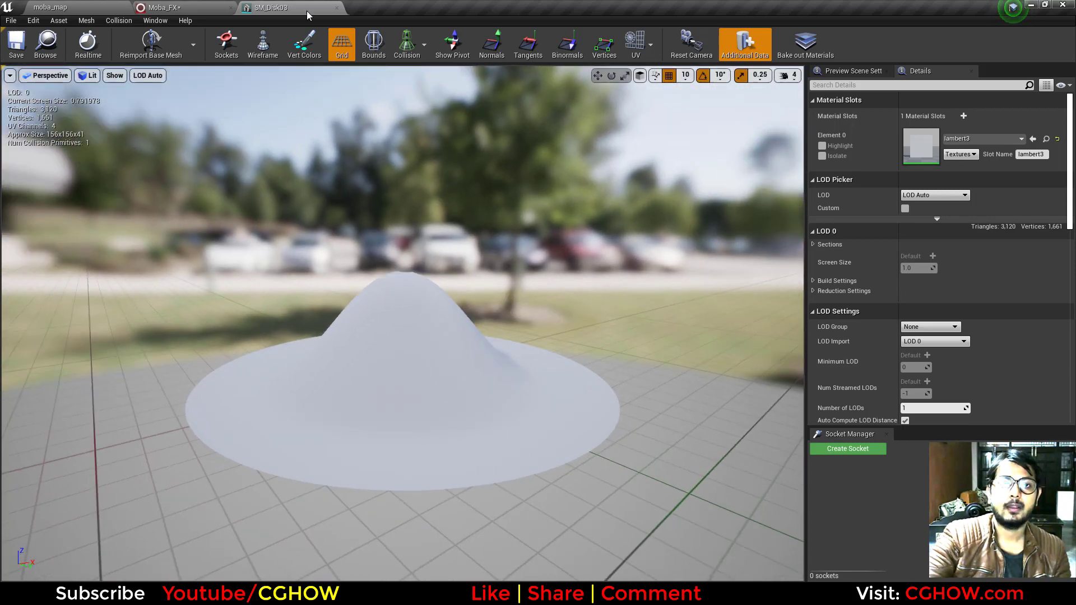
{"action": "left_click", "coordinate": [337, 7]}
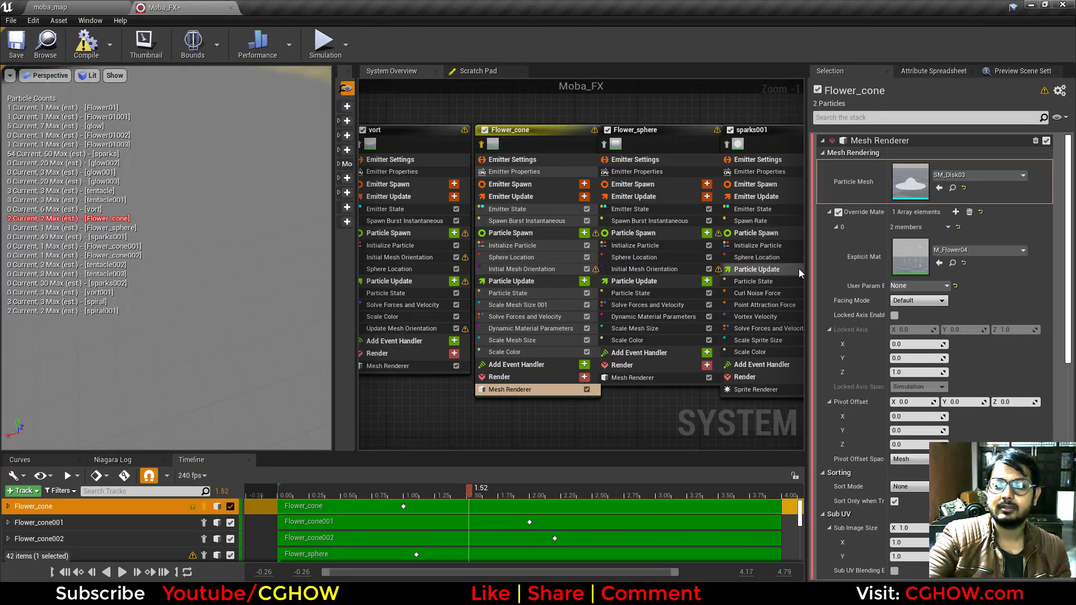
Open the M_Flower04 material, examine its T_Flower01 Texture Sample and surrounding node network, and close the material editor
{"action": "double_click", "coordinate": [902, 258]}
{"action": "scroll", "coordinate": [567, 371], "scroll_direction": "down", "scroll_amount": 2}
{"action": "left_click", "coordinate": [533, 347]}
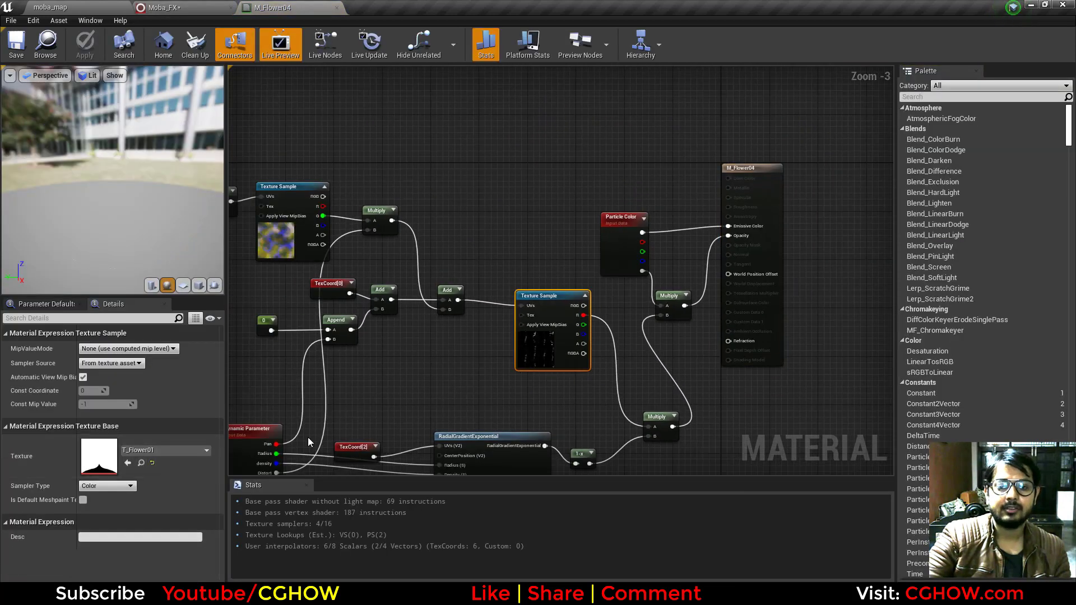
{"action": "right_click_drag", "start_coordinate": [424, 373], "coordinate": [510, 334]}
{"action": "scroll", "coordinate": [509, 334], "scroll_direction": "down", "scroll_amount": 2}
{"action": "left_click", "coordinate": [336, 7]}
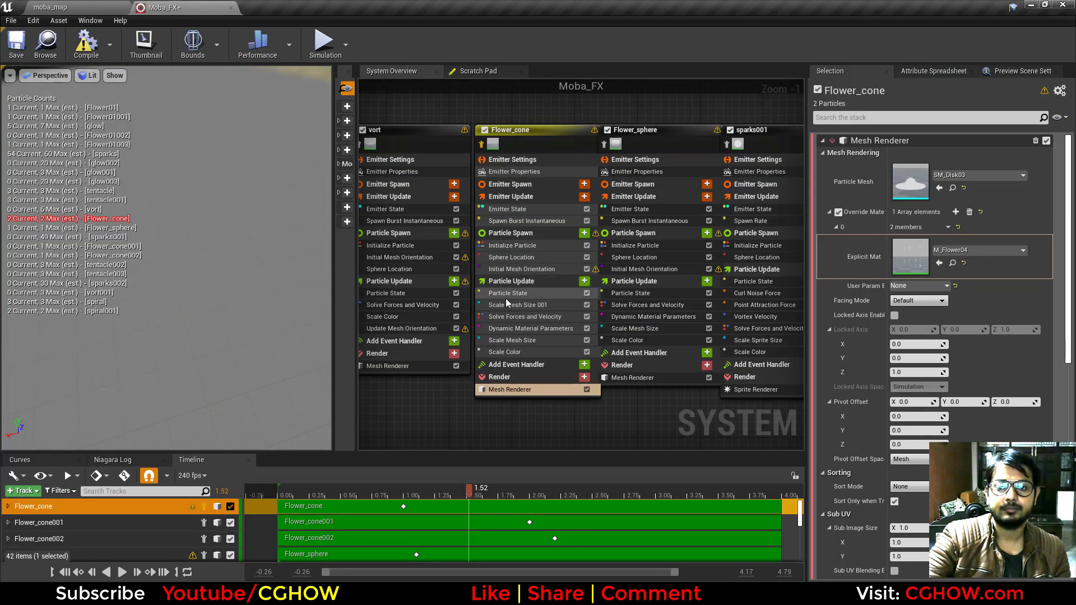
Review Flower_cone's Spawn Burst, Initialize Particle, Initial Mesh Orientation, Dynamic Material Parameters and Scale Color modules, and scrub the timeline
{"action": "left_click", "coordinate": [532, 257]}
{"action": "left_click", "coordinate": [530, 221]}
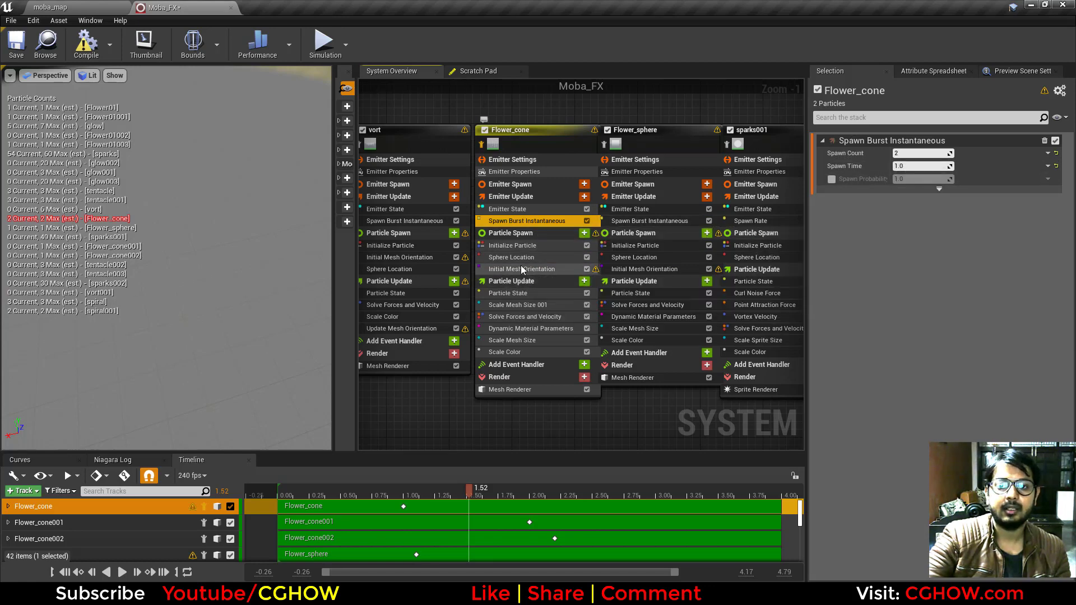
{"action": "left_click", "coordinate": [526, 248]}
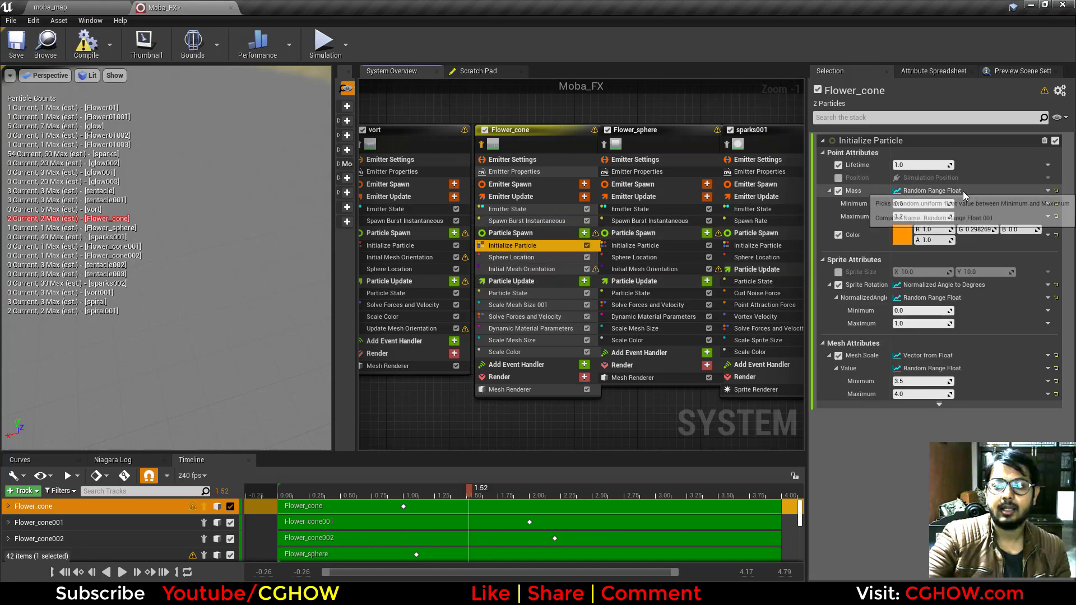
{"action": "left_click", "coordinate": [541, 269]}
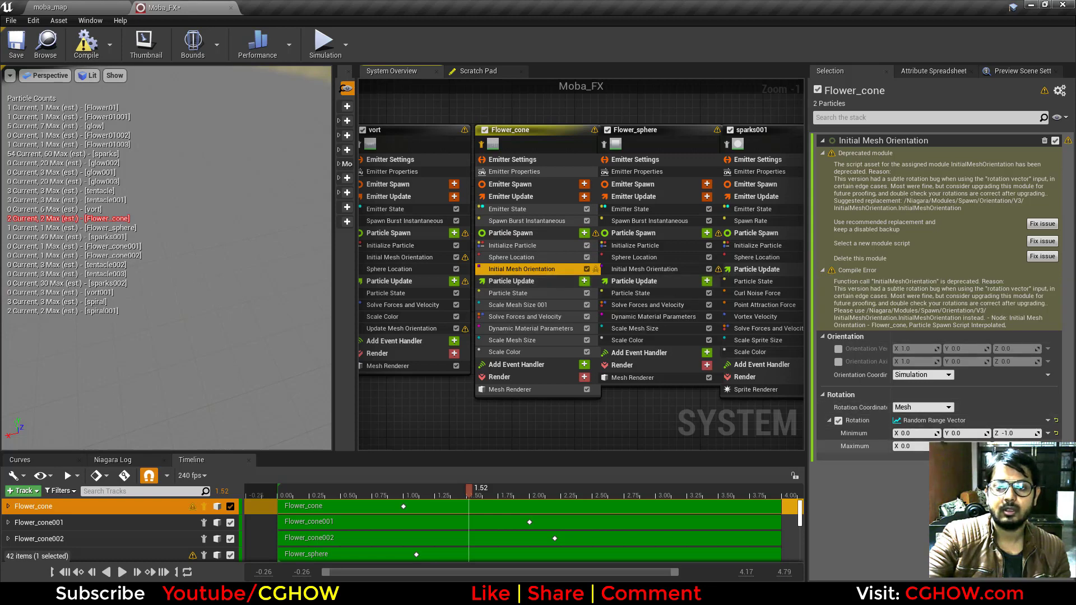
{"action": "left_click", "coordinate": [521, 329]}
{"action": "scroll", "coordinate": [952, 322], "scroll_direction": "down", "scroll_amount": 3}
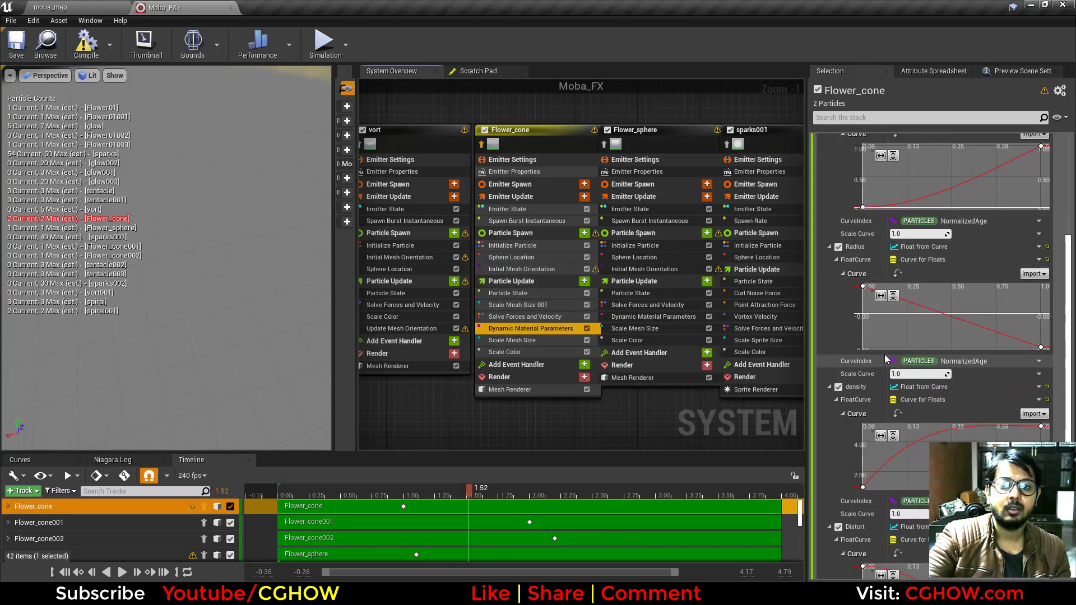
{"action": "left_click", "coordinate": [526, 353]}
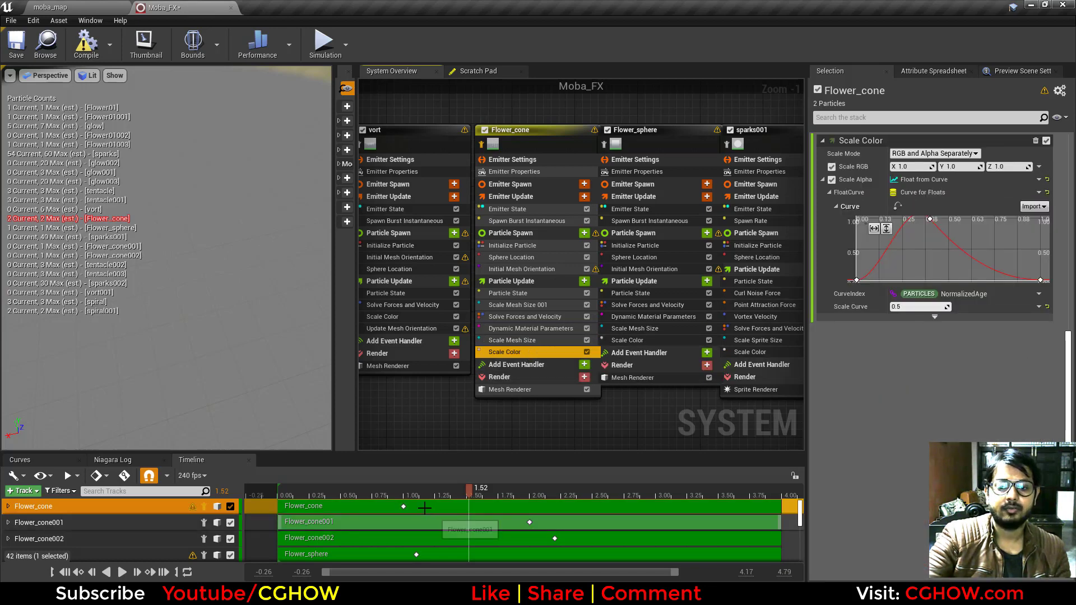
{"action": "left_click_drag", "start_coordinate": [469, 503], "coordinate": [478, 503]}
Isolate the Flower_sphere emitter, inspect its Dynamic Material Parameters and Scale Color curves, and scrub the timeline to preview it
{"action": "right_click_drag", "start_coordinate": [584, 365], "coordinate": [466, 365]}
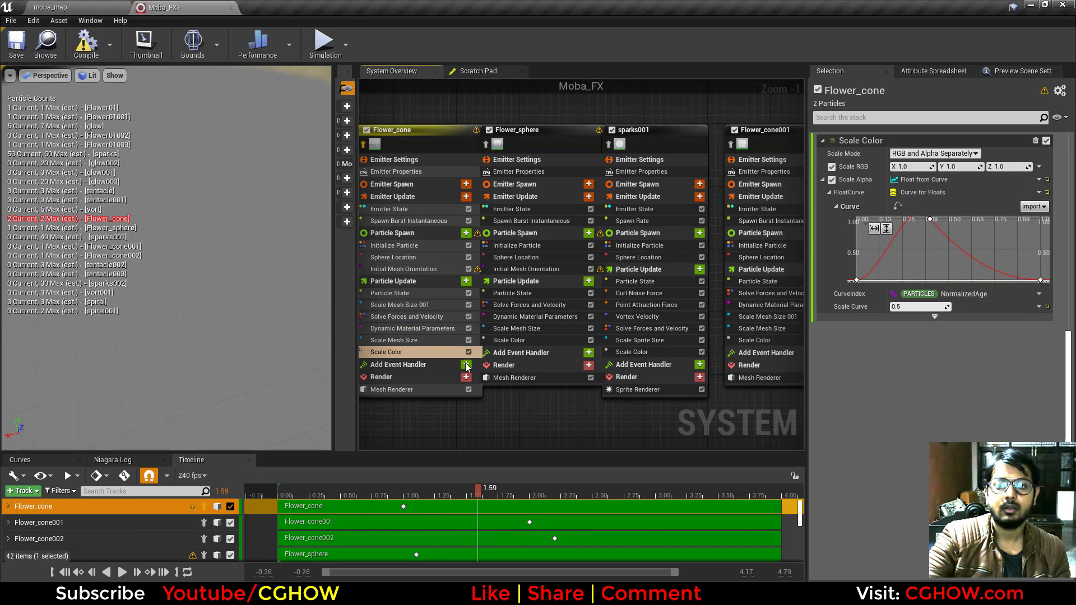
{"action": "left_click", "coordinate": [485, 145]}
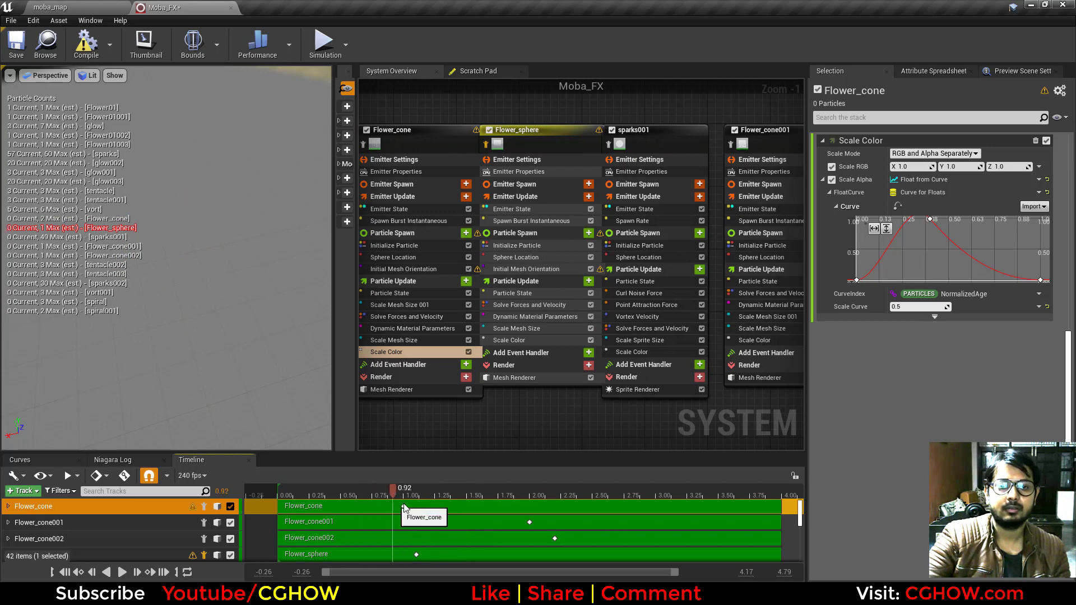
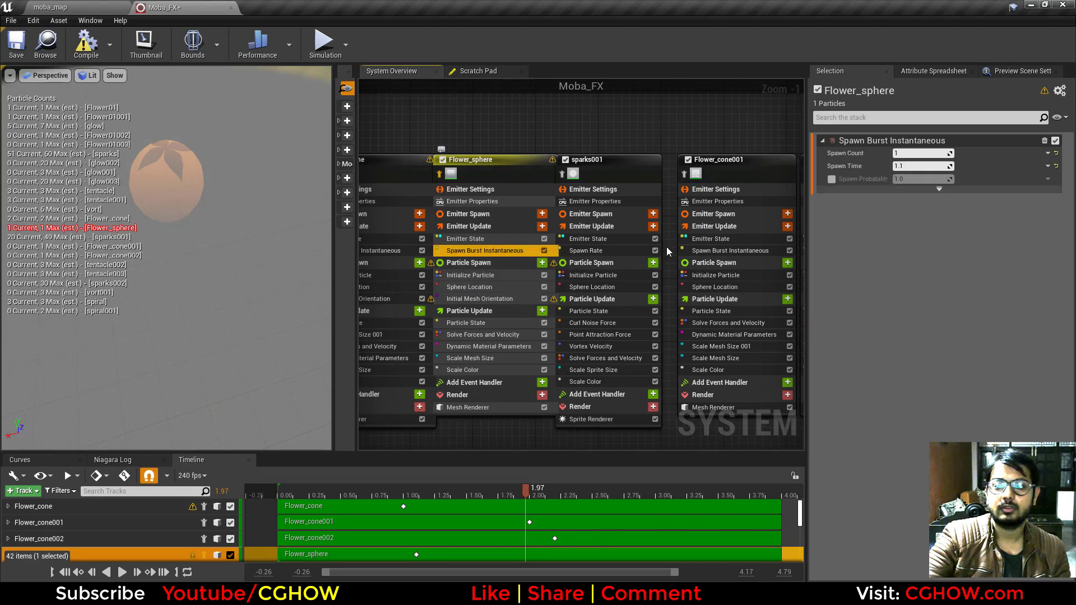
{"action": "left_click", "coordinate": [499, 346]}
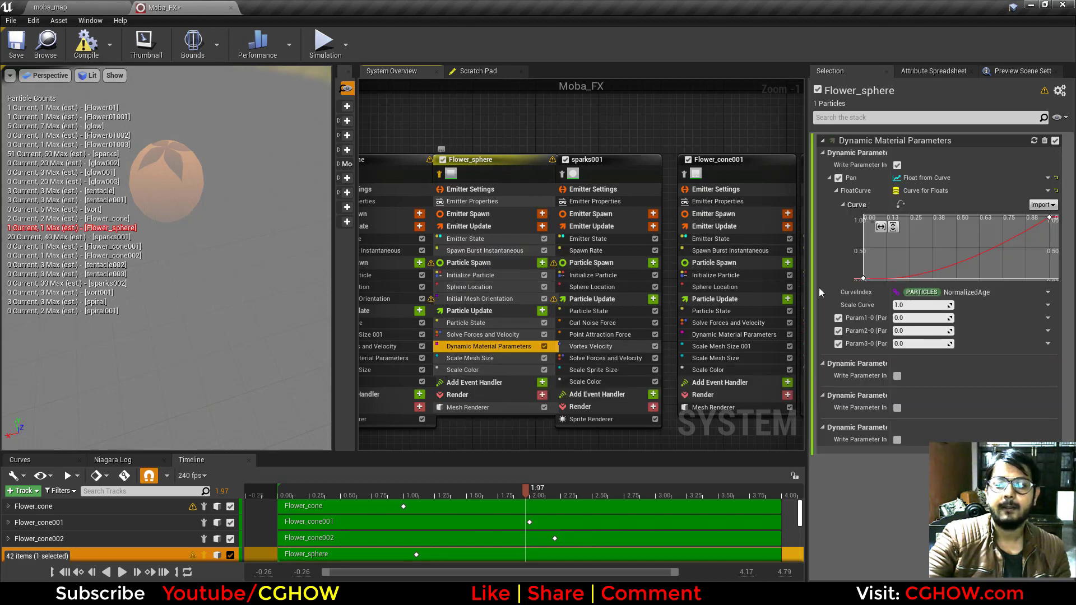
{"action": "left_click", "coordinate": [481, 371]}
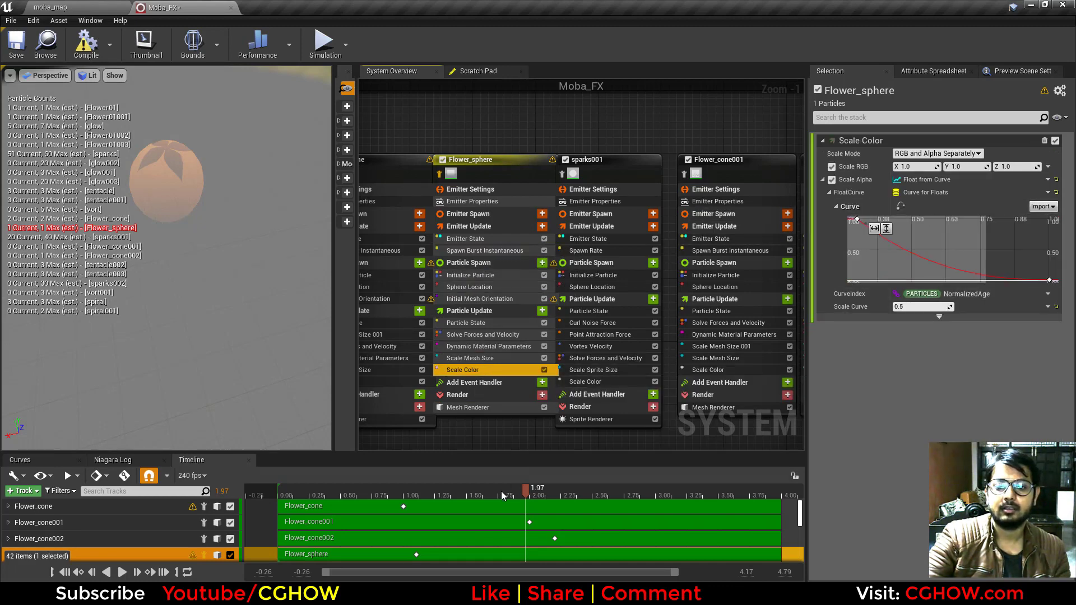
{"action": "left_click_drag", "start_coordinate": [427, 496], "coordinate": [563, 492]}
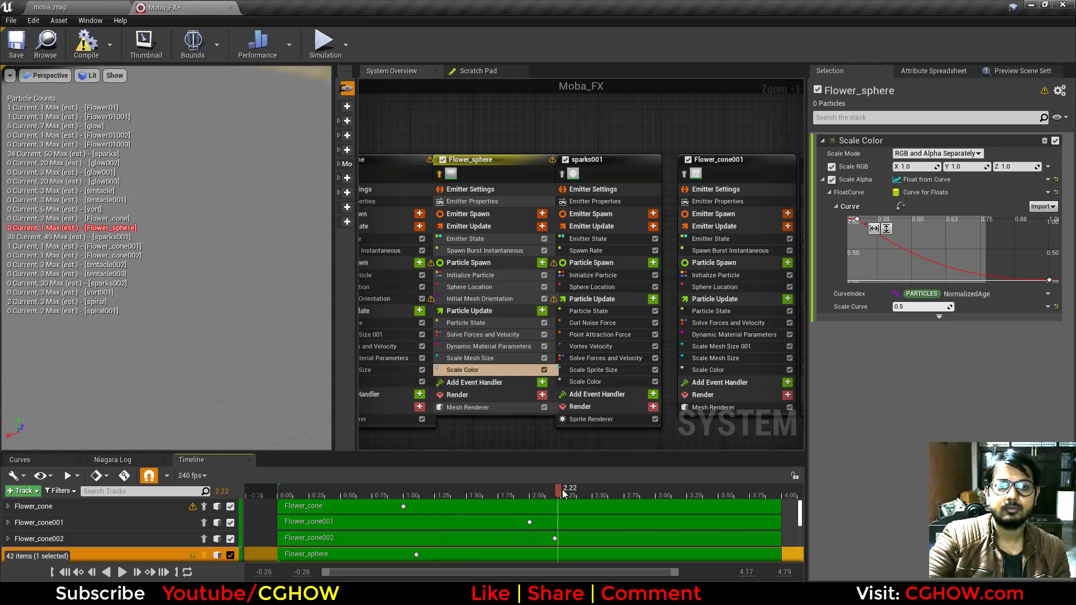
Isolate the sparks001 emitter, simulate moba_map and pause to view the sparks, stop the simulation, and return to the Moba_FX system
{"action": "right_click_drag", "start_coordinate": [609, 144], "coordinate": [521, 142]}
{"action": "left_click", "coordinate": [517, 160]}
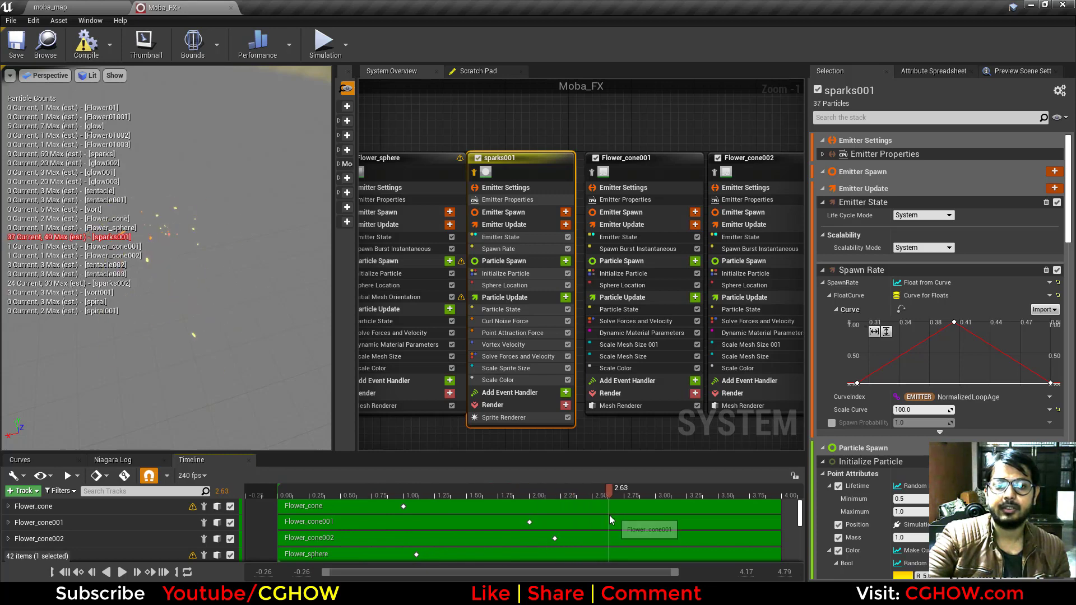
{"action": "left_click", "coordinate": [86, 7]}
{"action": "left_click", "coordinate": [640, 44]}
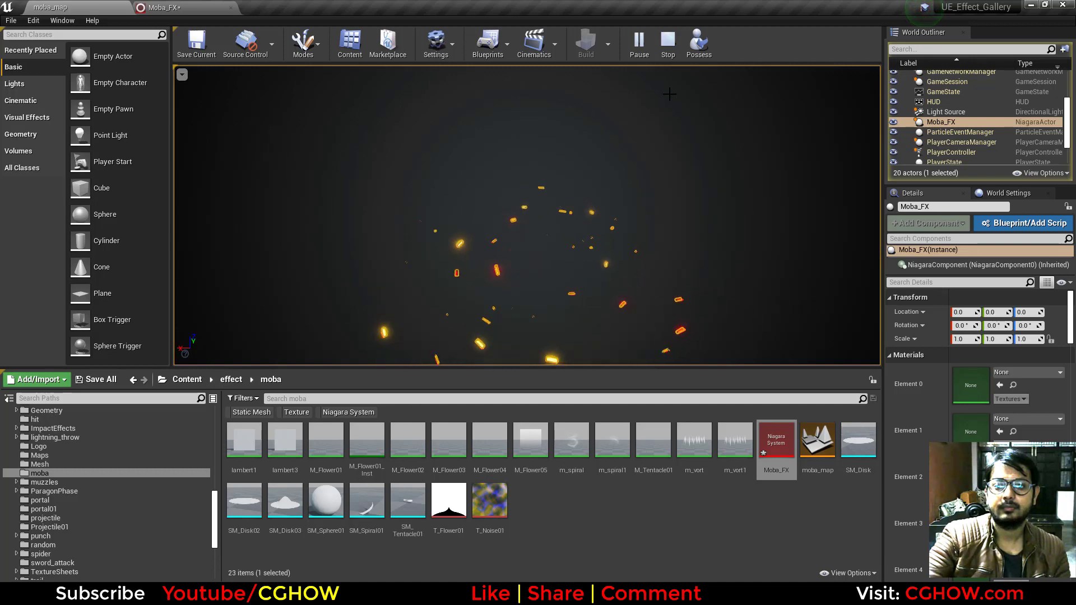
{"action": "left_click", "coordinate": [668, 42]}
{"action": "left_click", "coordinate": [203, 6]}
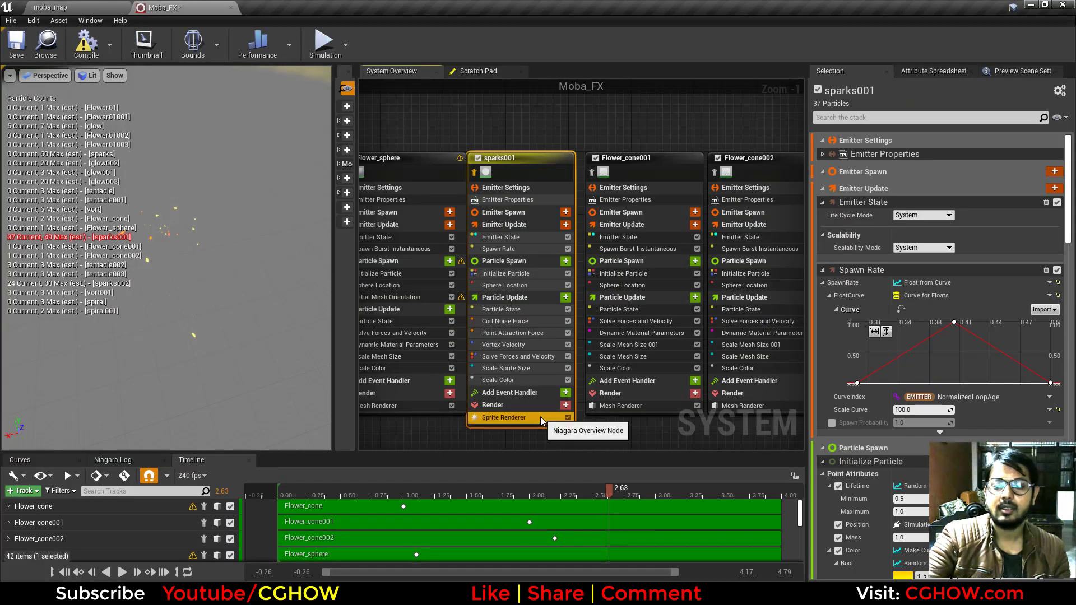
Inspect sparks001's Spawn Rate curve and its peak key, plus the Initialize Particle and Sphere Location settings
{"action": "left_click", "coordinate": [546, 419]}
{"action": "left_click", "coordinate": [498, 249]}
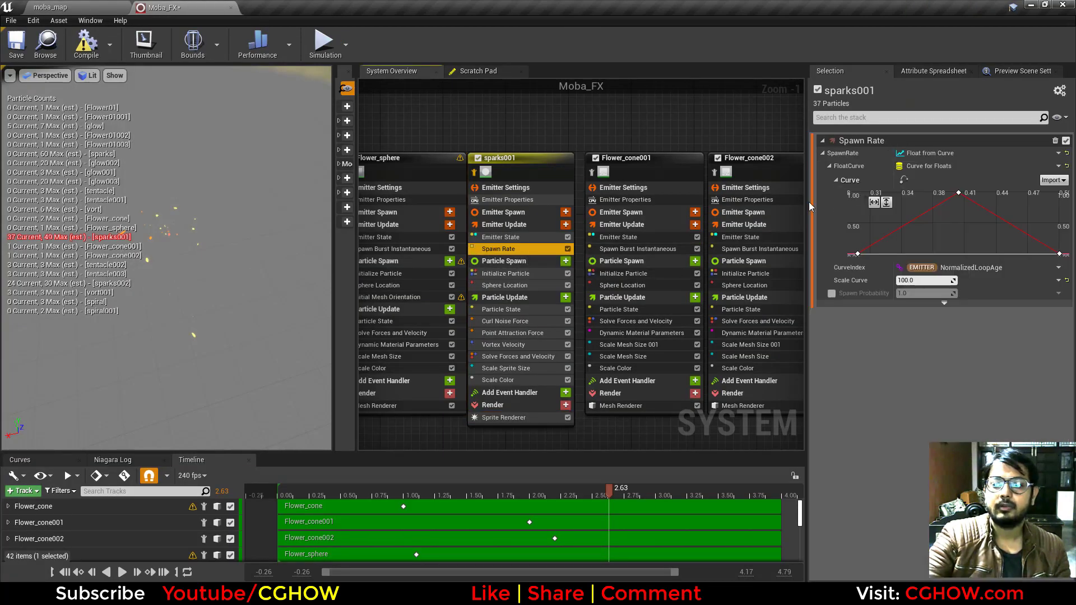
{"action": "left_click", "coordinate": [958, 193]}
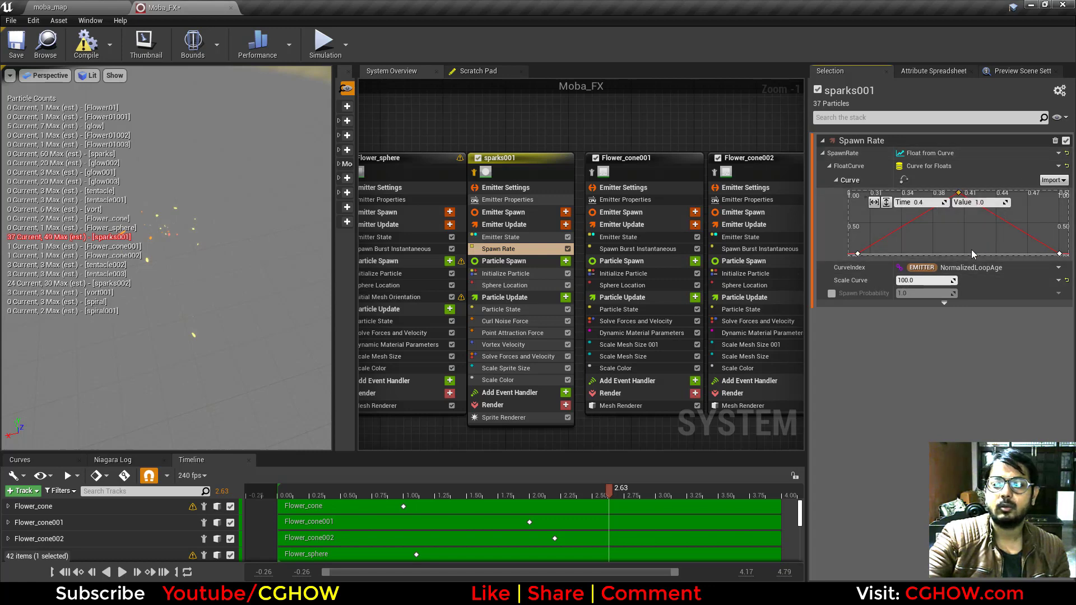
{"action": "left_click", "coordinate": [535, 286]}
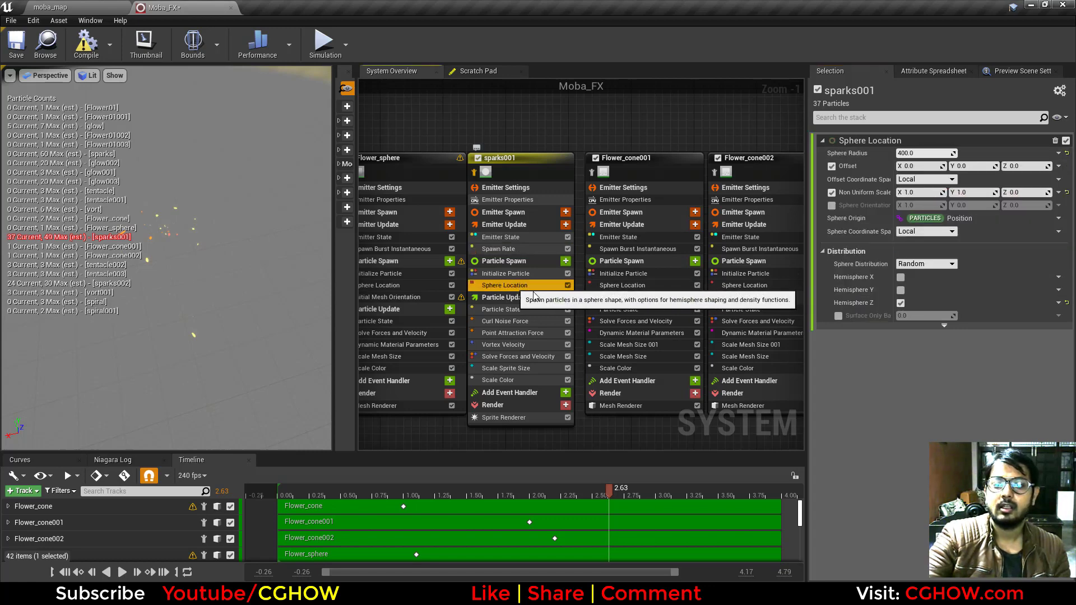
{"action": "left_click", "coordinate": [507, 273]}
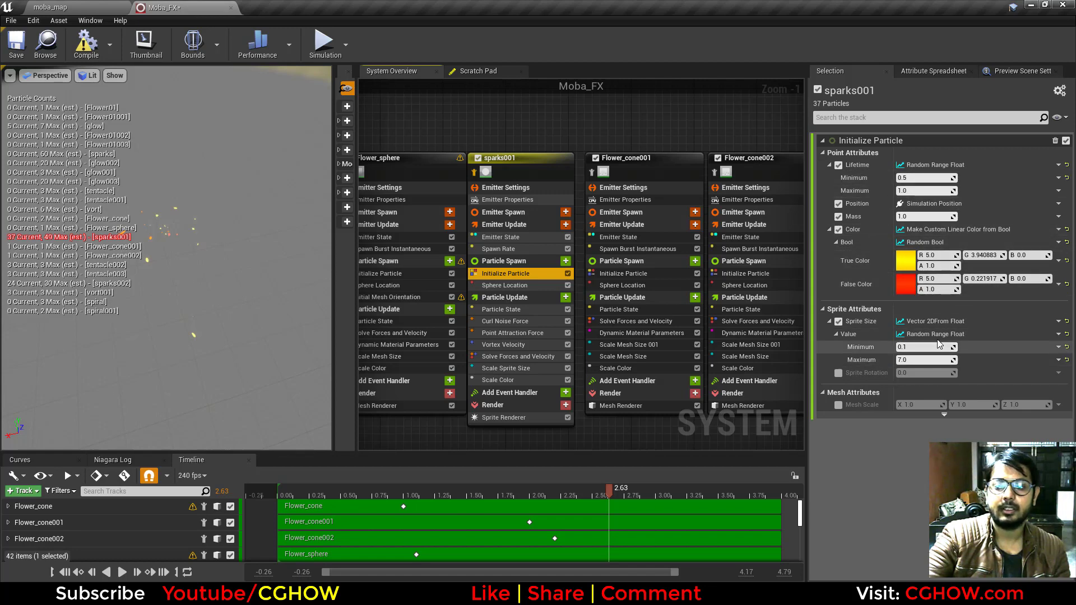
{"action": "left_click", "coordinate": [535, 286]}
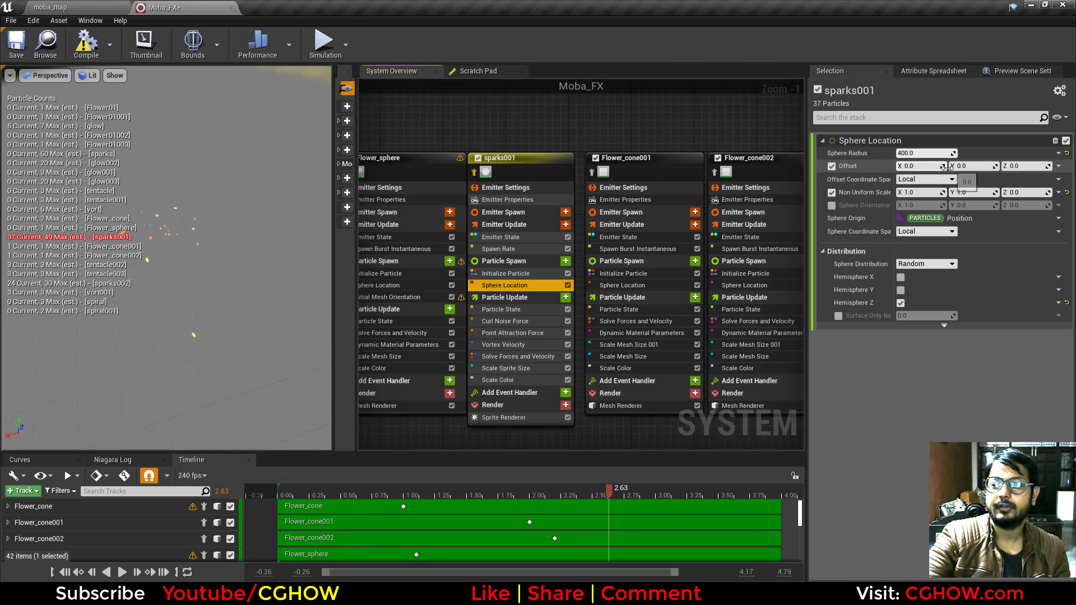
Inspect sparks001's Curl Noise Force and Point Attraction Force settings, and scrub the timeline to watch the sparks move
{"action": "left_click", "coordinate": [504, 321]}
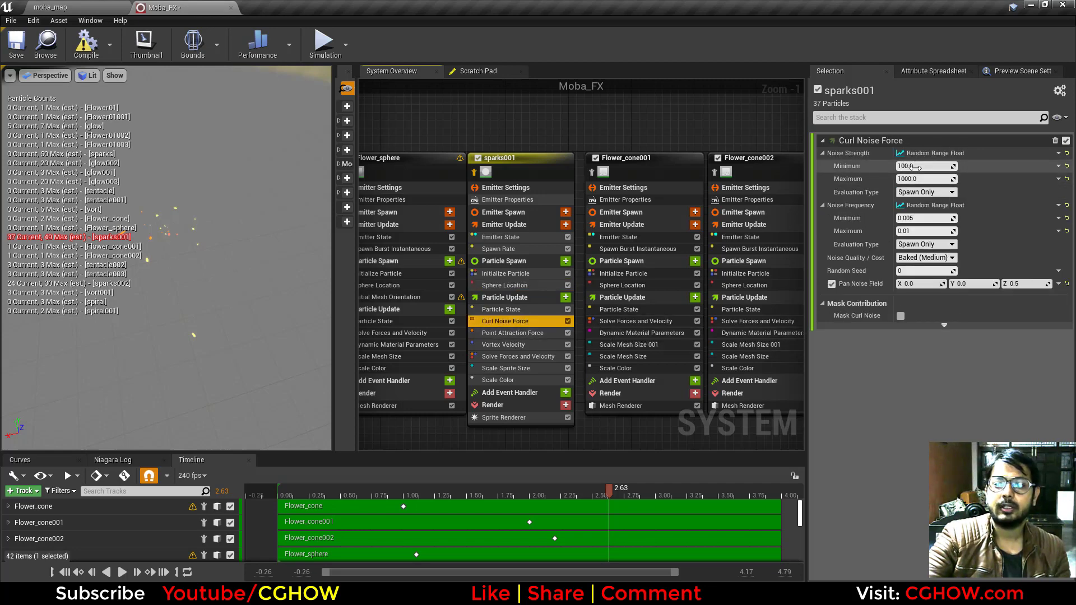
{"action": "left_click", "coordinate": [512, 332]}
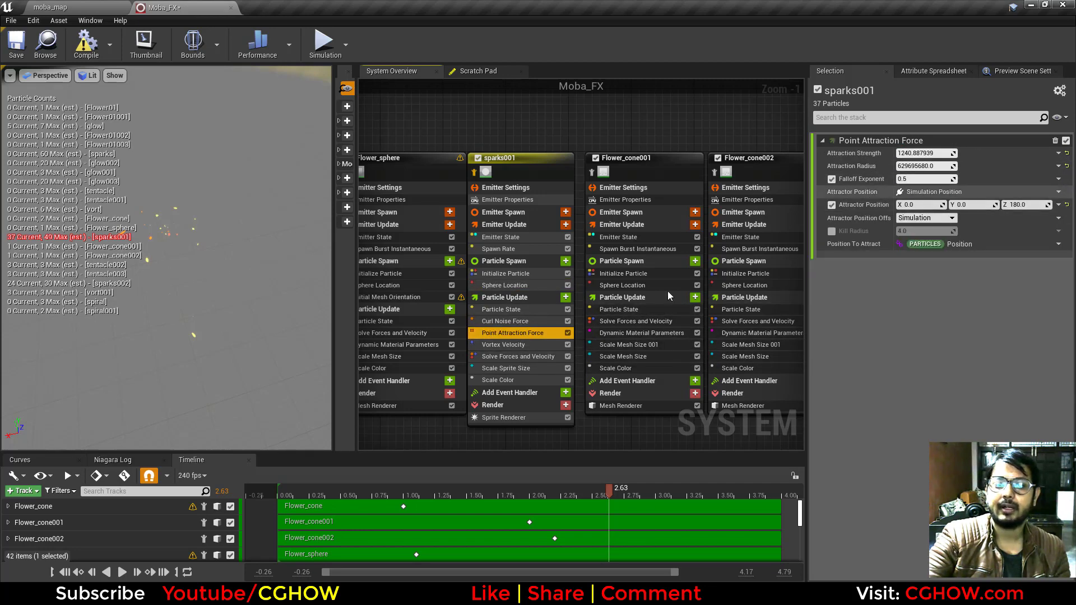
{"action": "left_click", "coordinate": [421, 493]}
{"action": "left_click_drag", "start_coordinate": [442, 494], "coordinate": [519, 494]}
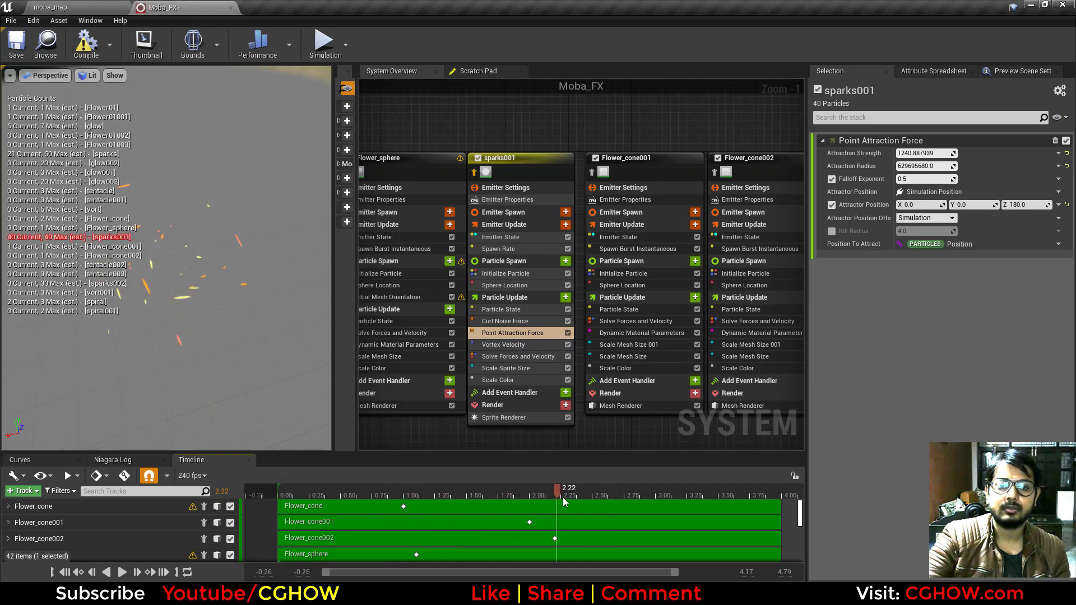
Inspect sparks001's Vortex Velocity and Scale Color modules, scrubbing the timeline to preview the swirling sparks
{"action": "left_click", "coordinate": [504, 344]}
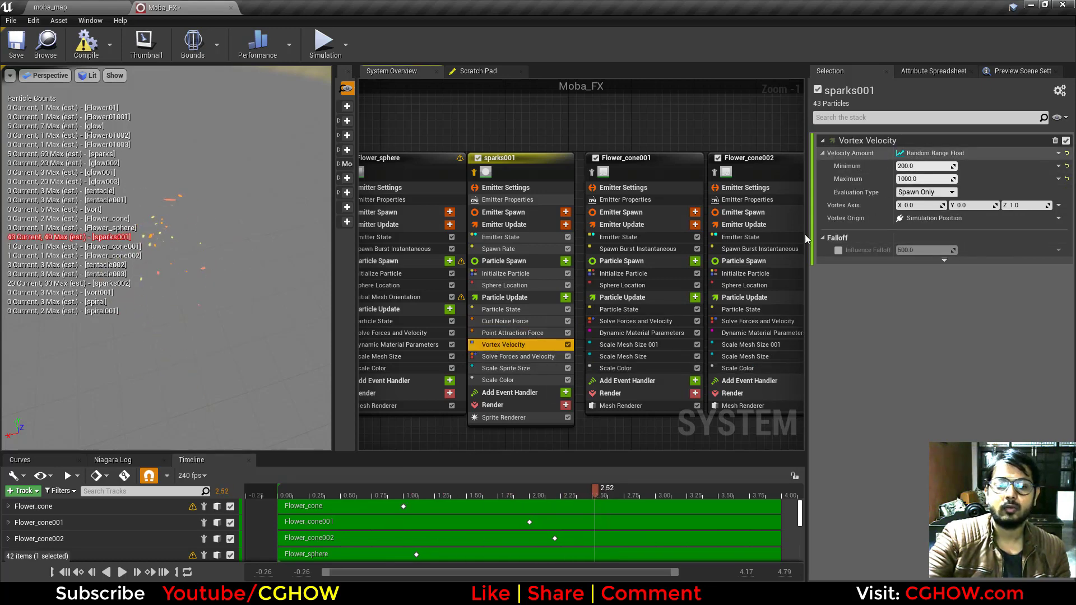
{"action": "left_click_drag", "start_coordinate": [446, 493], "coordinate": [561, 496]}
{"action": "left_click_drag", "start_coordinate": [630, 506], "coordinate": [629, 506]}
{"action": "left_click", "coordinate": [515, 381]}
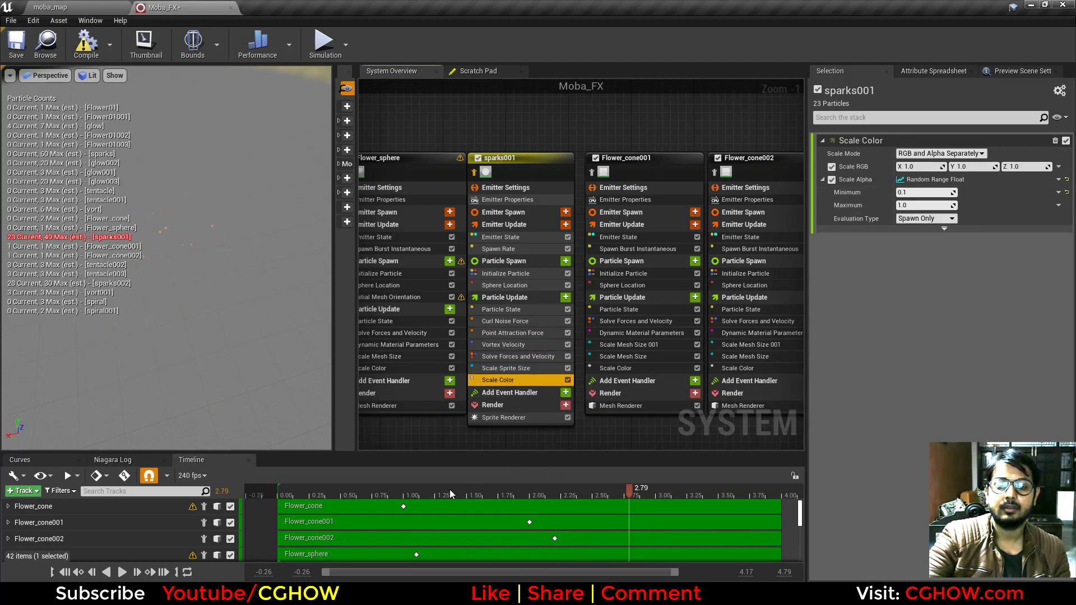
{"action": "left_click_drag", "start_coordinate": [449, 494], "coordinate": [566, 498]}
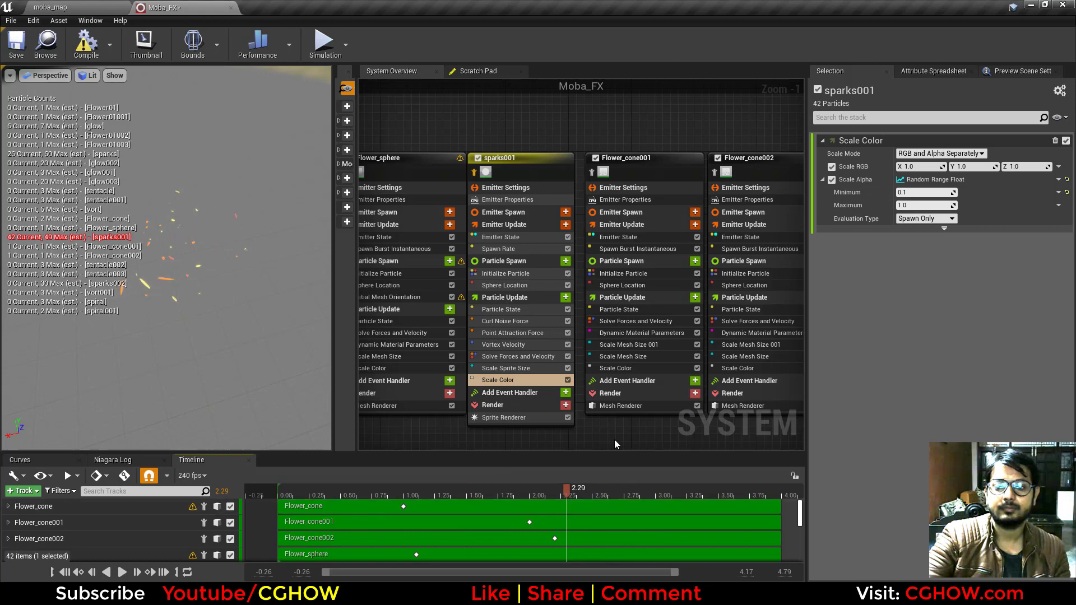
Isolate the Flower_cone001 emitter, scrub the timeline to watch its petals open, and view its Dynamic Material Parameters curves
{"action": "right_click_drag", "start_coordinate": [614, 439], "coordinate": [436, 436]}
{"action": "left_click", "coordinate": [421, 168]}
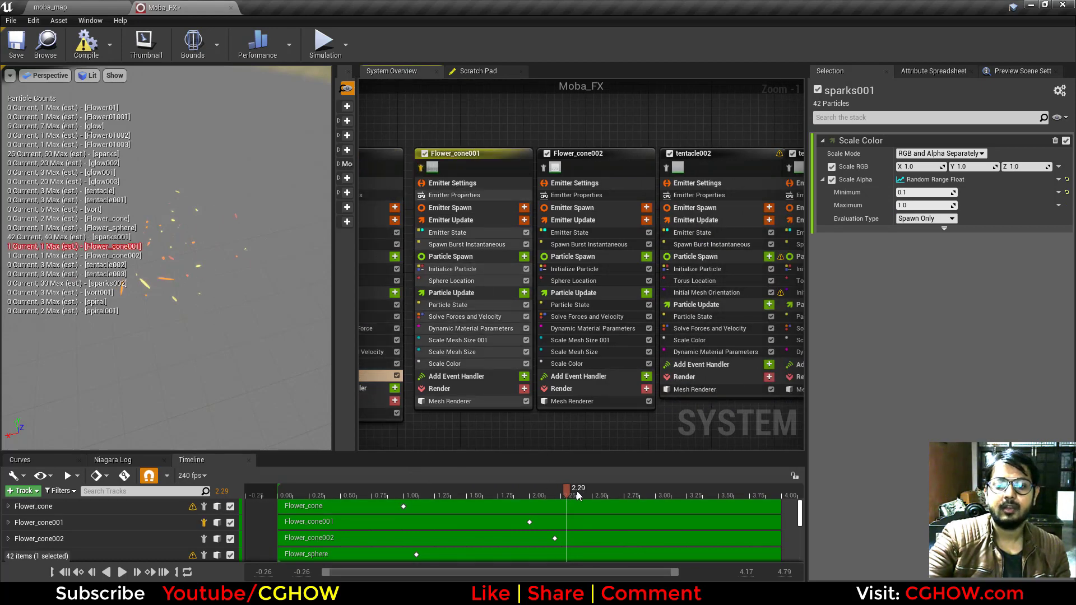
{"action": "left_click_drag", "start_coordinate": [291, 520], "coordinate": [573, 525]}
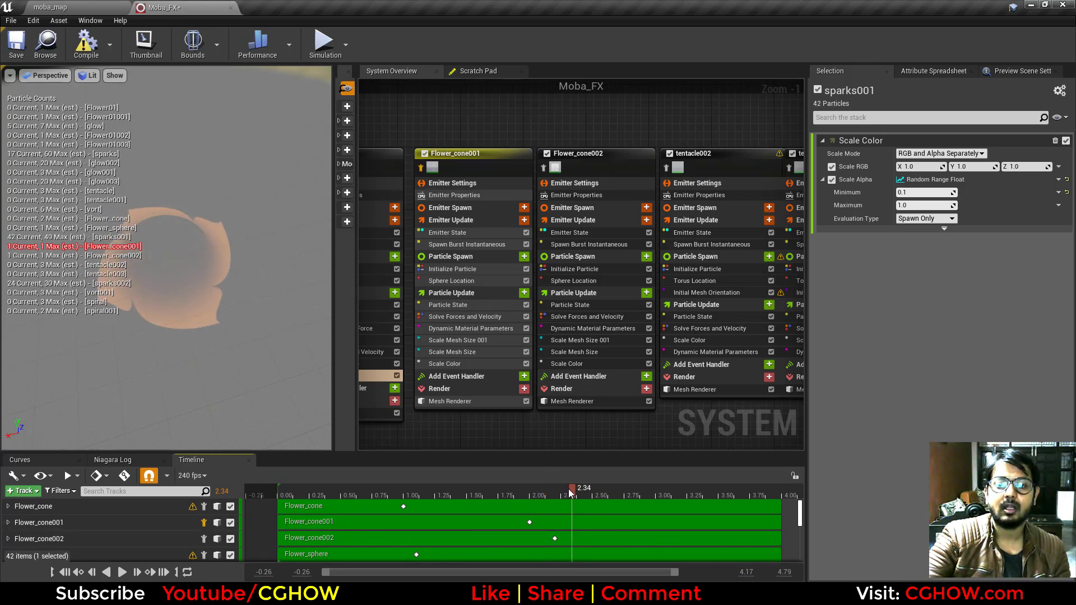
{"action": "left_click_drag", "start_coordinate": [568, 493], "coordinate": [598, 493]}
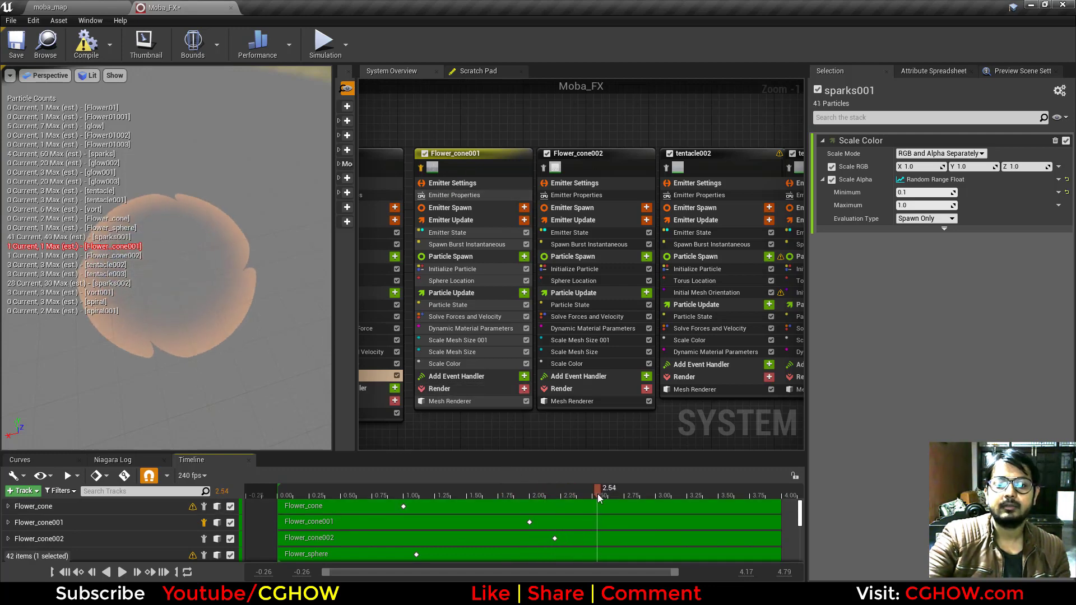
{"action": "left_click", "coordinate": [466, 328]}
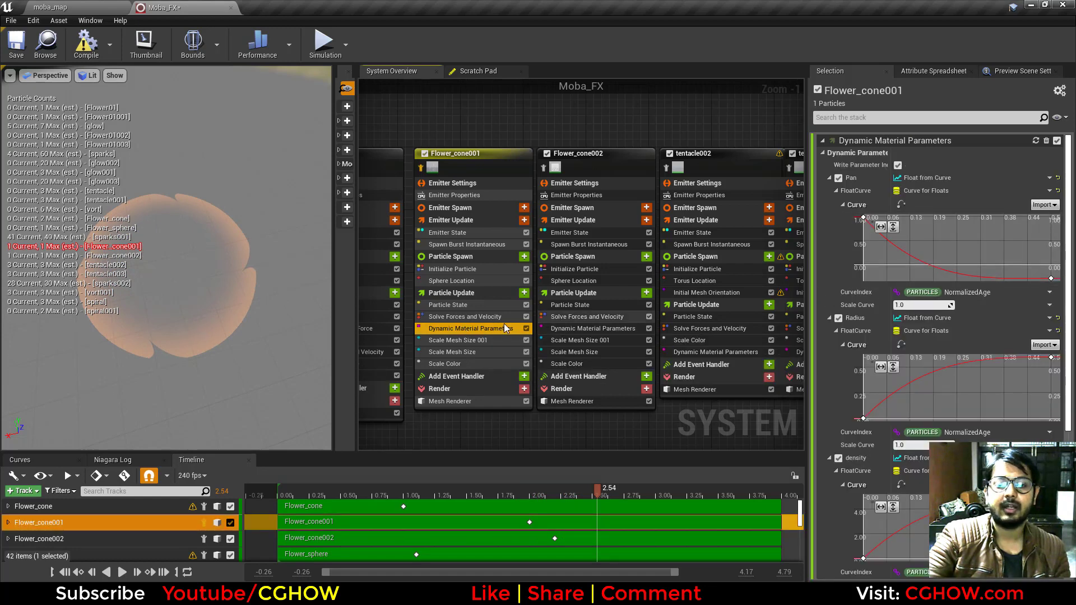
Isolate the Flower_cone002 emitter to preview its petals and check its Spawn Burst Instantaneous settings
{"action": "right_click_drag", "start_coordinate": [594, 426], "coordinate": [496, 430]}
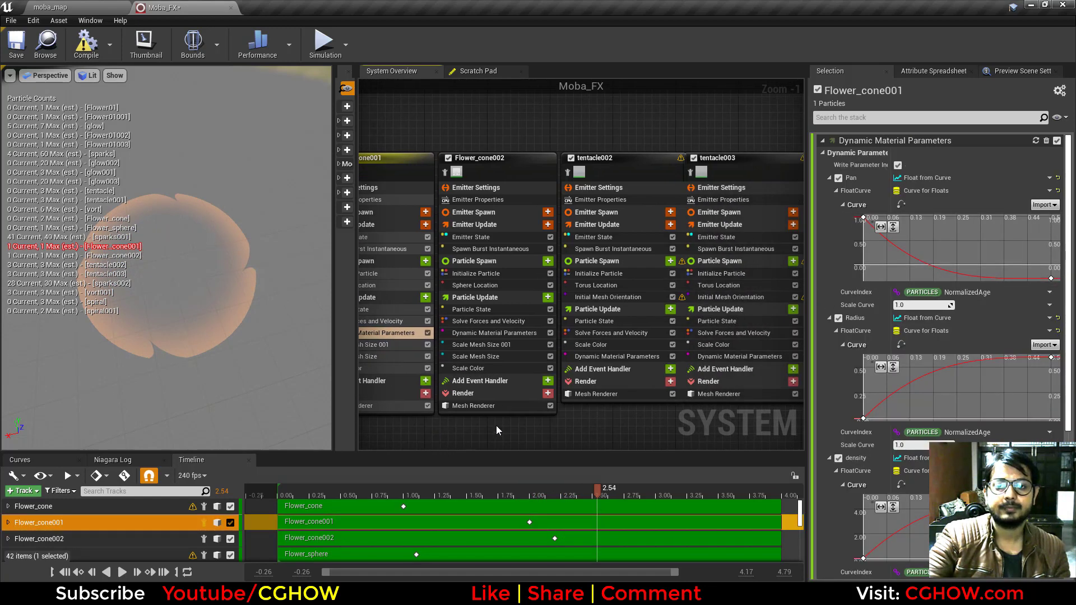
{"action": "left_click", "coordinate": [446, 173]}
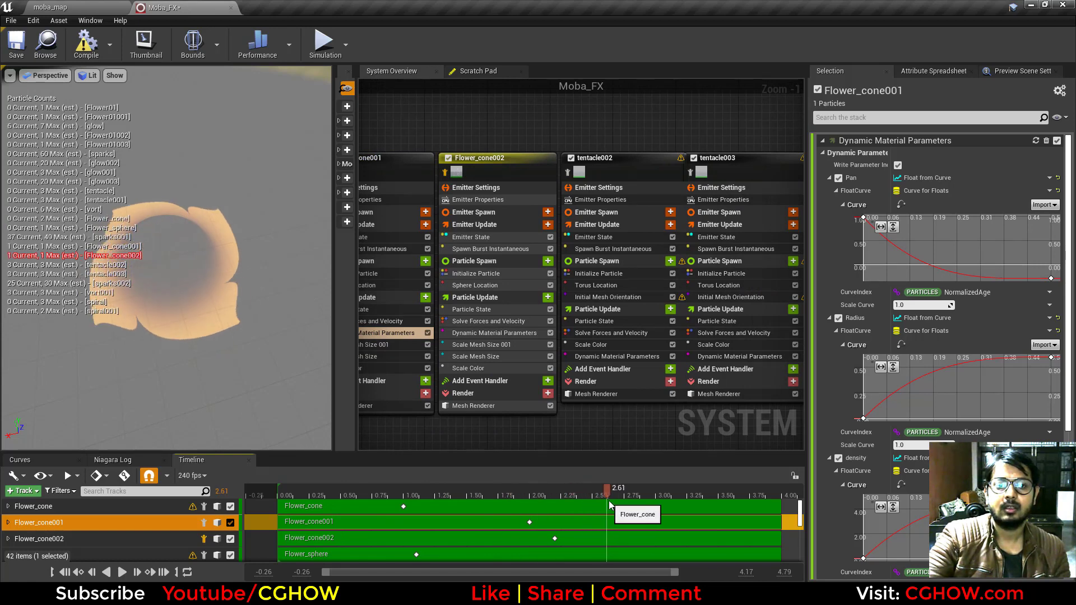
{"action": "left_click", "coordinate": [488, 249]}
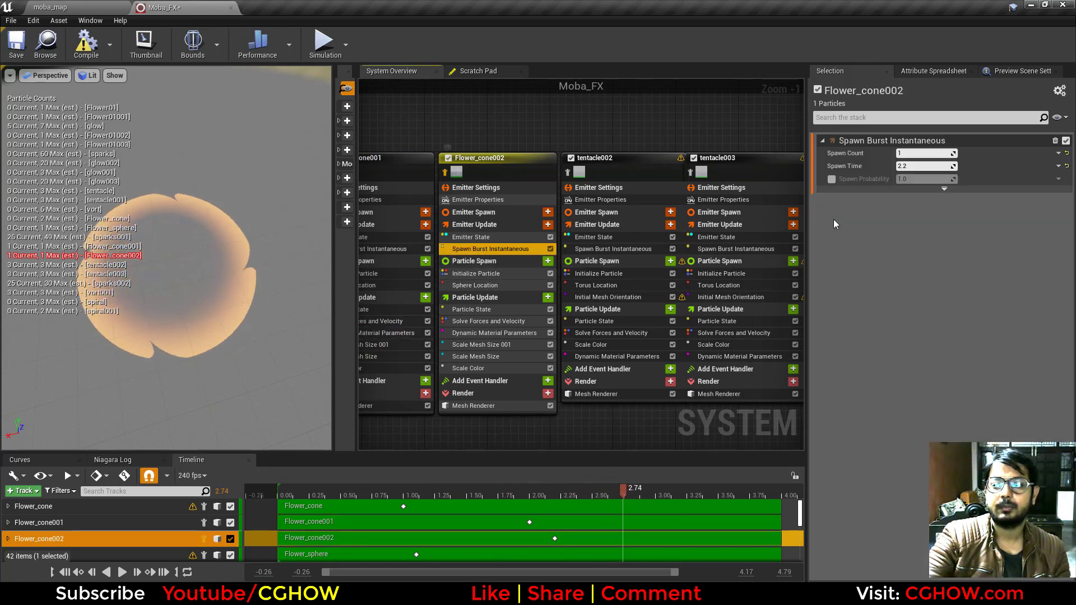
Isolate the tentacle002 emitter and scrub the timeline to preview the growing tentacles
{"action": "right_click_drag", "start_coordinate": [633, 411], "coordinate": [513, 410]}
{"action": "left_click", "coordinate": [453, 172]}
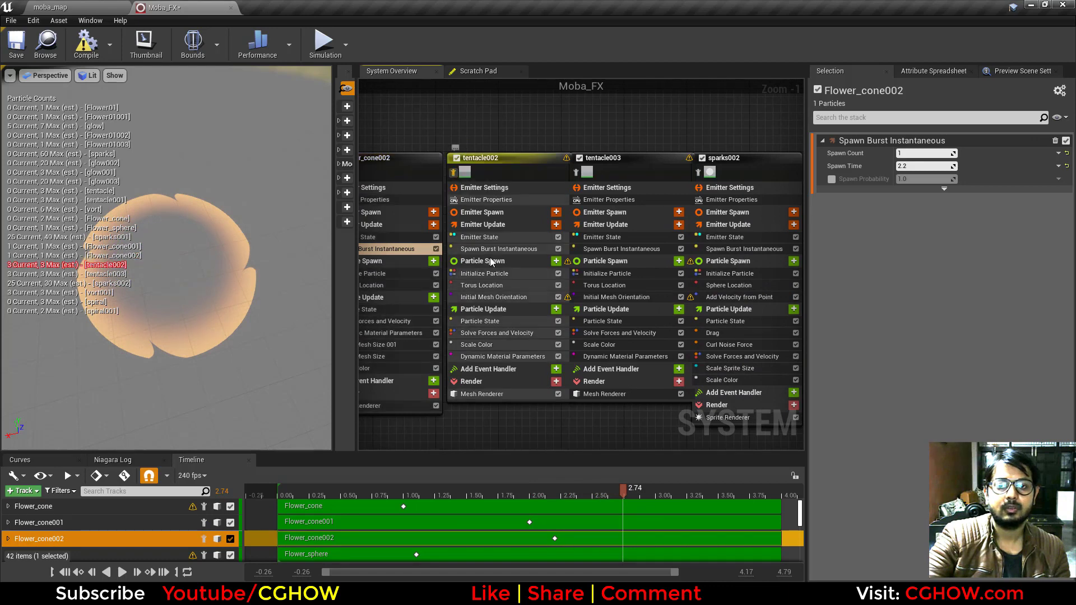
{"action": "left_click_drag", "start_coordinate": [665, 488], "coordinate": [464, 491]}
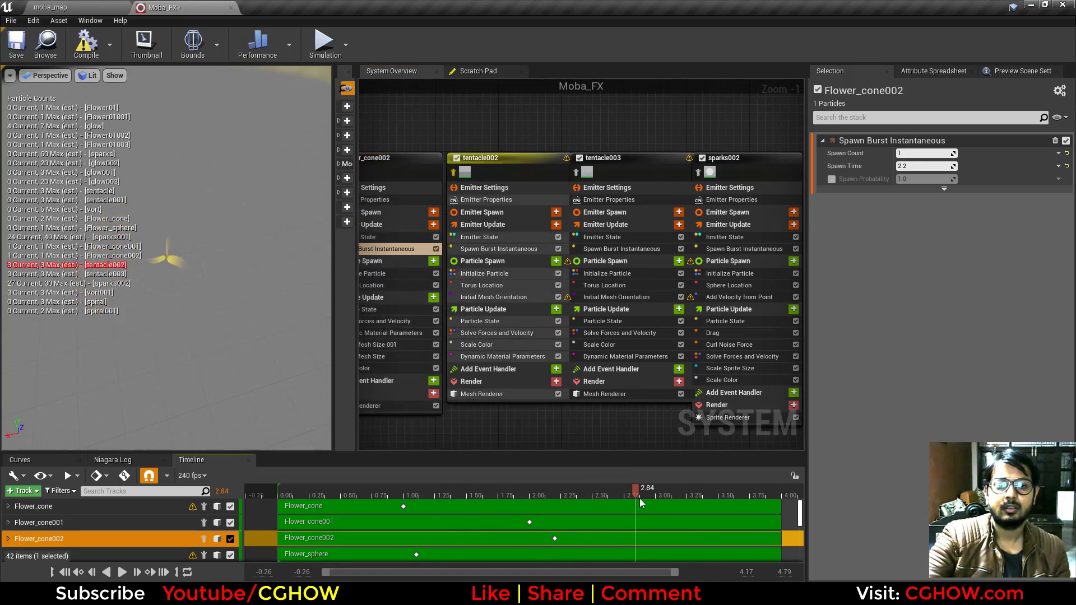
{"action": "mouse_move", "coordinate": [642, 502]}
{"action": "left_mouse_down"}
{"action": "mouse_move", "coordinate": [697, 503]}
{"action": "mouse_move", "coordinate": [674, 496]}
{"action": "mouse_move", "coordinate": [732, 510]}
{"action": "mouse_move", "coordinate": [649, 507]}
{"action": "left_mouse_up"}
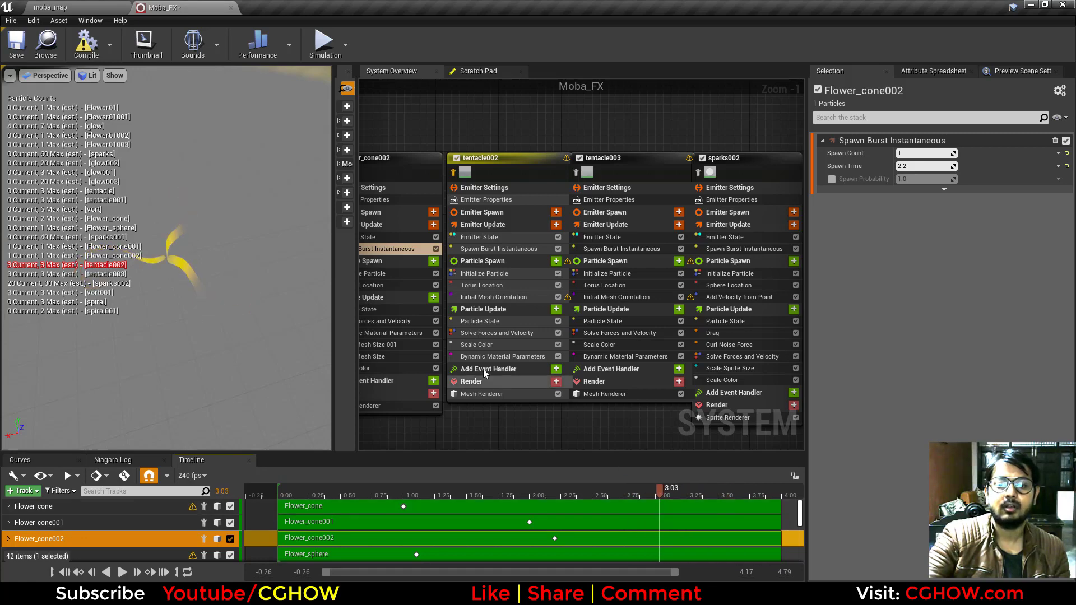
Inspect tentacle002's Scale Color curves and Initialize Particle settings, selecting the last key of the Scale RGB curve
{"action": "left_click", "coordinate": [485, 345]}
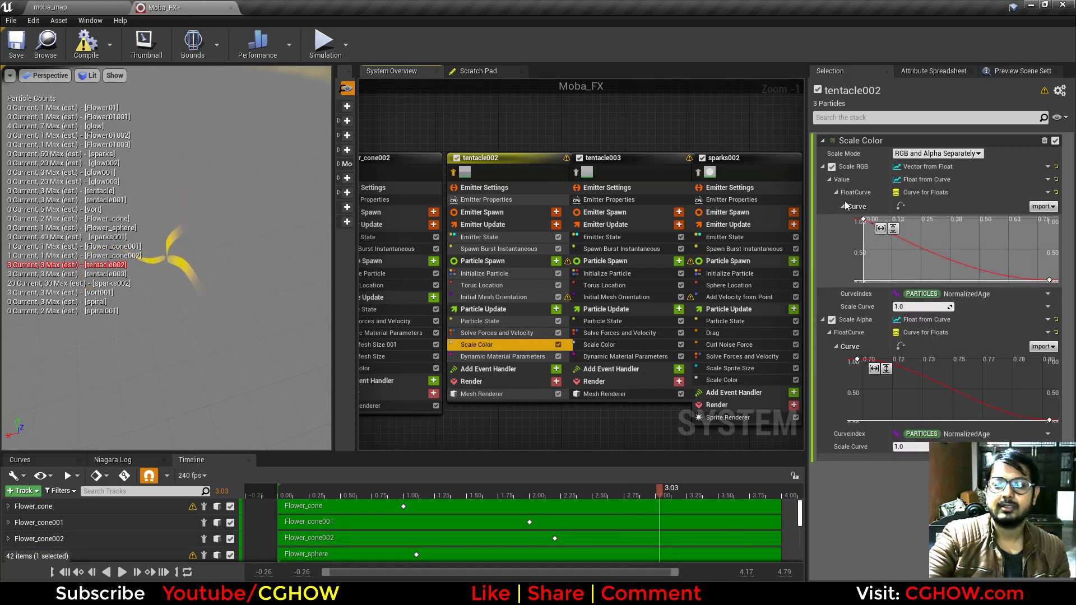
{"action": "left_click", "coordinate": [485, 275]}
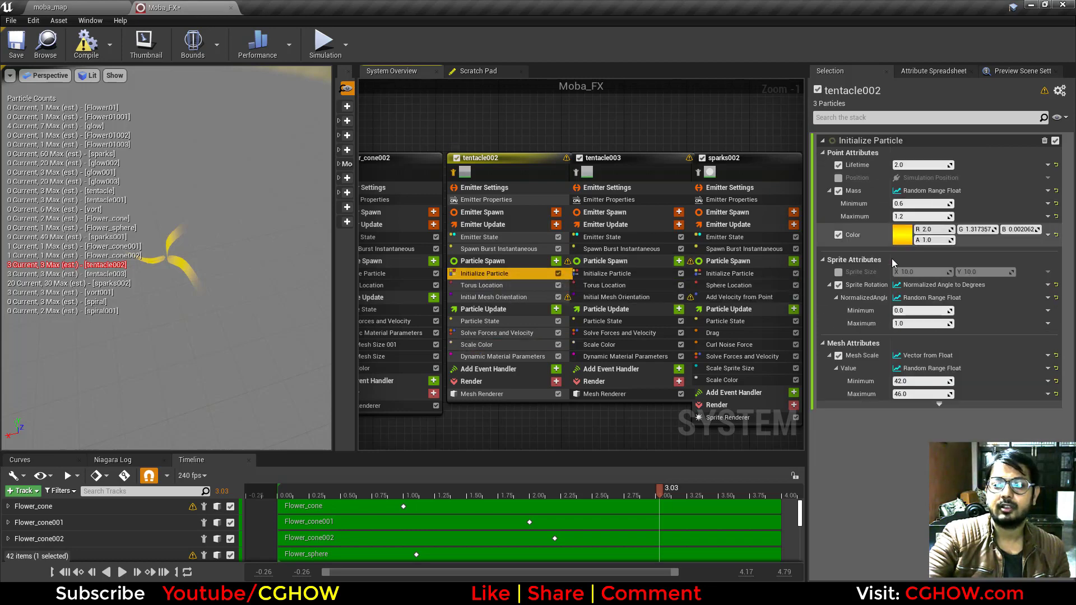
{"action": "left_click", "coordinate": [485, 345]}
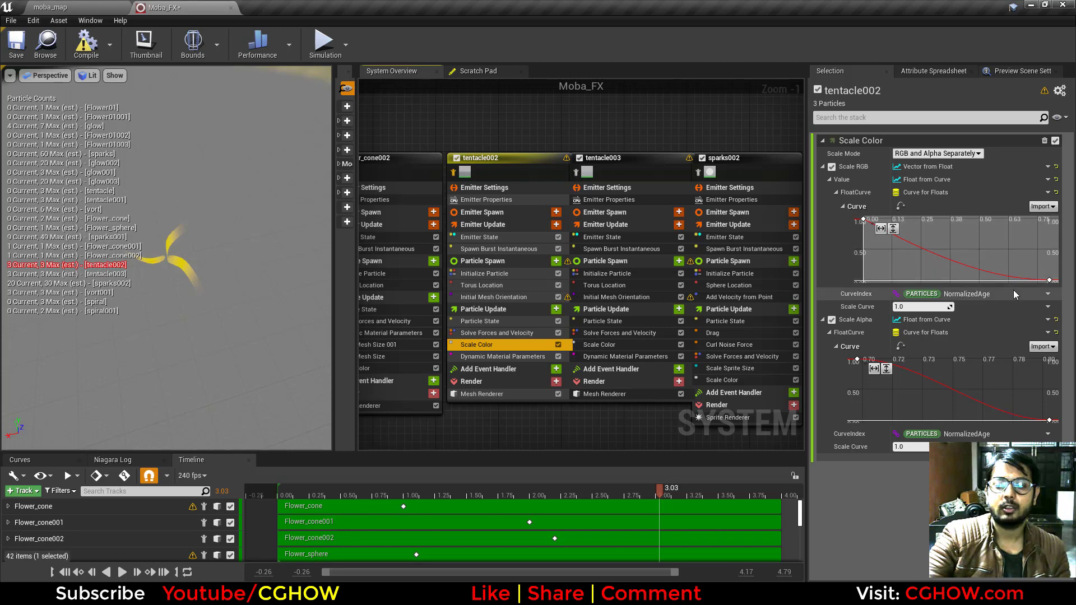
{"action": "left_click_drag", "start_coordinate": [881, 238], "coordinate": [768, 182]}
{"action": "left_click", "coordinate": [1050, 279]}
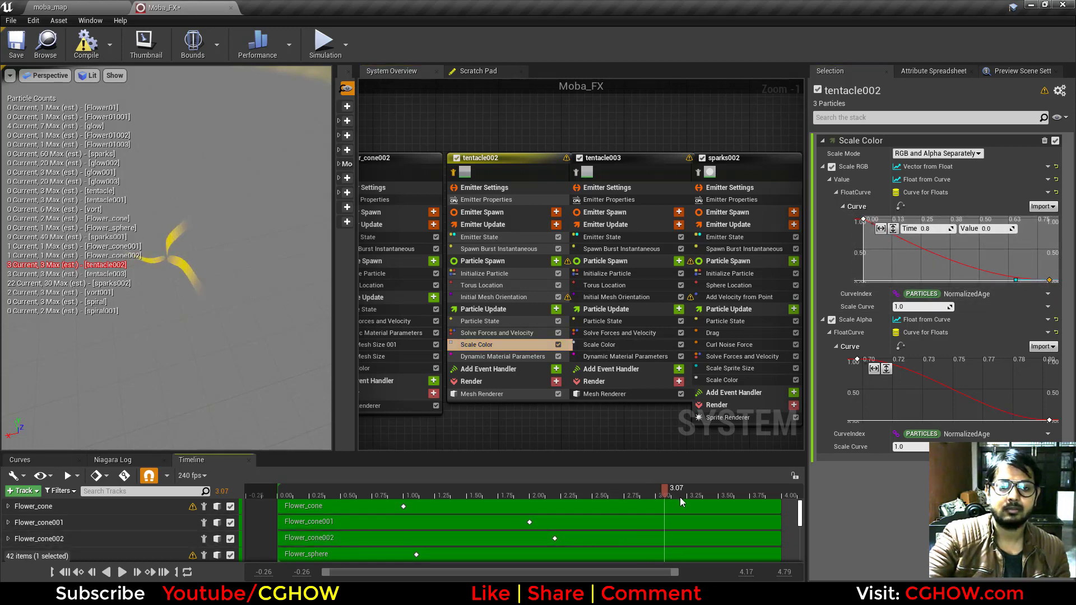
Isolate the tentacle003 emitter and scrub the timeline to preview its tentacles
{"action": "right_click_drag", "start_coordinate": [552, 422], "coordinate": [394, 418]}
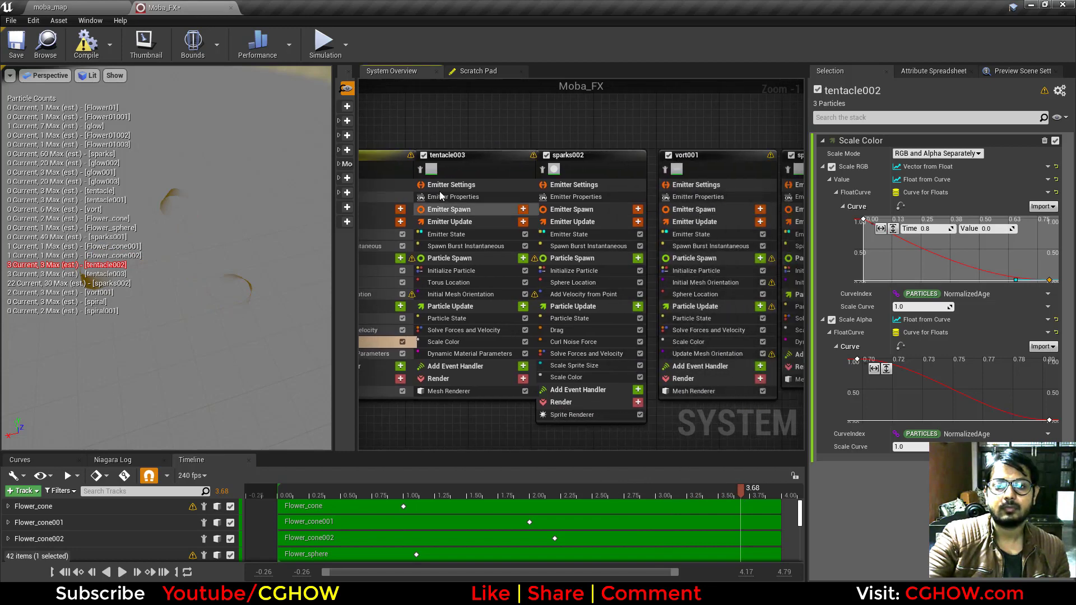
{"action": "left_click", "coordinate": [421, 171]}
{"action": "left_click_drag", "start_coordinate": [390, 492], "coordinate": [644, 500]}
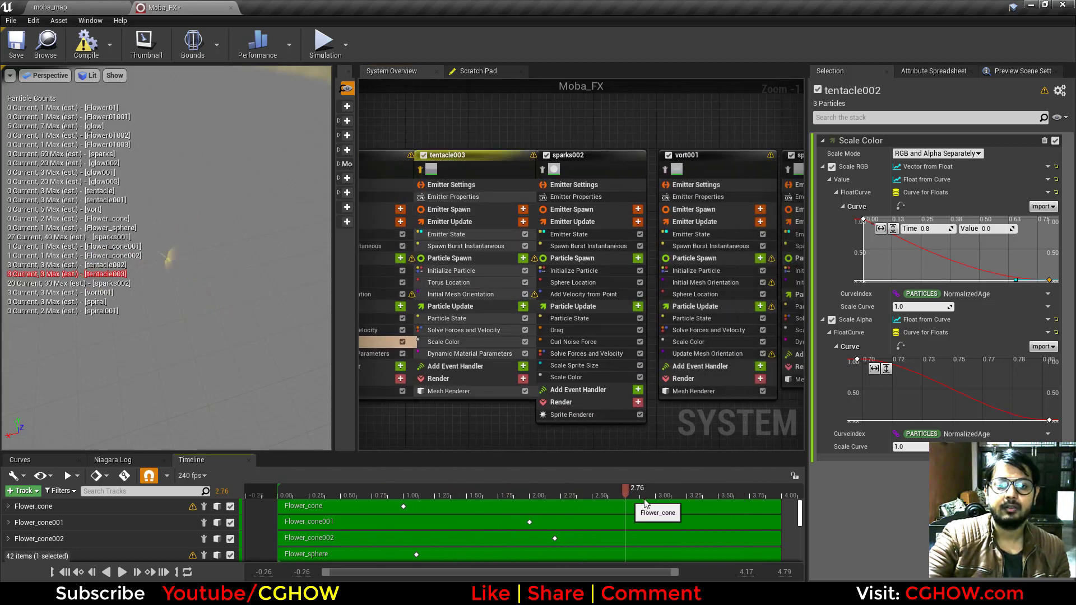
Isolate the sparks002 emitter and scrub the timeline to watch its sparks burst outward
{"action": "left_click", "coordinate": [544, 173]}
{"action": "left_click_drag", "start_coordinate": [339, 490], "coordinate": [457, 498]}
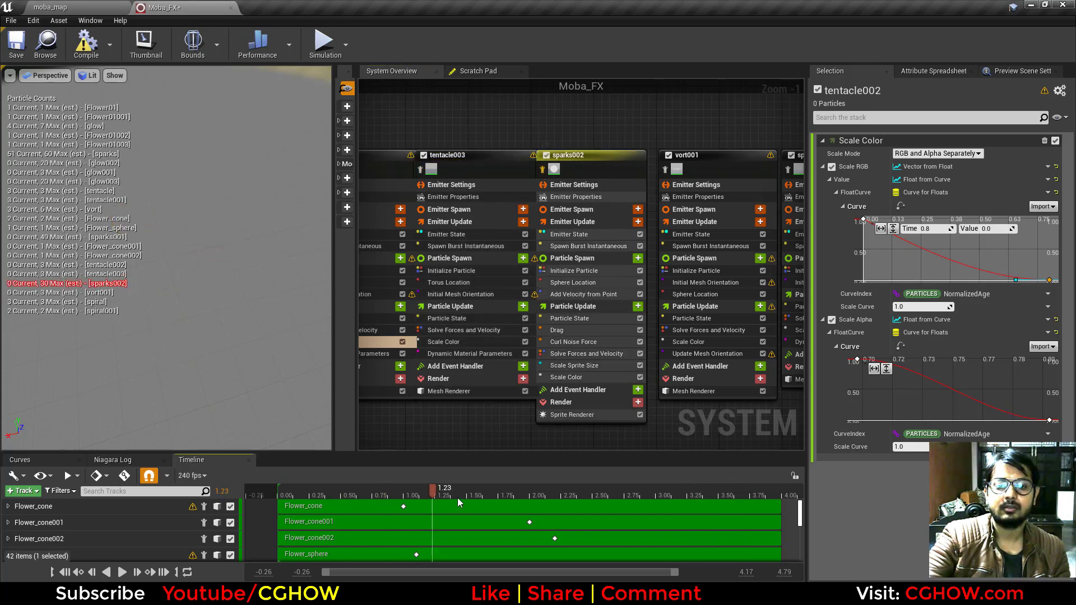
{"action": "left_click_drag", "start_coordinate": [561, 497], "coordinate": [600, 503]}
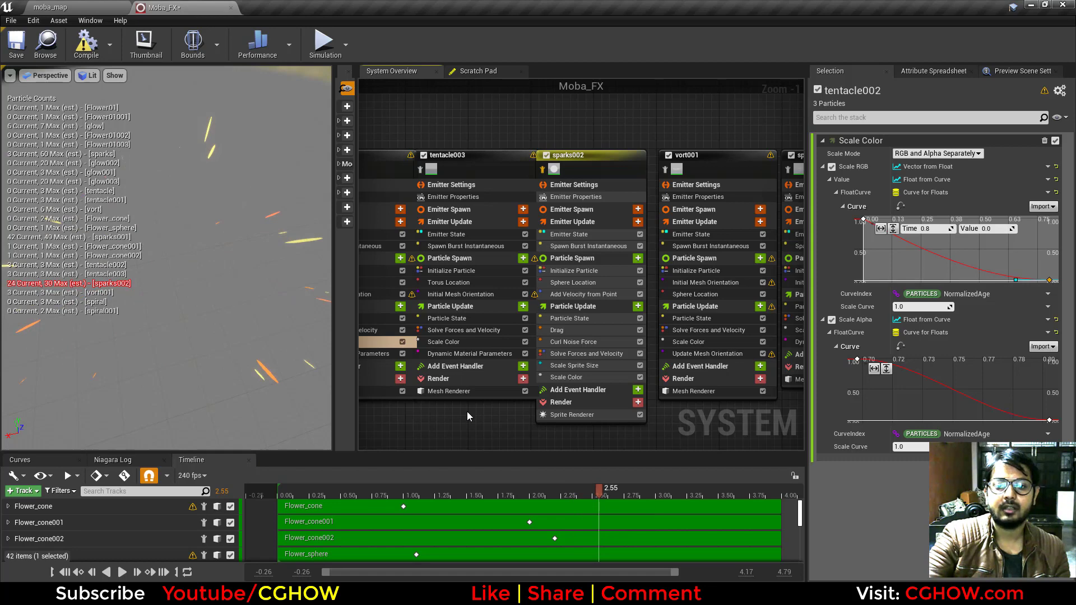
Review sparks002's Sprite Renderer material, Spawn Burst Instantaneous and Initialize Particle settings
{"action": "left_click", "coordinate": [584, 415]}
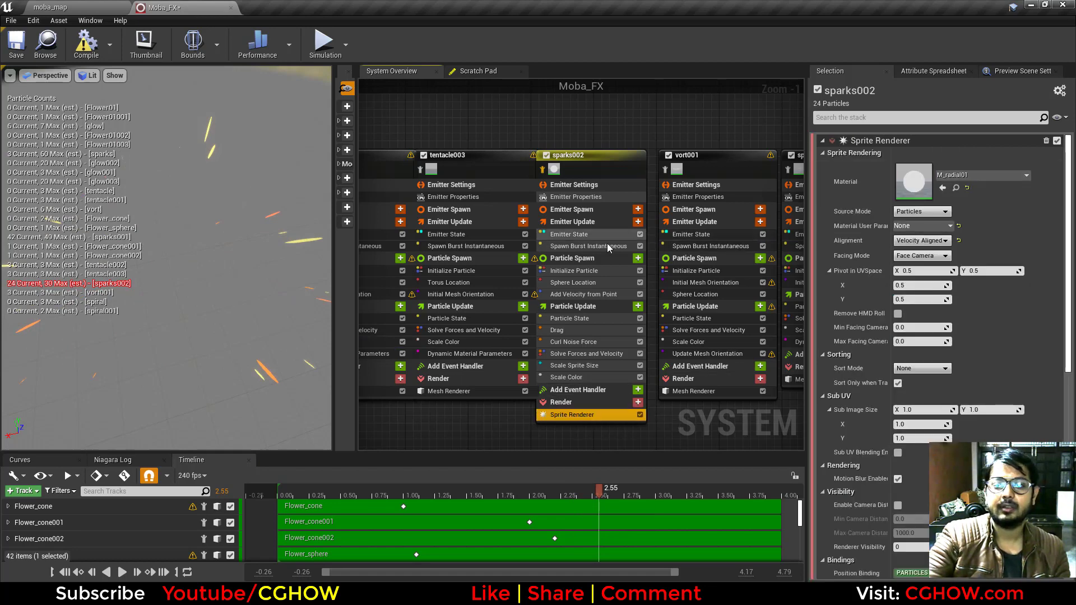
{"action": "left_click", "coordinate": [588, 246]}
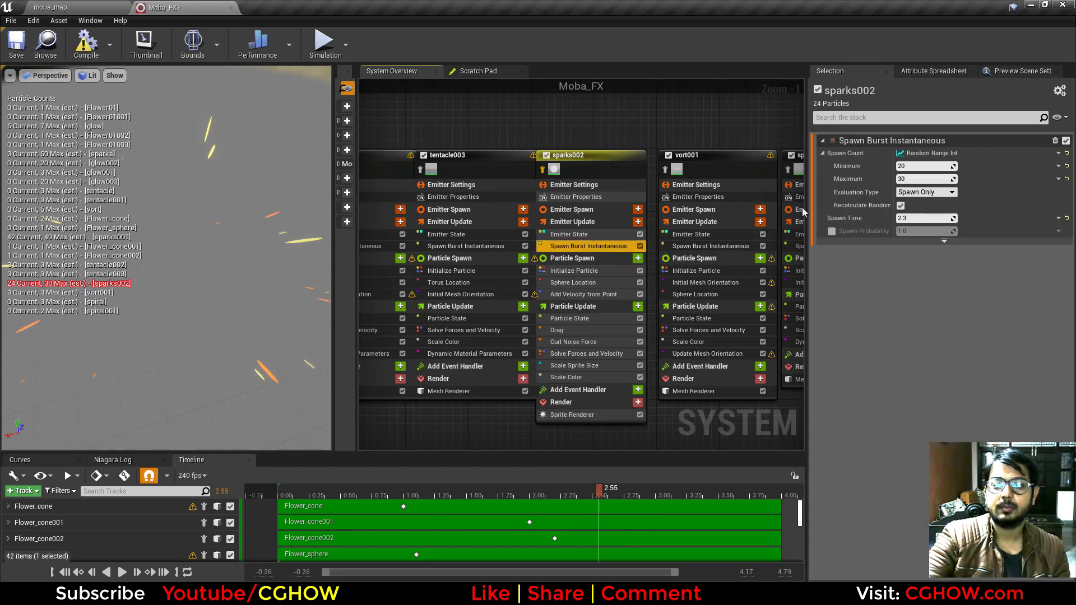
{"action": "left_click", "coordinate": [600, 273]}
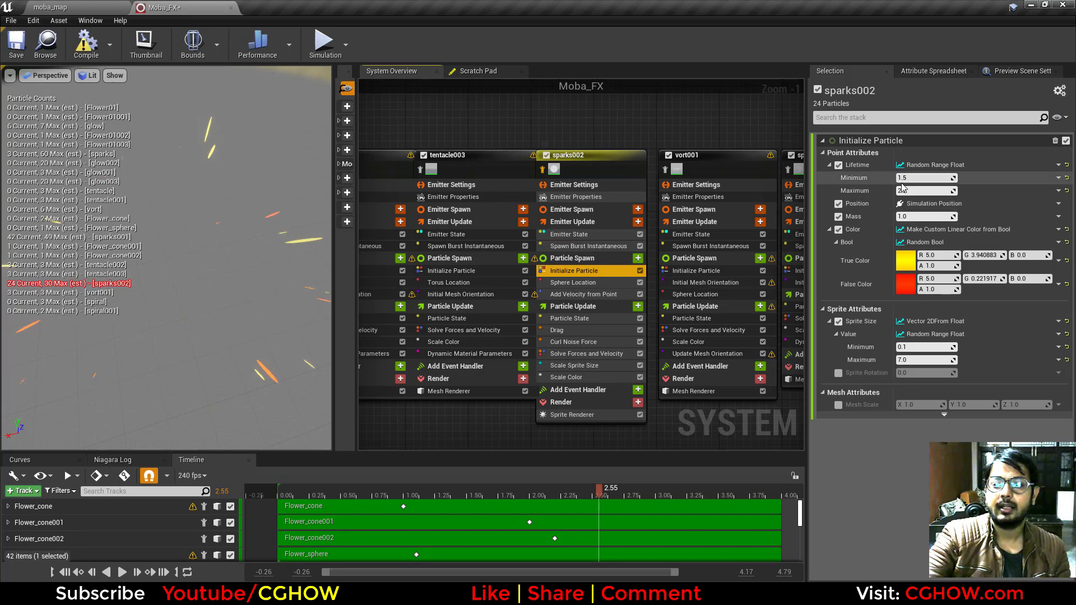
Inspect sparks002's Sphere Location, Add Velocity from Point, Curl Noise Force and Scale Color modules, and replay the burst on the timeline
{"action": "left_click", "coordinate": [619, 295]}
{"action": "left_click", "coordinate": [596, 285]}
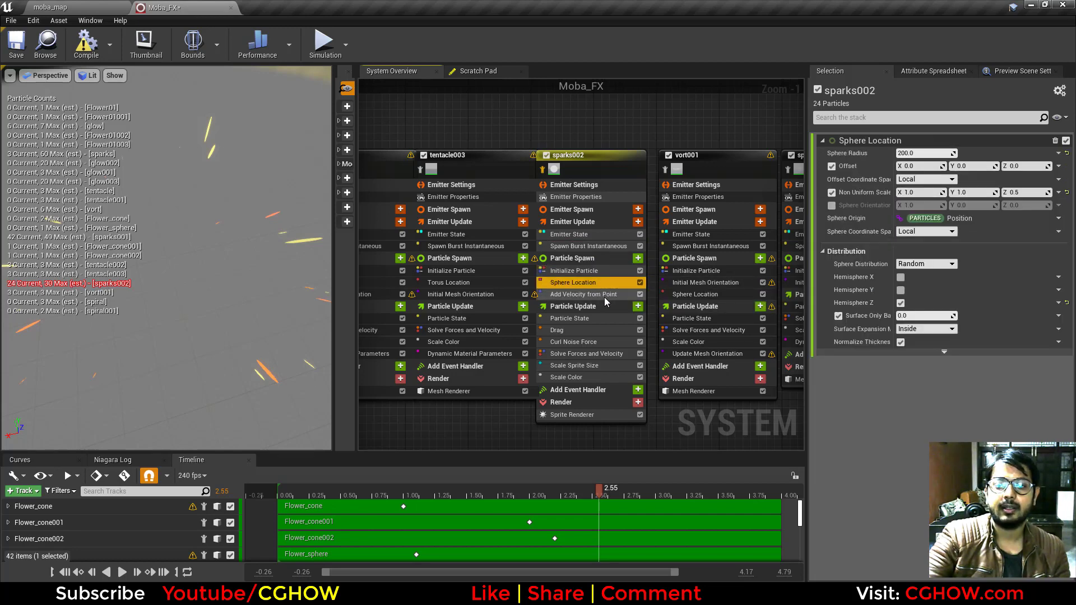
{"action": "left_click", "coordinate": [606, 295]}
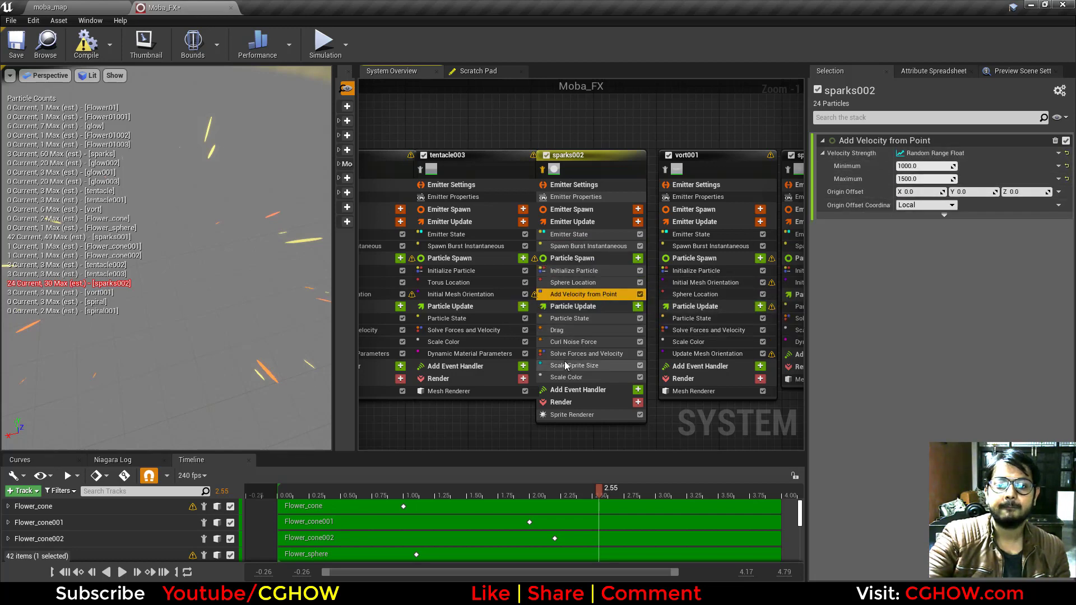
{"action": "left_click", "coordinate": [587, 343]}
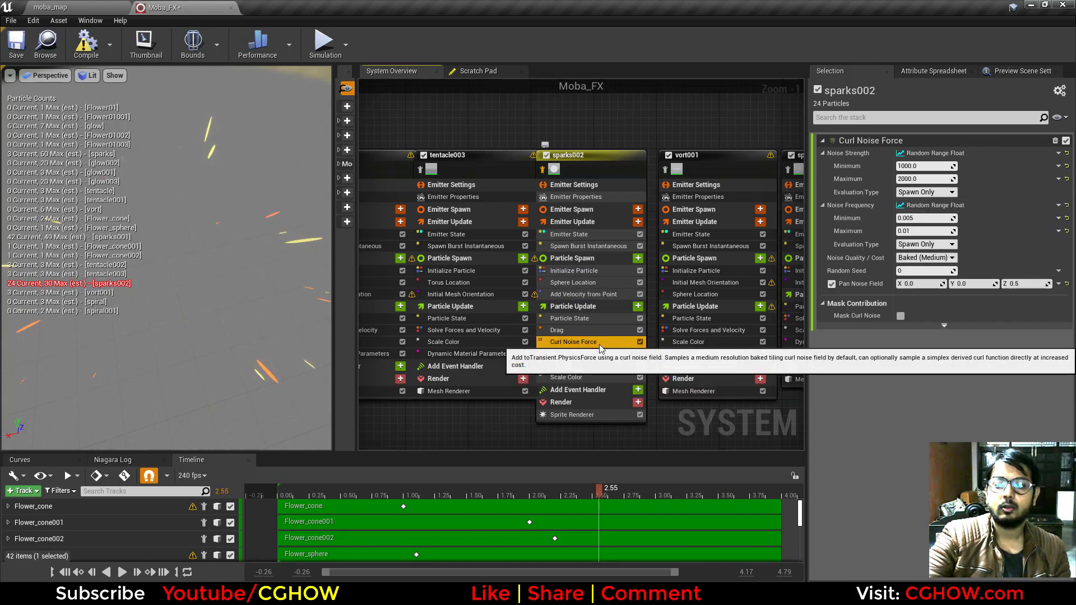
{"action": "left_click", "coordinate": [567, 378]}
{"action": "left_click_drag", "start_coordinate": [542, 495], "coordinate": [581, 494]}
Isolate the vort001 emitter and scrub the timeline to preview the vortex
{"action": "right_click_drag", "start_coordinate": [664, 433], "coordinate": [457, 431]}
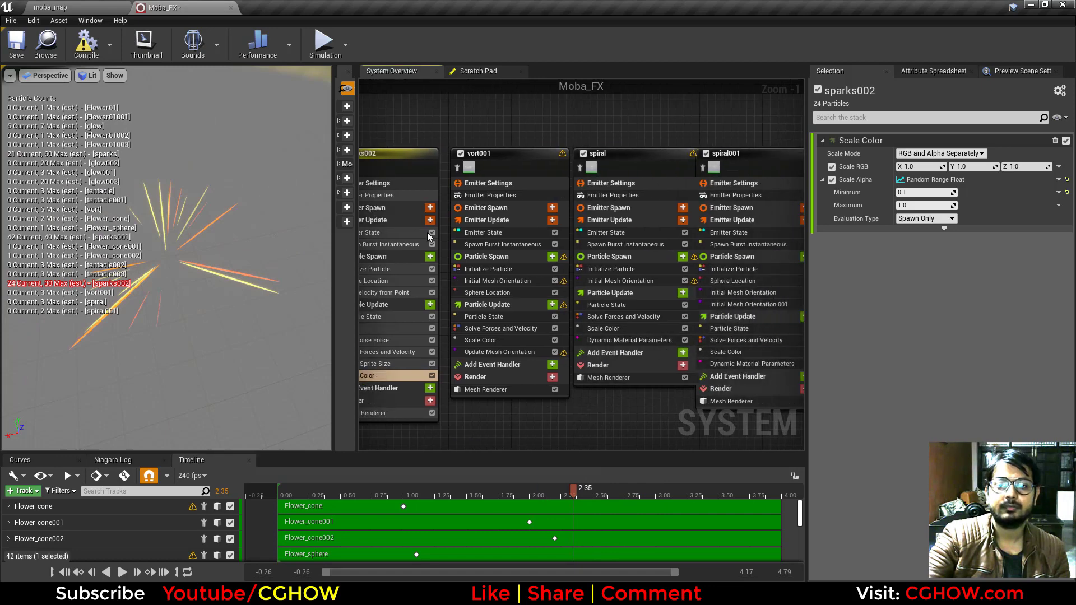
{"action": "left_click", "coordinate": [457, 168]}
{"action": "left_click", "coordinate": [477, 493]}
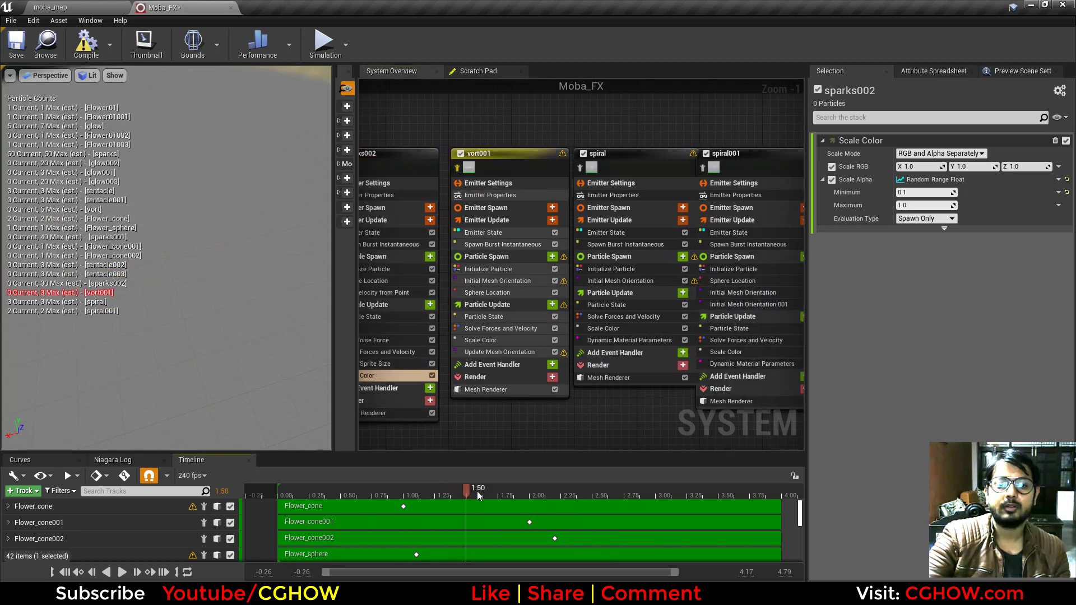
{"action": "left_click_drag", "start_coordinate": [571, 492], "coordinate": [666, 501]}
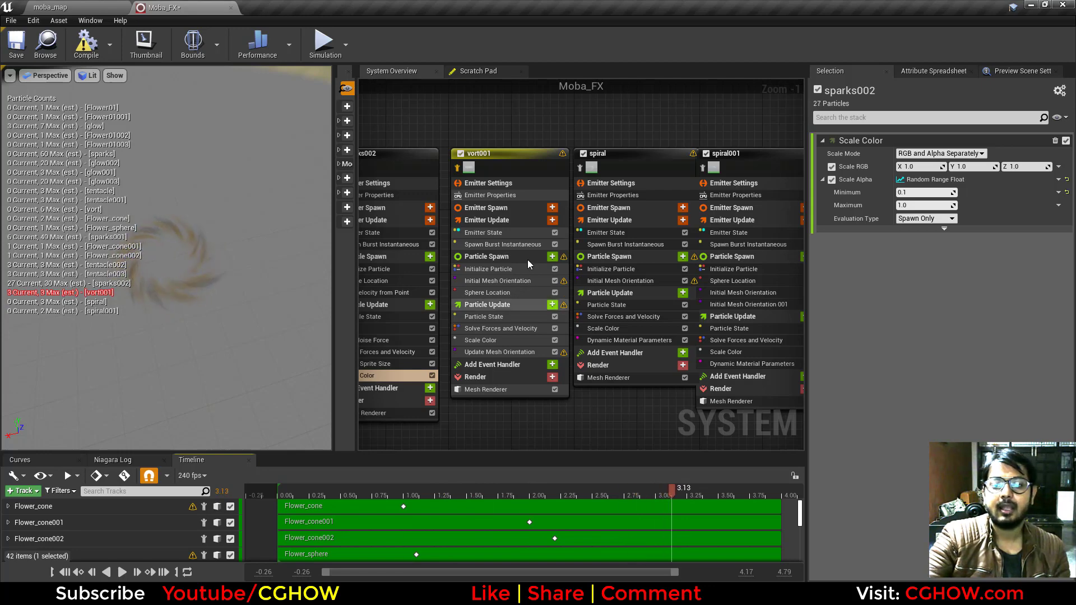
Inspect vort001's Spawn Burst Instantaneous, Initialize Particle and Scale Color modules, checking the keys of the Scale RGB curve
{"action": "left_click", "coordinate": [517, 243]}
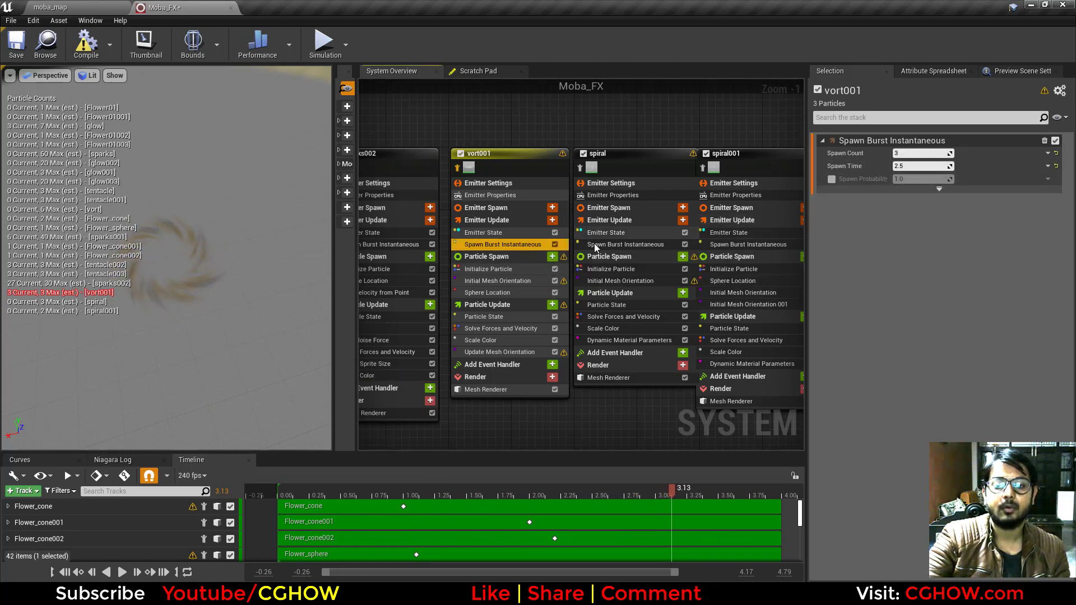
{"action": "left_click", "coordinate": [487, 281]}
{"action": "left_click", "coordinate": [516, 271]}
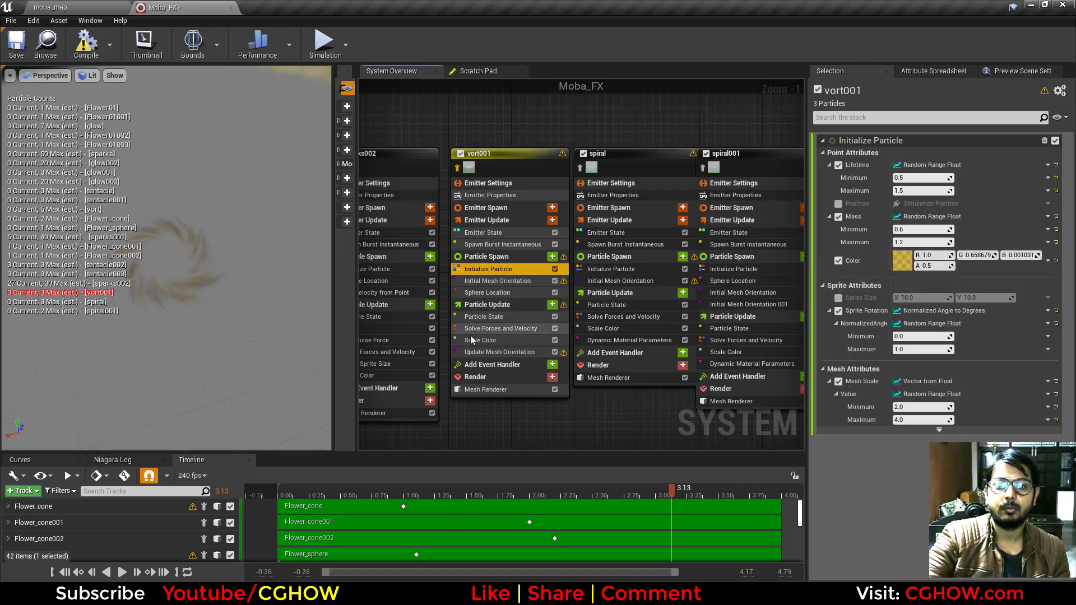
{"action": "left_click", "coordinate": [486, 340]}
{"action": "left_click", "coordinate": [863, 219]}
{"action": "left_click", "coordinate": [1049, 280]}
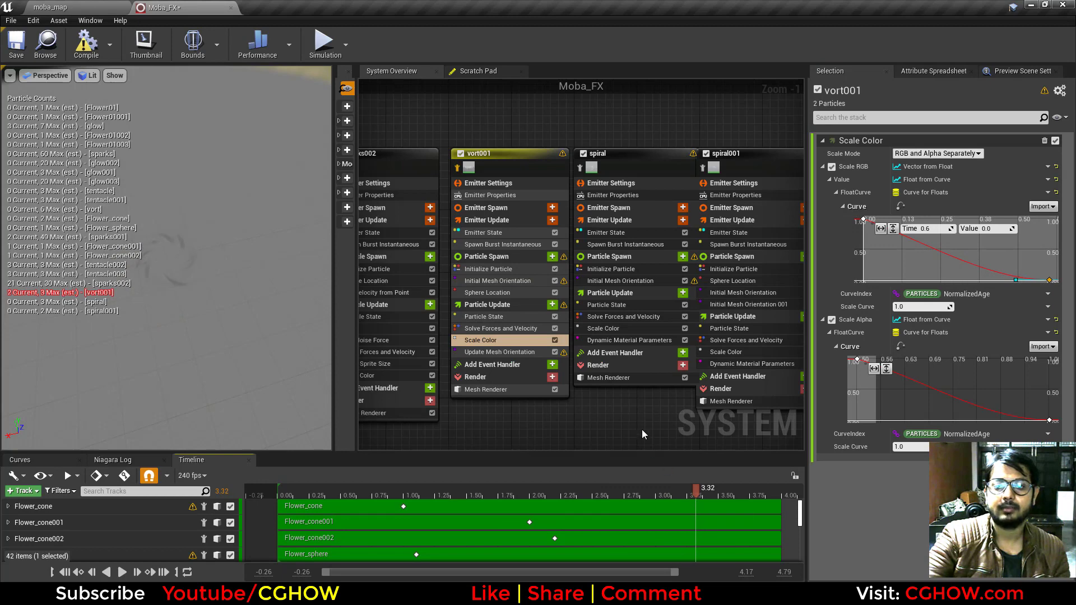
Isolate the spiral emitter for preview
{"action": "right_click_drag", "start_coordinate": [641, 430], "coordinate": [439, 425]}
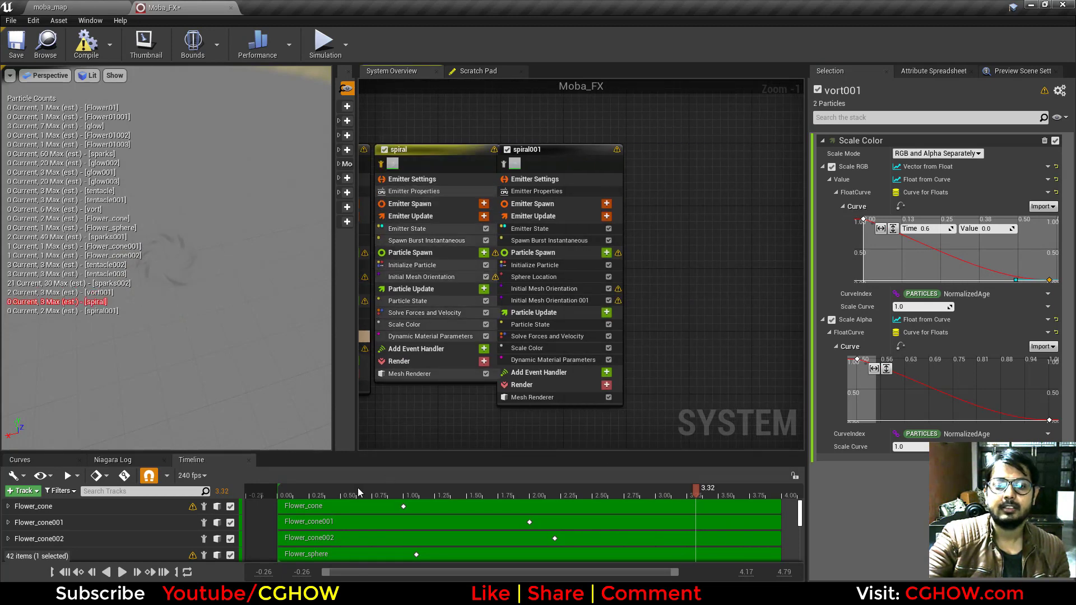